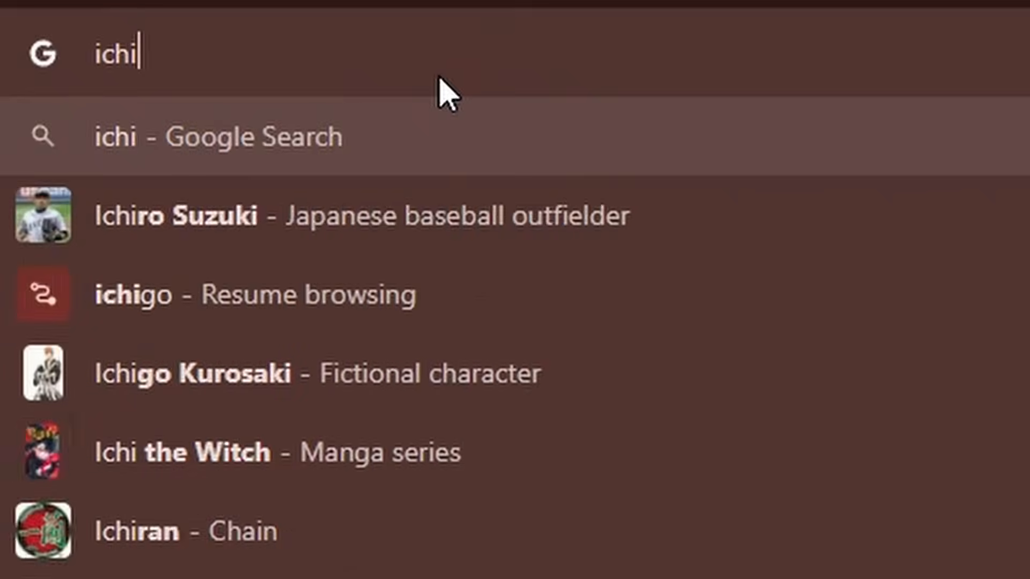
# - Search Google Images for "ichigo" and open the Destructoid picture of Half Hollow Mask Ichigo as a reference
pyautogui.press('Return')
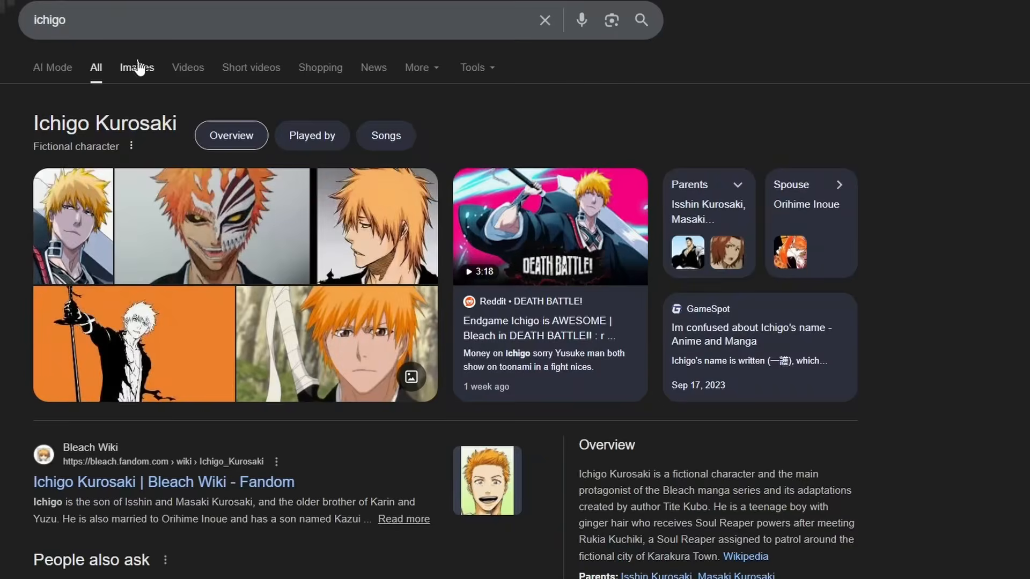
pyautogui.click(138, 68)
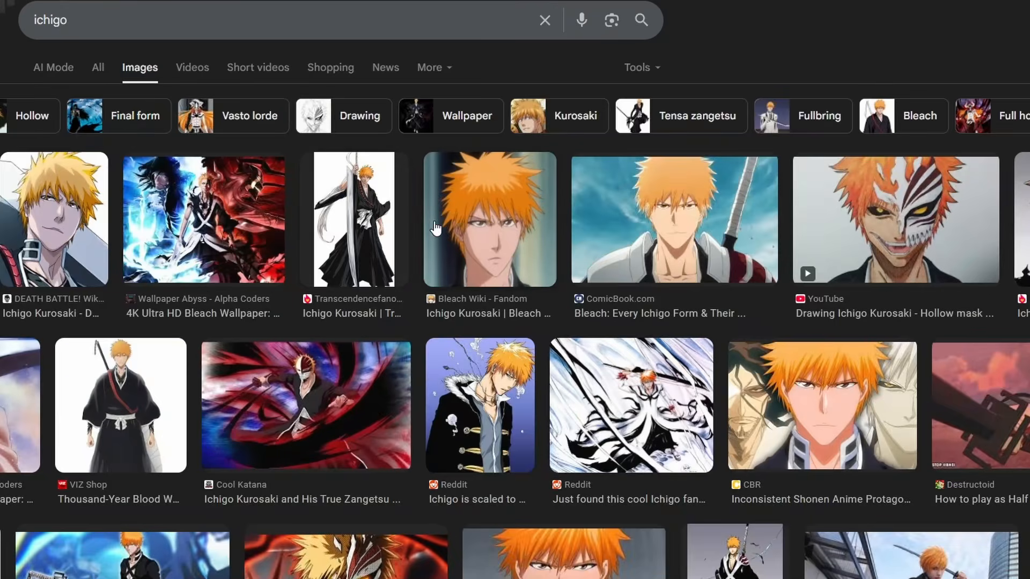
pyautogui.scroll(-1, 523, 287)
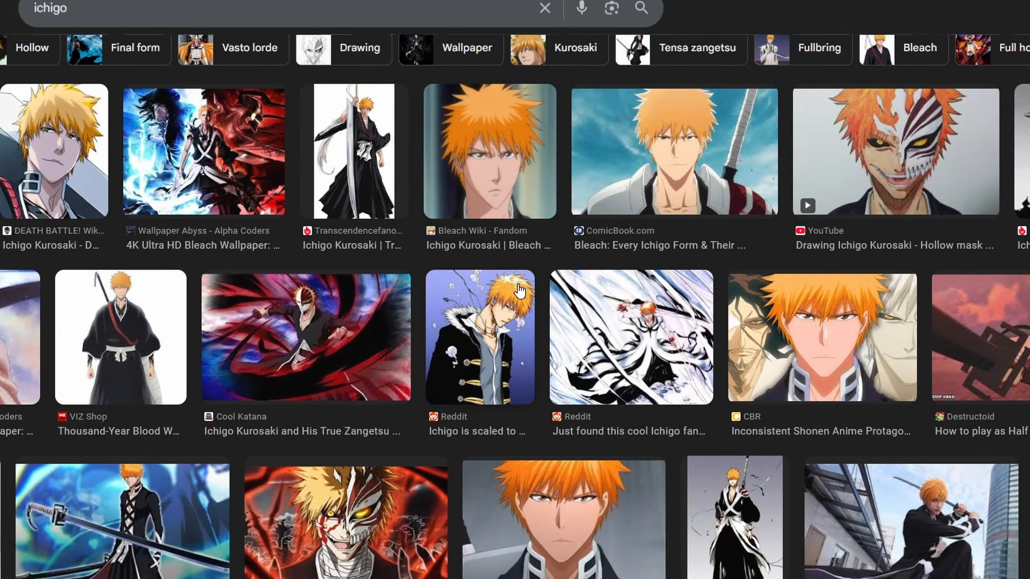
pyautogui.click(987, 301)
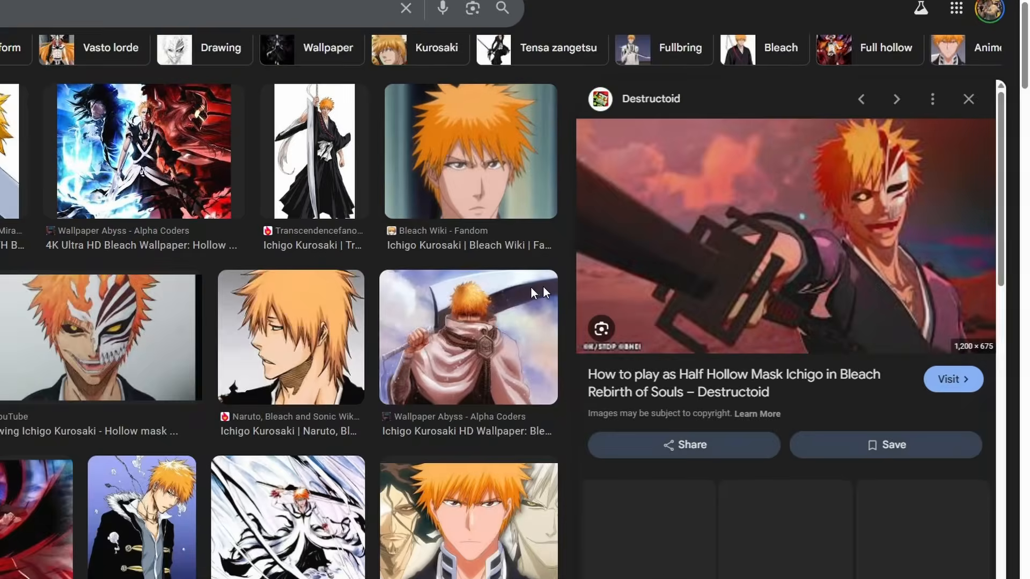
pyautogui.rightClick(850, 291)
# - Open Roblox in a new browser tab and search the Marketplace for "ichigo hollow" avatar items
pyautogui.click(595, 17)
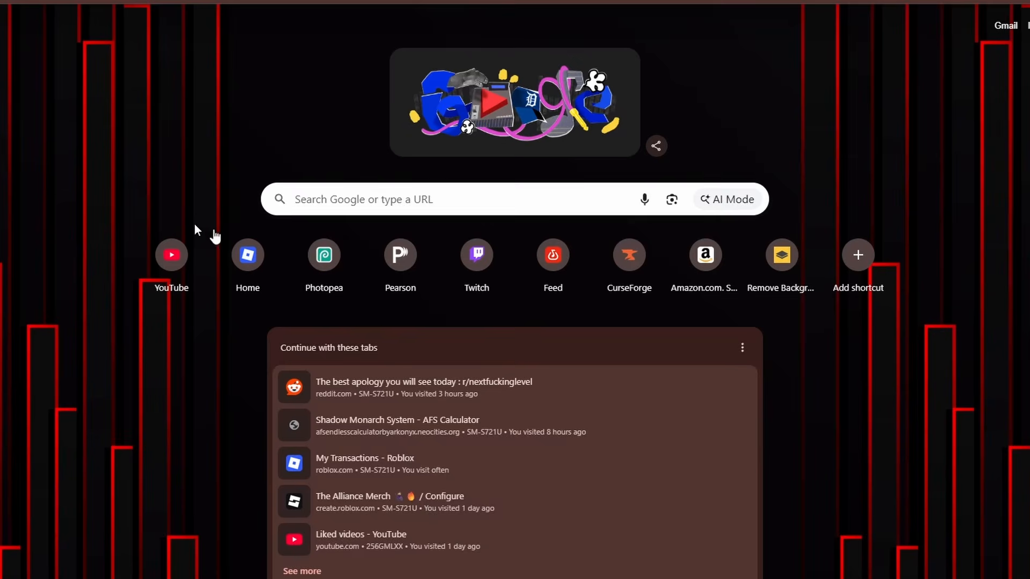
pyautogui.click(218, 237)
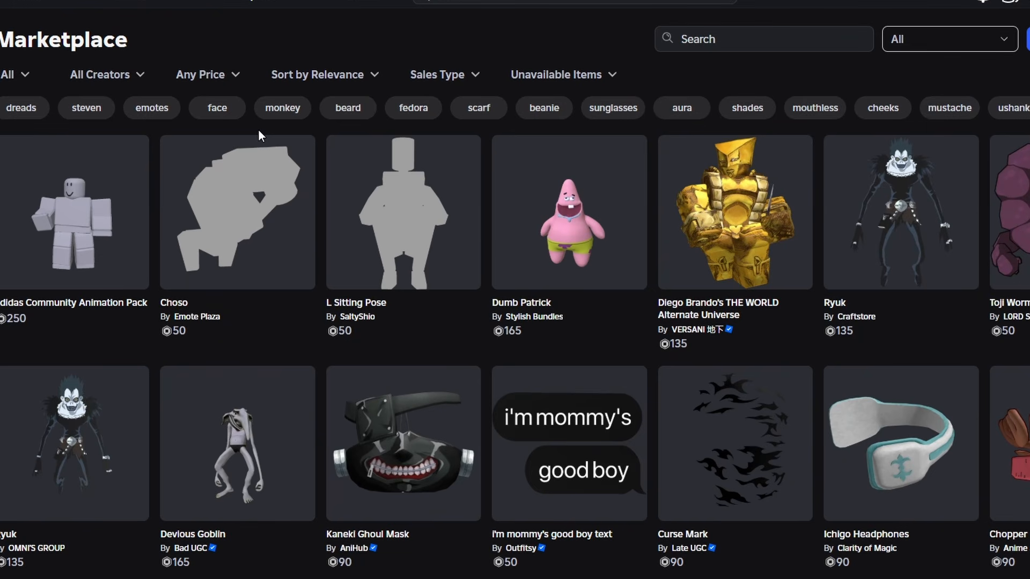
pyautogui.click(792, 38)
pyautogui.write('ichigo')
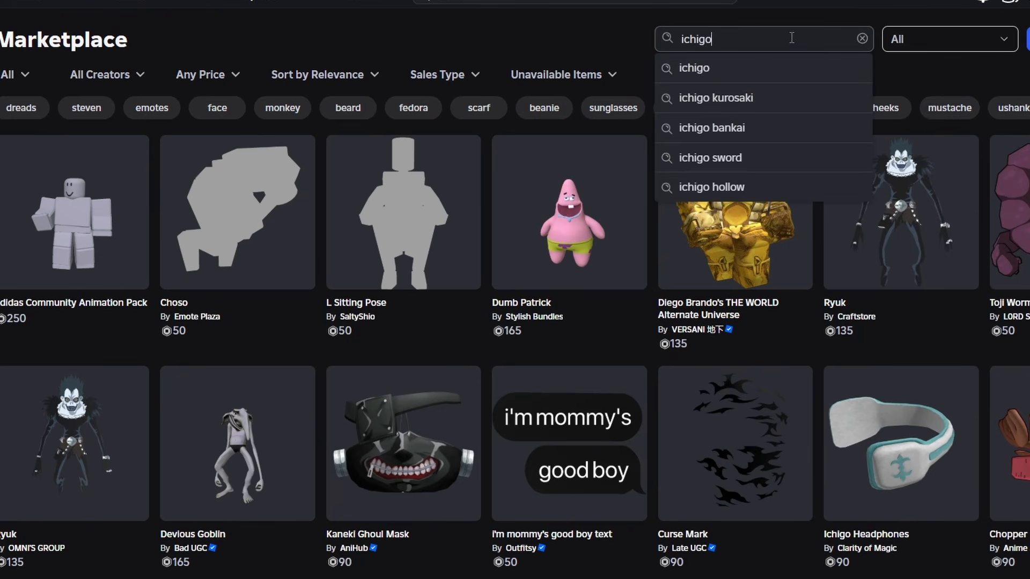
pyautogui.press('Return')
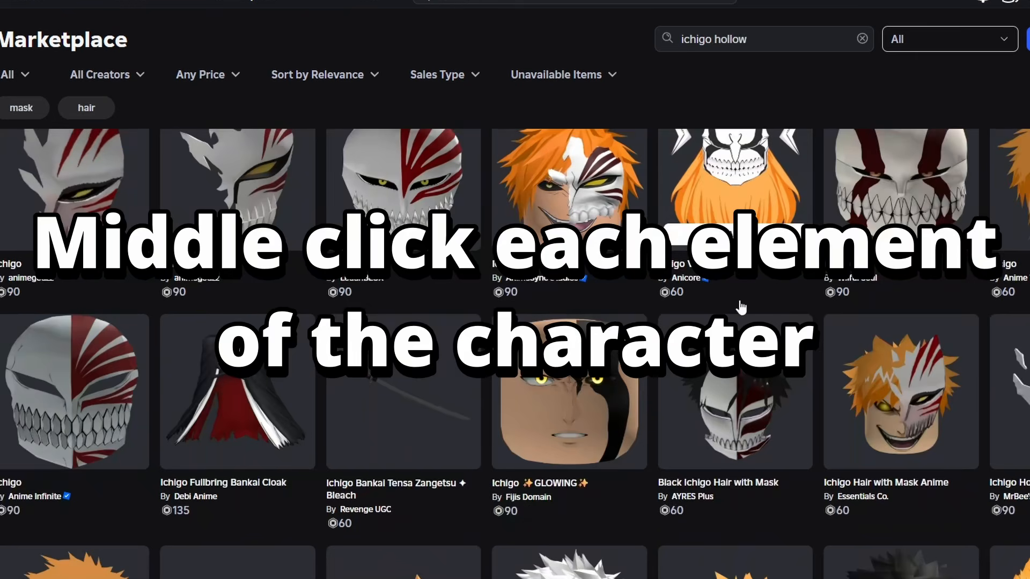
pyautogui.scroll(-3, 515, 354)
pyautogui.scroll(-5, 568, 242)
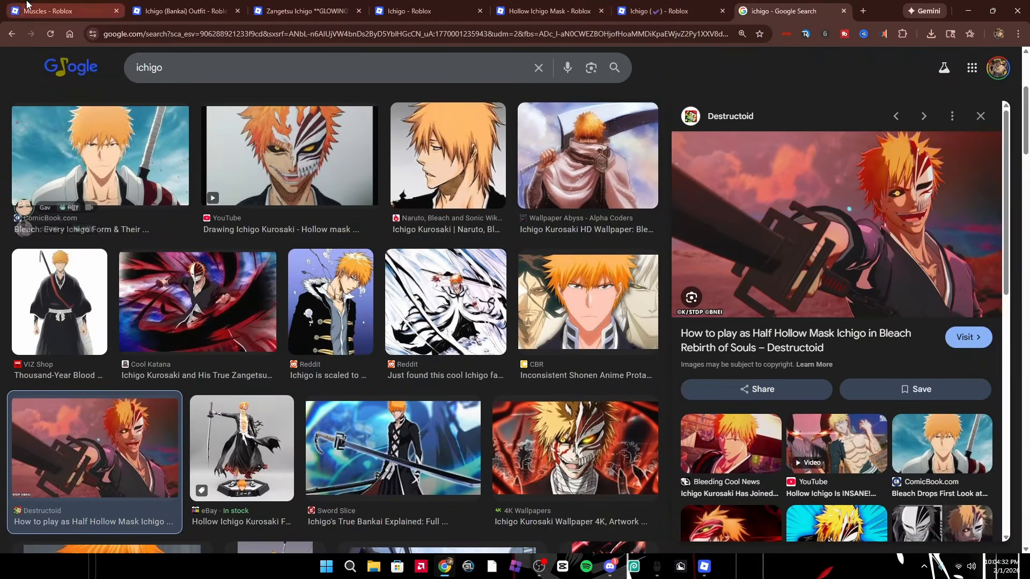
pyautogui.click(27, 6)
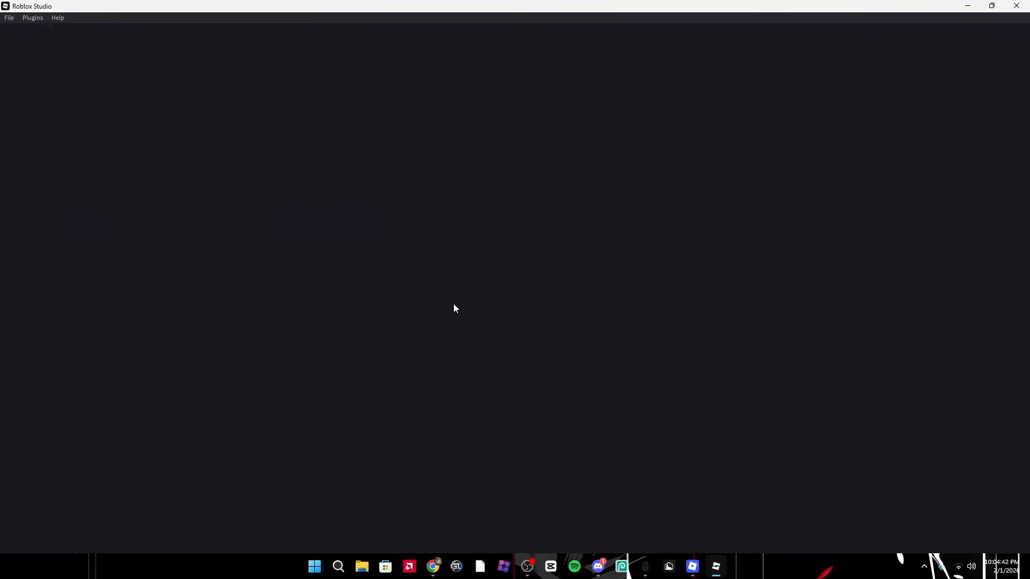
# - Create a new place in Roblox Studio from the Baseplate template and delete the spawn location
pyautogui.scroll(-5, 454, 309)
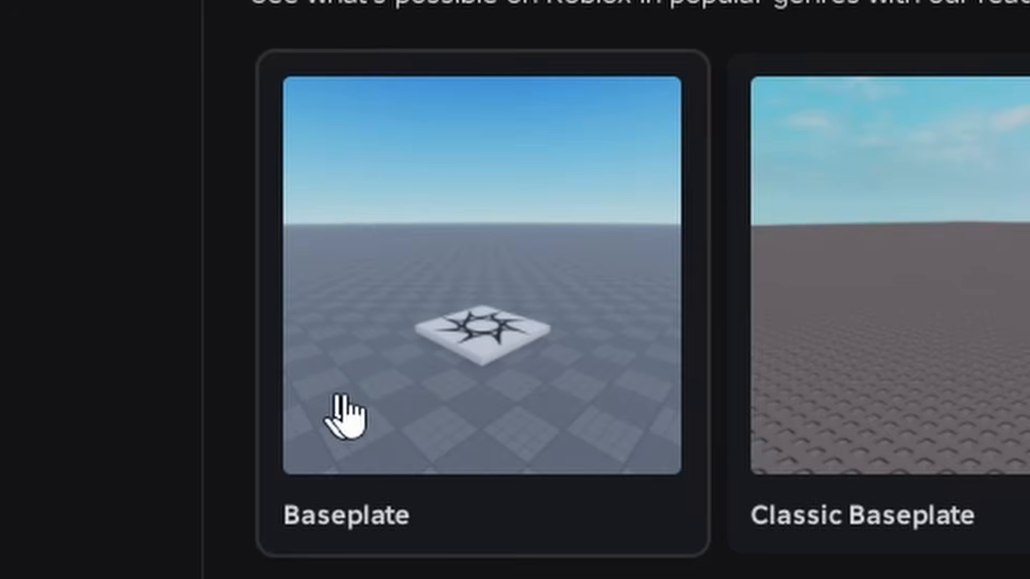
pyautogui.click(346, 415)
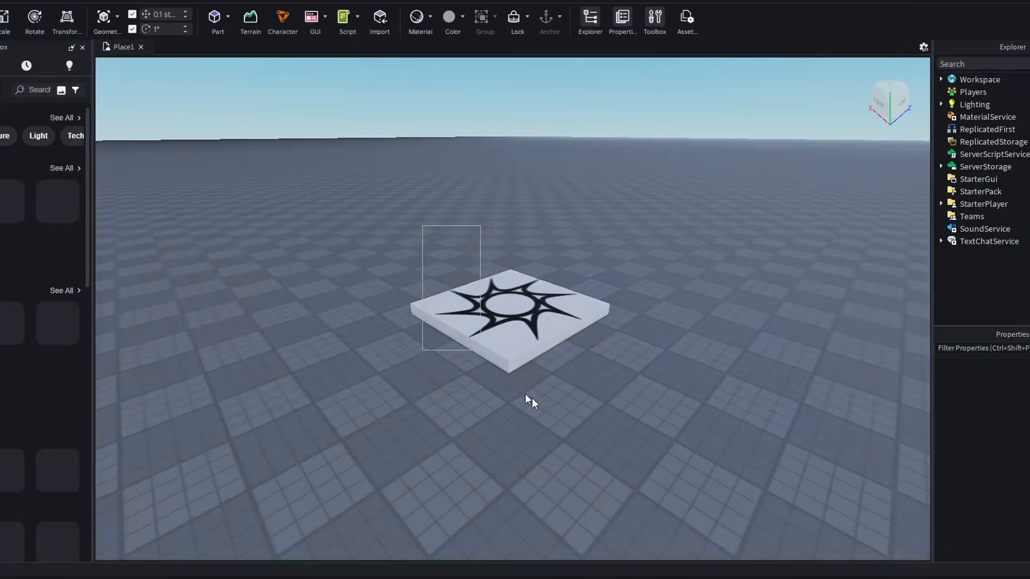
pyautogui.press('Delete')
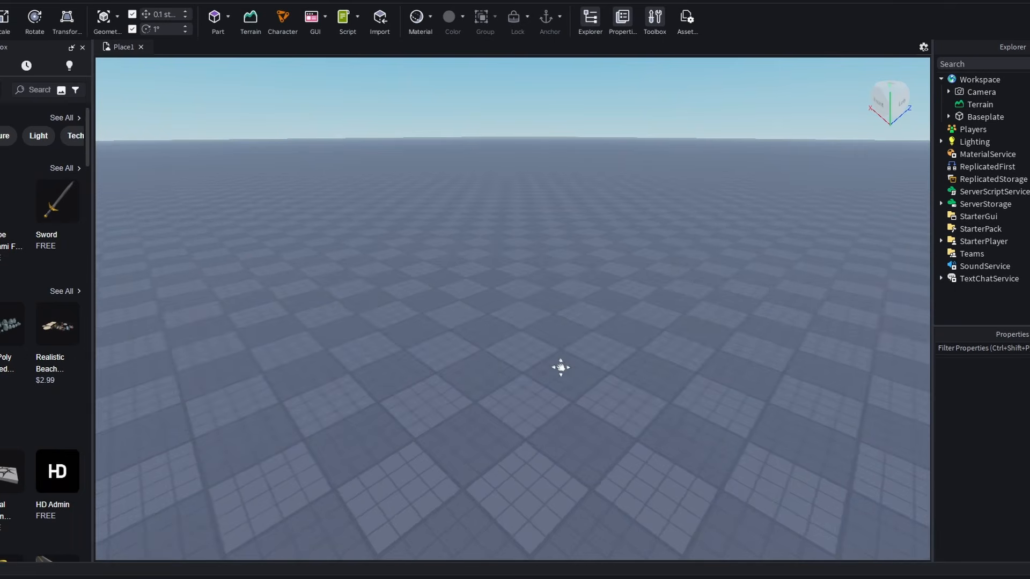
pyautogui.moveTo(635, 386); pyautogui.dragTo(595, 348, button='right')
# - Switch to File Explorer and open the folder that holds the existing character folders
pyautogui.press('super+e')
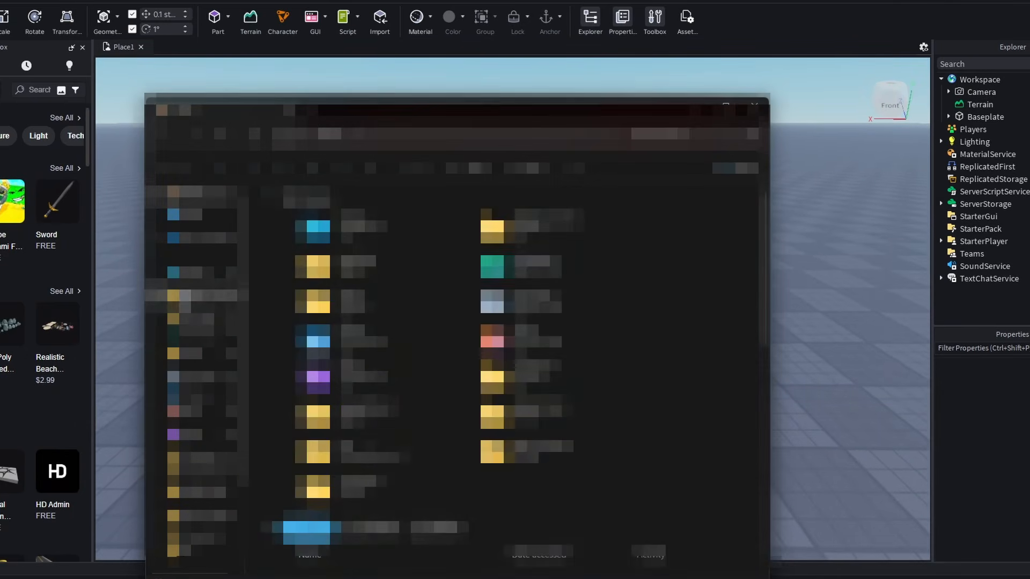
pyautogui.click(197, 293)
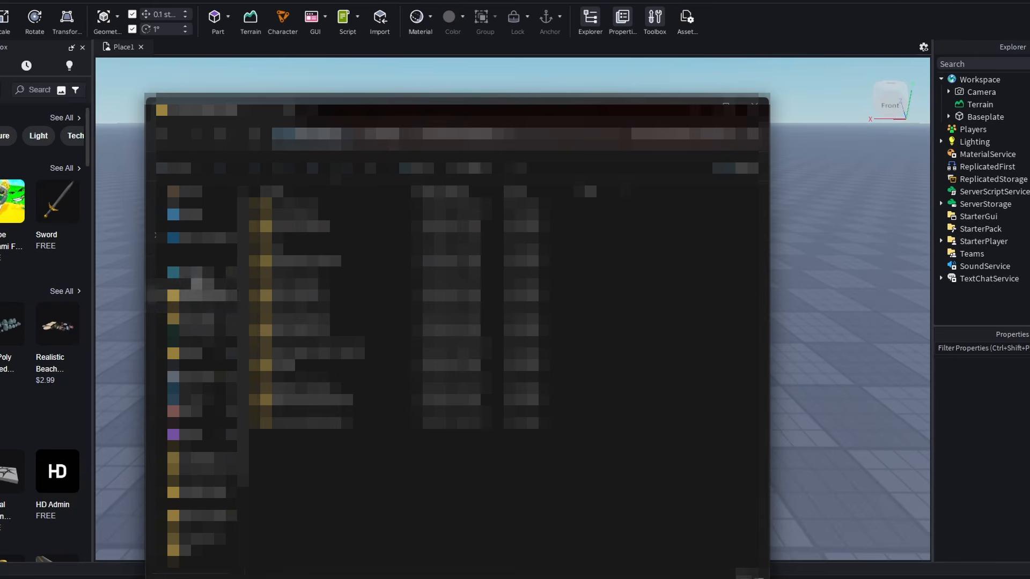
pyautogui.rightClick(198, 282)
pyautogui.moveTo(277, 445)
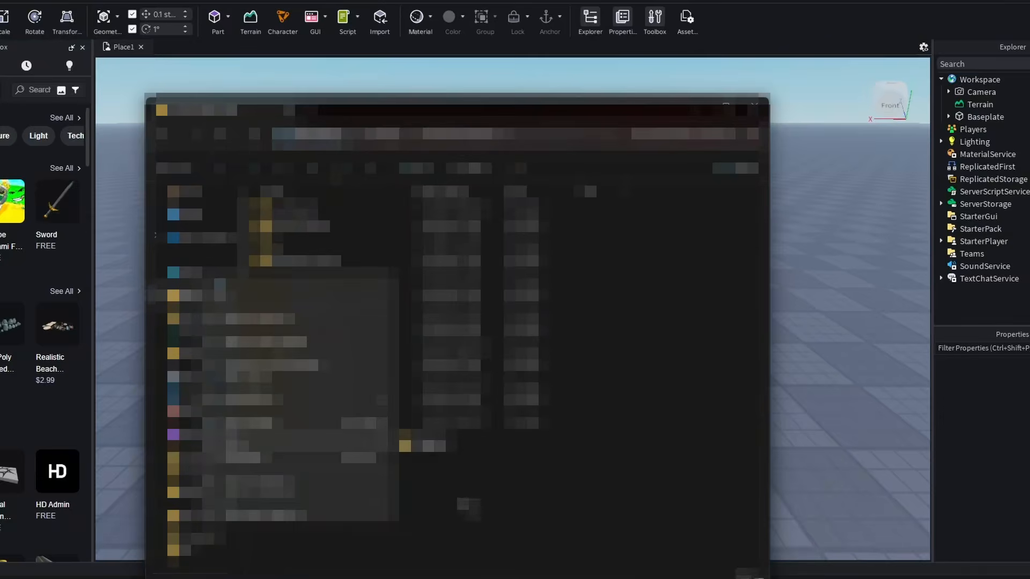
pyautogui.click(692, 552)
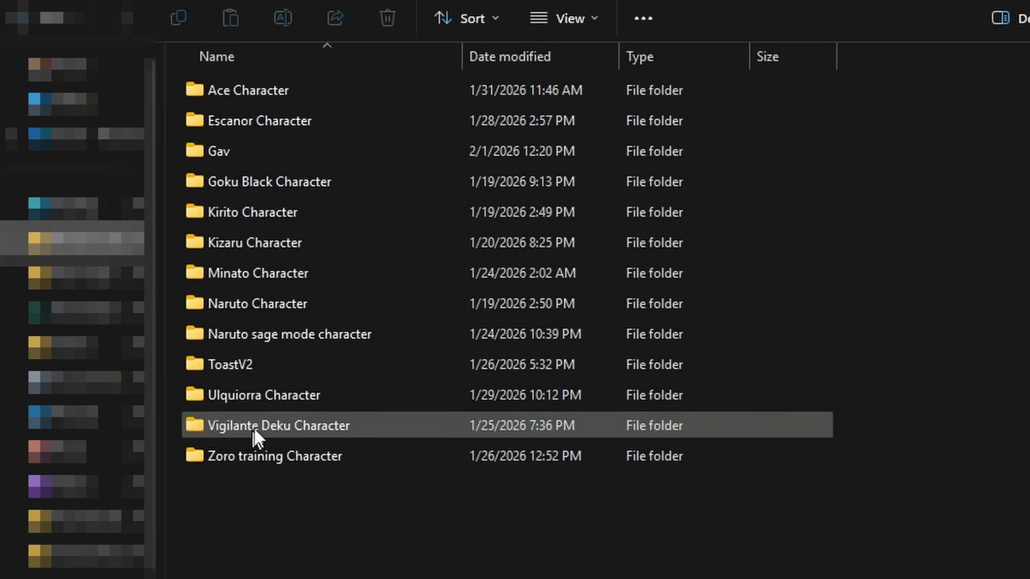
# - Create a folder named Ichigo Character among the character folders and open it
pyautogui.rightClick(171, 563)
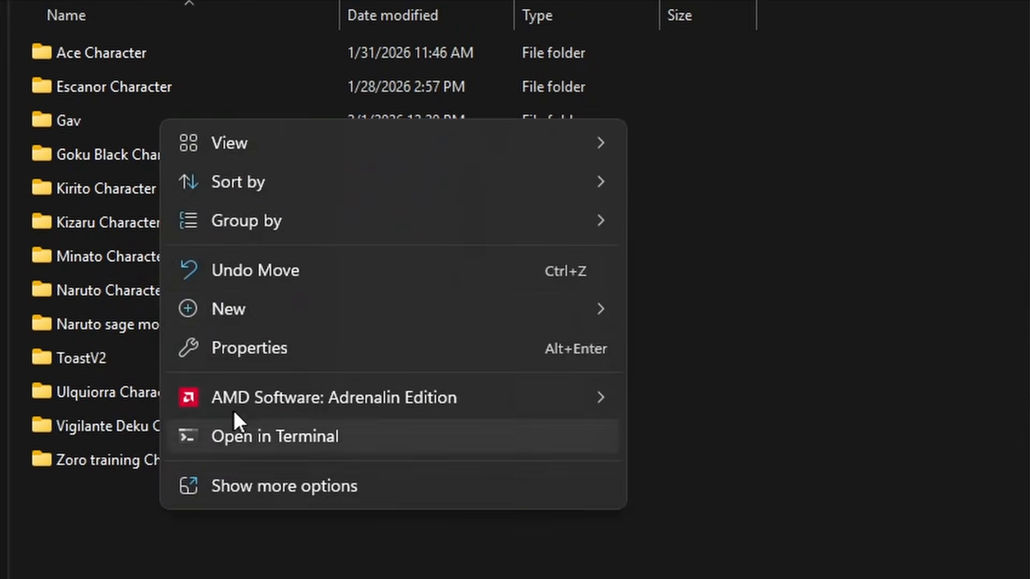
pyautogui.moveTo(245, 343)
pyautogui.click(750, 349)
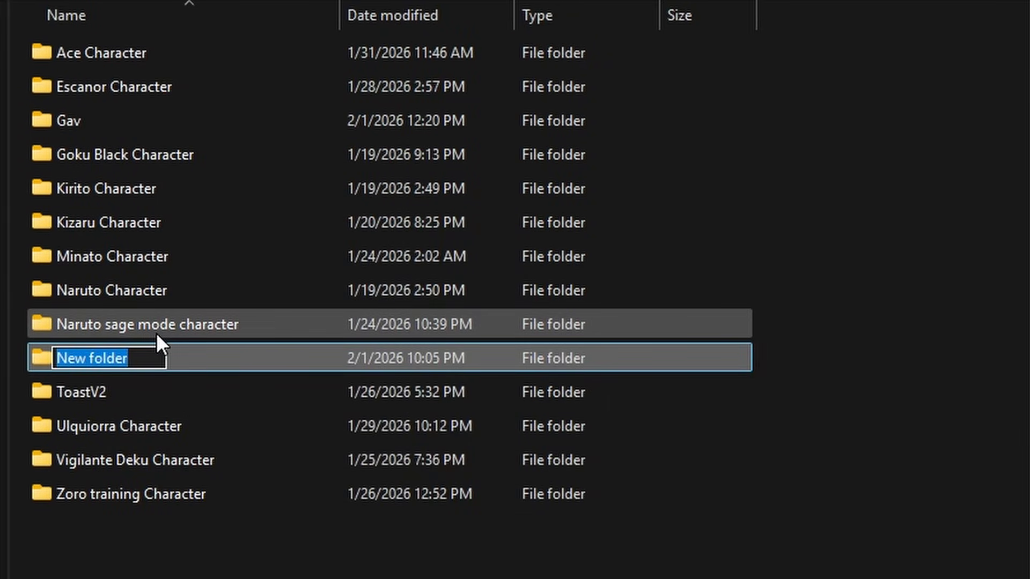
pyautogui.press('BackSpace')
pyautogui.write('Ch')
pyautogui.press('BackSpace')
pyautogui.press('BackSpace')
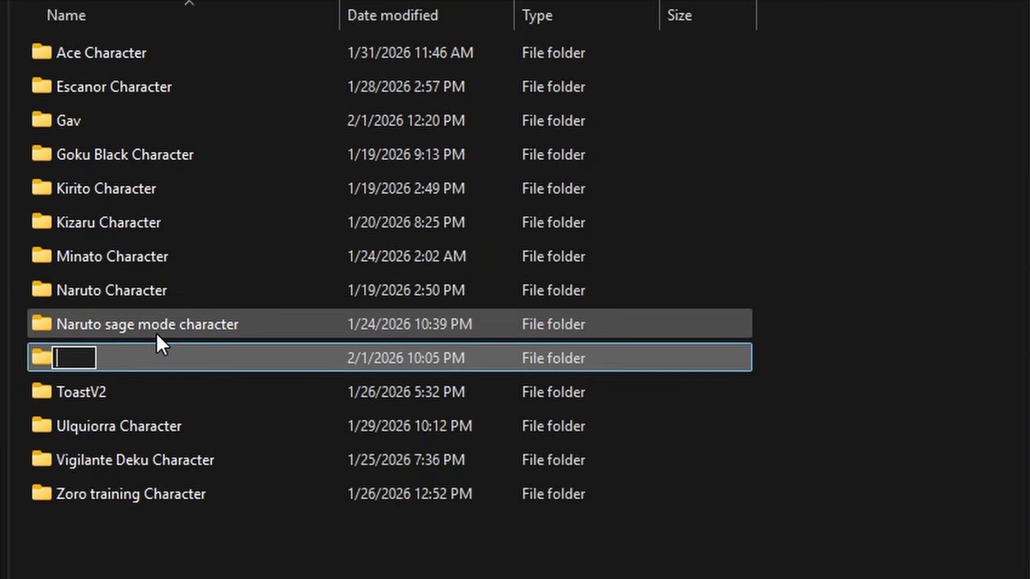
pyautogui.write('Ichigo Charavye')
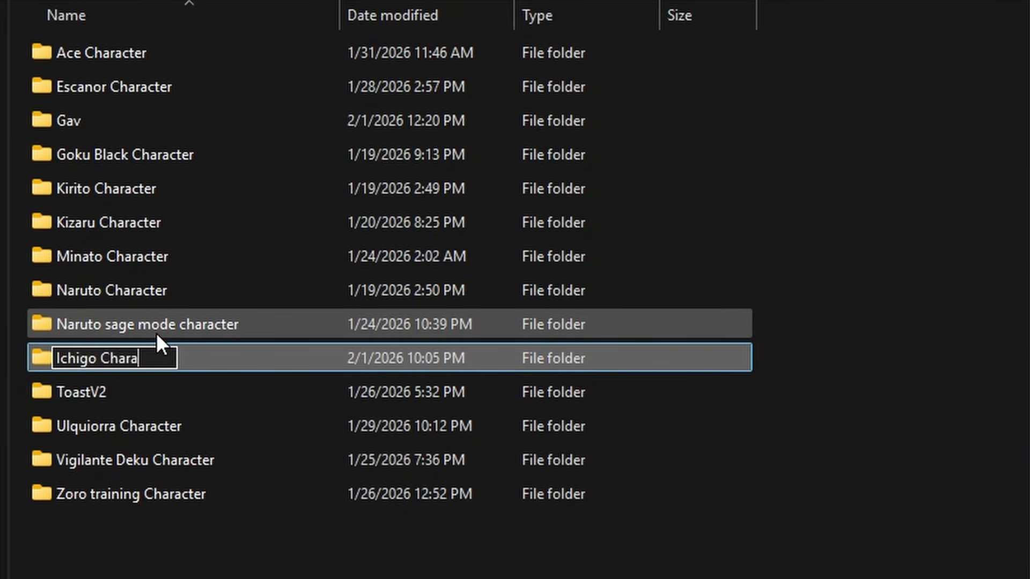
pyautogui.press('BackSpace')
pyautogui.press('BackSpace')
pyautogui.press('BackSpace')
pyautogui.write('t')
pyautogui.press('BackSpace')
pyautogui.write('cter')
pyautogui.press('Return')
pyautogui.press('Return')
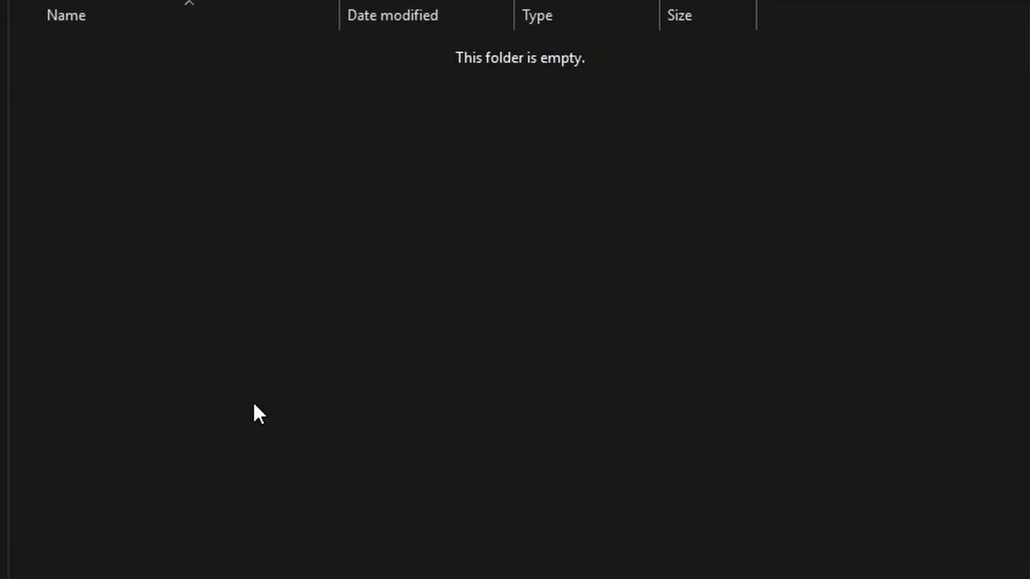
# - Create a subfolder named Ichigo Clothing inside the Ichigo Character folder
pyautogui.rightClick(252, 403)
pyautogui.click(546, 258)
pyautogui.write('Ichigo Clothing')
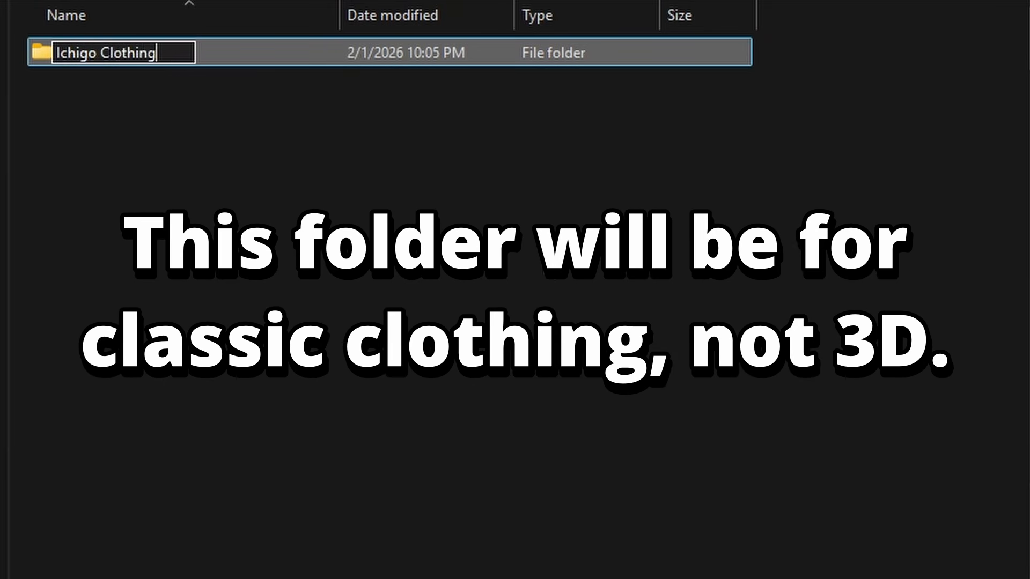
pyautogui.press('Return')
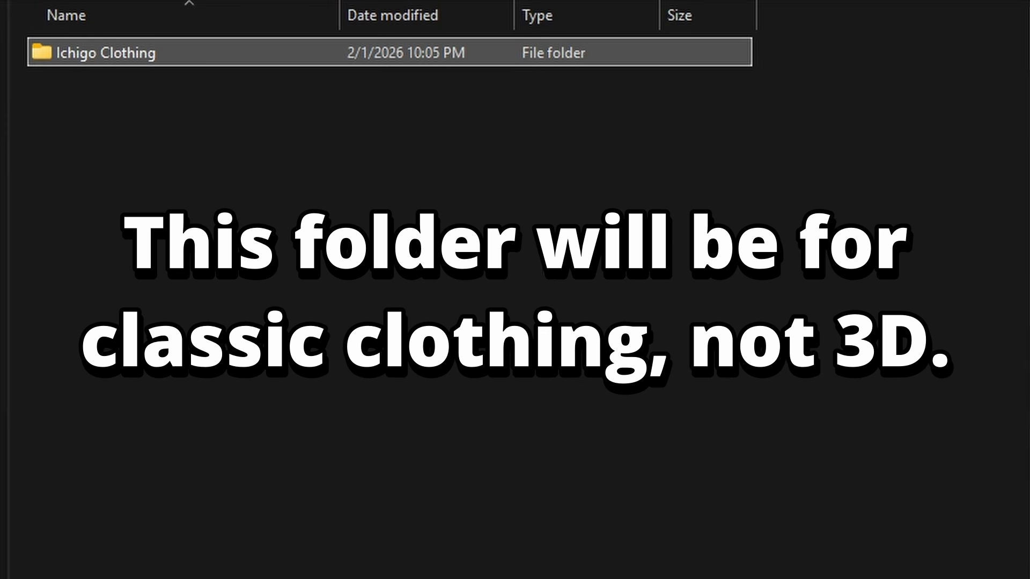
pyautogui.click(530, 256)
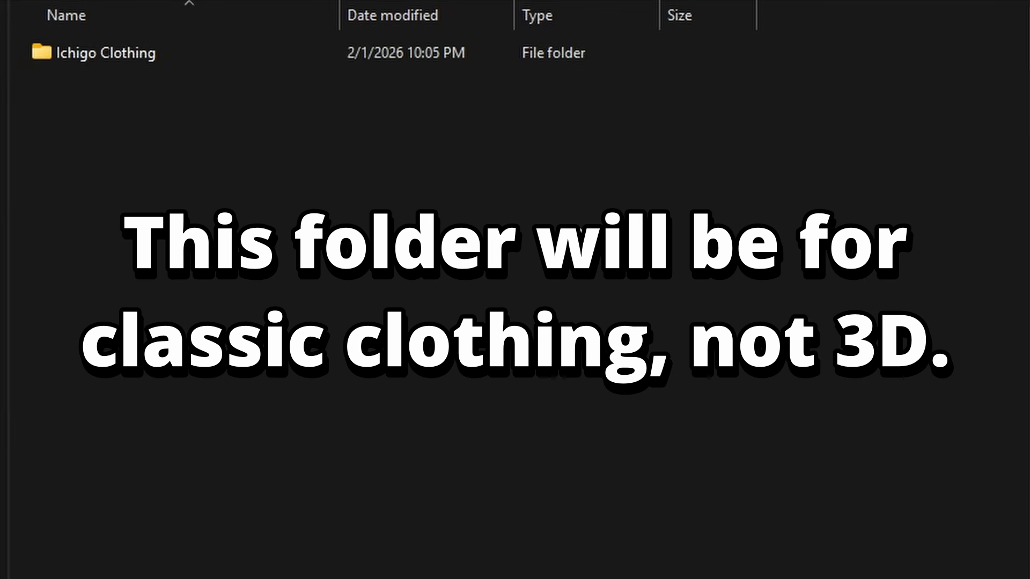
# - Add two more subfolders named Ichigo Robe and Ichigo Face to the Ichigo Character folder
pyautogui.hotkey('ctrl', 'shift', 'n')
pyautogui.write('Ichigo R')
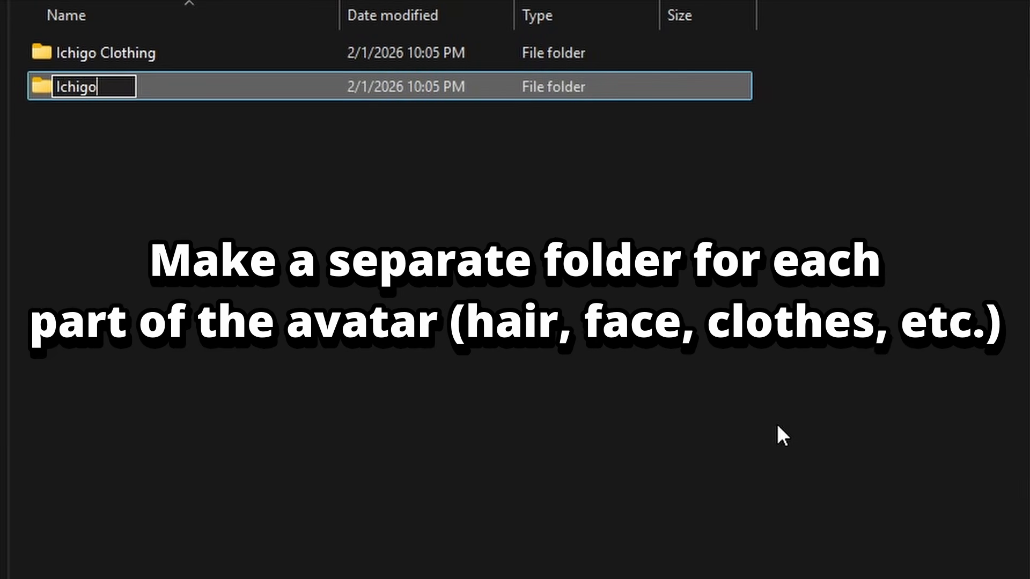
pyautogui.write('obv')
pyautogui.press('BackSpace')
pyautogui.write('e')
pyautogui.press('Return')
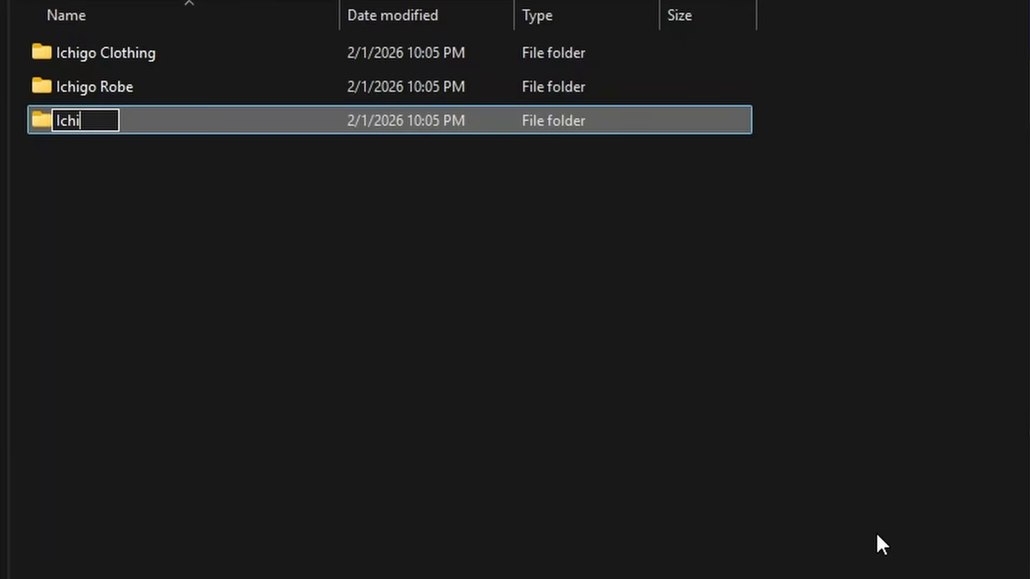
pyautogui.write('go Face')
pyautogui.press('Return')
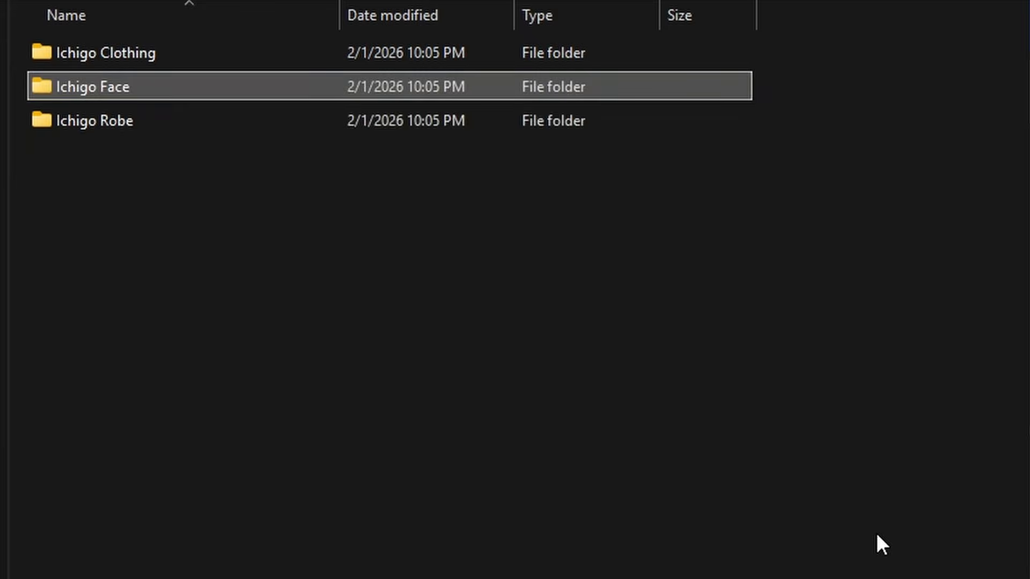
# - Add subfolders named Ichigo Sword and Ichigo mask to the Ichigo Character folder
pyautogui.hotkey('ctrl', 'shift', 'n')
pyautogui.write('Ichigo')
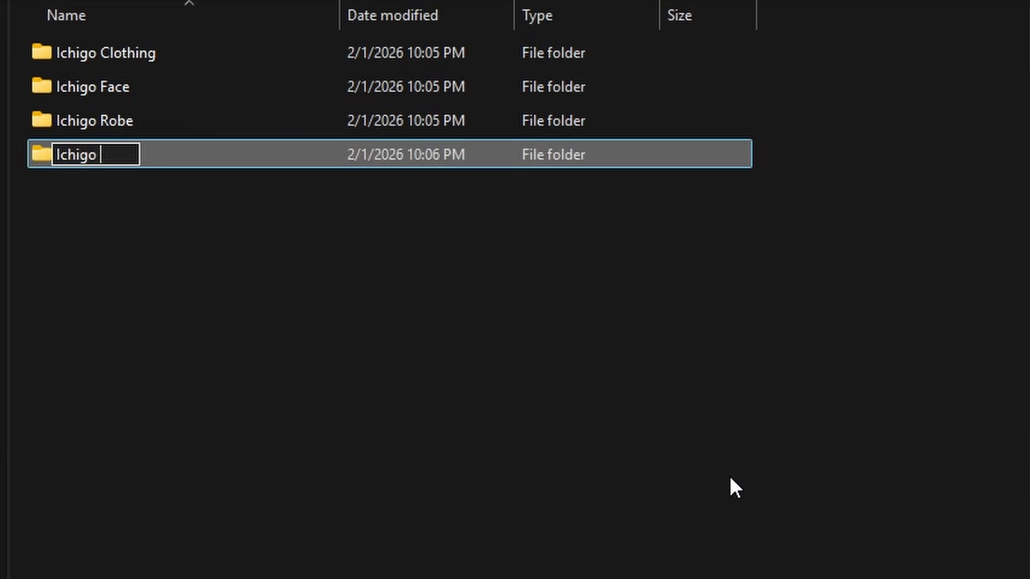
pyautogui.write(' Sword')
pyautogui.press('Return')
pyautogui.hotkey('ctrl', 'shift', 'n')
pyautogui.write('Ichigo mask')
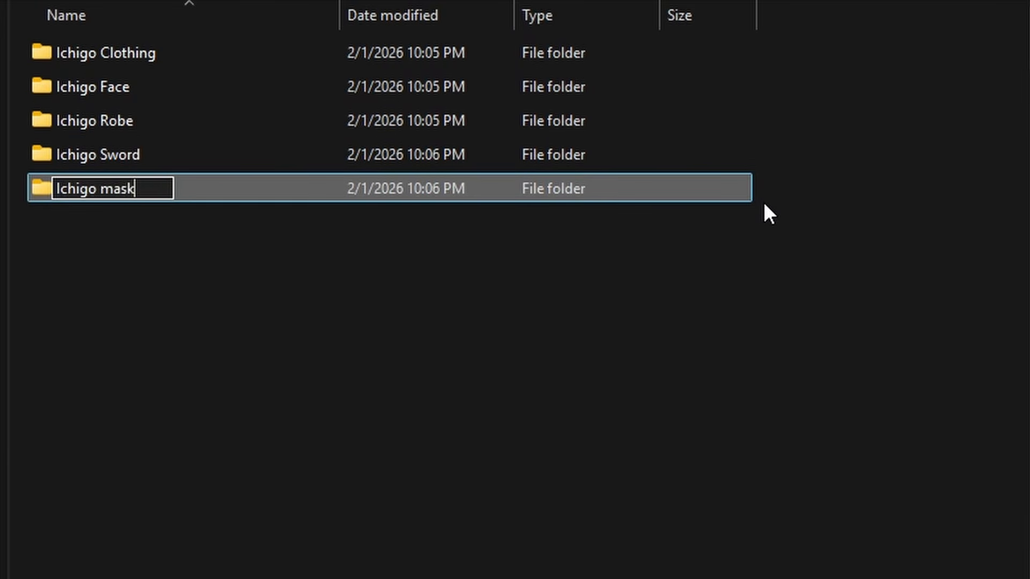
pyautogui.press('Return')
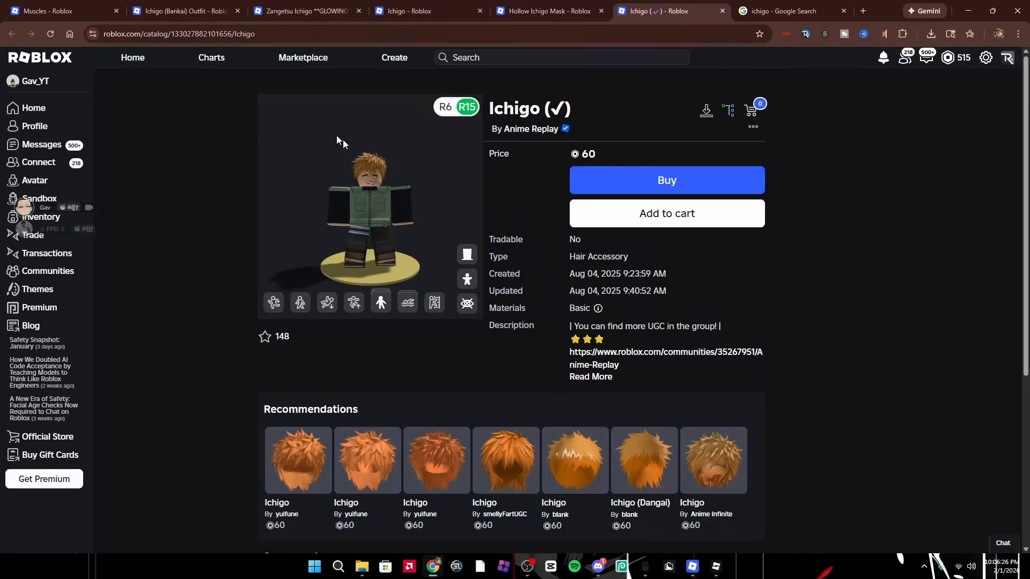
# - Review the open Roblox catalog pages for the Ichigo outfit, face, mask and other items, ending on the Muscles shirt
pyautogui.click(185, 10)
pyautogui.click(306, 10)
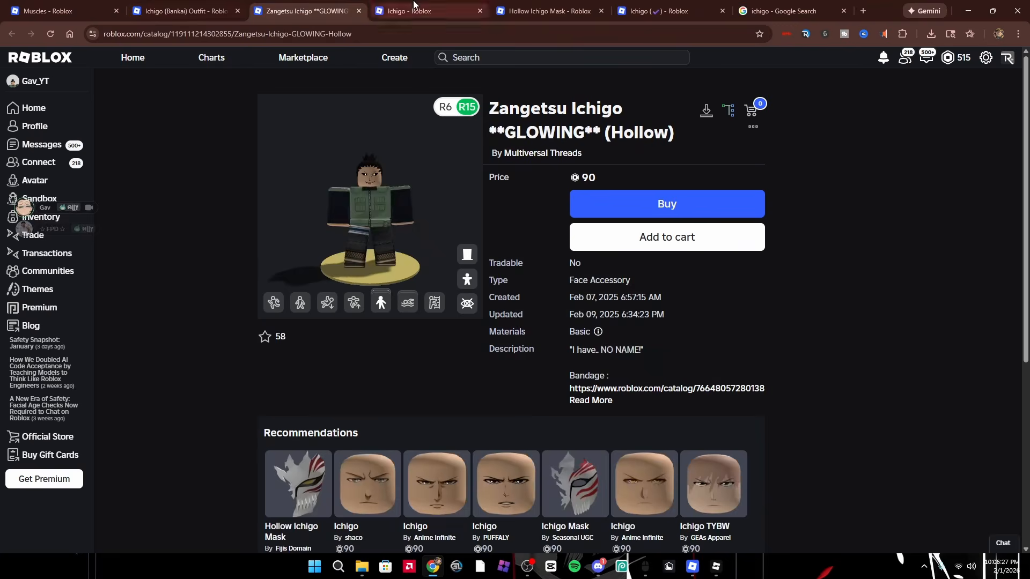
pyautogui.click(410, 10)
pyautogui.click(514, 4)
pyautogui.click(48, 11)
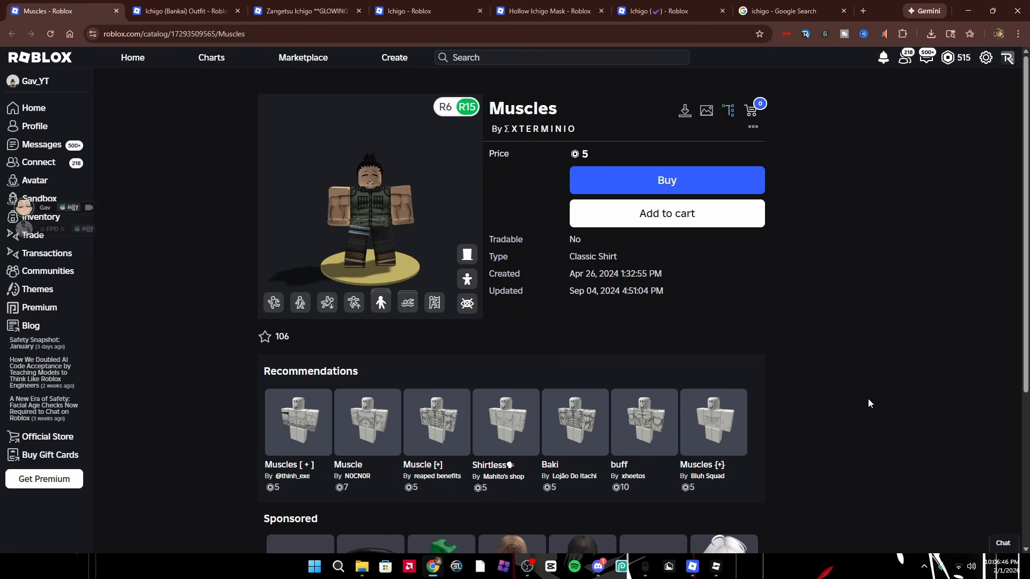
# - Switch to Roblox Studio and spawn the creator's own avatar as an R6 rig by username with the Load Character plugin
pyautogui.click(718, 557)
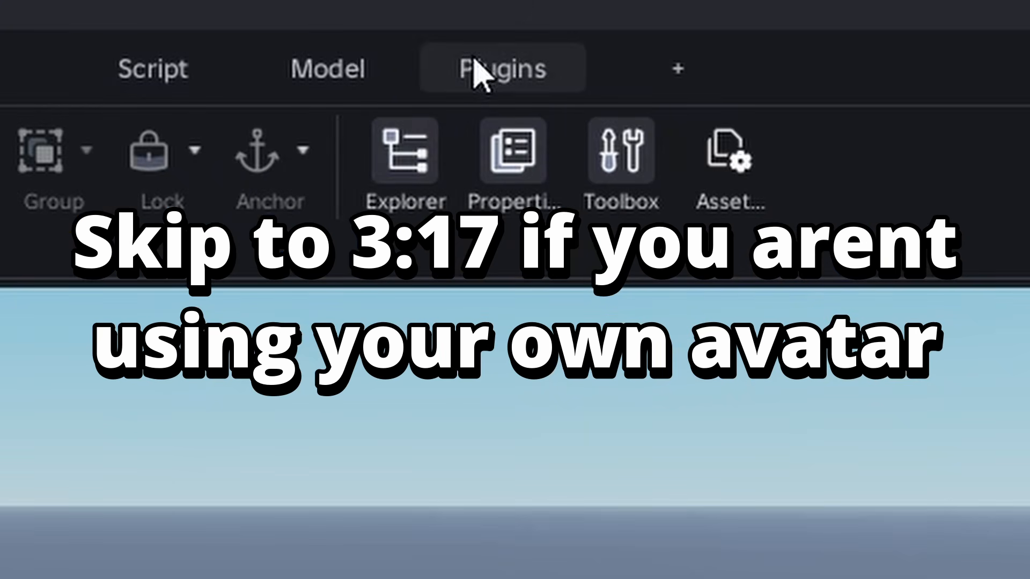
pyautogui.click(597, 34)
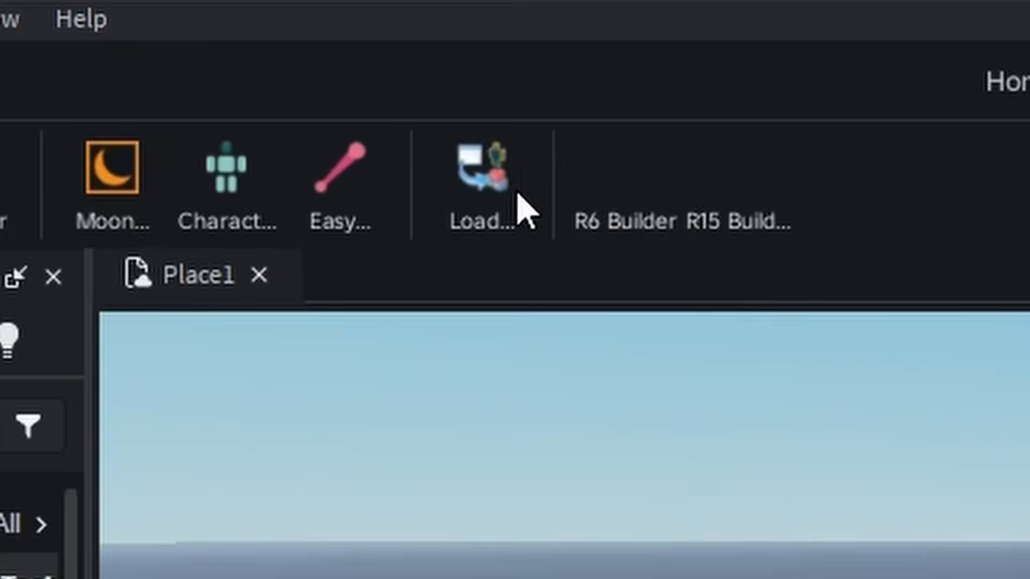
pyautogui.click(518, 196)
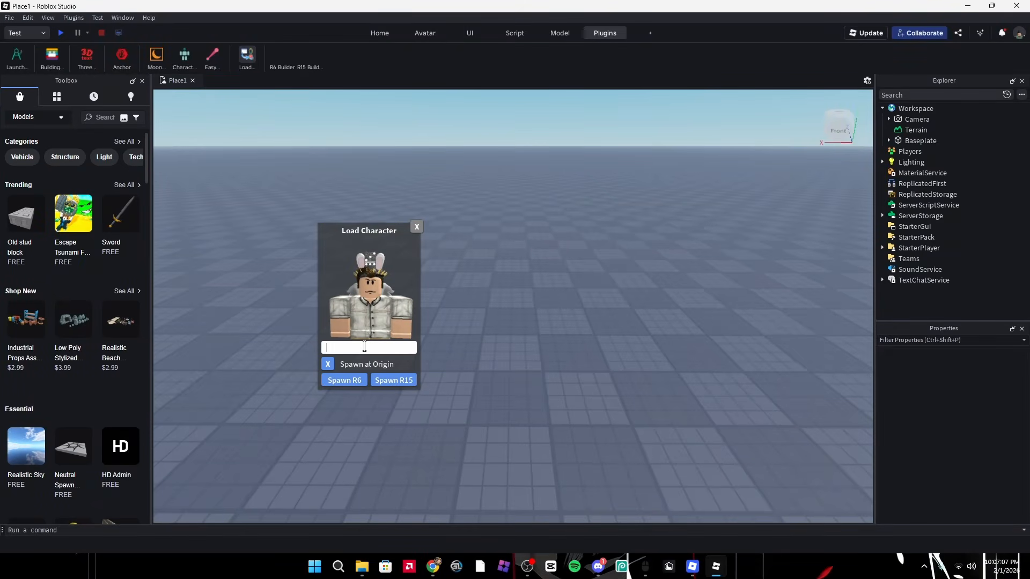
pyautogui.write('gav1431')
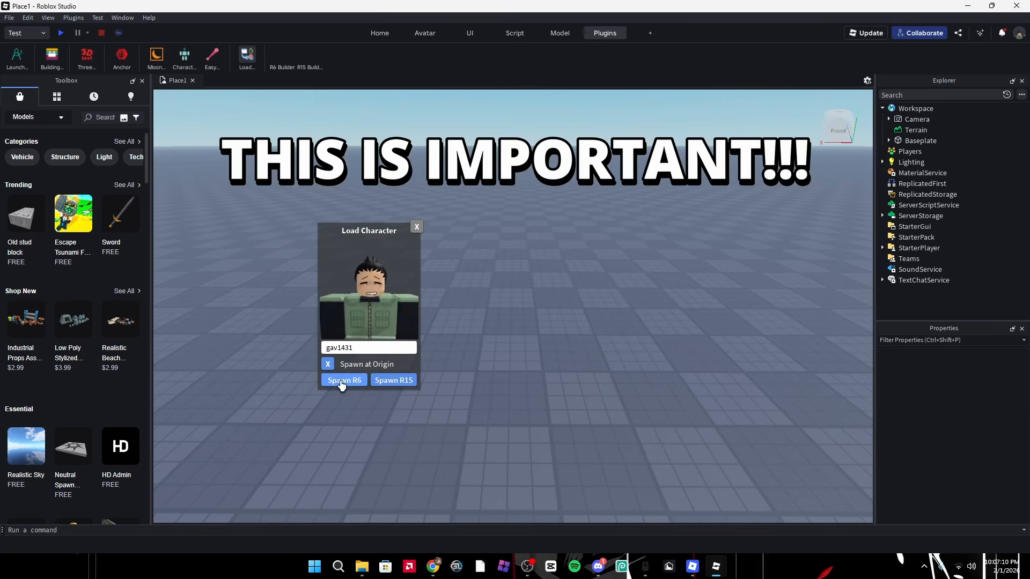
pyautogui.click(342, 385)
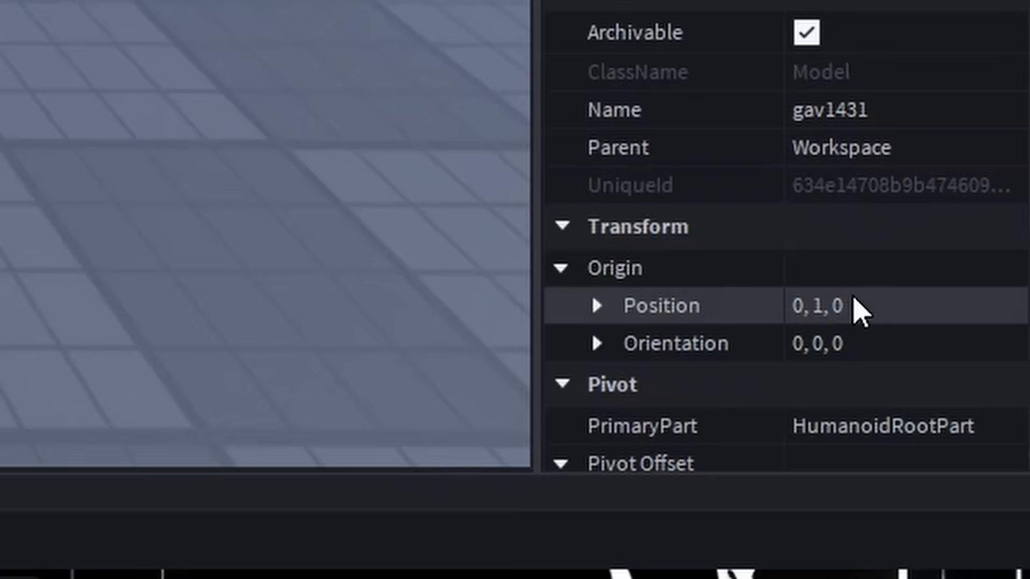
# - Set the loaded avatar model's origin position to 0, 0, 0
pyautogui.click(977, 471)
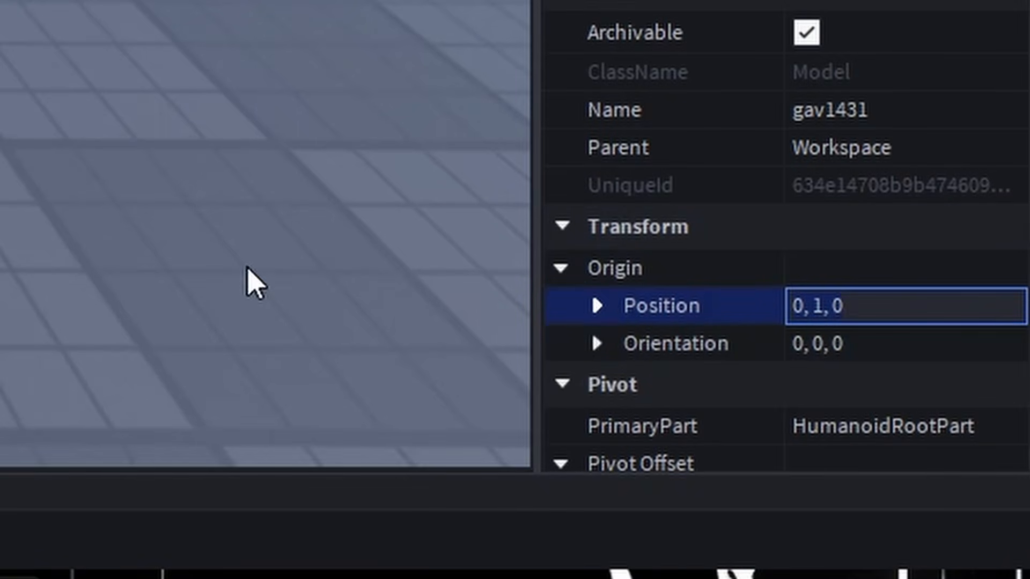
pyautogui.press('BackSpace')
pyautogui.press('Return')
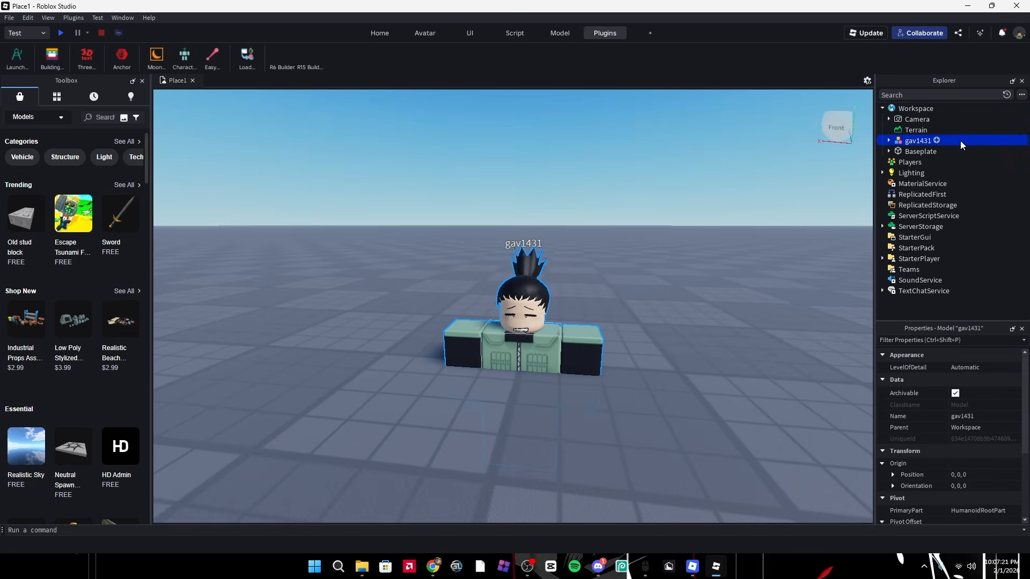
pyautogui.rightClick(912, 143)
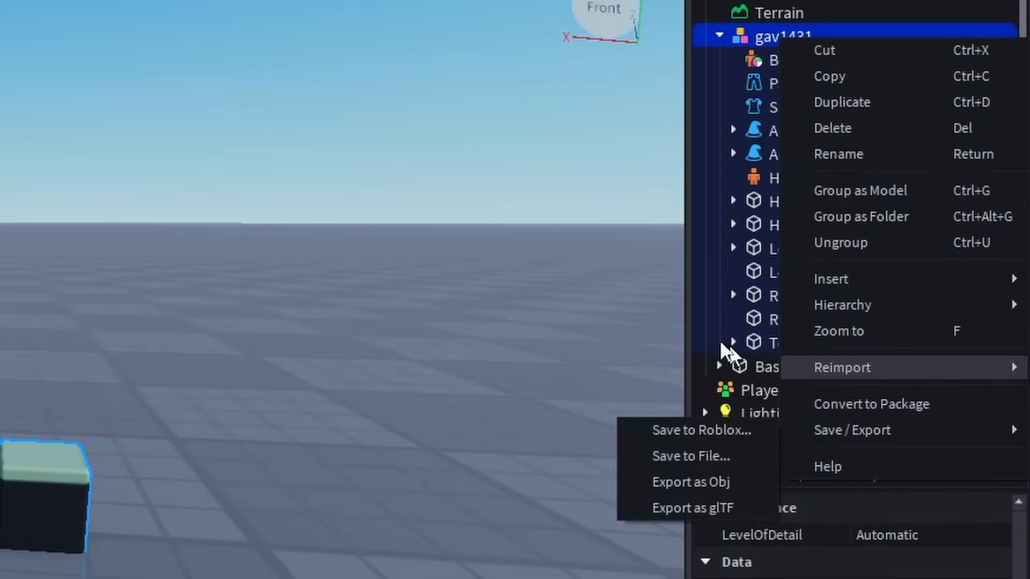
pyautogui.moveTo(843, 367)
pyautogui.click(346, 393)
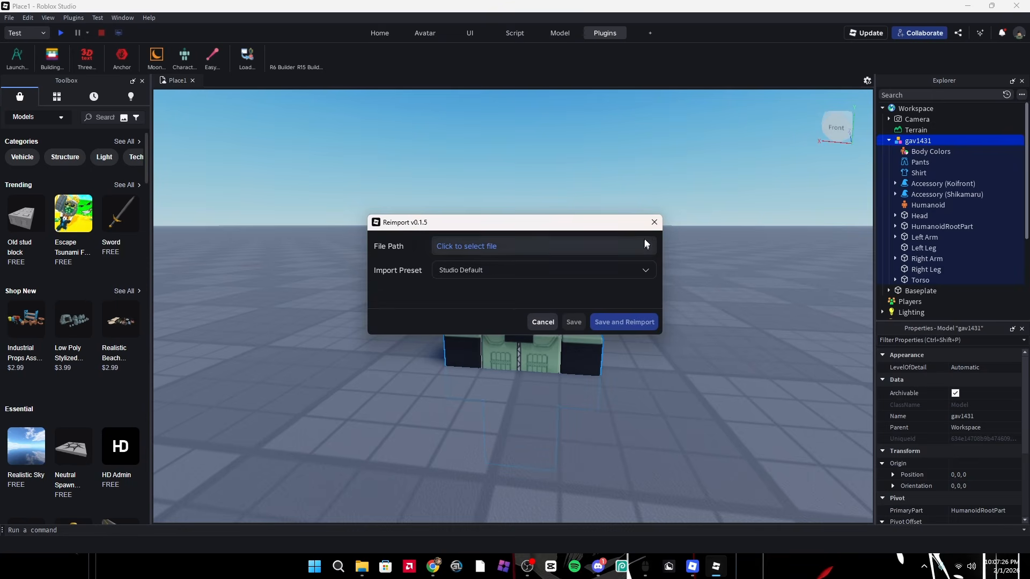
pyautogui.click(654, 223)
pyautogui.click(809, 184)
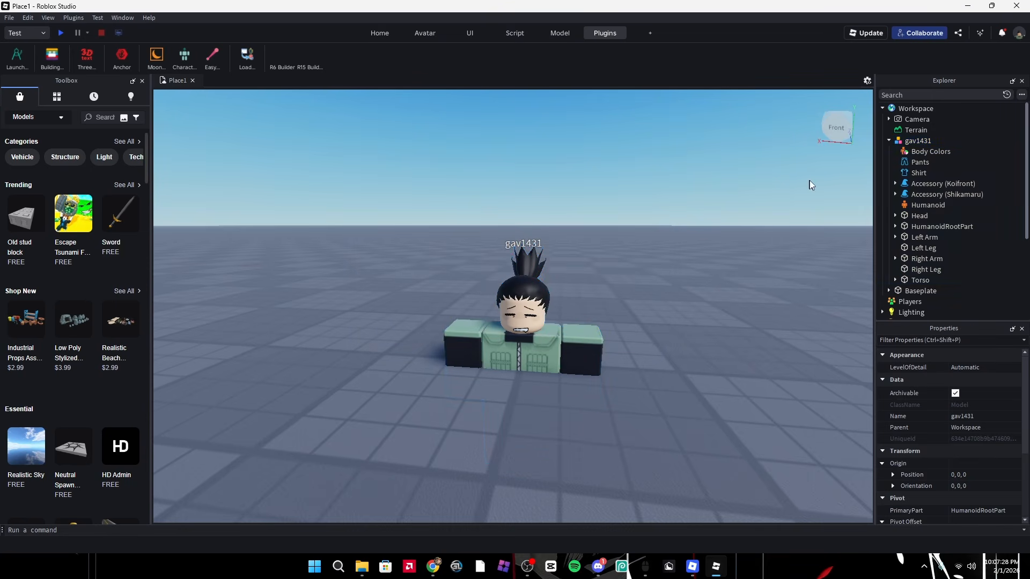
# - Move the Shikamaru and Koifront accessories out of the avatar into Workspace and group each as its own model
pyautogui.moveTo(929, 191); pyautogui.dragTo(930, 138)
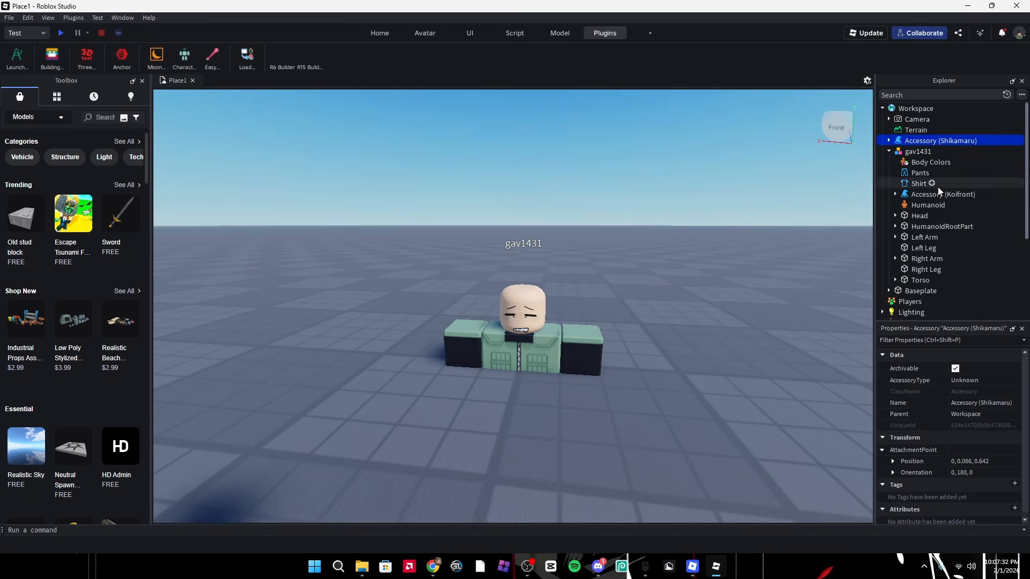
pyautogui.moveTo(935, 195); pyautogui.dragTo(930, 135)
pyautogui.rightClick(928, 152)
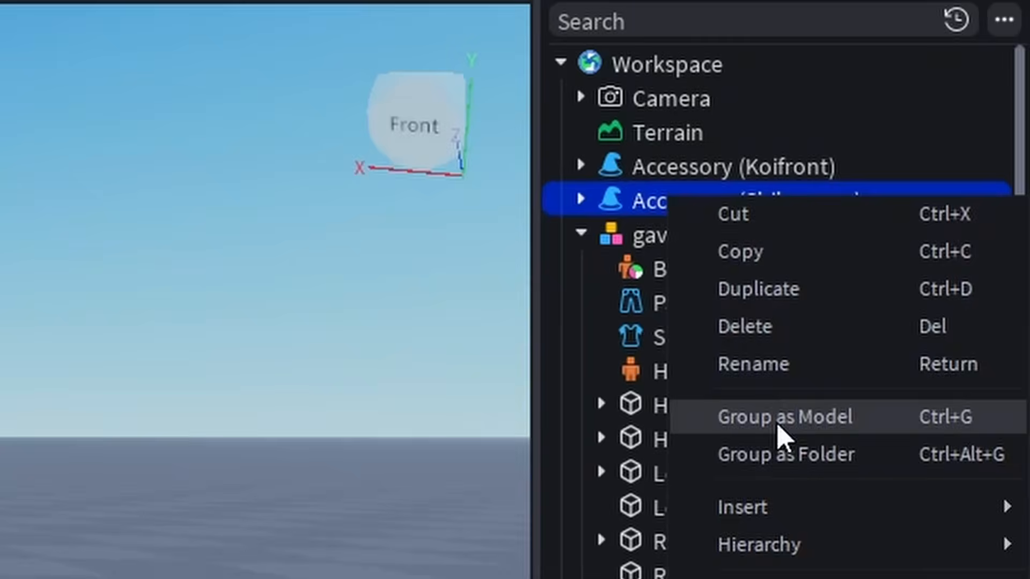
pyautogui.click(953, 220)
pyautogui.click(936, 142)
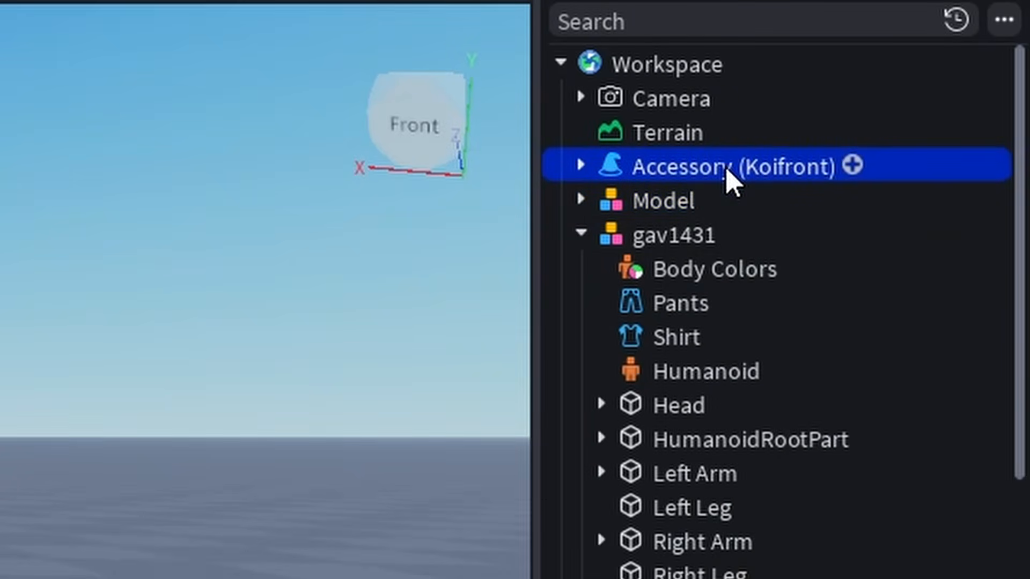
pyautogui.hotkey('ctrl', 'g')
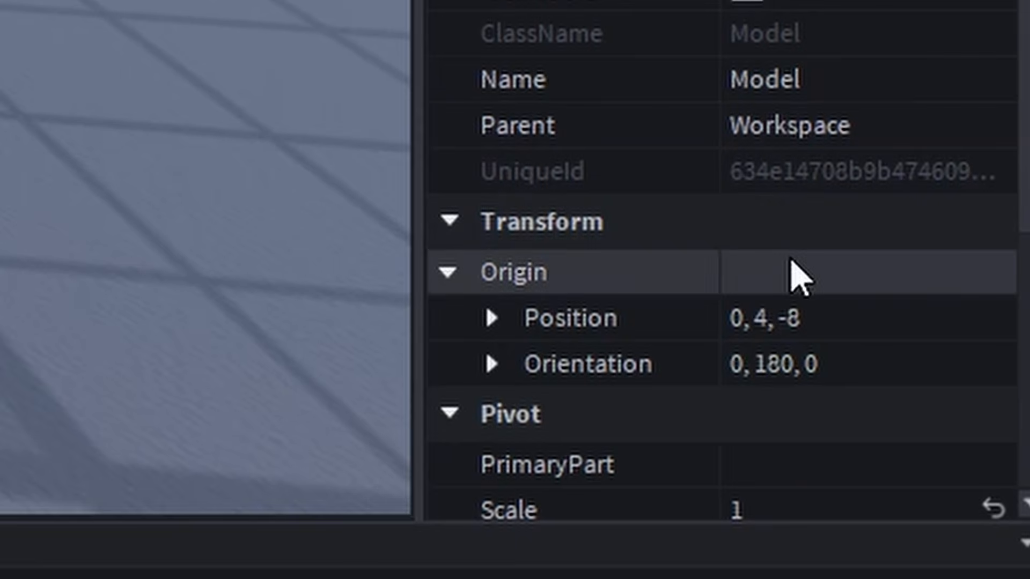
# - Set the Koifront accessory model's origin position and orientation to 0, 0, 0
pyautogui.click(798, 303)
pyautogui.write('0')
pyautogui.press('Return')
pyautogui.click(845, 364)
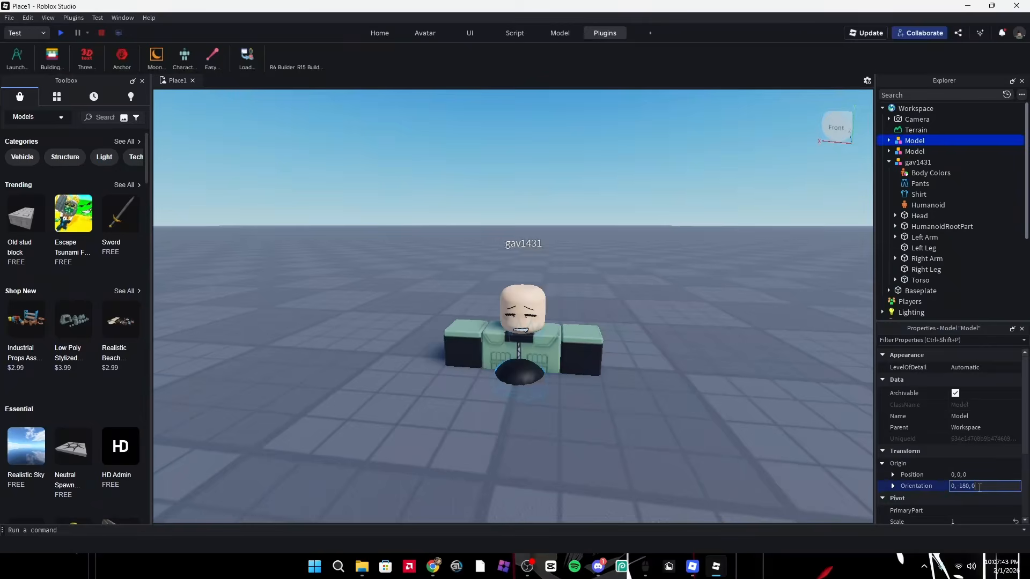
pyautogui.press('Return')
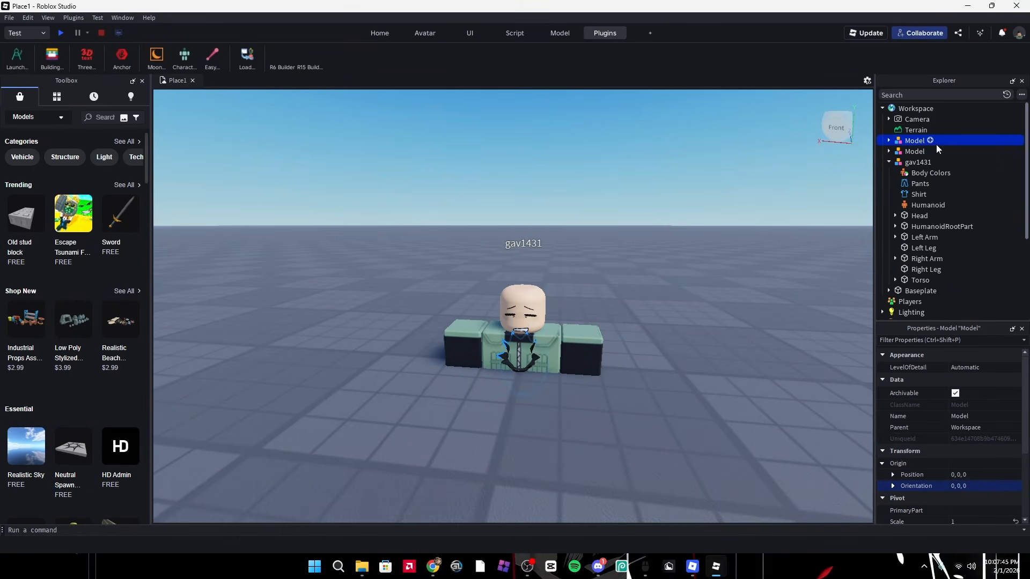
# - Remove the loaded avatar and both accessory models from the Workspace
pyautogui.click(914, 152)
pyautogui.click(697, 298)
pyautogui.moveTo(697, 298); pyautogui.dragTo(655, 330, button='right')
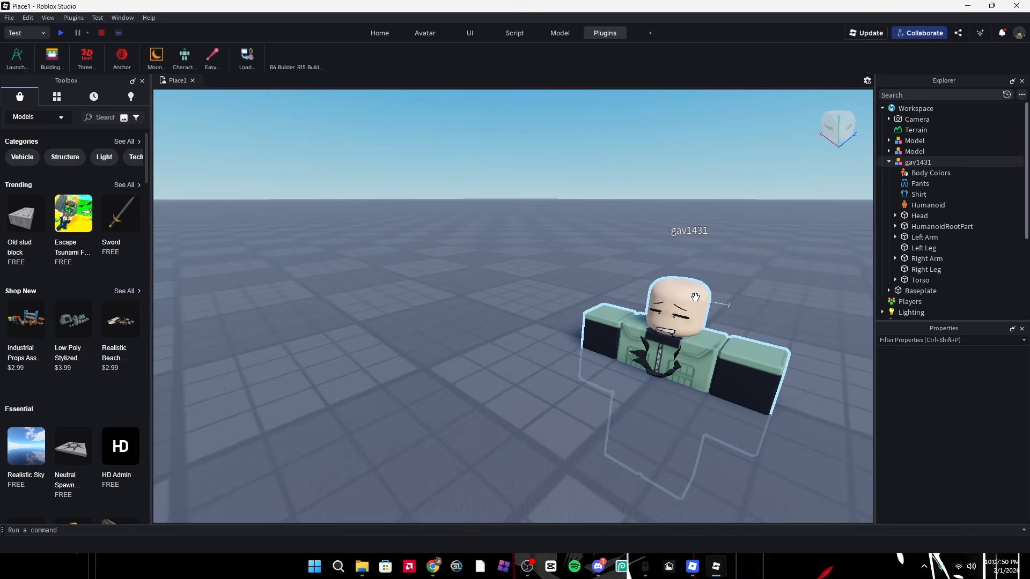
pyautogui.press('w')
pyautogui.press('s')
pyautogui.press('d')
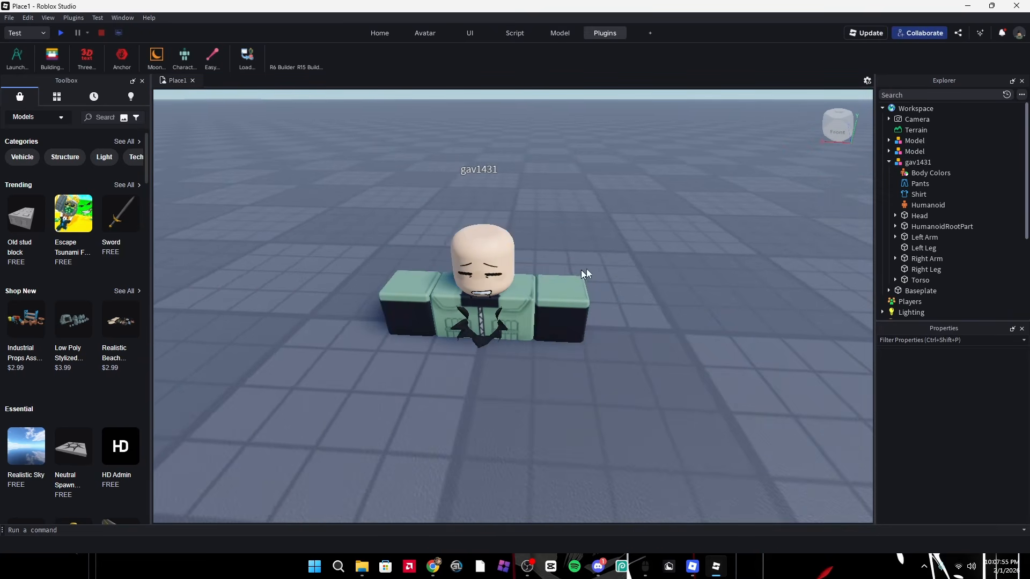
pyautogui.moveTo(583, 271); pyautogui.dragTo(428, 391)
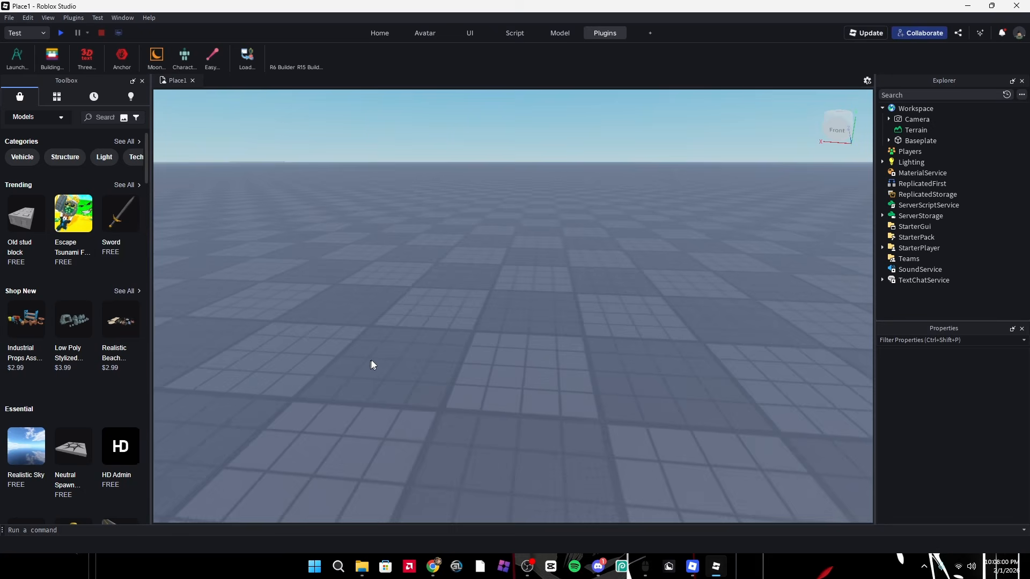
# - Search the Toolbox models for "rig", insert the R6 Rig and set its position to 0, 0, 0
pyautogui.click(101, 117)
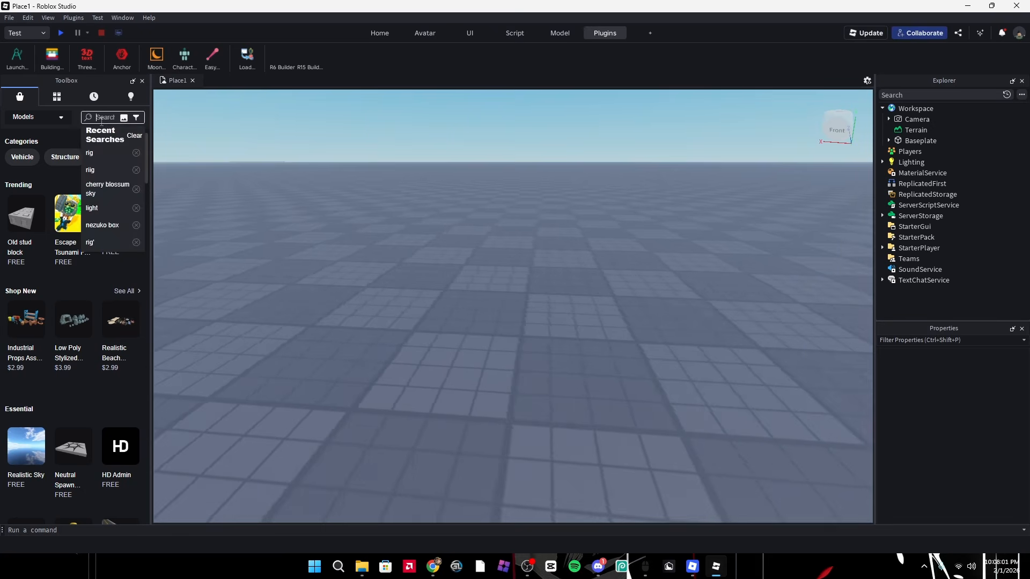
pyautogui.write('rig')
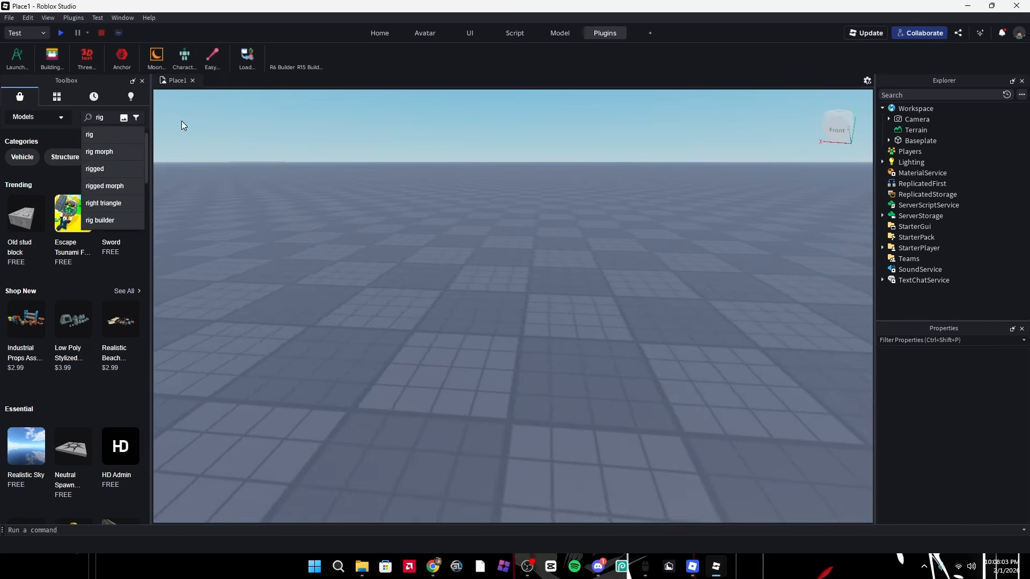
pyautogui.click(95, 135)
pyautogui.click(26, 185)
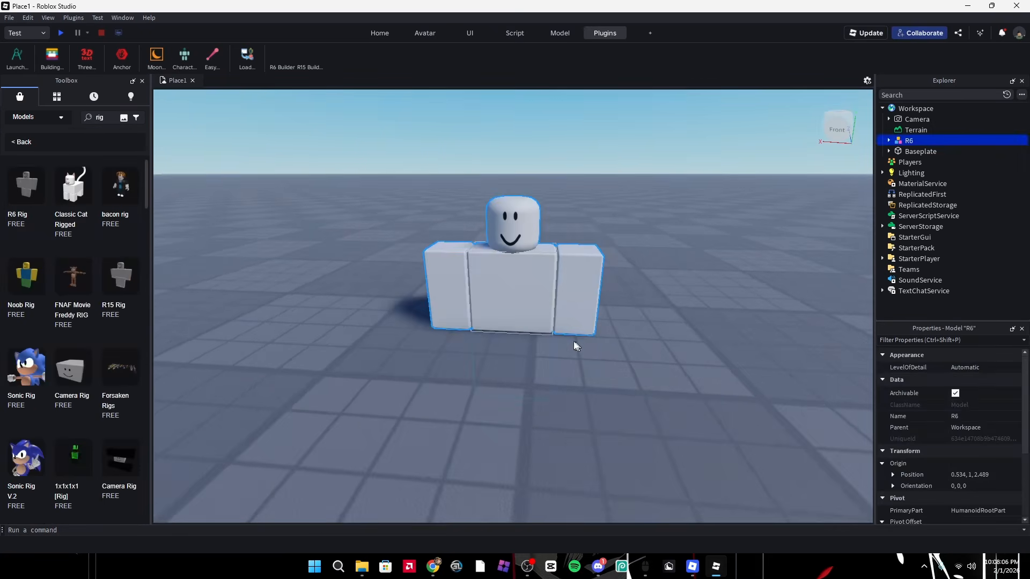
pyautogui.click(699, 327)
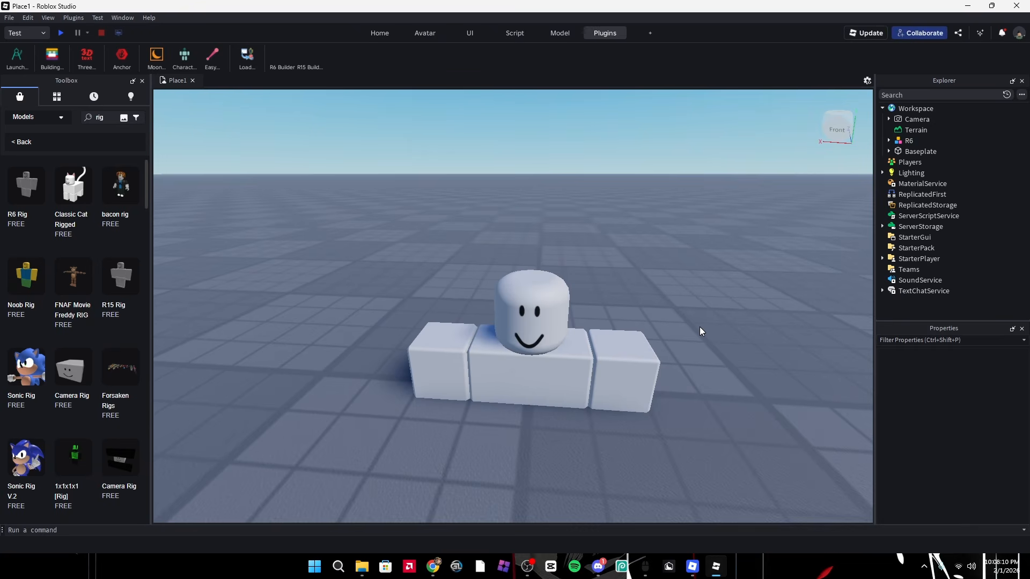
pyautogui.press('s')
pyautogui.moveTo(566, 276); pyautogui.dragTo(596, 352, button='right')
pyautogui.press('w')
pyautogui.press('d')
pyautogui.click(457, 298)
pyautogui.press('a')
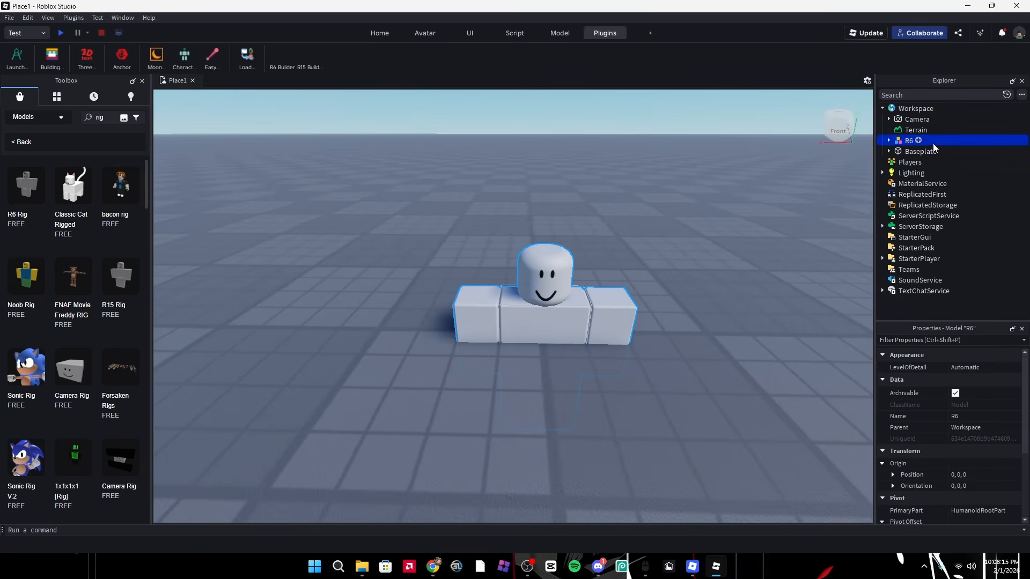
# - Select all R6 body parts from Head to Torso and set their BrickColor to Light orange
pyautogui.click(889, 141)
pyautogui.click(974, 226)
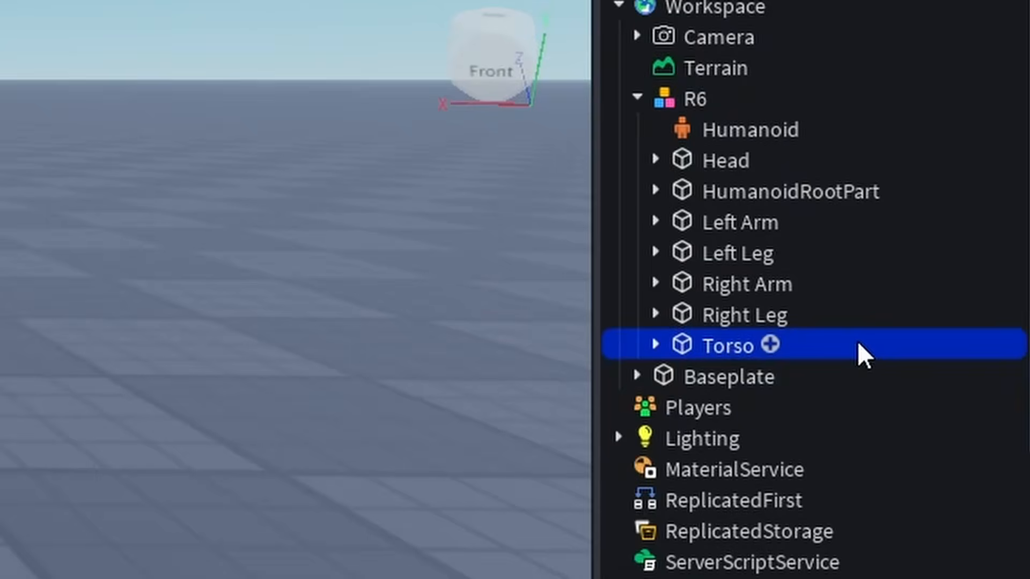
pyautogui.keyDown('shift'); pyautogui.click(902, 165); pyautogui.keyUp('shift')
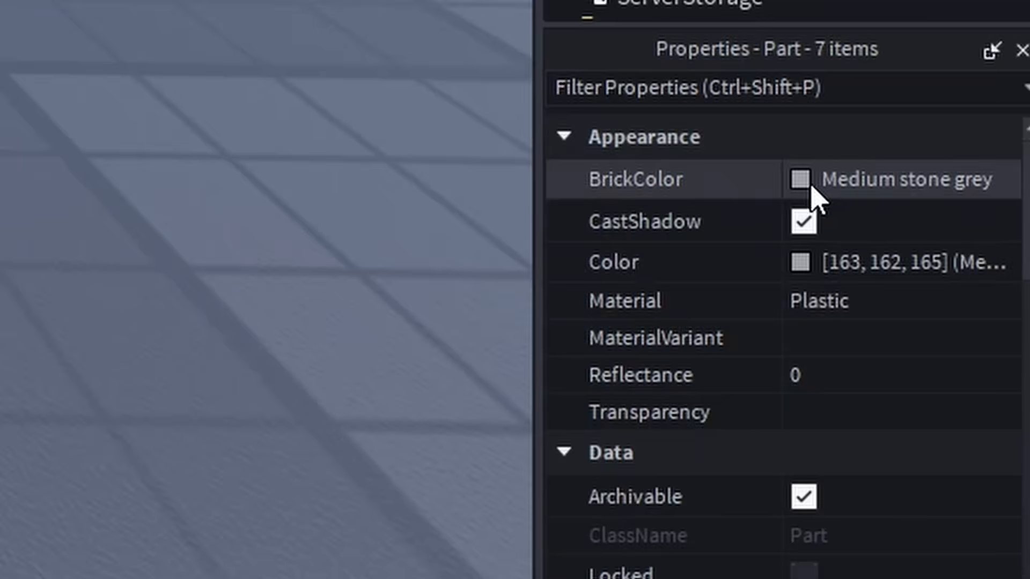
pyautogui.click(955, 368)
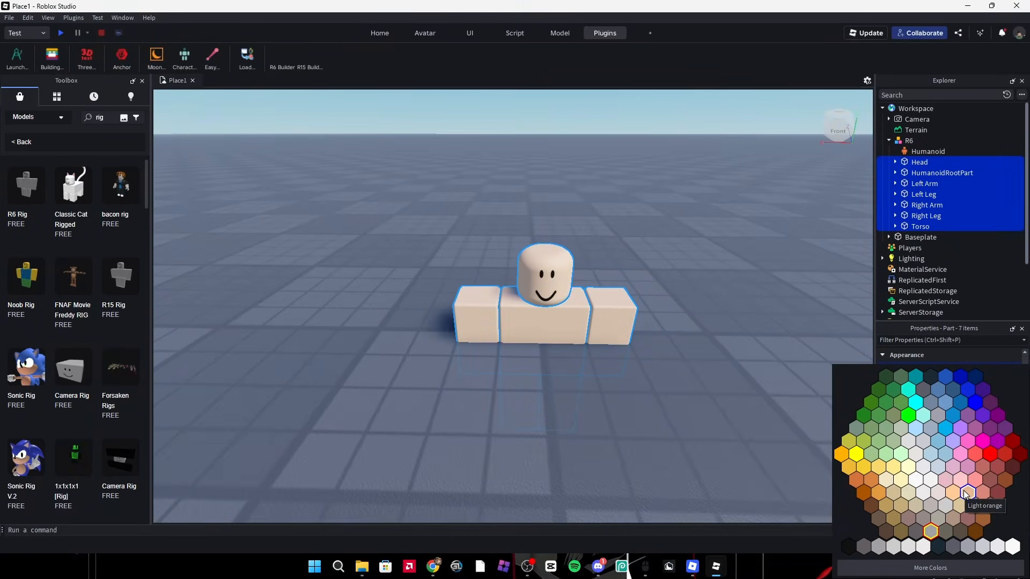
pyautogui.click(966, 492)
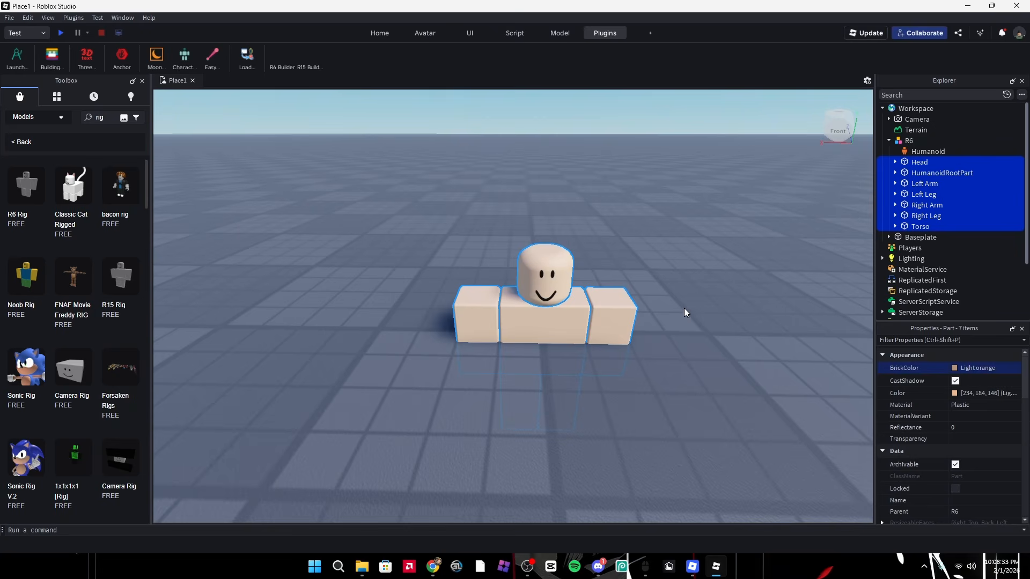
# - Preview other skin colours such as Reddish brown on the body parts and reapply Light orange
pyautogui.click(964, 367)
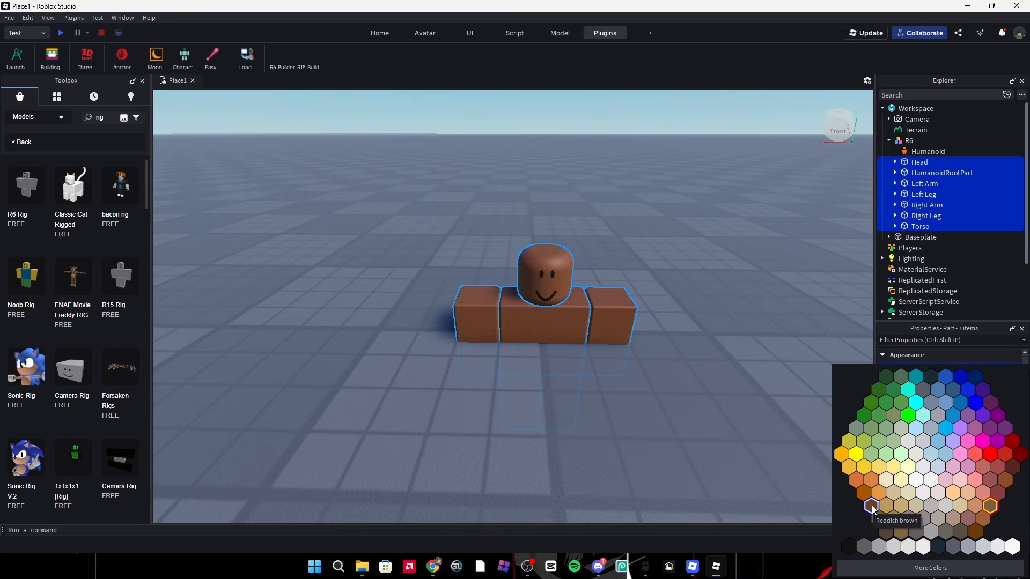
pyautogui.click(969, 493)
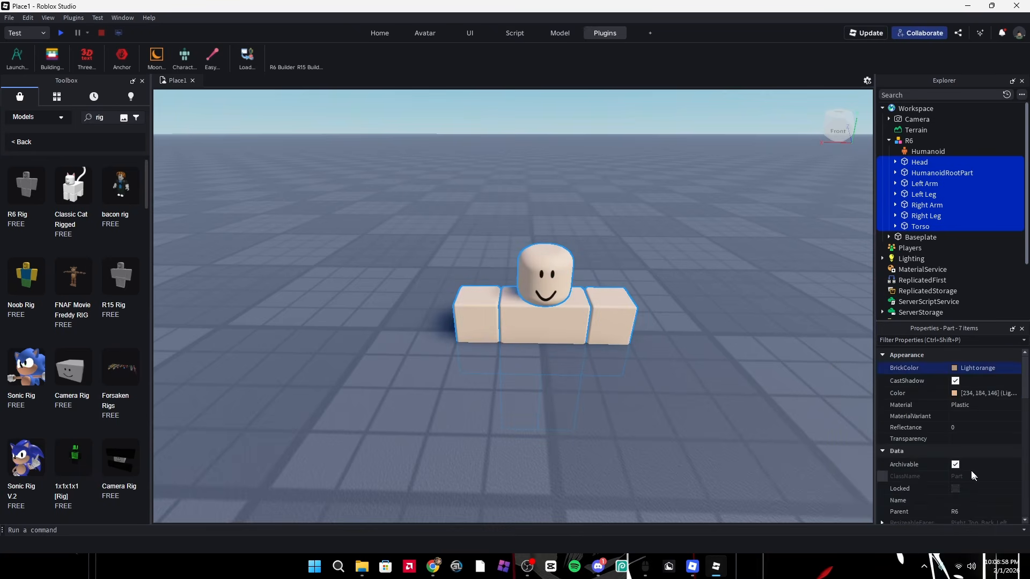
pyautogui.scroll(-5, 665, 390)
pyautogui.click(665, 390)
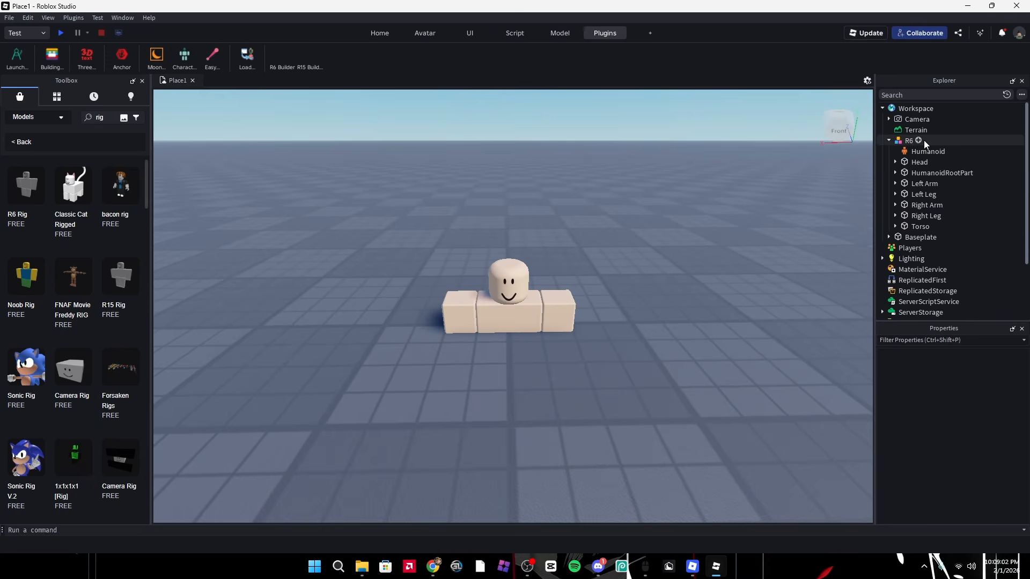
# - Add a Pants object and a Shirt object to the R6 model
pyautogui.click(919, 140)
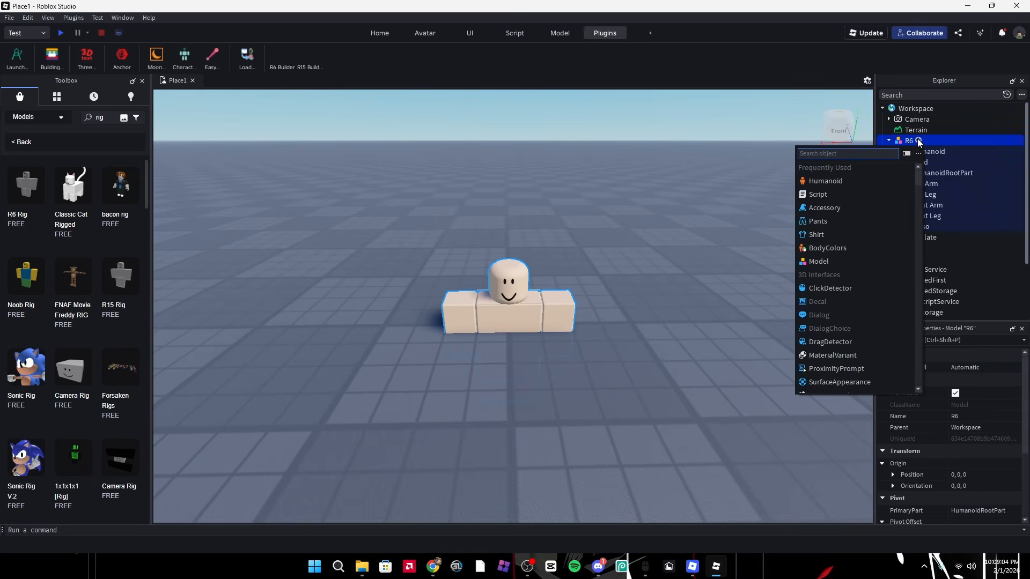
pyautogui.click(855, 222)
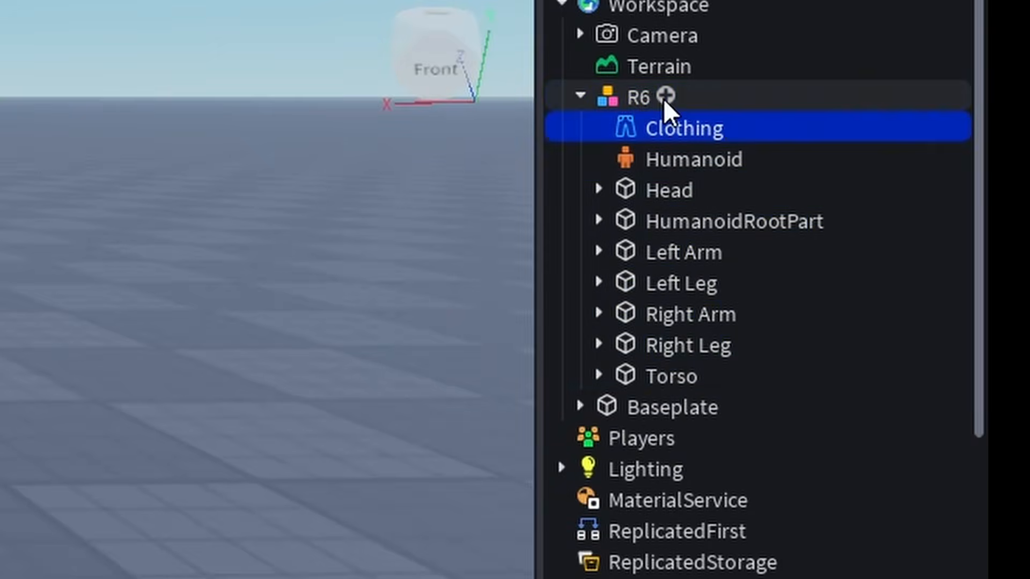
pyautogui.click(918, 141)
pyautogui.click(515, 230)
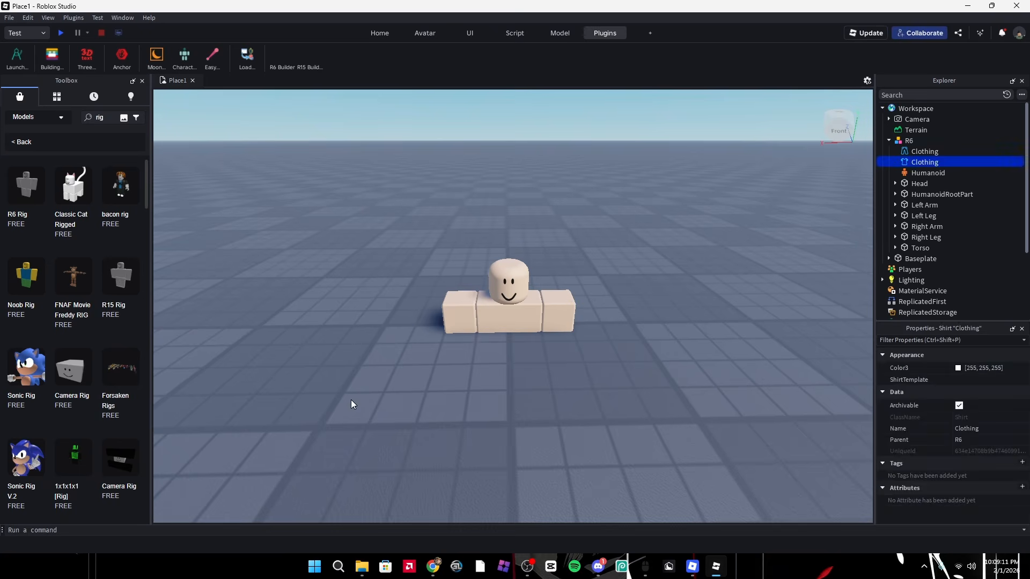
pyautogui.click(433, 567)
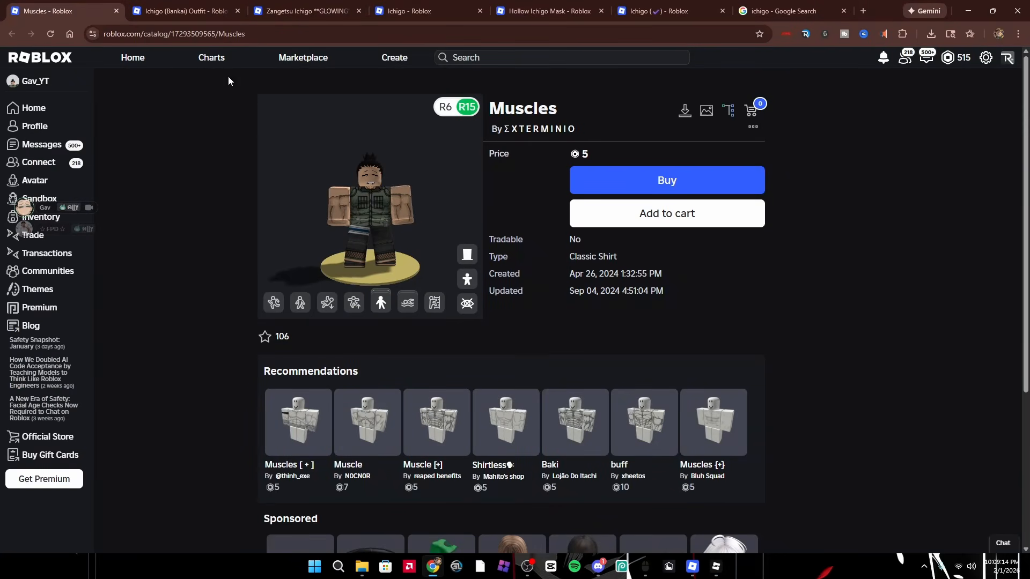
pyautogui.click(207, 35)
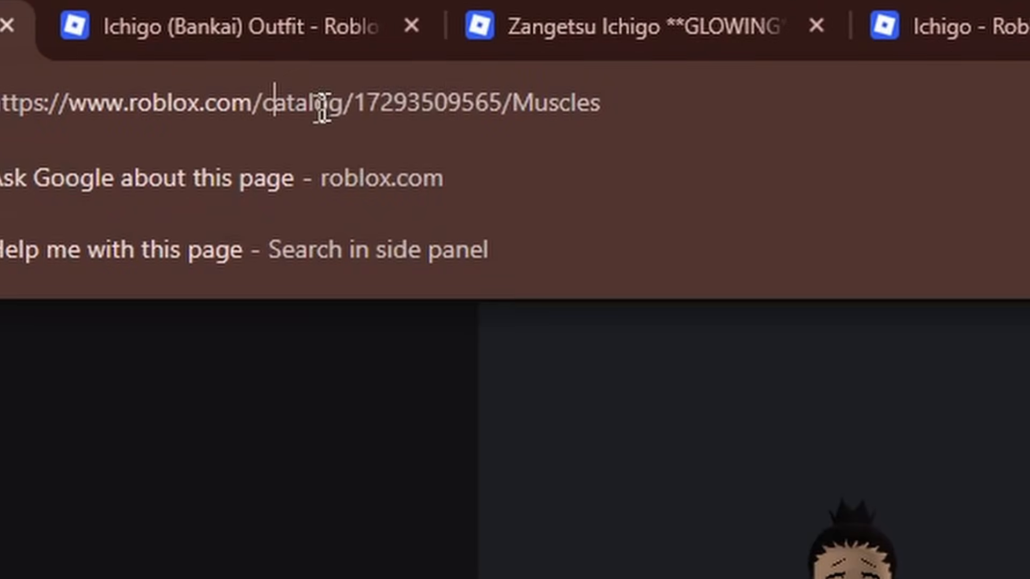
pyautogui.doubleClick(251, 34)
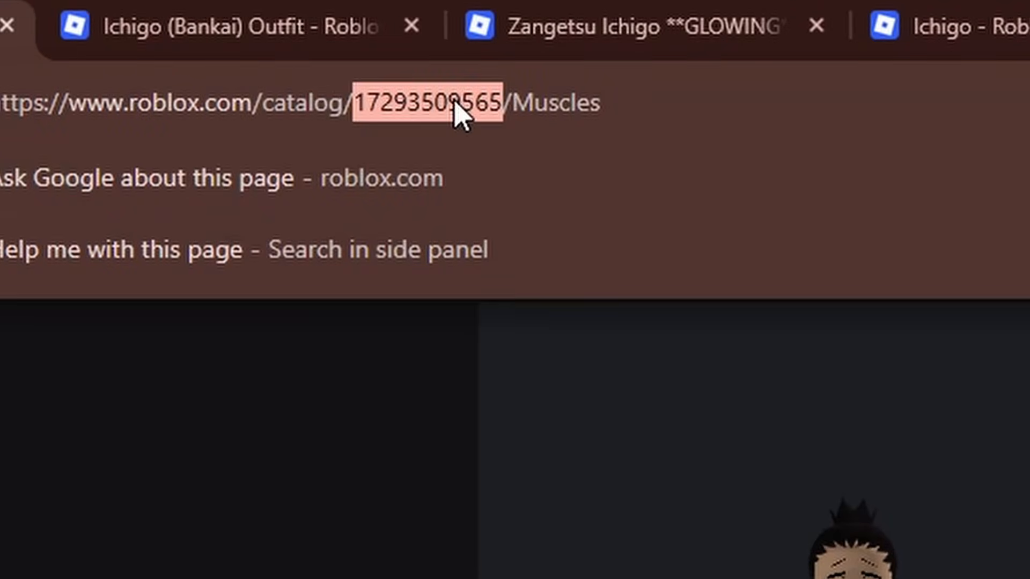
pyautogui.hotkey('alt', 'Tab')
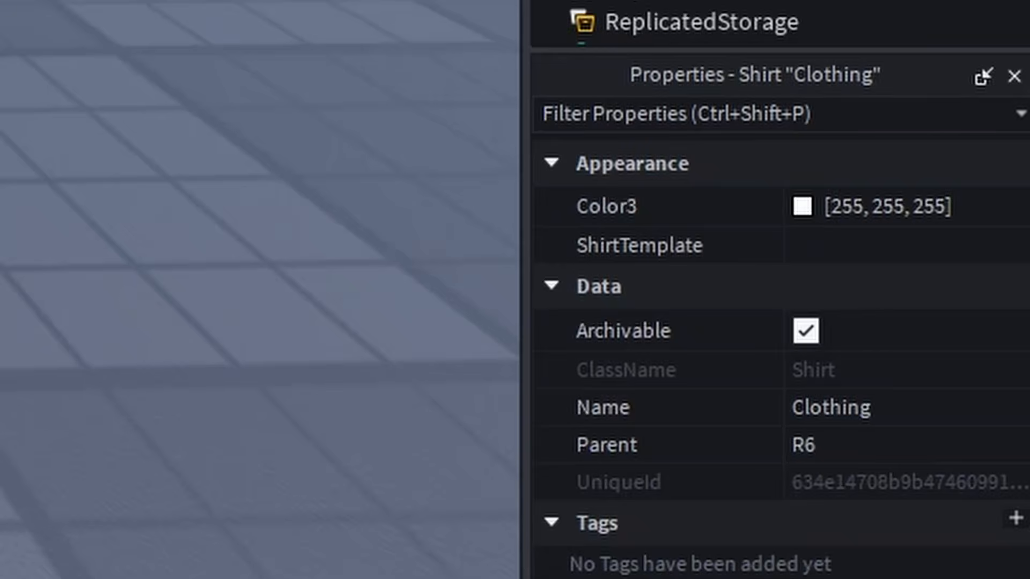
pyautogui.click(880, 246)
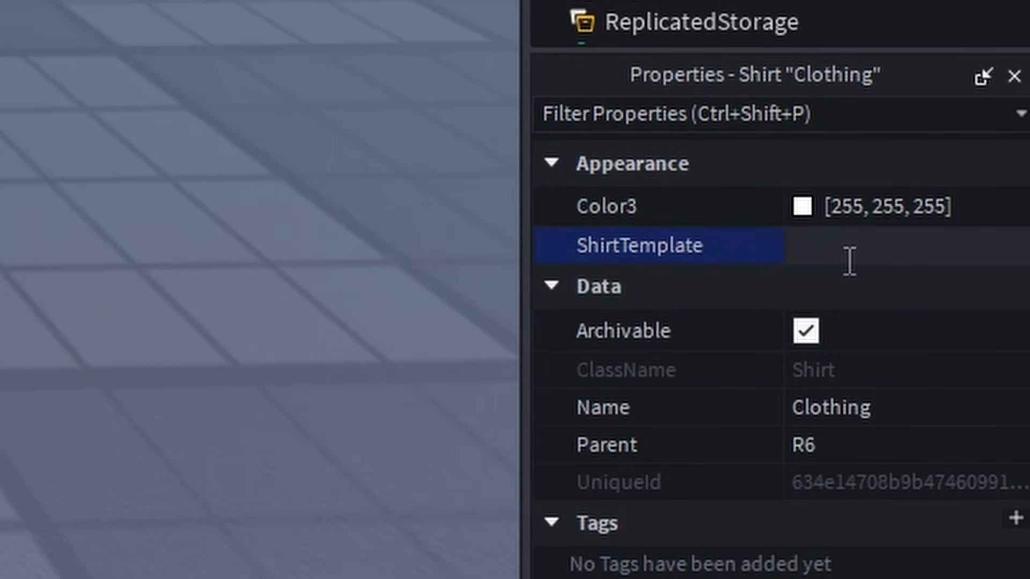
# - Delete the Pants object from the R6 model and close the Muscles page in Chrome
pyautogui.click(516, 304)
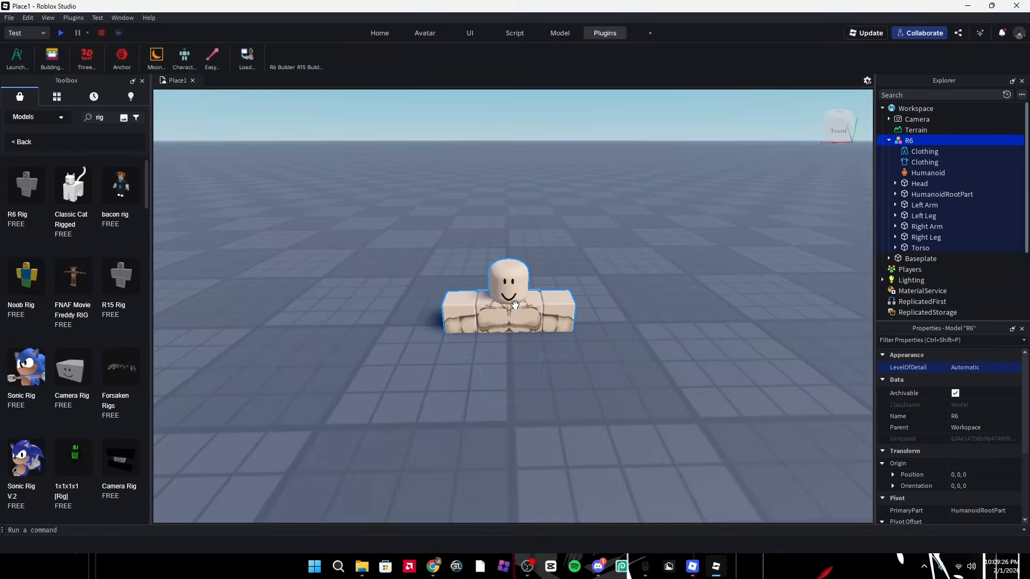
pyautogui.moveTo(507, 314); pyautogui.dragTo(516, 335)
pyautogui.hotkey('ctrl', 'z')
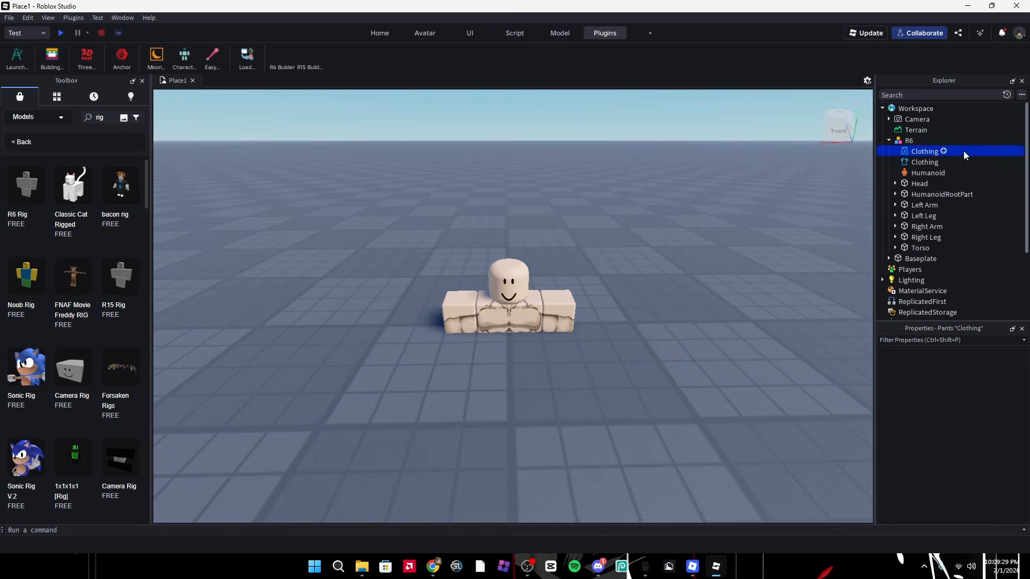
pyautogui.press('Delete')
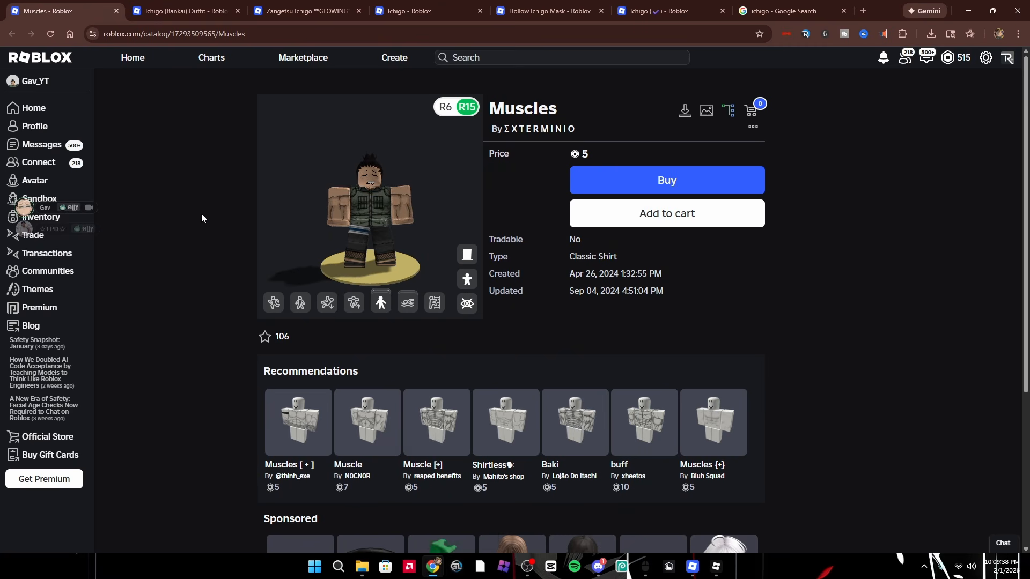
pyautogui.click(117, 11)
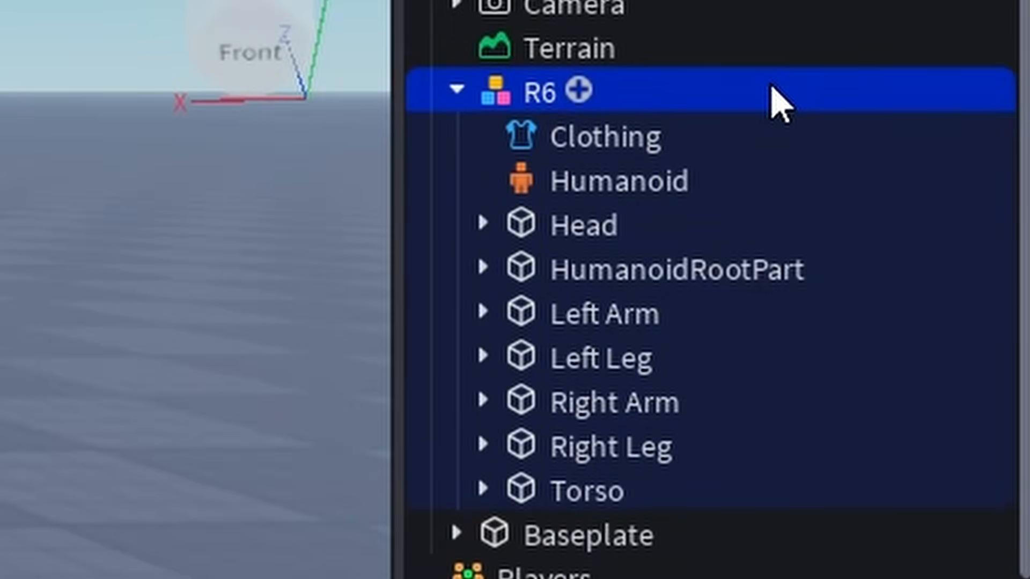
# - Export the R6 model as an OBJ file into the Ichigo Clothing folder inside Ichigo Character
pyautogui.rightClick(780, 102)
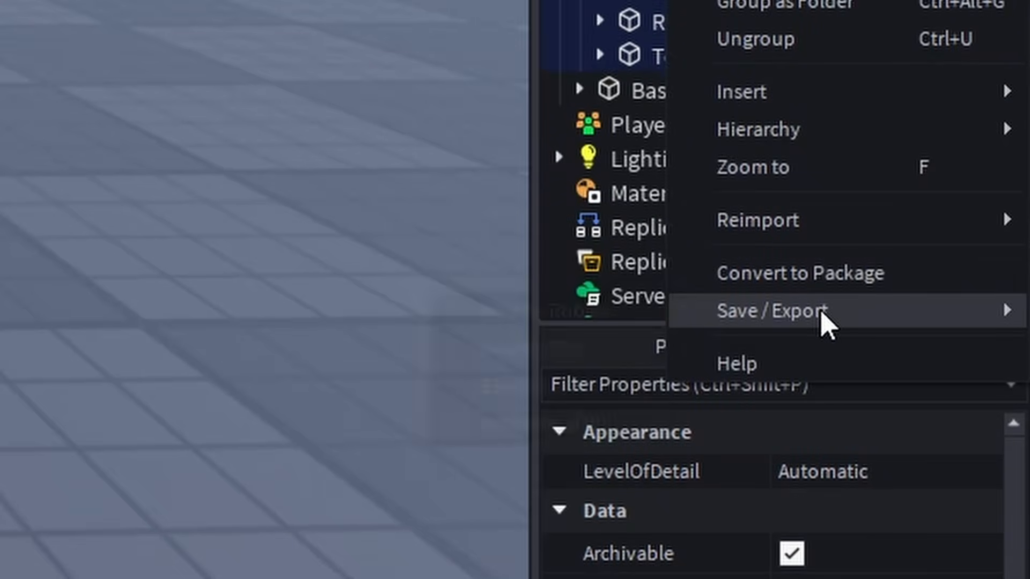
pyautogui.moveTo(823, 322)
pyautogui.click(515, 387)
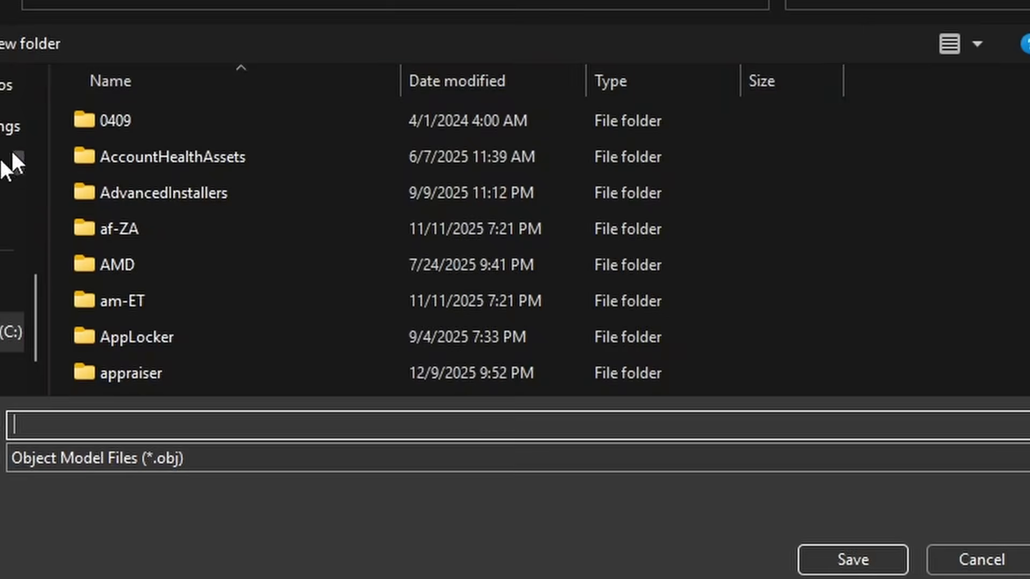
pyautogui.click(16, 299)
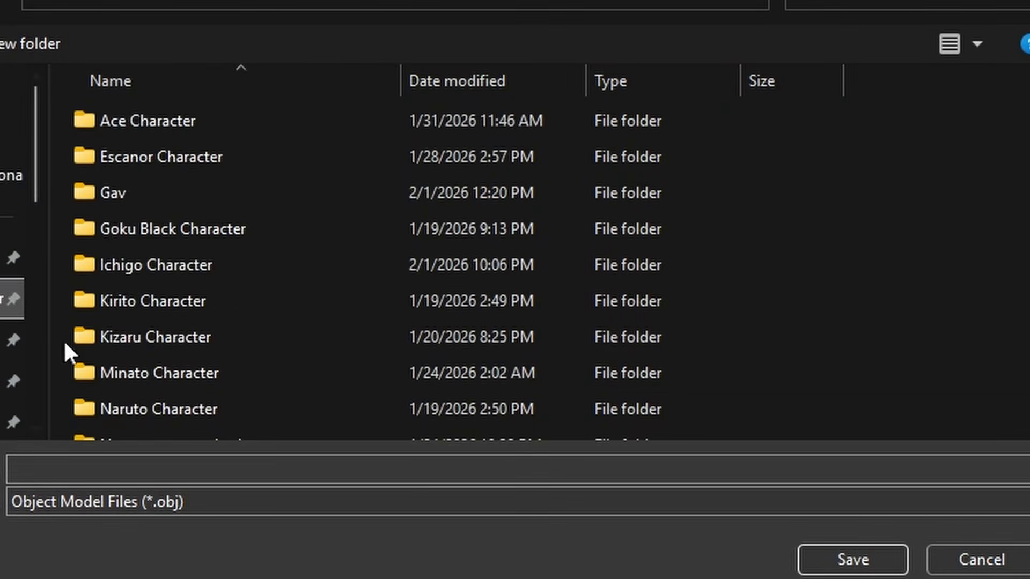
pyautogui.doubleClick(247, 265)
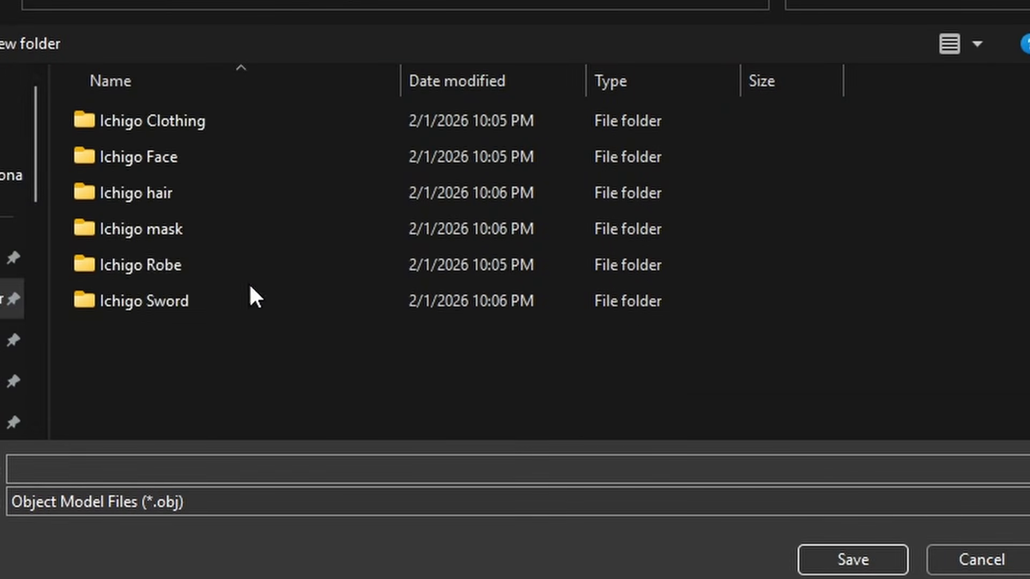
pyautogui.doubleClick(194, 120)
pyautogui.click(141, 461)
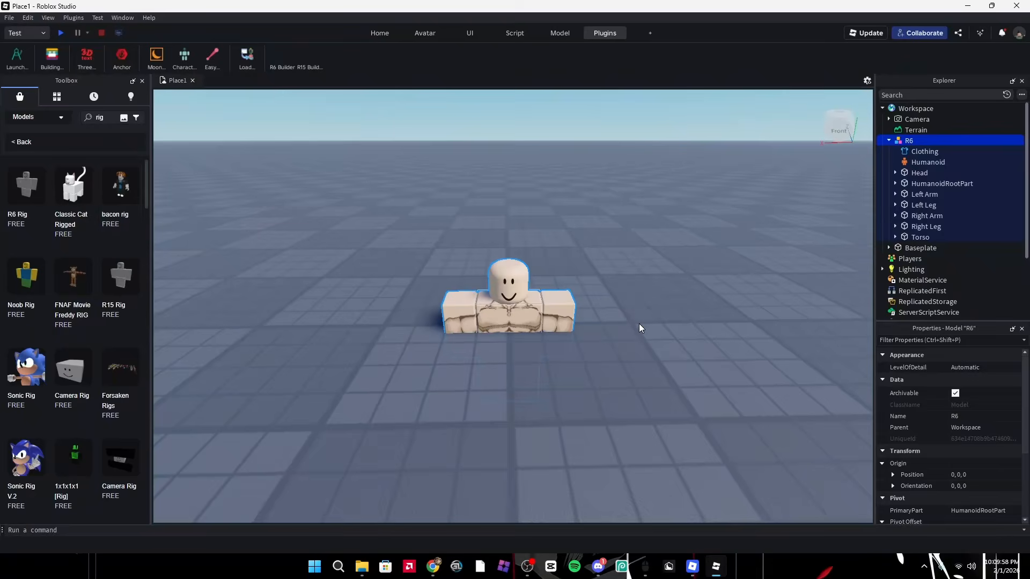
# - Delete the R6 rig from the Workspace
pyautogui.click(639, 323)
pyautogui.click(528, 316)
pyautogui.press('Delete')
# - Paste game:GetService("InsertService"):LoadAsset().Parent=game.Workspace from the clipboard history as a command, with the cursor inside LoadAsset's parentheses
pyautogui.click(286, 531)
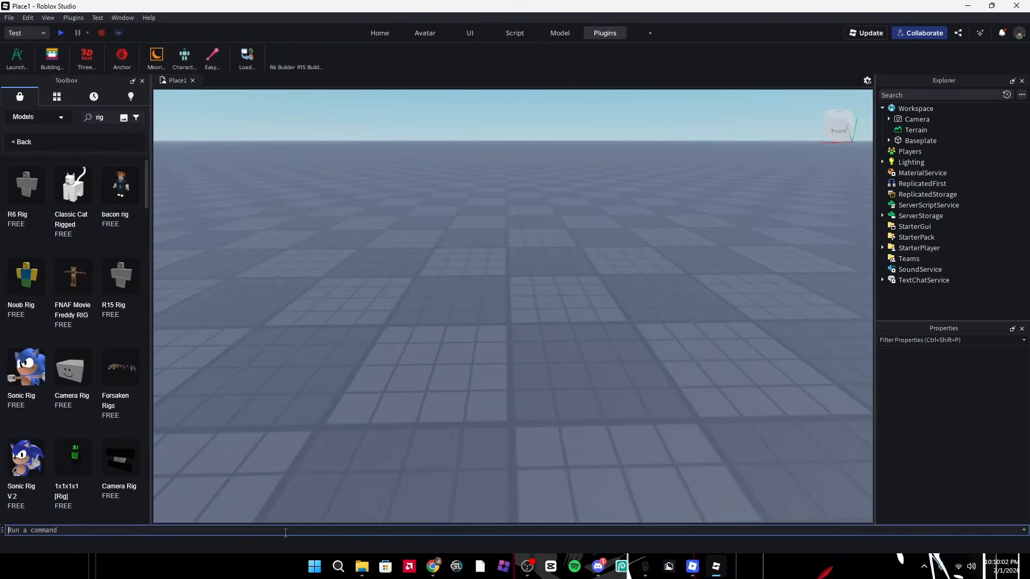
pyautogui.press('super+v')
pyautogui.scroll(-3, 97, 438)
pyautogui.click(106, 450)
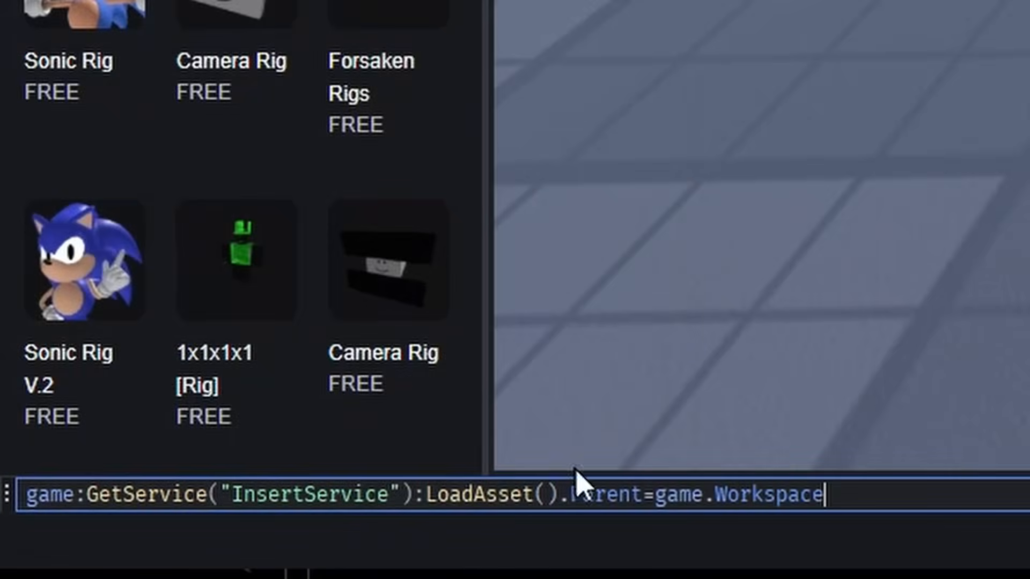
pyautogui.click(546, 495)
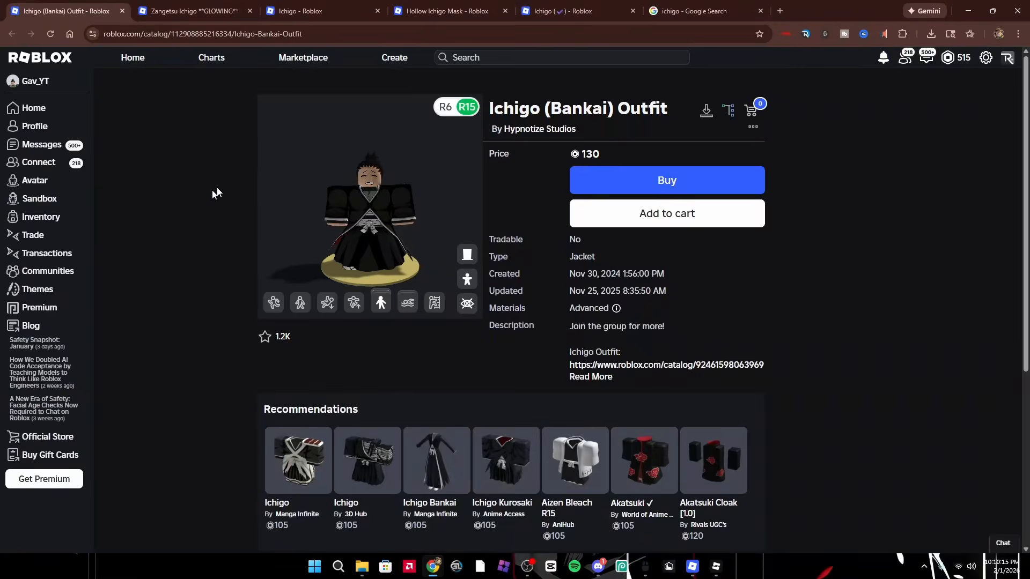
pyautogui.click(172, 6)
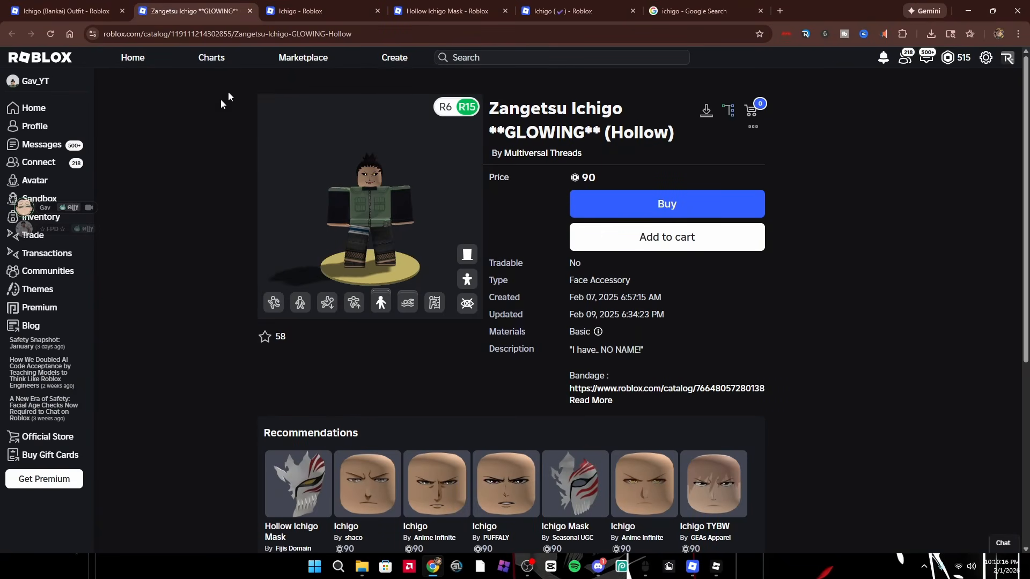
pyautogui.click(105, 12)
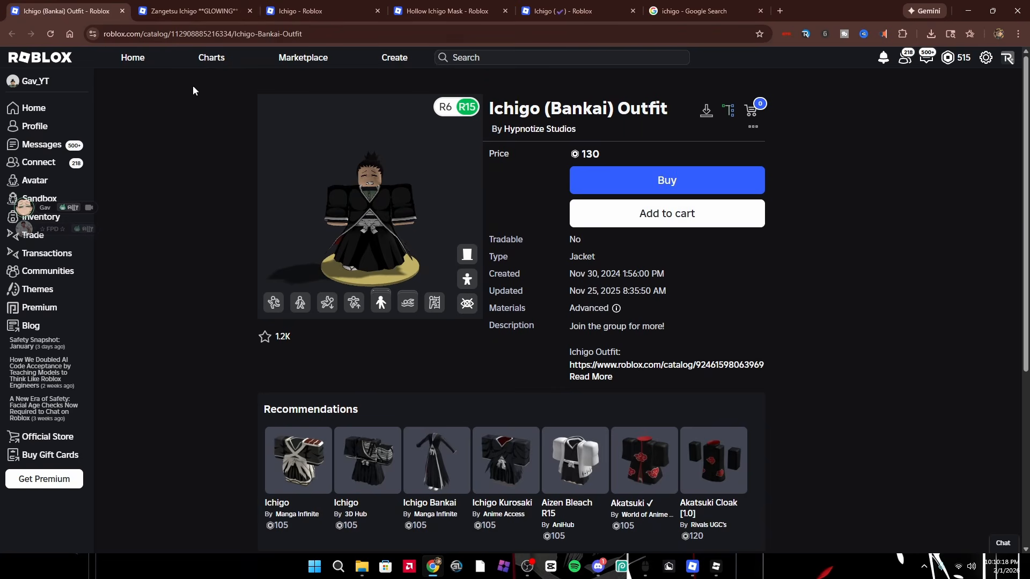
pyautogui.doubleClick(260, 34)
pyautogui.hotkey('ctrl', 'c')
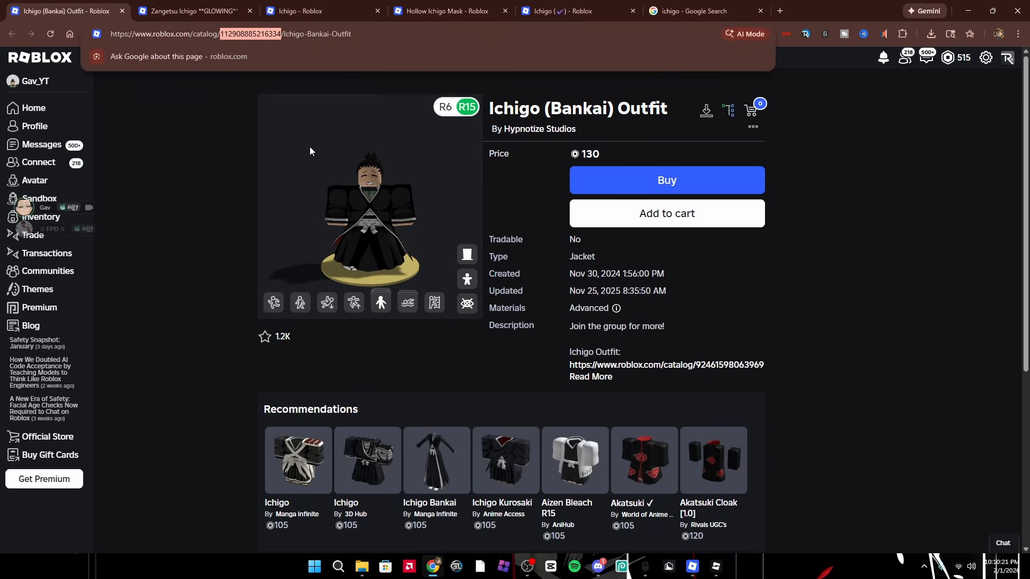
pyautogui.click(122, 11)
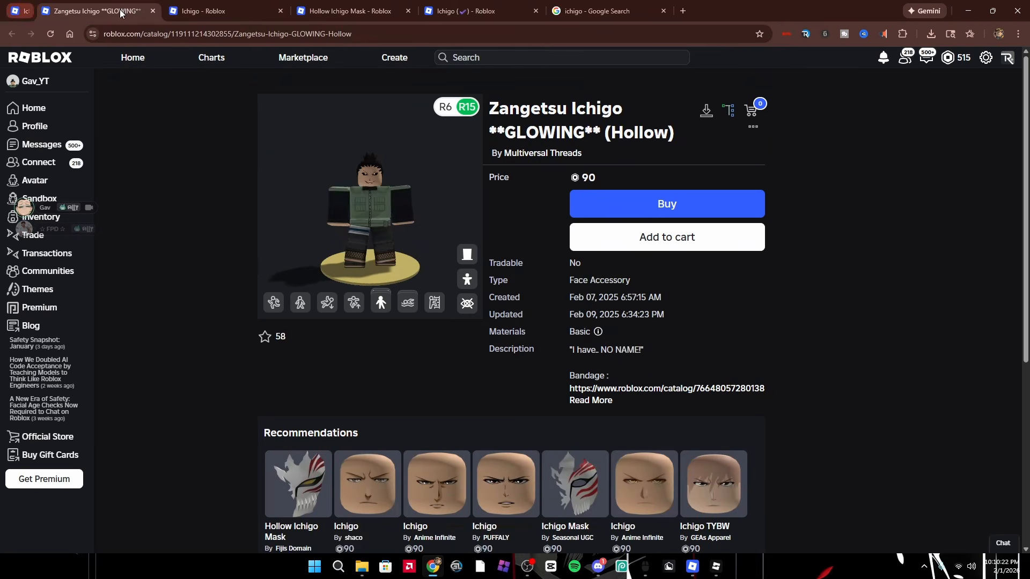
pyautogui.click(715, 566)
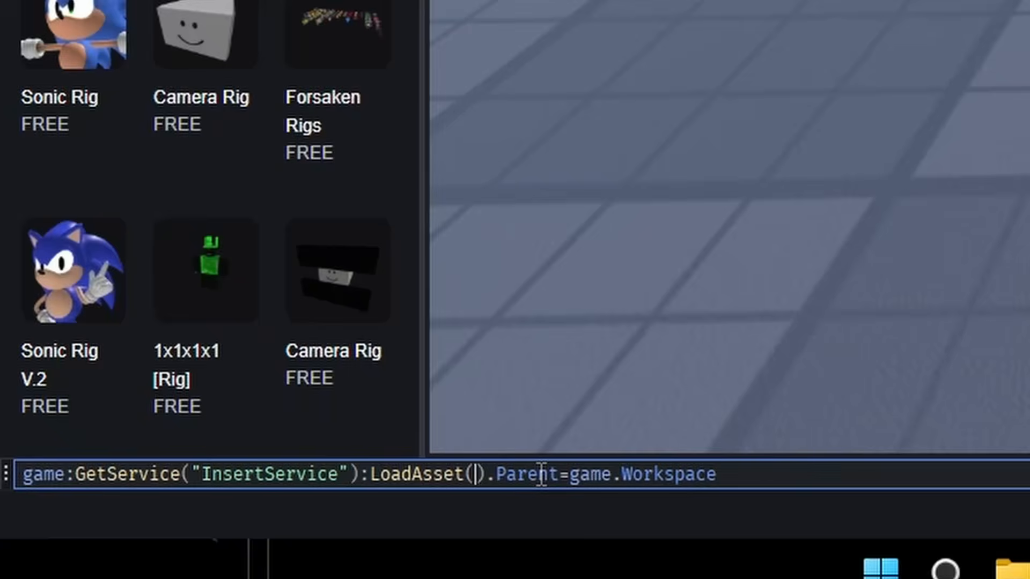
pyautogui.hotkey('ctrl', 'v')
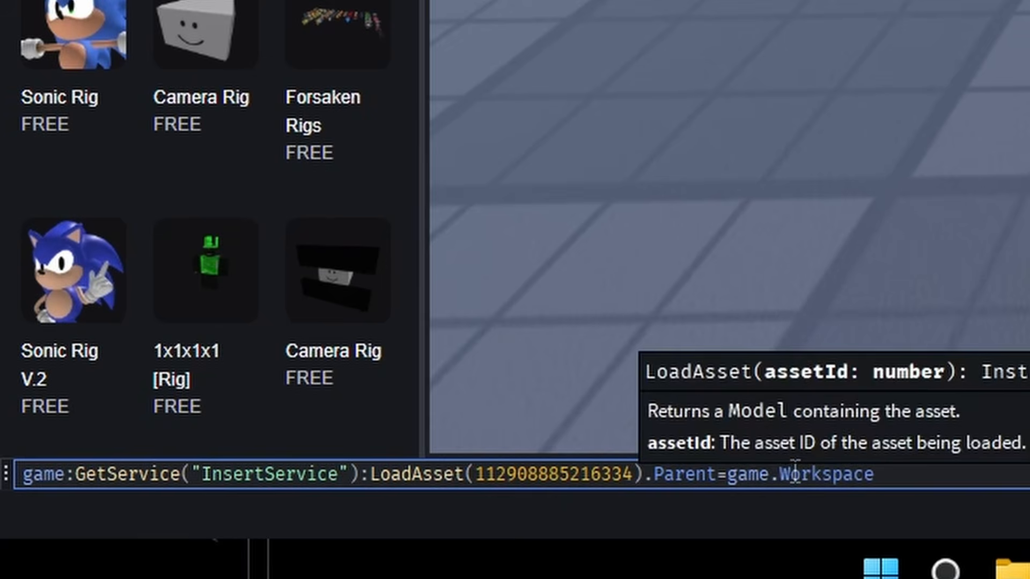
pyautogui.press('End')
pyautogui.press('Return')
# - Set the loaded Ichigo outfit model's origin position to 0, 0, 0
pyautogui.click(794, 126)
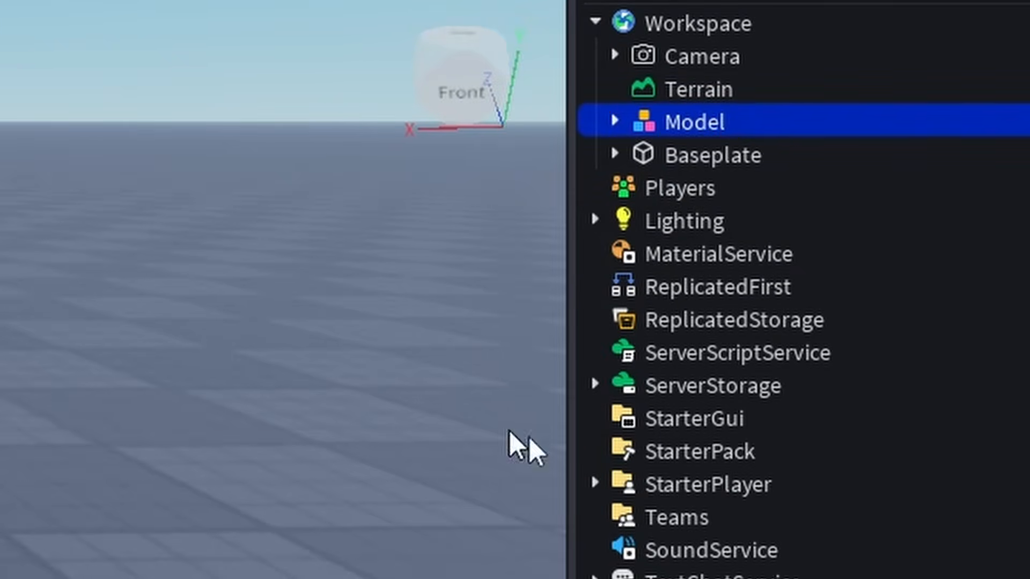
pyautogui.click(971, 475)
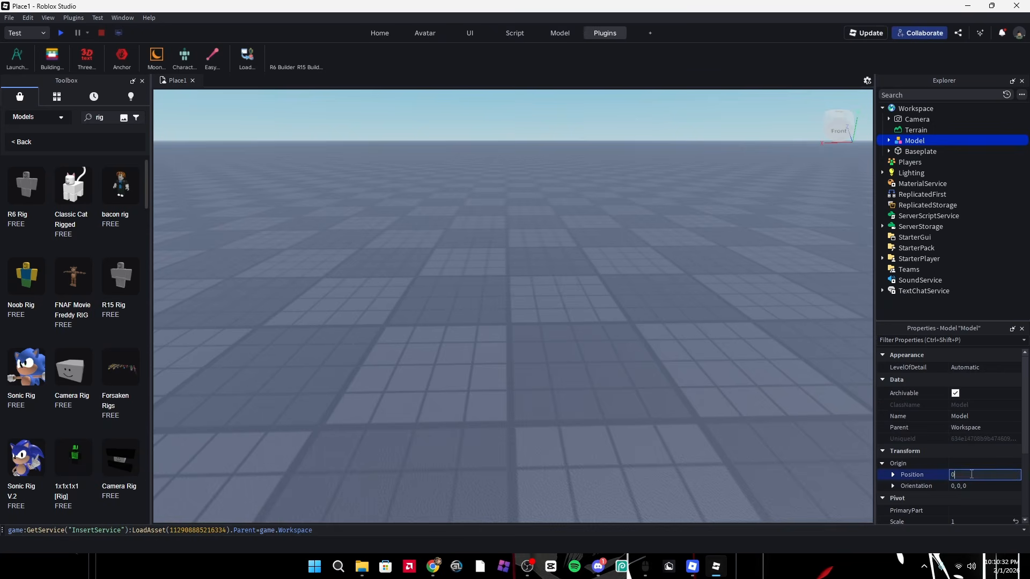
pyautogui.write('0')
pyautogui.press('Return')
pyautogui.click(659, 390)
pyautogui.click(560, 294)
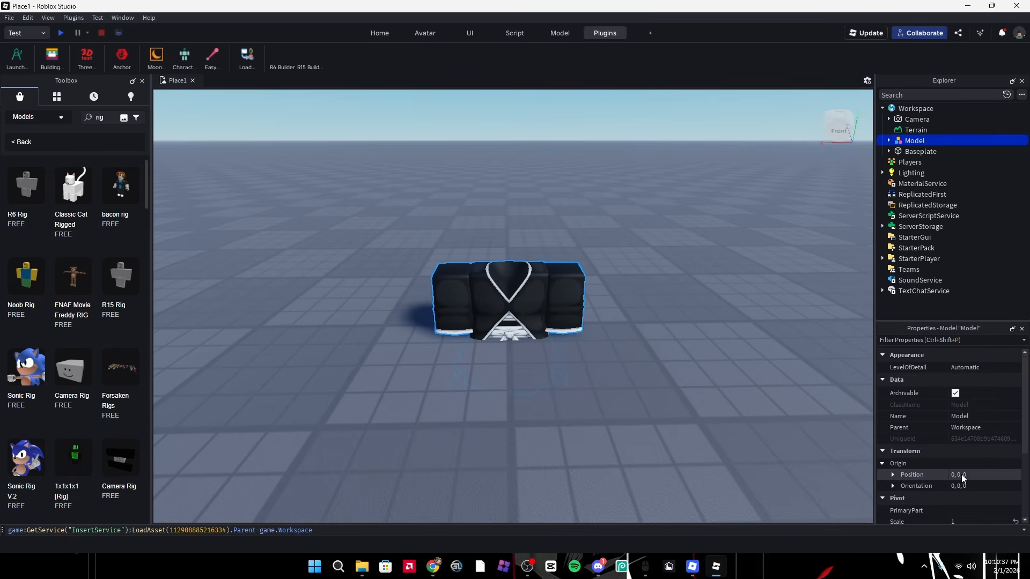
# - Export the outfit model as an OBJ file named Robe into the Ichigo Robe folder, and delete the model from the Workspace
pyautogui.rightClick(968, 143)
pyautogui.moveTo(950, 321)
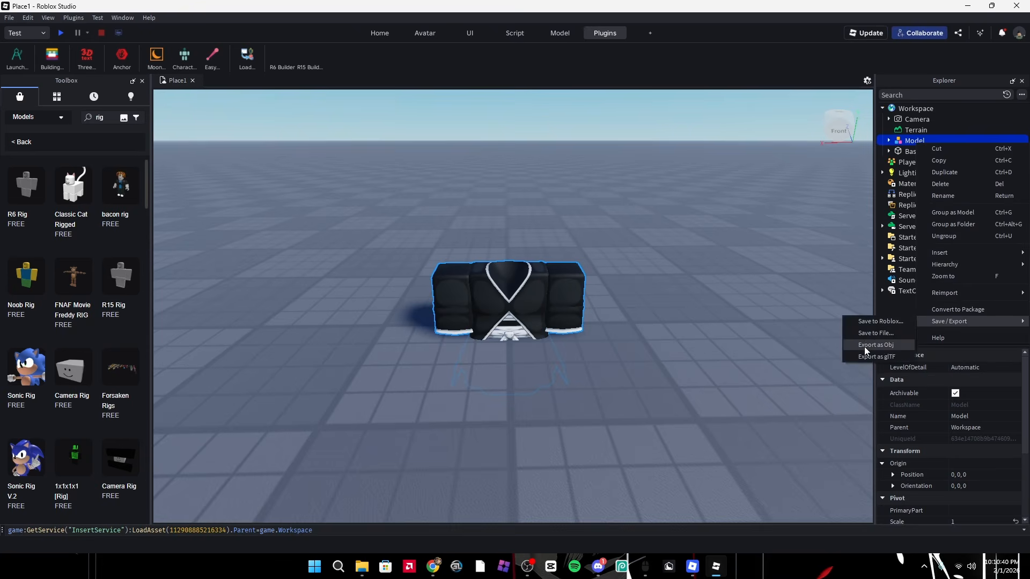
pyautogui.click(869, 350)
pyautogui.click(226, 44)
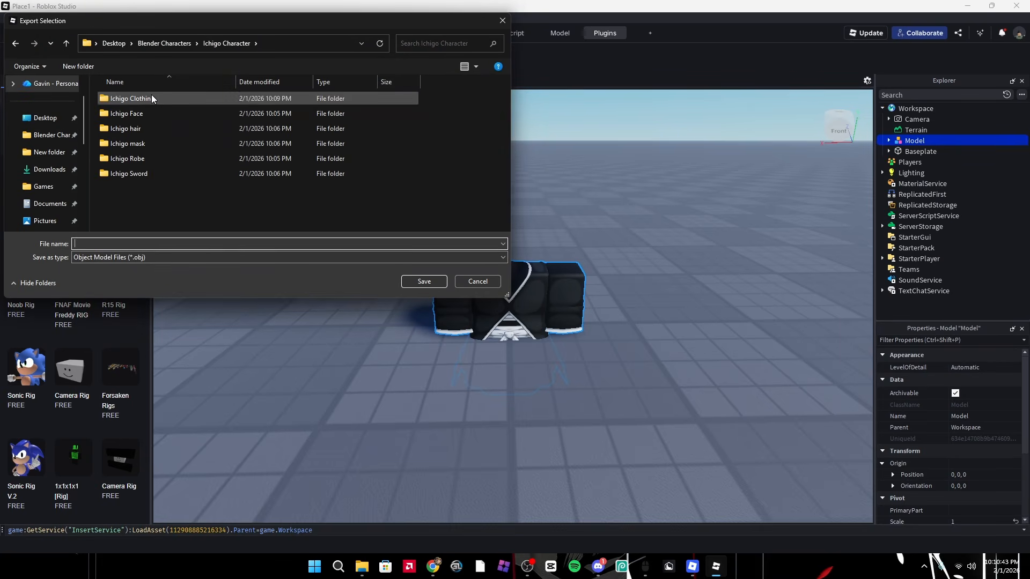
pyautogui.doubleClick(137, 159)
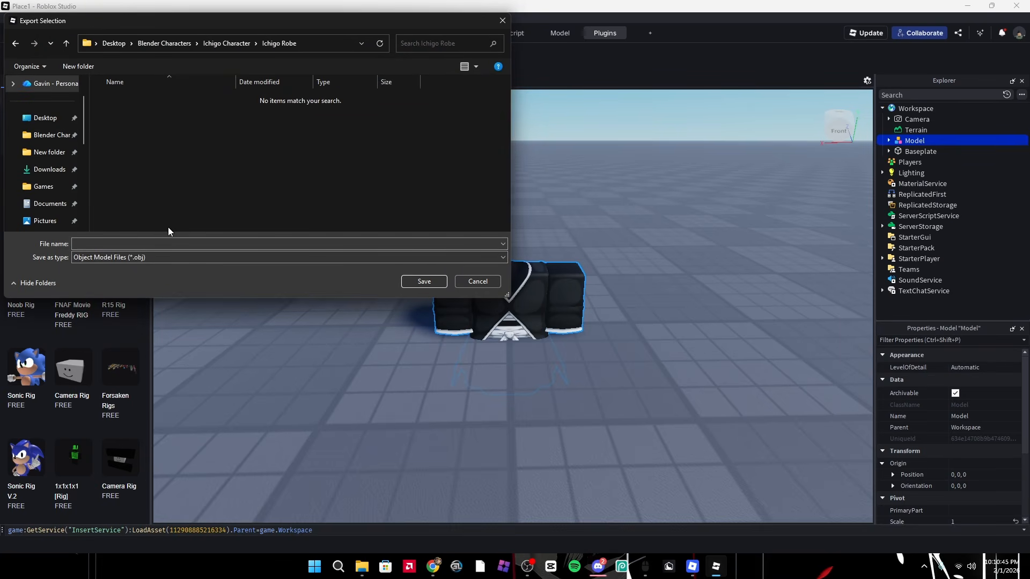
pyautogui.click(164, 241)
pyautogui.write('Rob')
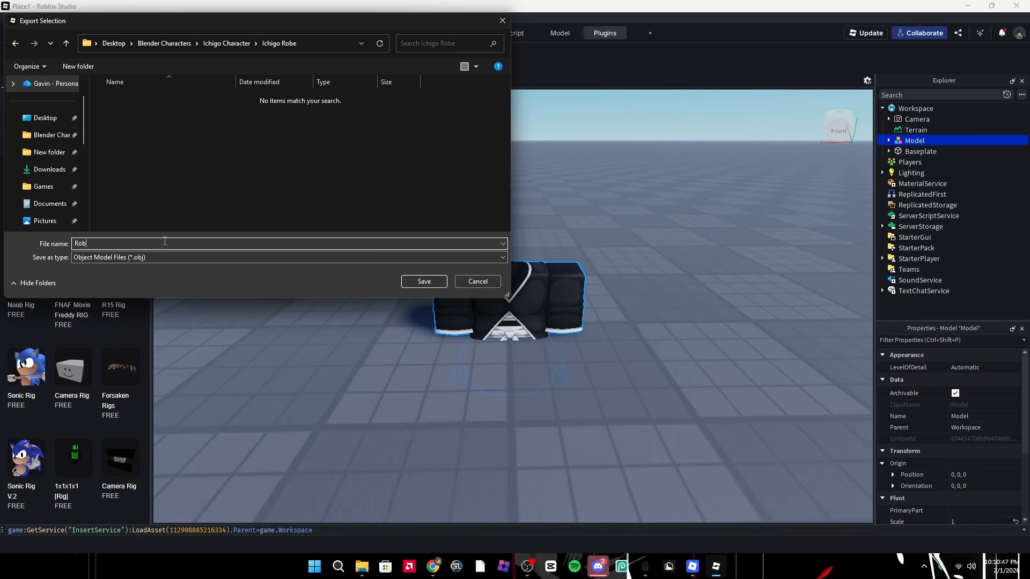
pyautogui.write('e')
pyautogui.press('Return')
pyautogui.press('Delete')
pyautogui.click(437, 567)
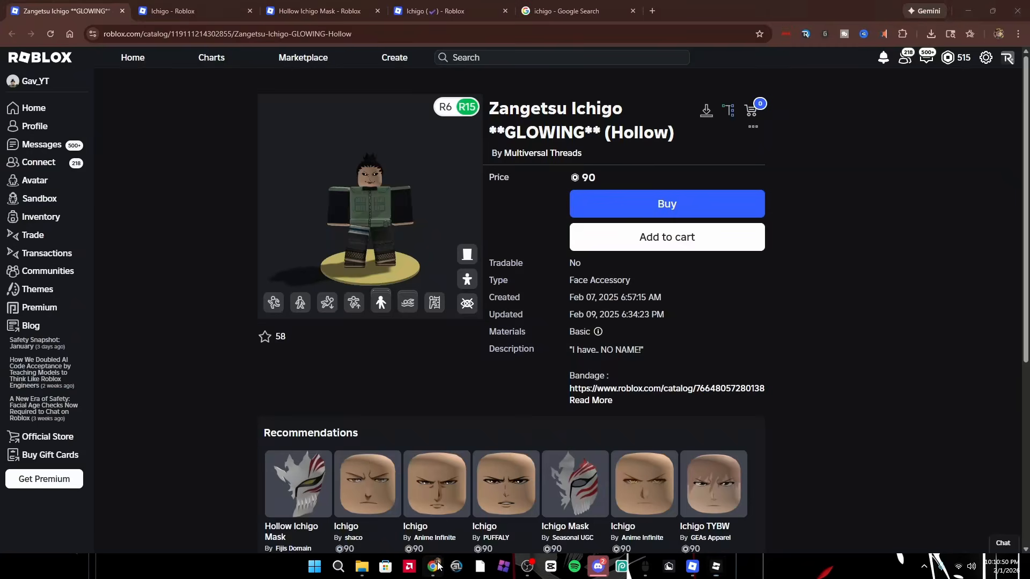
pyautogui.doubleClick(204, 34)
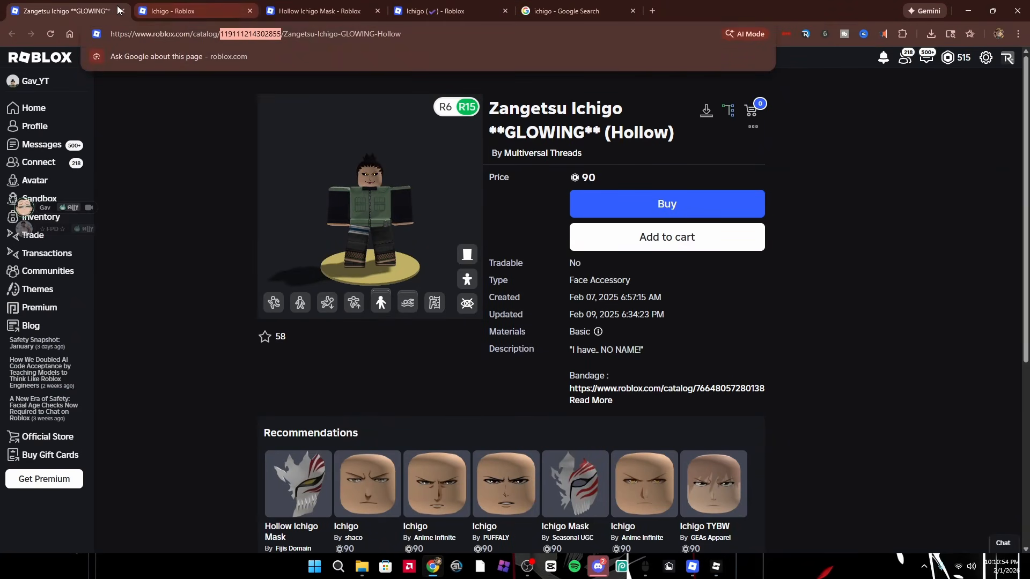
pyautogui.hotkey('ctrl', 'c')
pyautogui.click(716, 567)
pyautogui.doubleClick(190, 531)
pyautogui.hotkey('ctrl', 'v')
pyautogui.press('Return')
# - Set the loaded face model's origin position and orientation to 0, 0, 0
pyautogui.click(915, 140)
pyautogui.click(970, 475)
pyautogui.write('0')
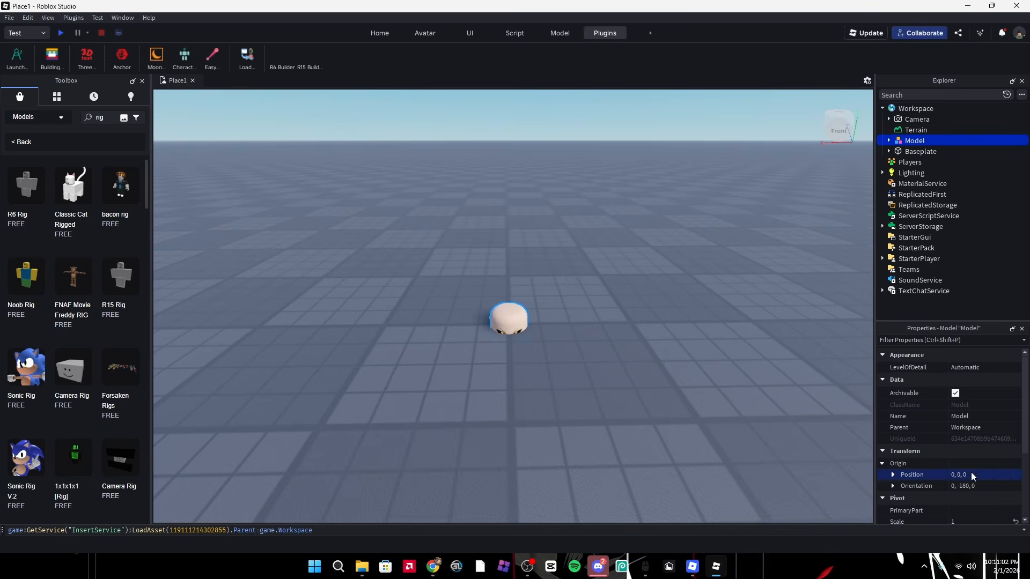
pyautogui.click(971, 486)
pyautogui.write('0')
pyautogui.press('Return')
# - Export the face model as an OBJ file named Face into the Ichigo Face folder, and delete the model from the Workspace
pyautogui.rightClick(924, 141)
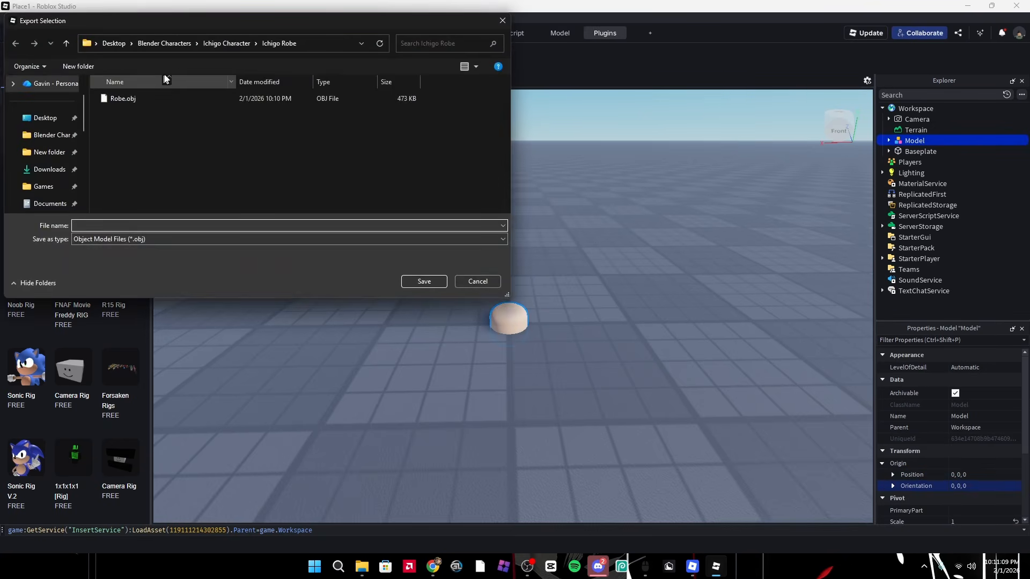
pyautogui.click(226, 43)
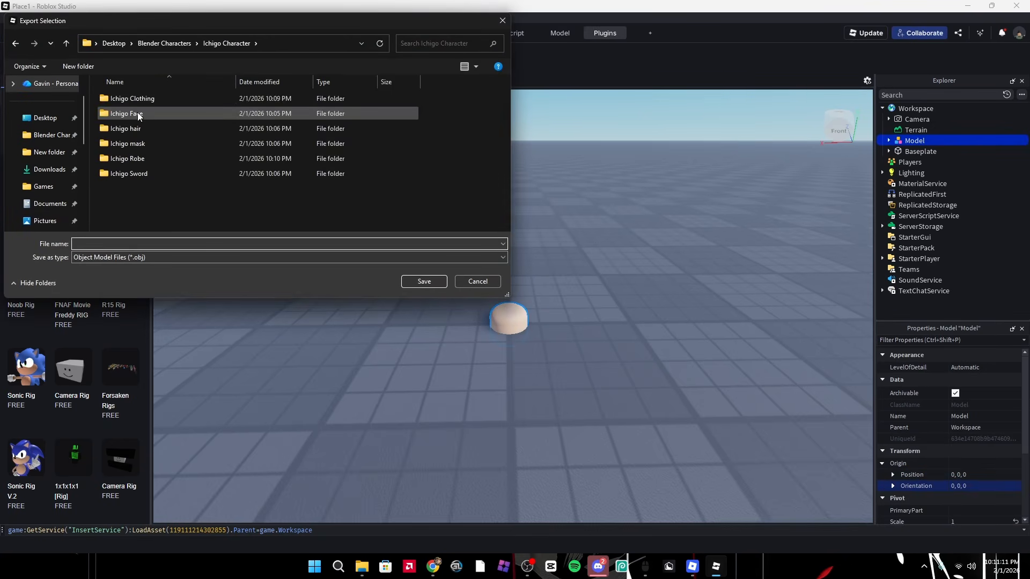
pyautogui.doubleClick(140, 114)
pyautogui.click(99, 240)
pyautogui.write('Face')
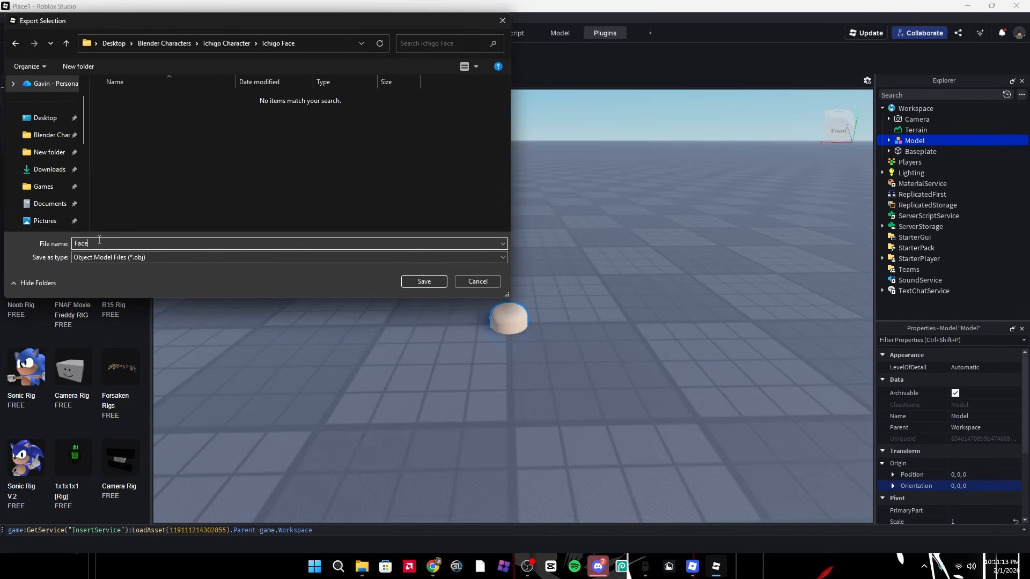
pyautogui.press('Return')
pyautogui.press('Delete')
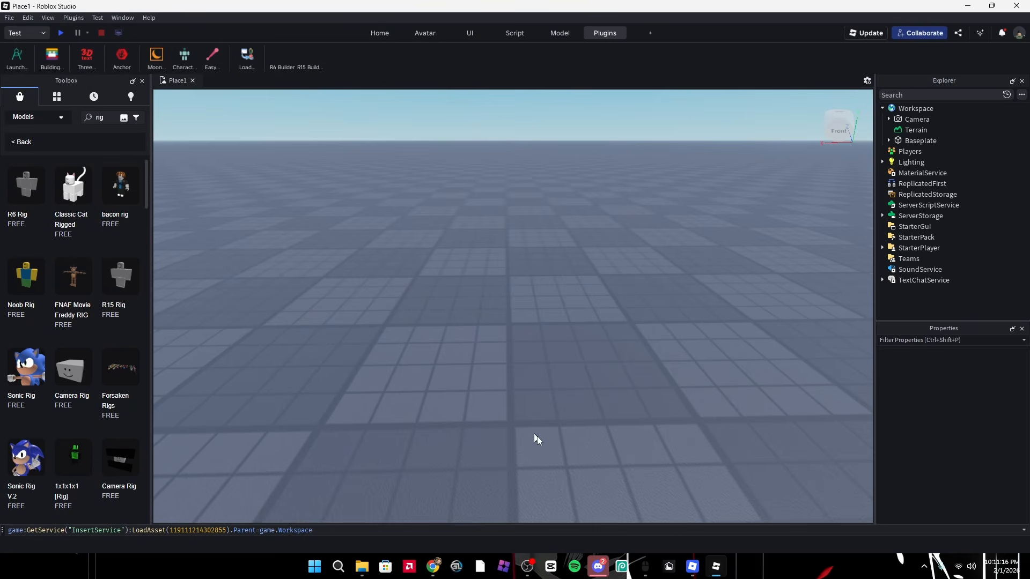
# - Switch to Chrome and select the asset ID in the address of the Ichigo waist accessory page
pyautogui.click(432, 567)
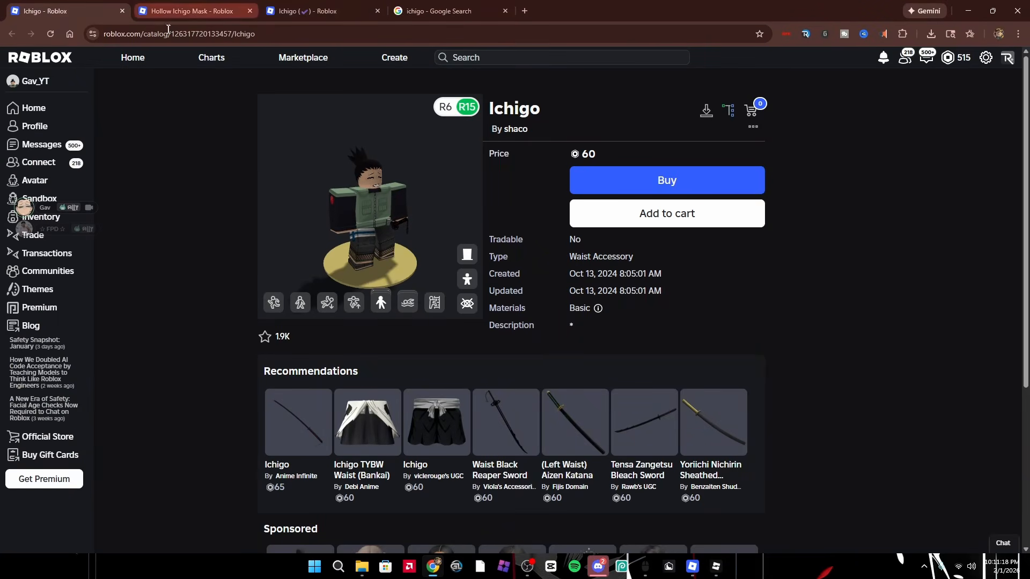
pyautogui.doubleClick(193, 34)
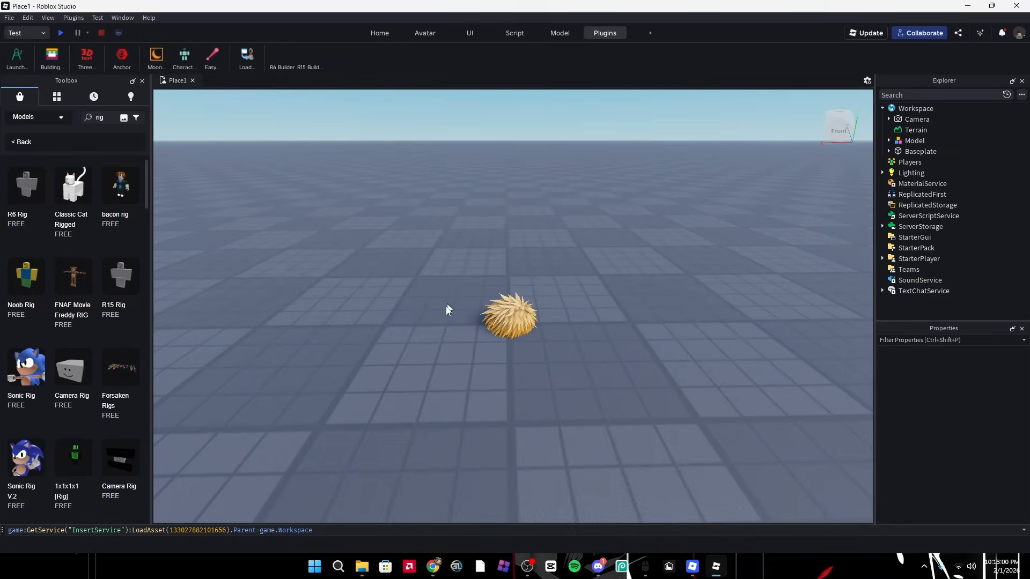
# - Delete the loaded hair model from the Workspace and close Roblox Studio without saving the changes to Place1
pyautogui.click(526, 321)
pyautogui.press('Delete')
pyautogui.click(1016, 5)
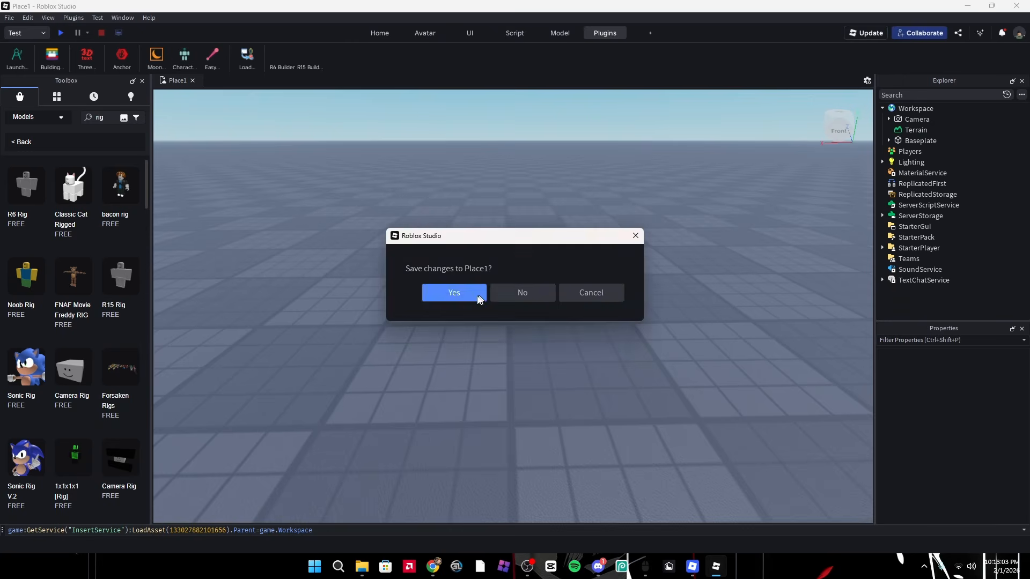
pyautogui.click(519, 290)
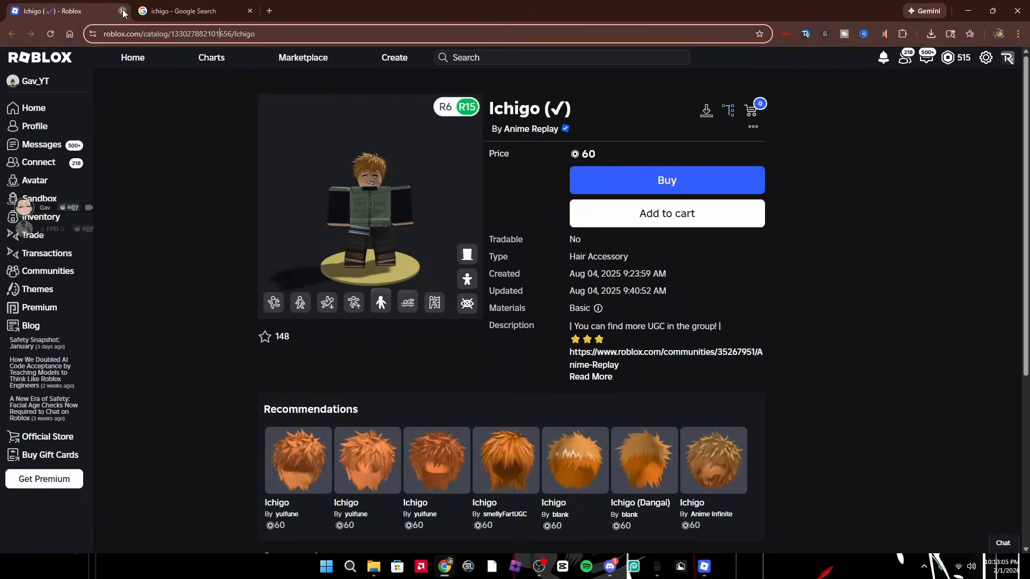
# - Close the Ichigo item page in Chrome and open the lightroom (1) file from the Thumbnails folder in Blender
pyautogui.hotkey('ctrl', 'w')
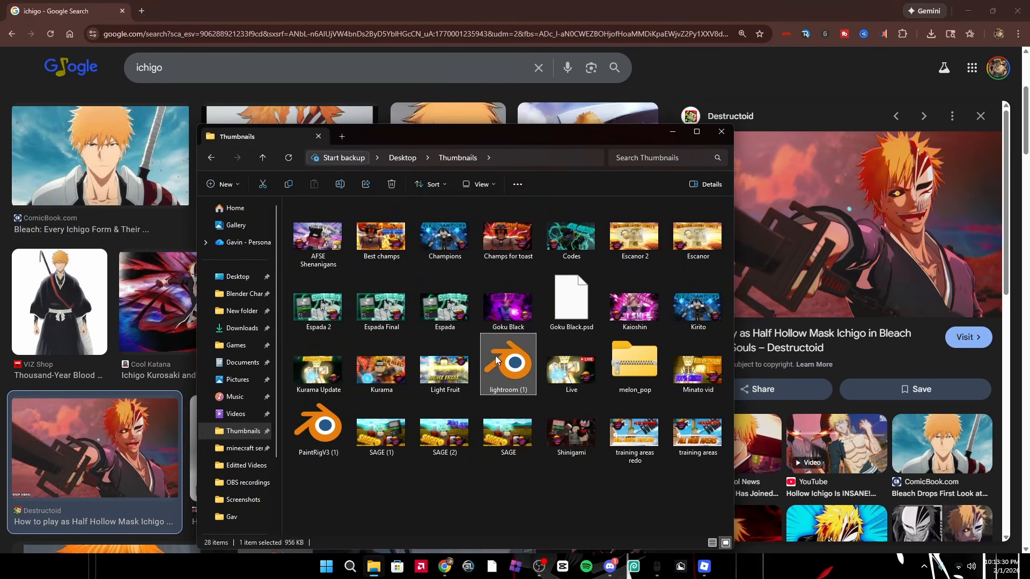
pyautogui.doubleClick(496, 360)
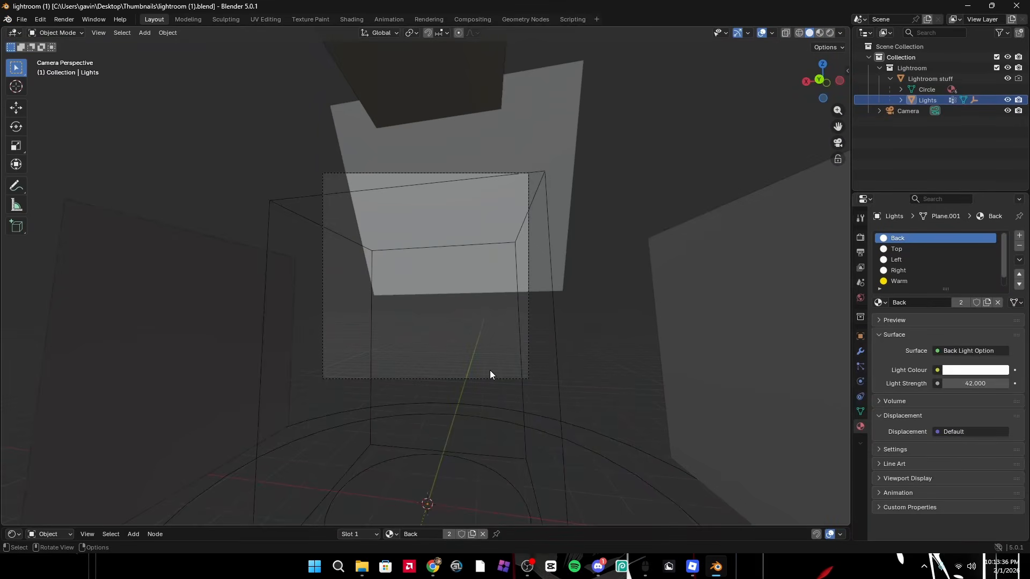
pyautogui.click(559, 307)
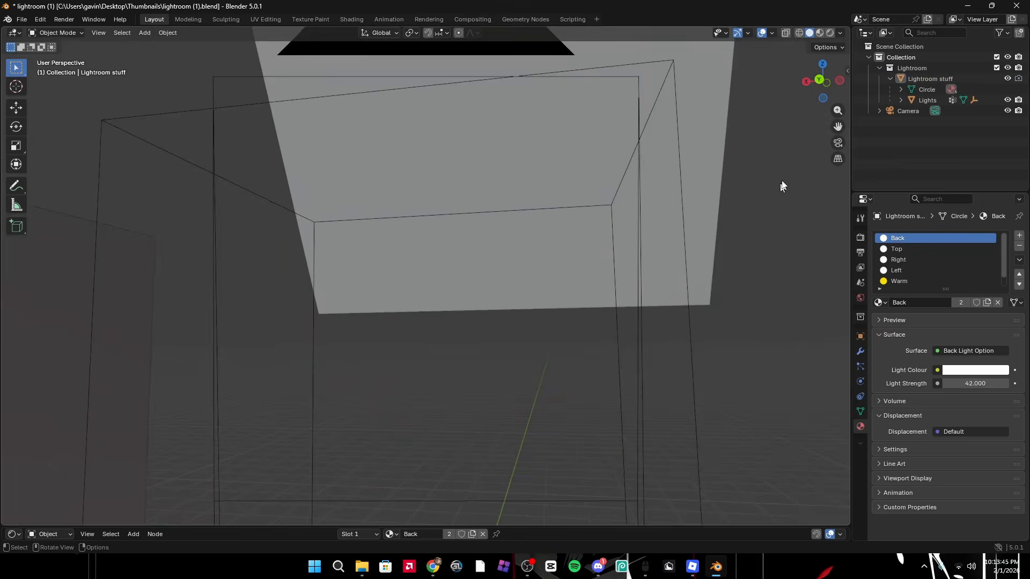
# - Move the scene camera around the lightroom with Walk Navigation in camera view, confirm its position, and return to the free perspective view
pyautogui.click(838, 142)
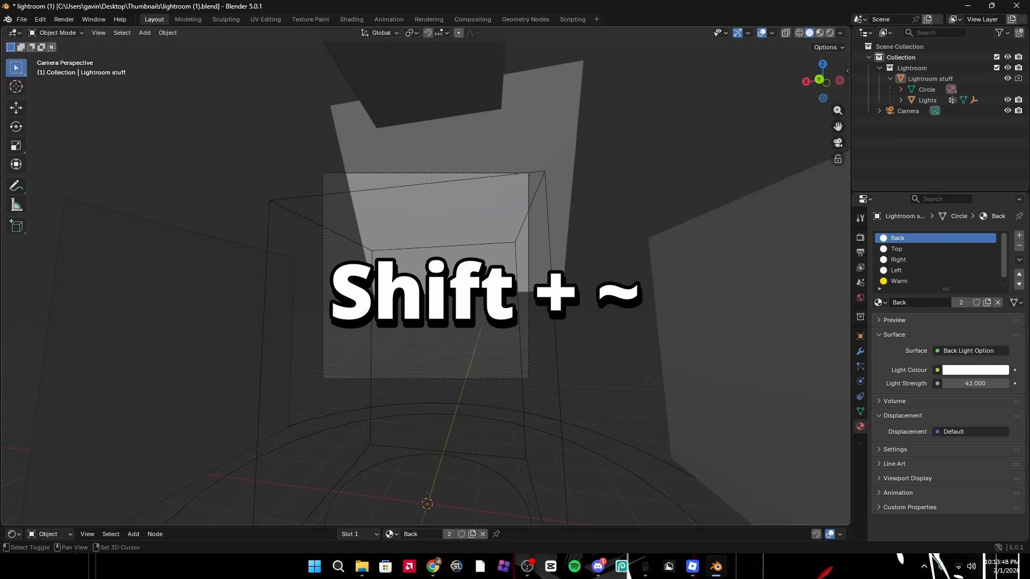
pyautogui.hotkey('shift', '`')
pyautogui.press('s')
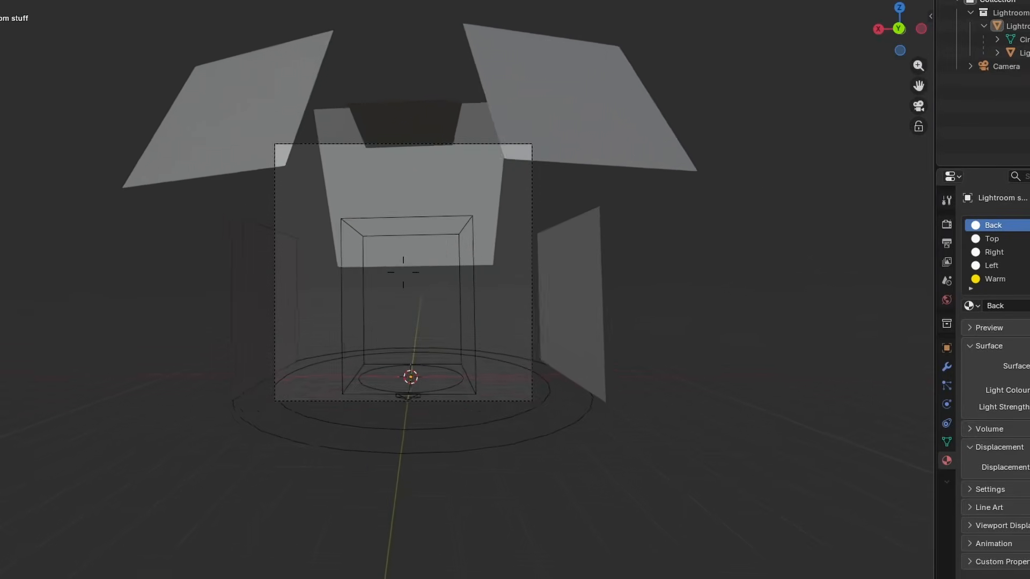
pyautogui.press('w')
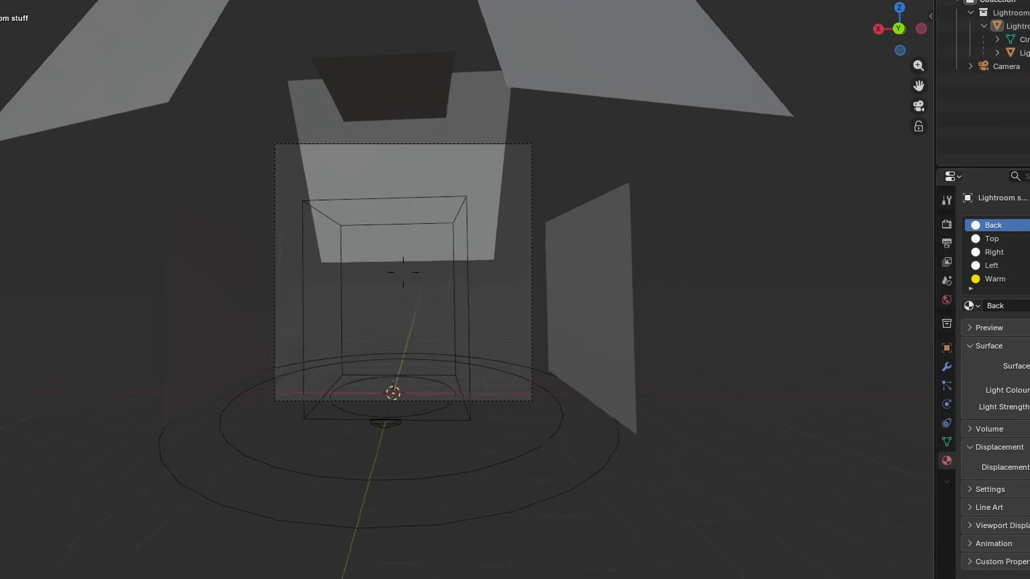
pyautogui.press('s')
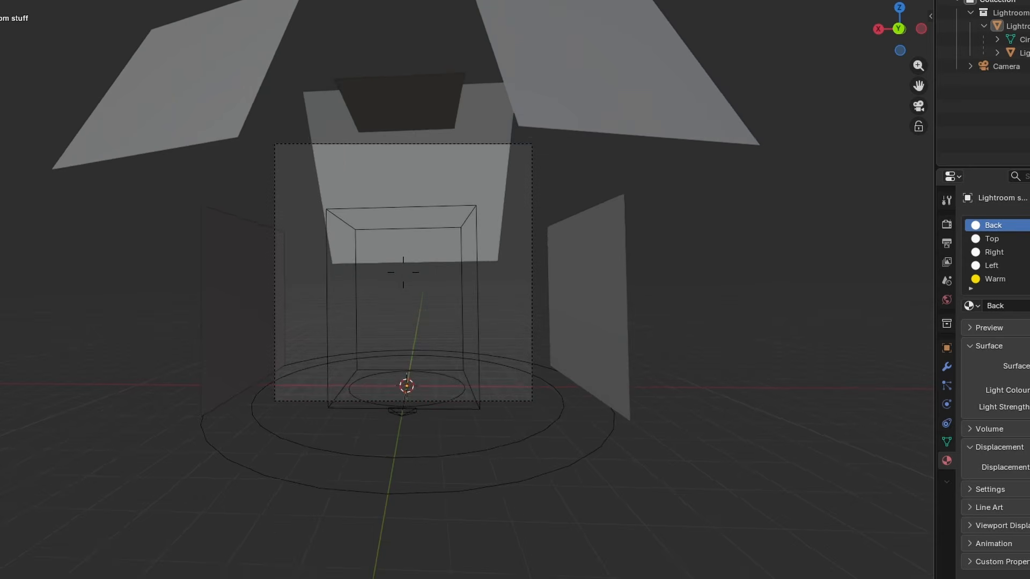
pyautogui.press('w')
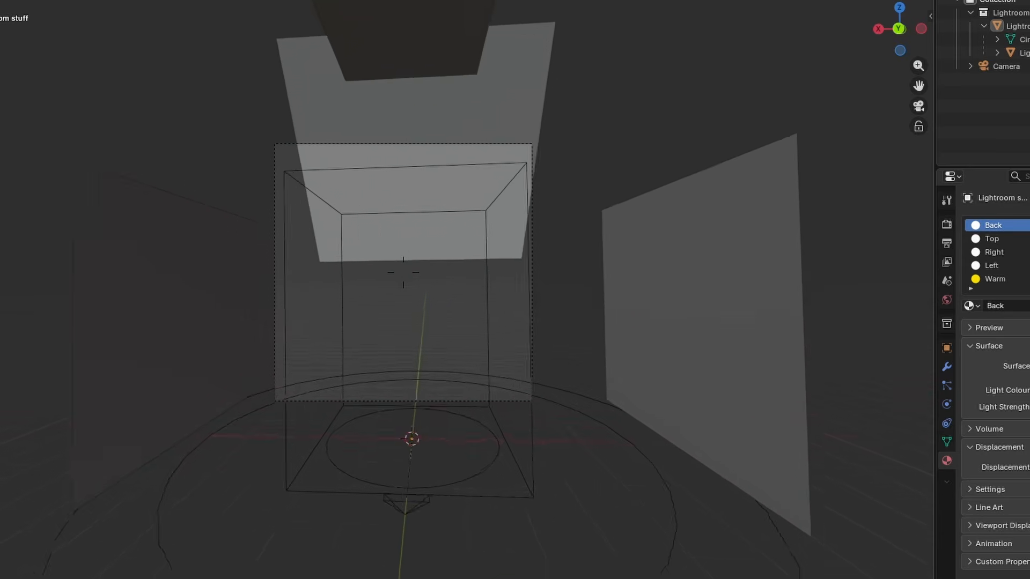
pyautogui.press('s')
pyautogui.press('s')
pyautogui.press('w')
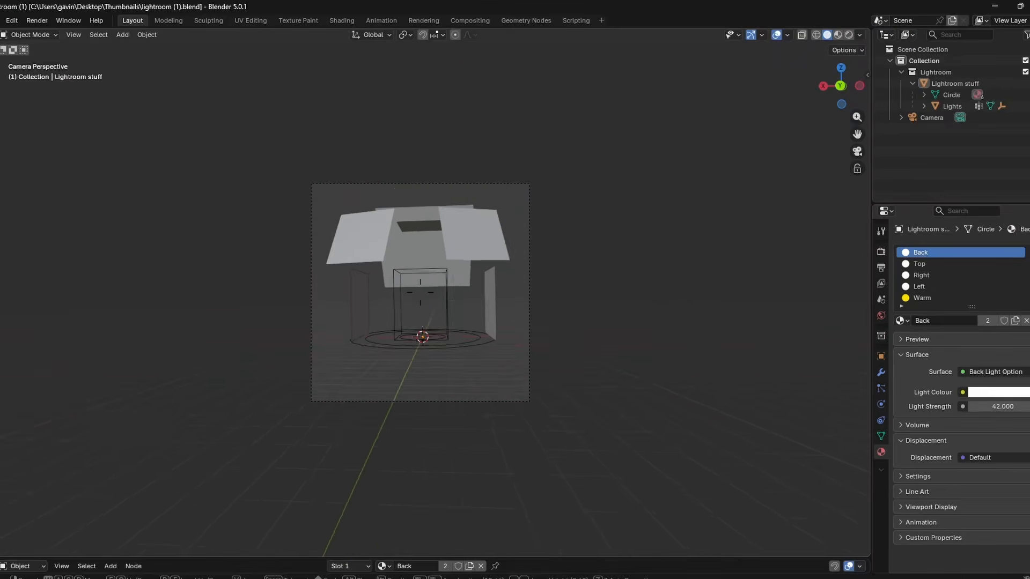
pyautogui.press('w')
pyautogui.press('s')
pyautogui.press('w')
pyautogui.press('d')
pyautogui.press('s')
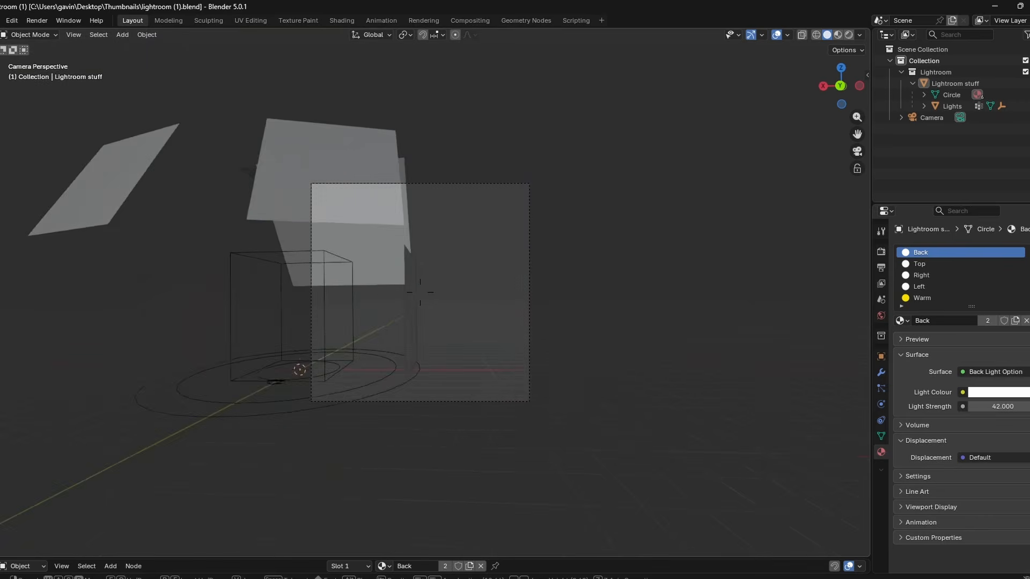
pyautogui.press('w')
pyautogui.press('a')
pyautogui.press('w')
pyautogui.press('s')
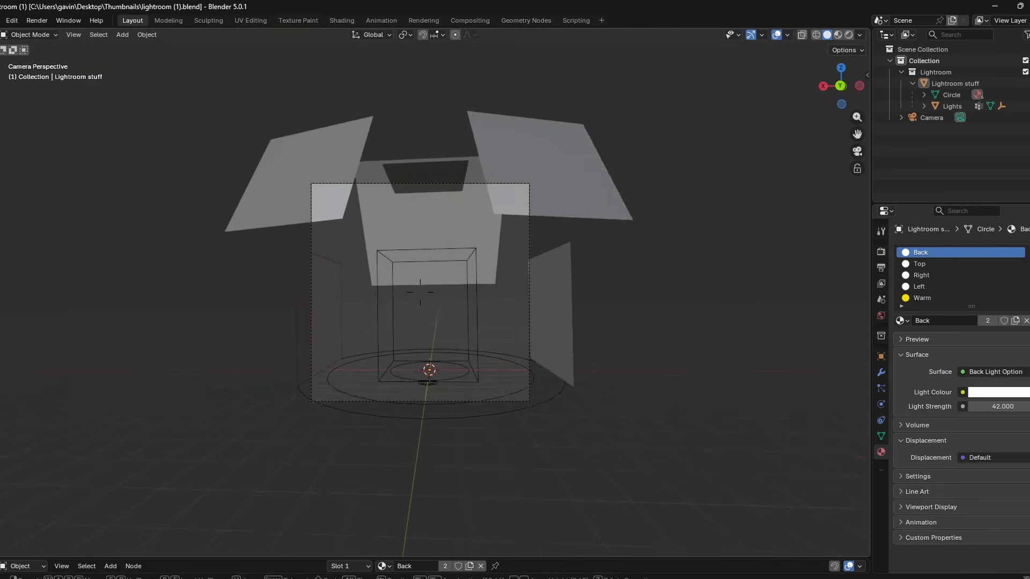
pyautogui.press('w')
pyautogui.click(510, 299)
pyautogui.click(856, 152)
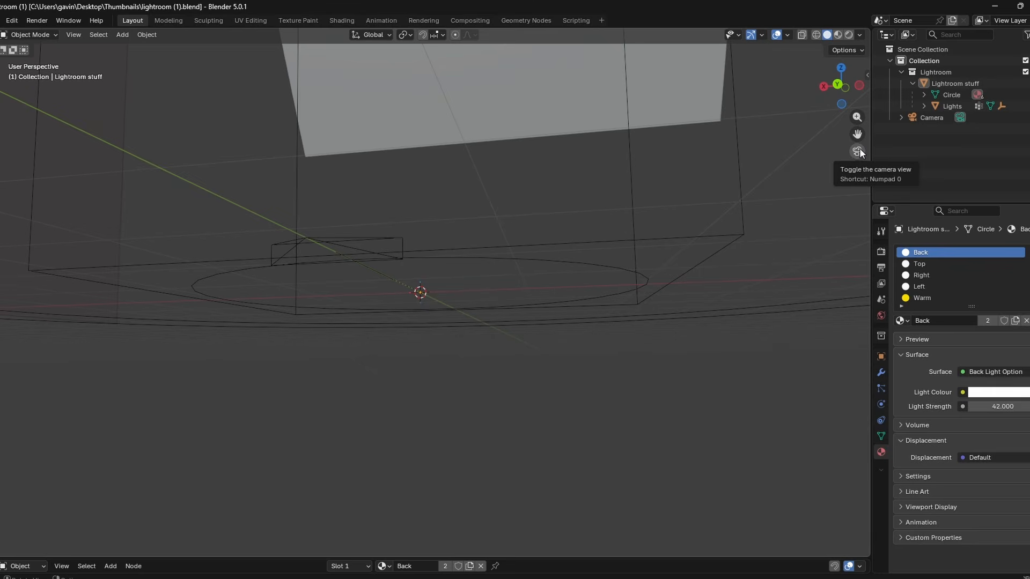
pyautogui.click(860, 153)
pyautogui.click(859, 153)
# - Start an Append and browse to the Object folder inside PaintRigV3 (1).blend in the Thumbnails folder
pyautogui.moveTo(585, 205); pyautogui.dragTo(493, 264, button='middle')
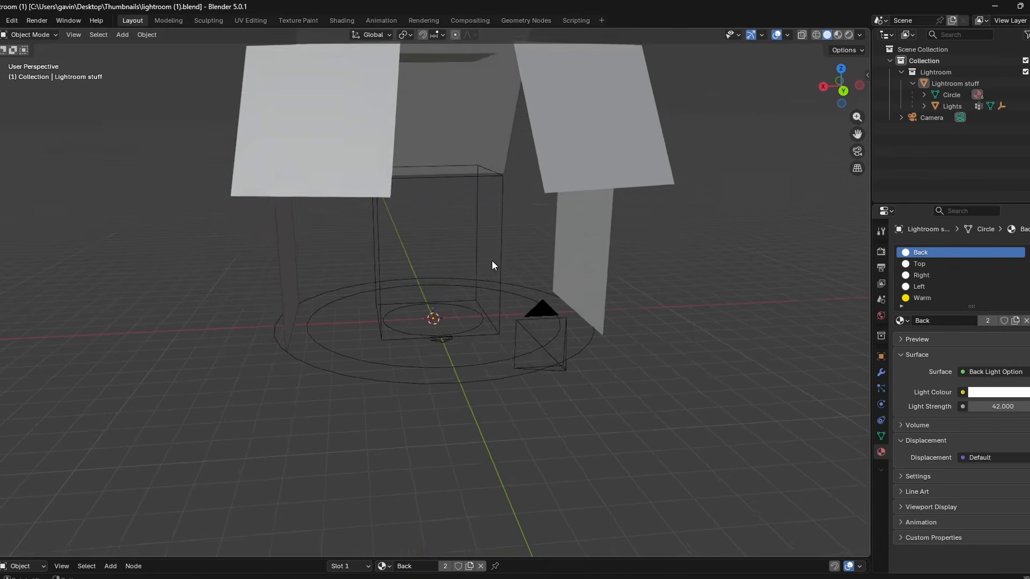
pyautogui.scroll(1, 492, 260)
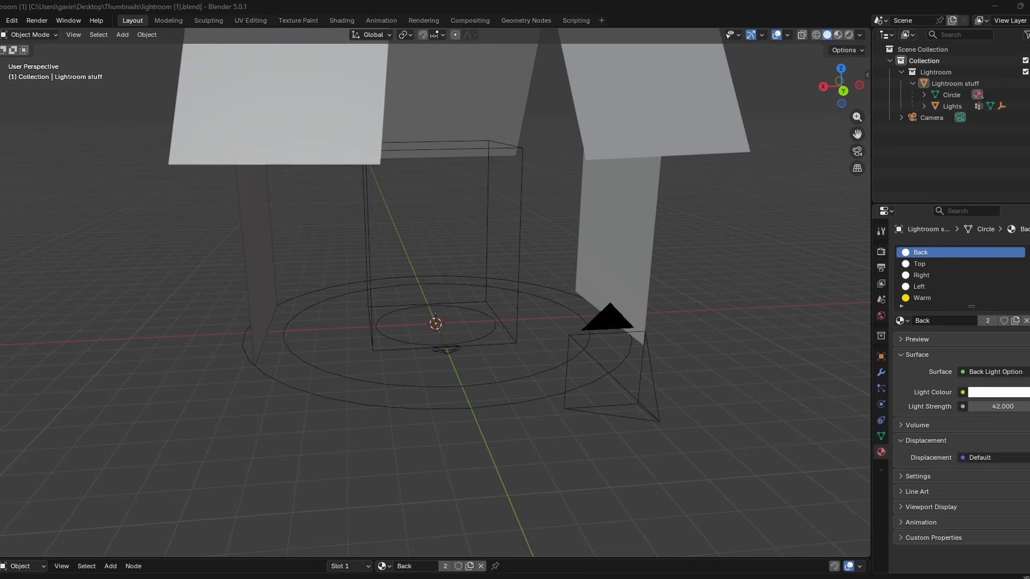
pyautogui.click(0, 20)
pyautogui.click(27, 155)
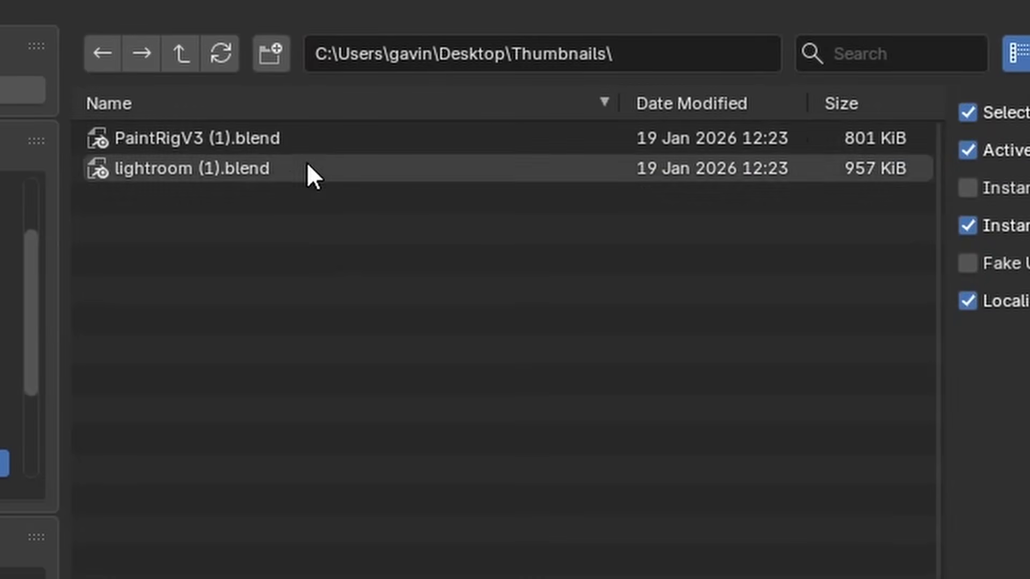
pyautogui.doubleClick(301, 141)
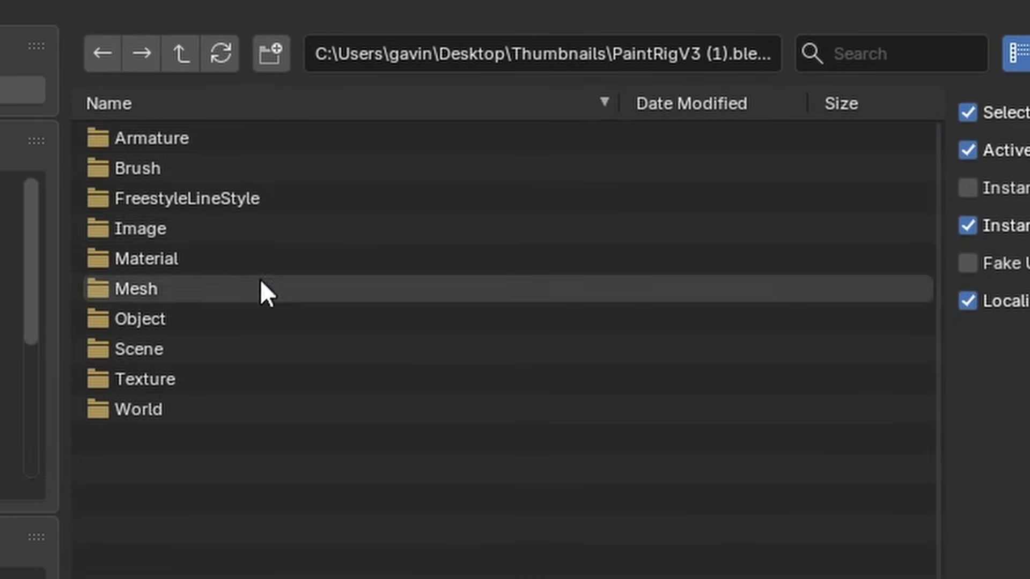
pyautogui.doubleClick(252, 317)
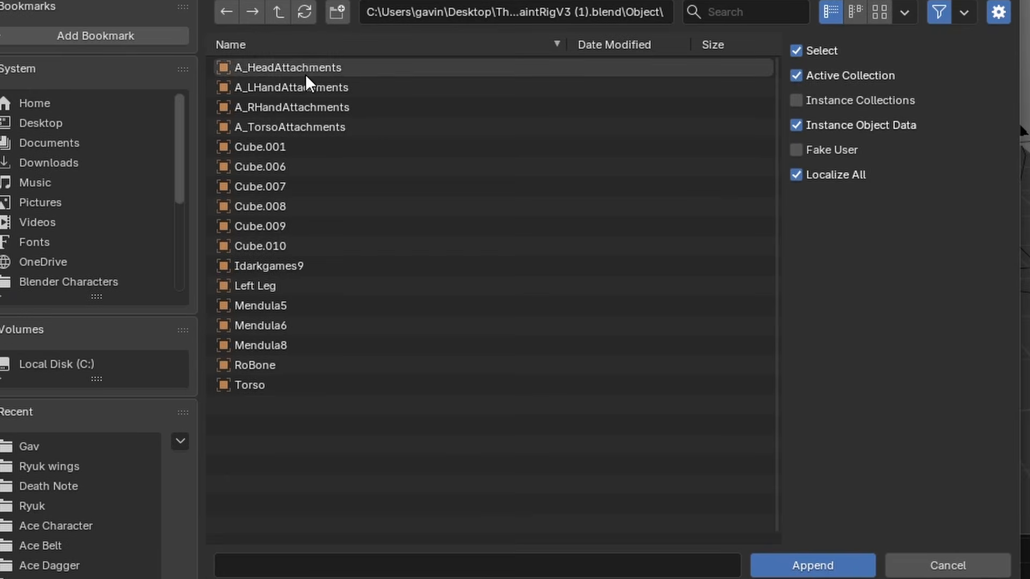
# - Append all of the rig file's objects from A_HeadAttachments to Torso, leaving out Cube.001 and Cube.006 through Cube.010
pyautogui.click(239, 33)
pyautogui.keyDown('shift'); pyautogui.click(283, 385); pyautogui.keyUp('shift')
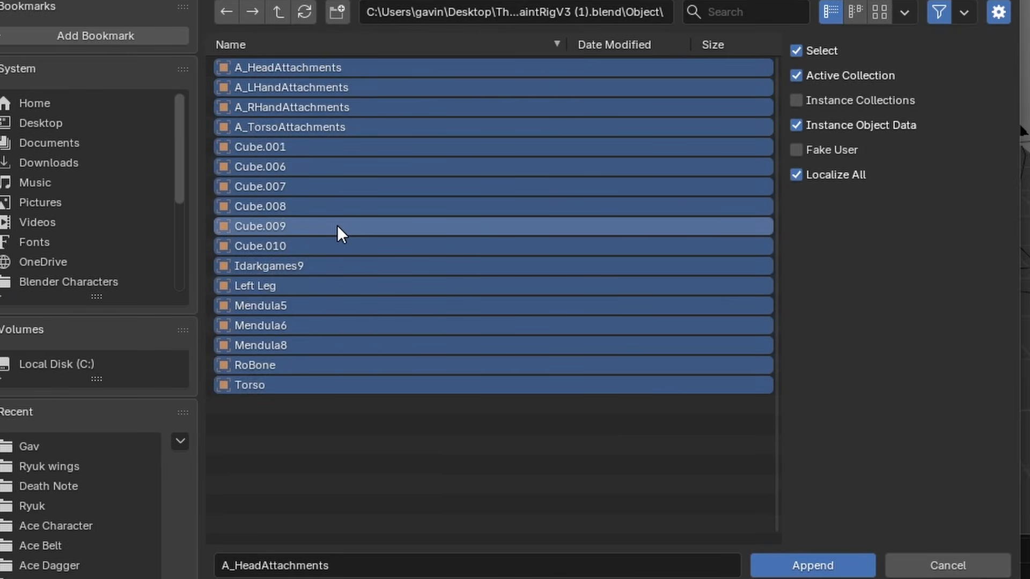
pyautogui.keyDown('ctrl'); pyautogui.click(306, 148); pyautogui.keyUp('ctrl')
pyautogui.keyDown('ctrl'); pyautogui.click(293, 165); pyautogui.keyUp('ctrl')
pyautogui.keyDown('ctrl'); pyautogui.click(291, 186); pyautogui.keyUp('ctrl')
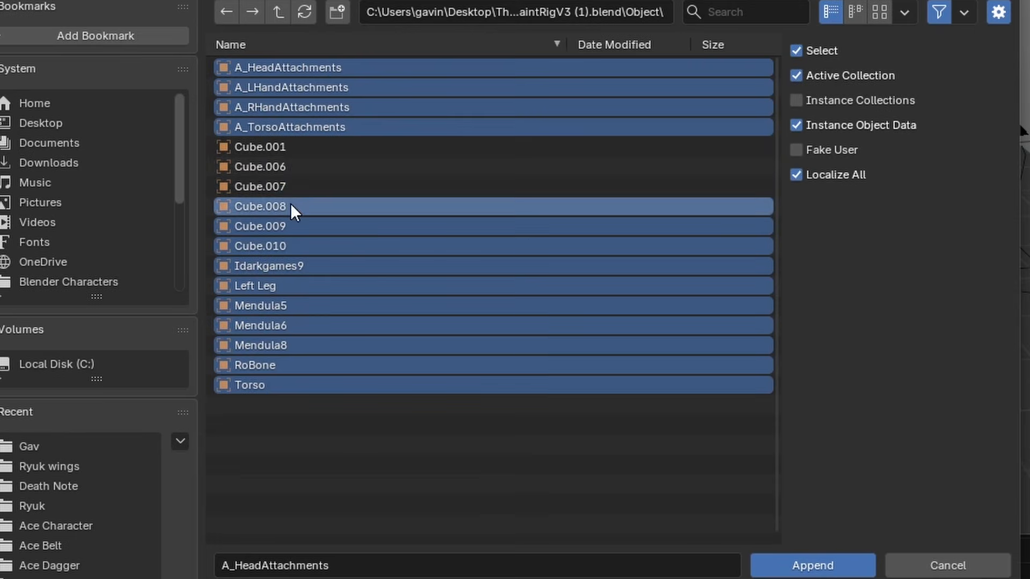
pyautogui.keyDown('ctrl'); pyautogui.click(291, 206); pyautogui.keyUp('ctrl')
pyautogui.keyDown('ctrl'); pyautogui.click(295, 226); pyautogui.keyUp('ctrl')
pyautogui.keyDown('ctrl'); pyautogui.click(301, 244); pyautogui.keyUp('ctrl')
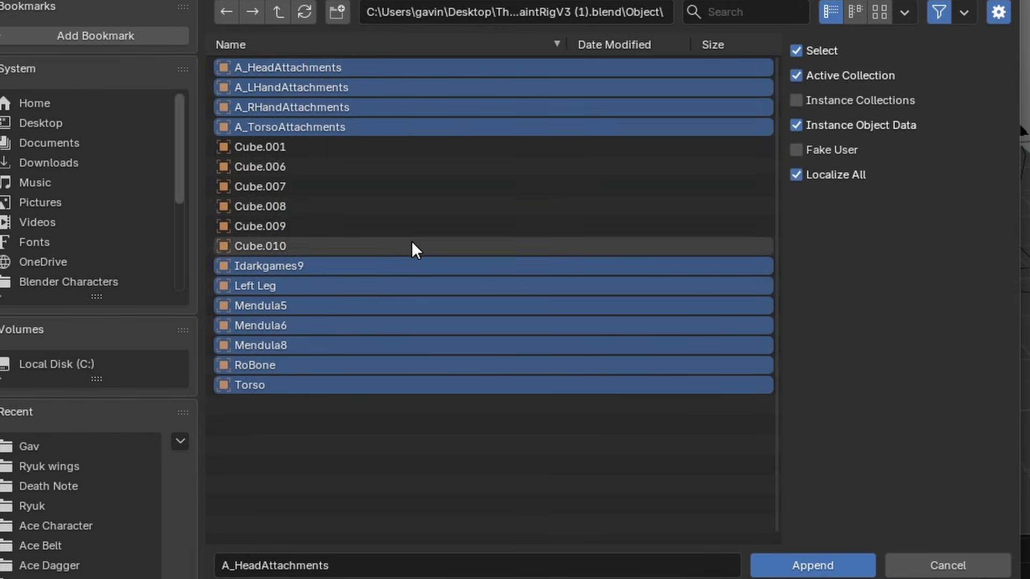
pyautogui.click(777, 558)
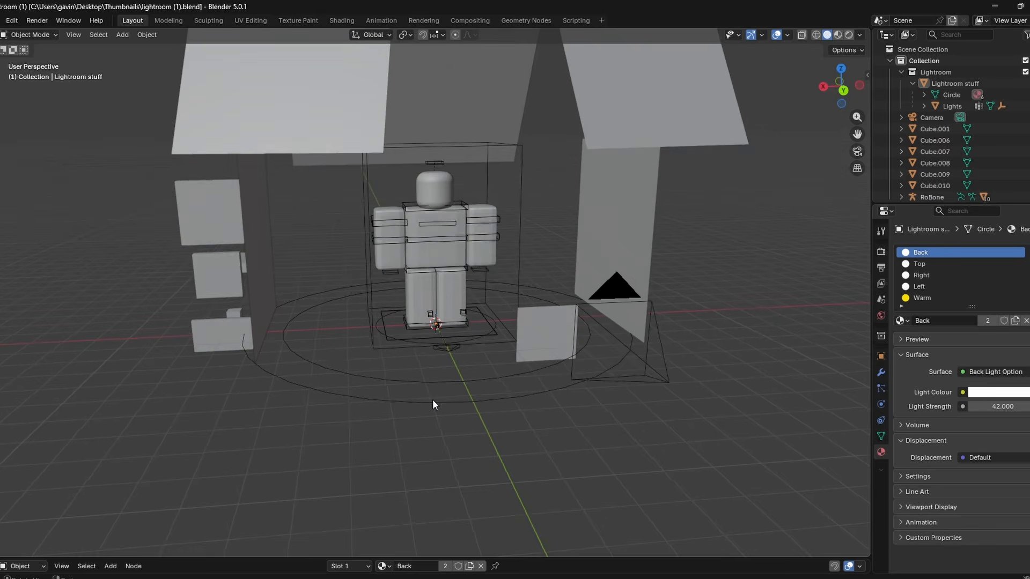
# - Delete the stray cubes beside the appended rig, Cube.001 and Cube.006 through Cube.010, keeping only the RoBone rig
pyautogui.moveTo(433, 400); pyautogui.dragTo(345, 343, button='middle')
pyautogui.keyDown('shift'); pyautogui.moveTo(184, 379); pyautogui.dragTo(237, 370, button='middle'); pyautogui.keyUp('shift')
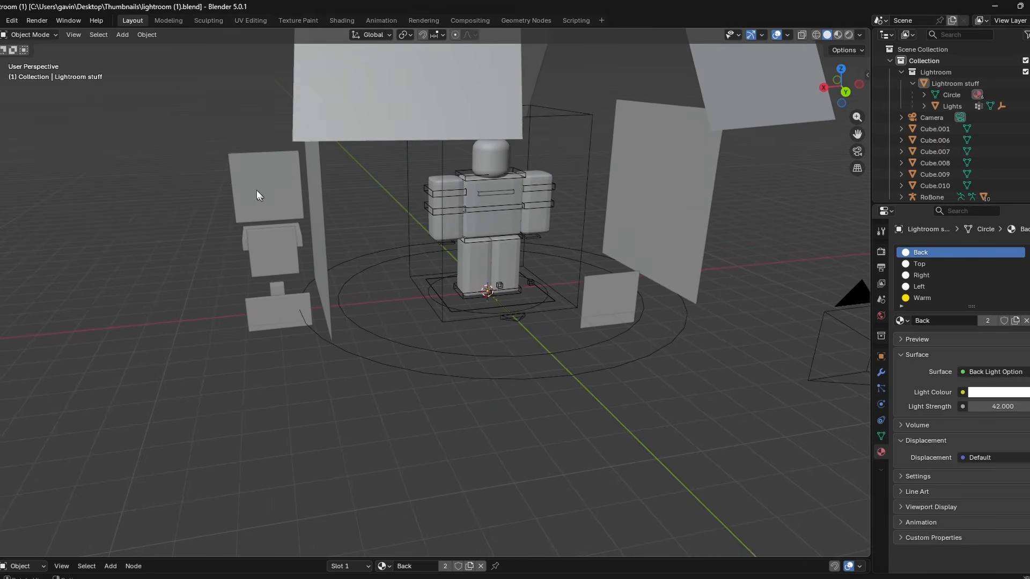
pyautogui.moveTo(230, 142); pyautogui.dragTo(290, 368)
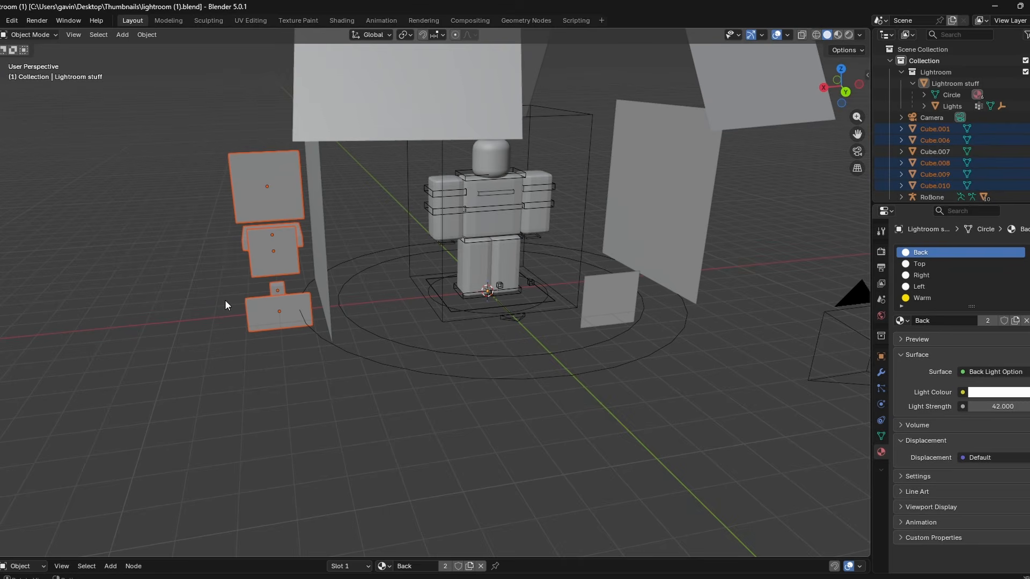
pyautogui.click(270, 206)
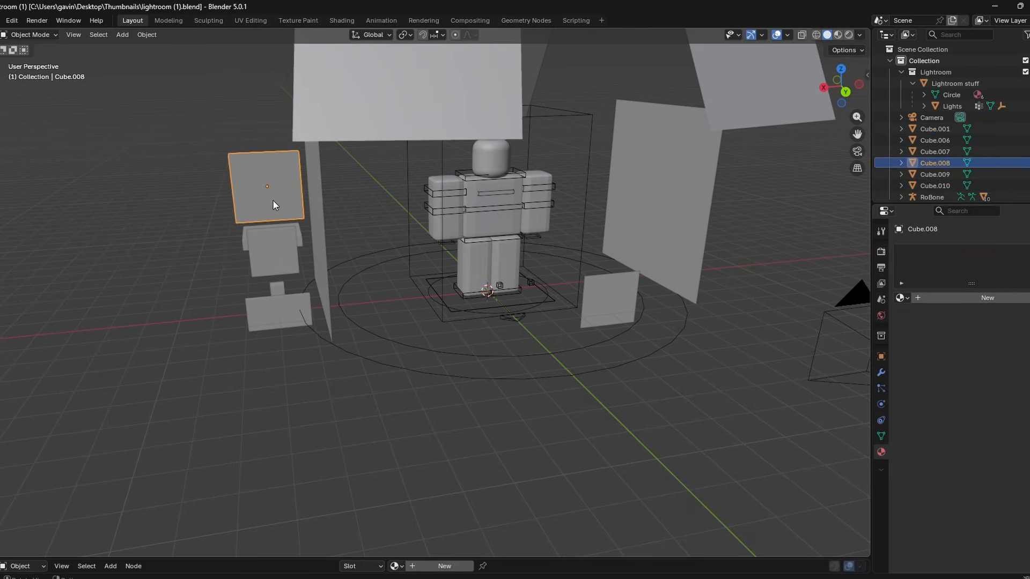
pyautogui.press('Delete')
pyautogui.click(270, 237)
pyautogui.press('Delete')
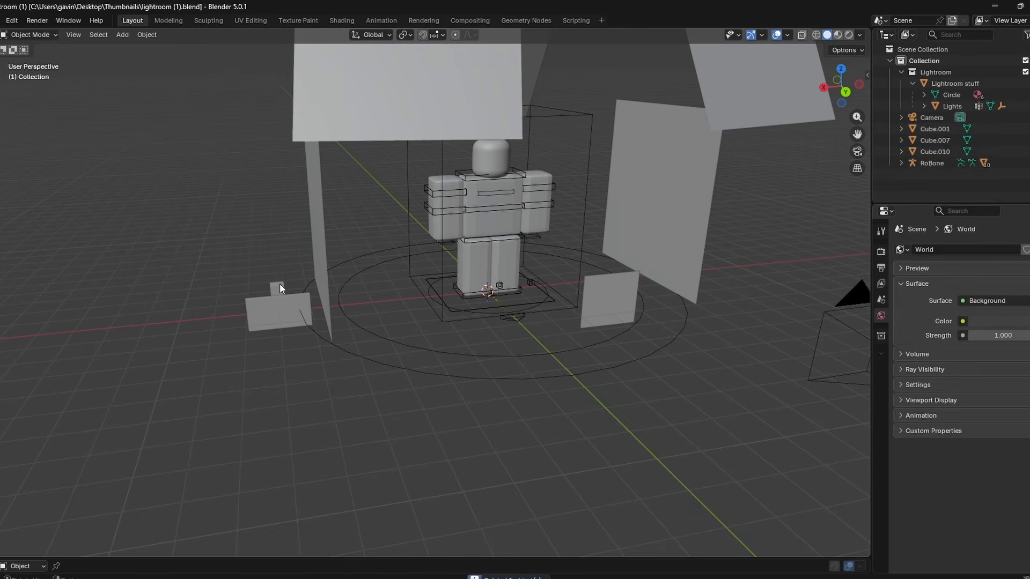
pyautogui.click(279, 310)
pyautogui.press('Delete')
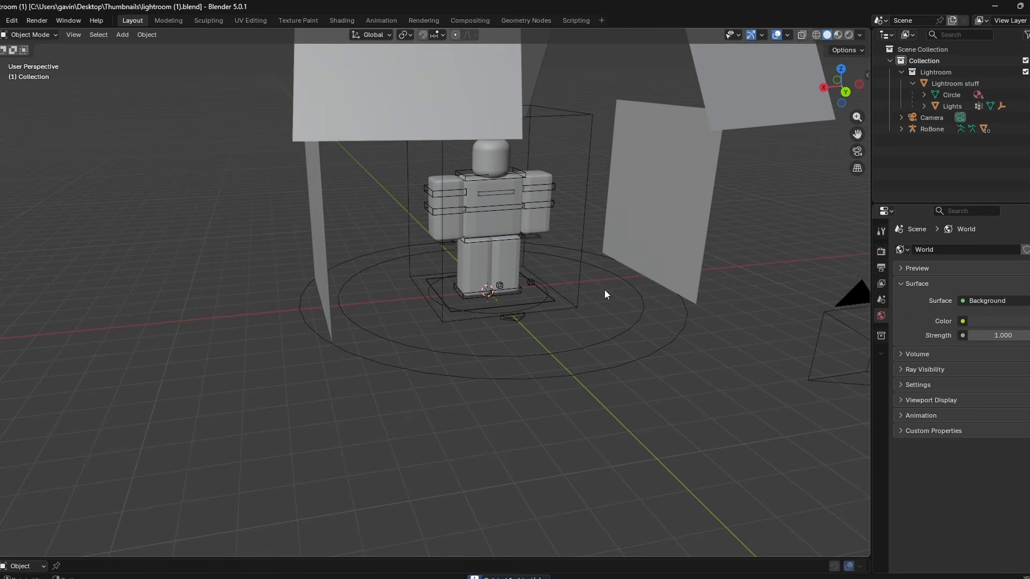
pyautogui.scroll(-2, 563, 284)
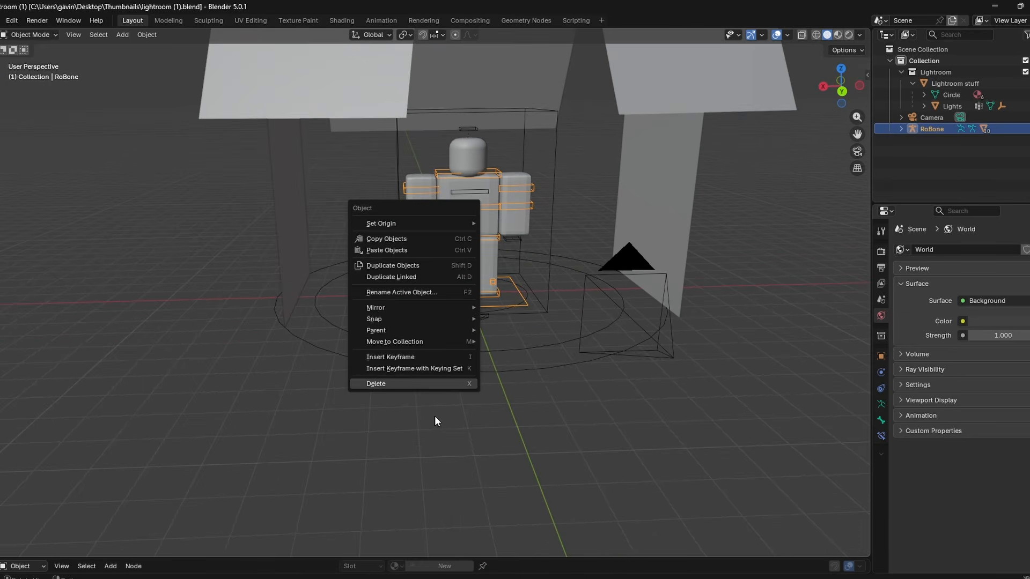
# - Deselect the rig and show the viewport in Material Preview shading
pyautogui.click(459, 385)
pyautogui.click(436, 390)
pyautogui.keyDown('shift'); pyautogui.moveTo(452, 323); pyautogui.dragTo(456, 356, button='middle'); pyautogui.keyUp('shift')
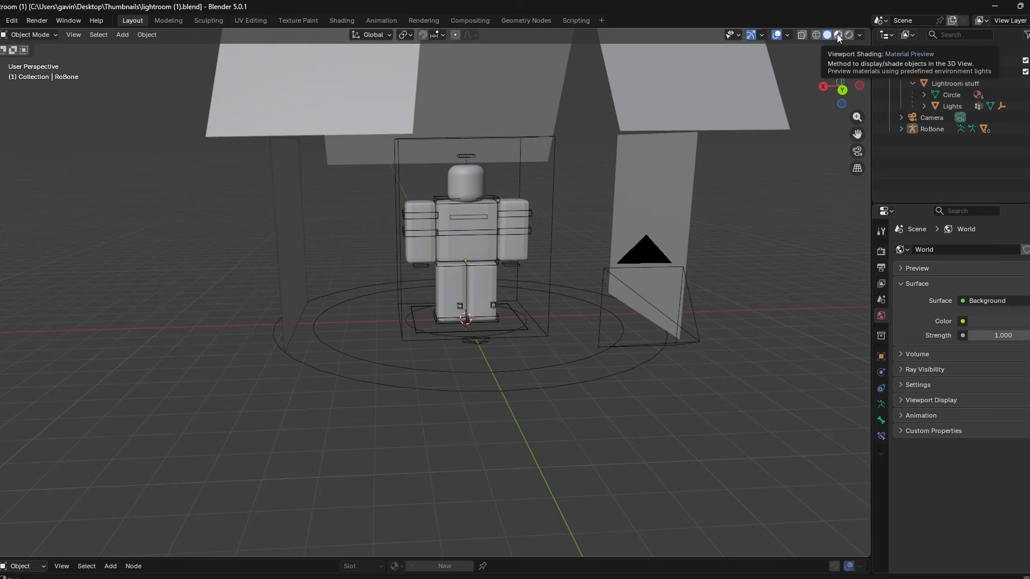
pyautogui.click(612, 79)
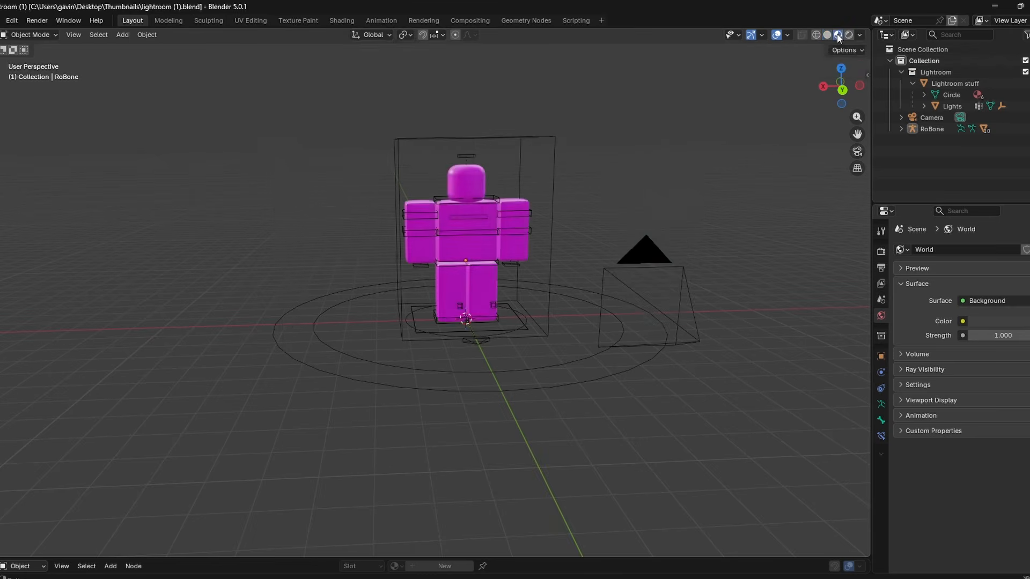
pyautogui.scroll(3, 580, 161)
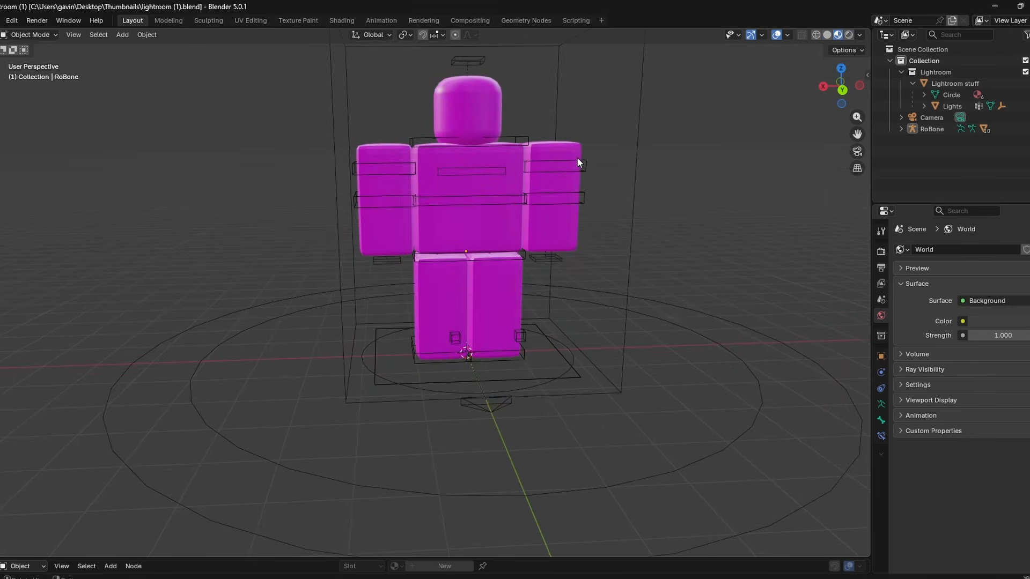
pyautogui.moveTo(578, 156); pyautogui.dragTo(461, 217, button='middle')
pyautogui.scroll(5, 445, 231)
pyautogui.scroll(-3, 444, 231)
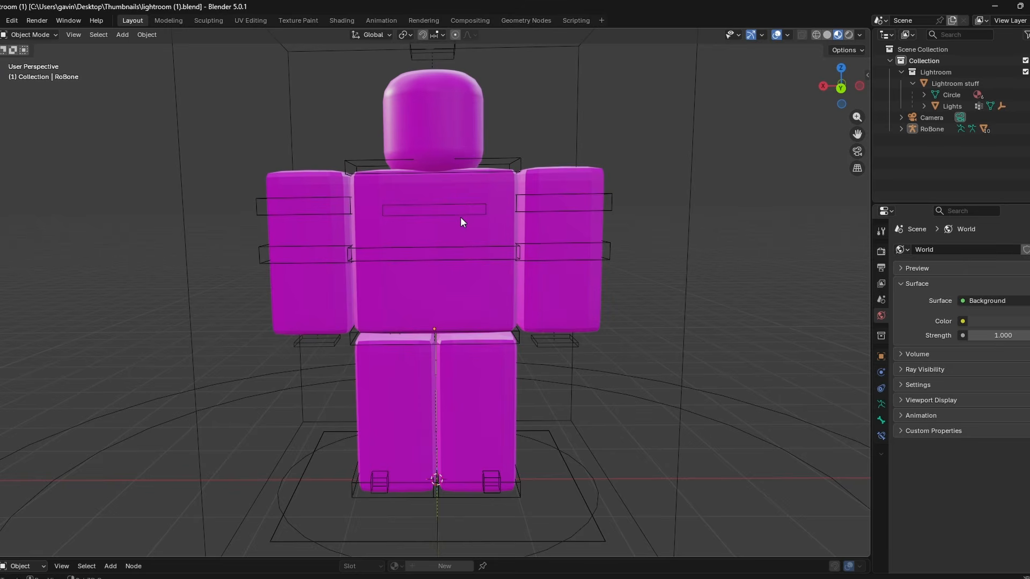
# - Examine the untextured rig from several angles with Walk Navigation
pyautogui.hotkey('shift', '`')
pyautogui.press('s')
pyautogui.press('a')
pyautogui.press('w')
pyautogui.press('w')
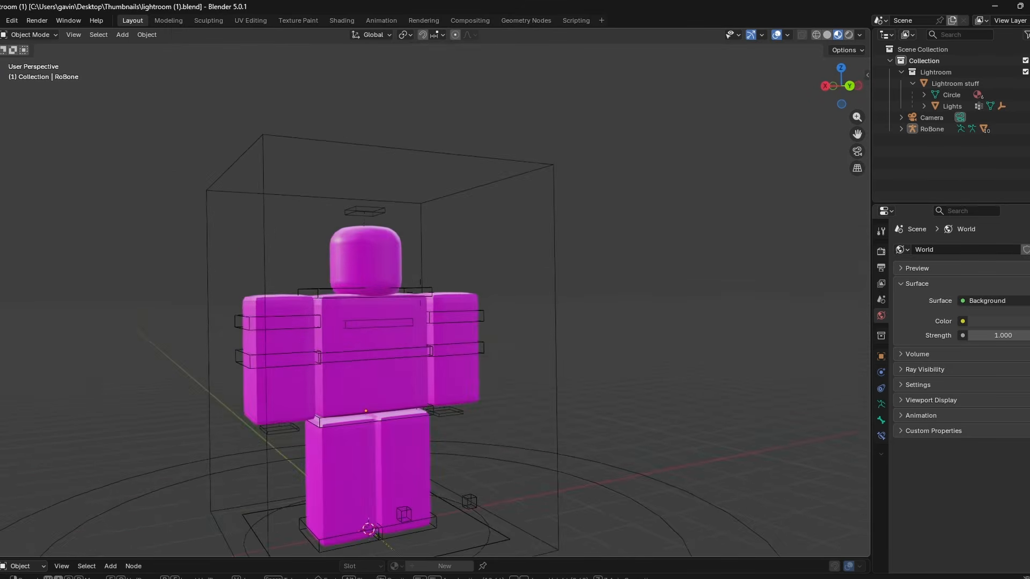
pyautogui.press('a')
pyautogui.press('e')
pyautogui.press('d')
pyautogui.press('d')
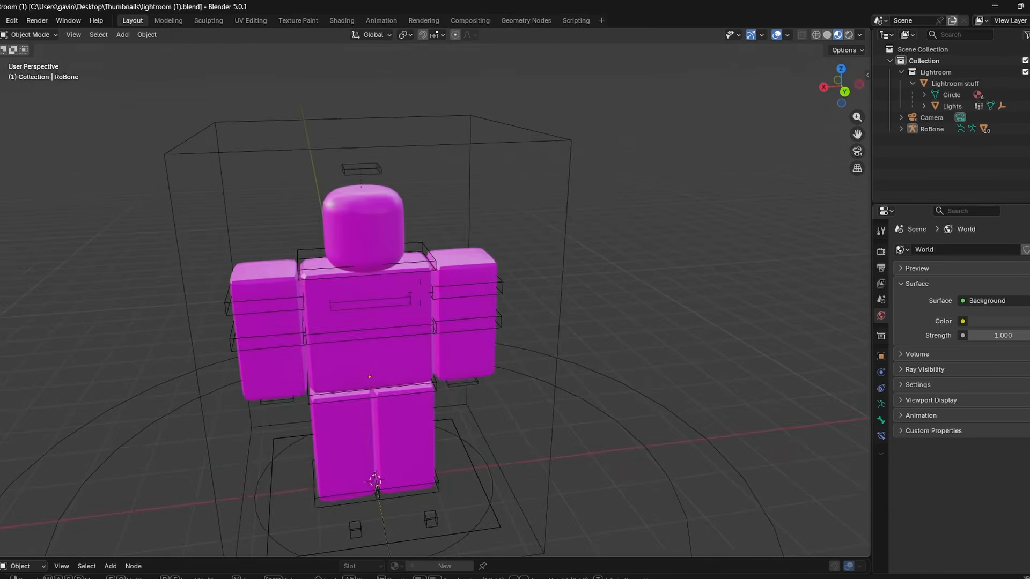
pyautogui.press('s')
pyautogui.press('q')
pyautogui.press('w')
pyautogui.press('e')
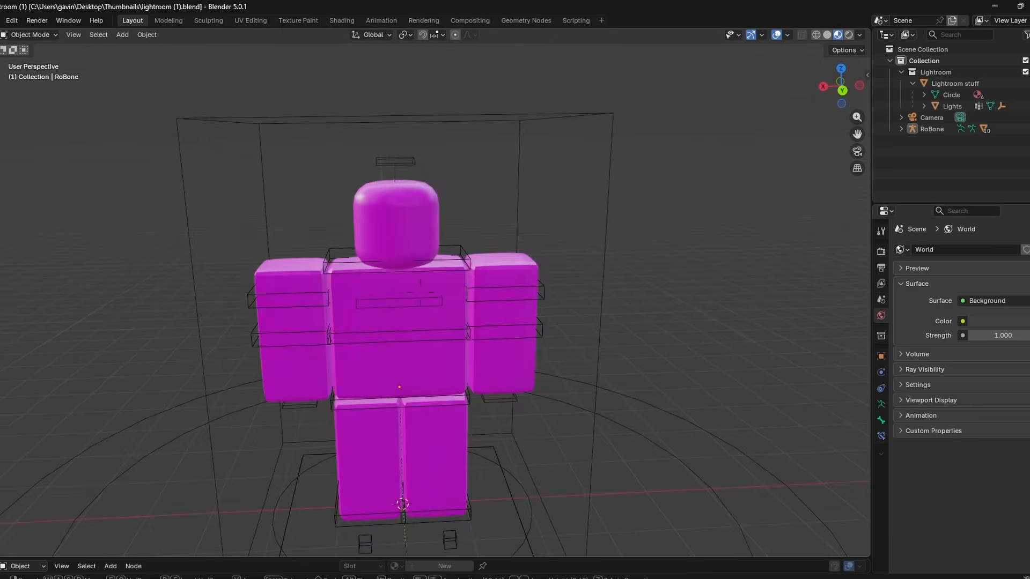
pyautogui.click(461, 218)
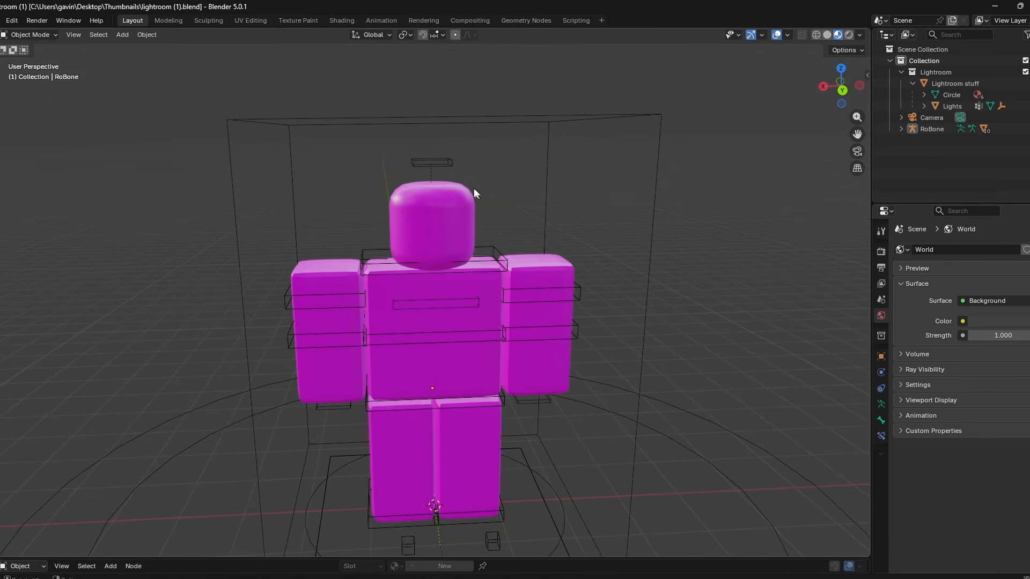
# - Select the rig's head mesh, reveal it in the object hierarchy, and enlarge the Shader Editor to show its Texture material nodes
pyautogui.click(459, 234)
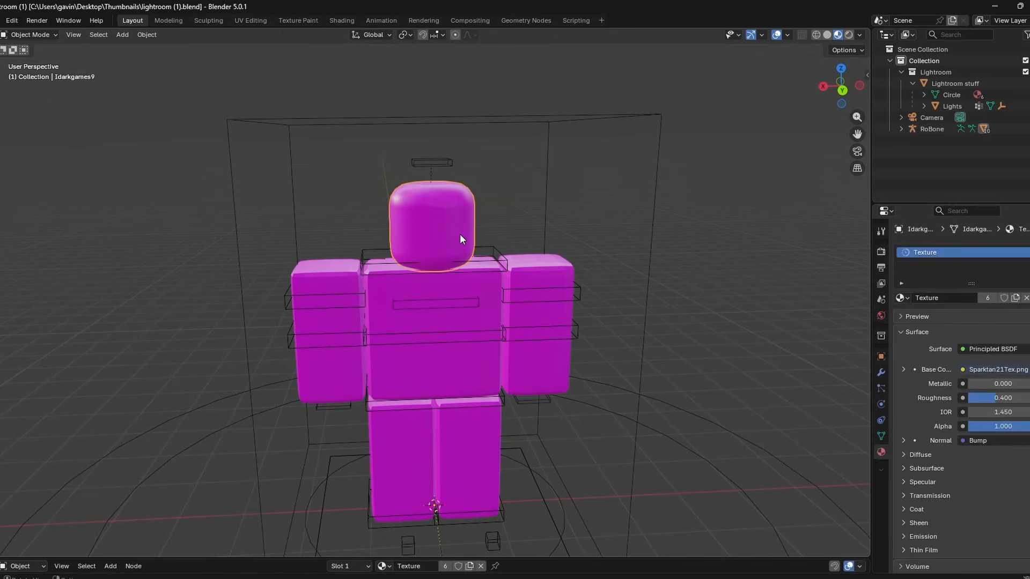
pyautogui.click(901, 128)
pyautogui.scroll(-2, 923, 156)
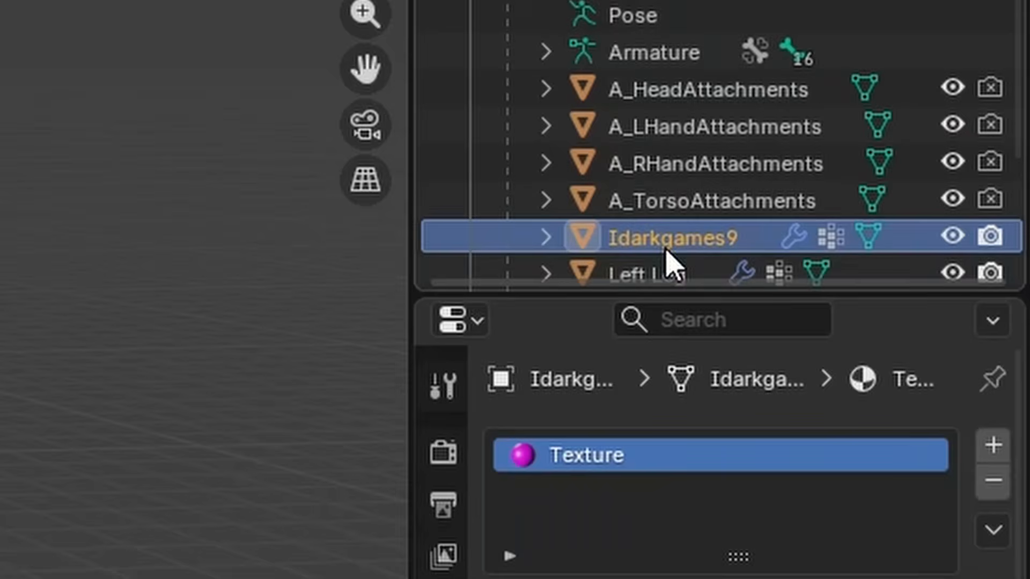
pyautogui.moveTo(313, 556); pyautogui.dragTo(297, 130)
pyautogui.scroll(-5, 378, 371)
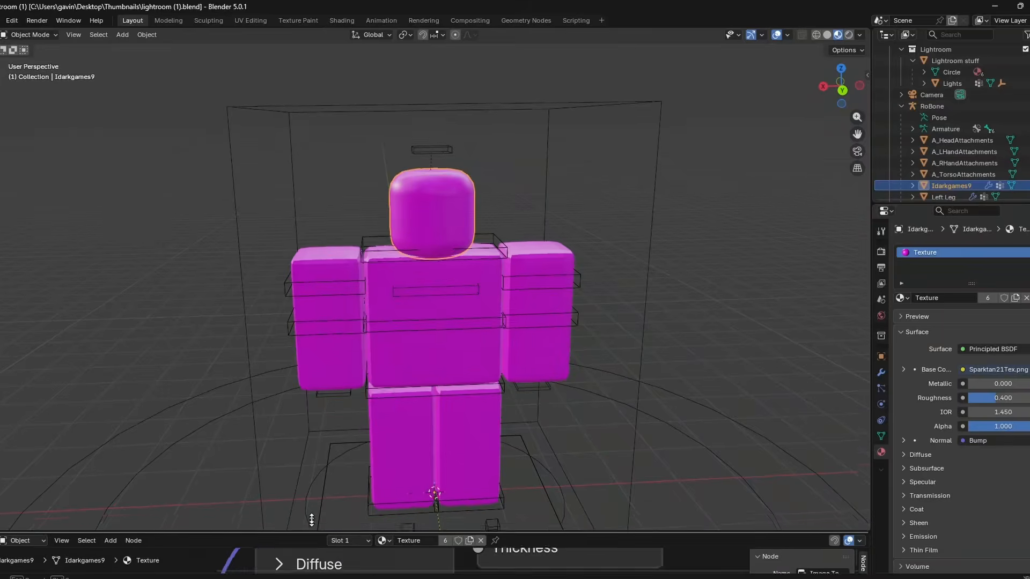
pyautogui.moveTo(435, 370); pyautogui.dragTo(443, 370, button='middle')
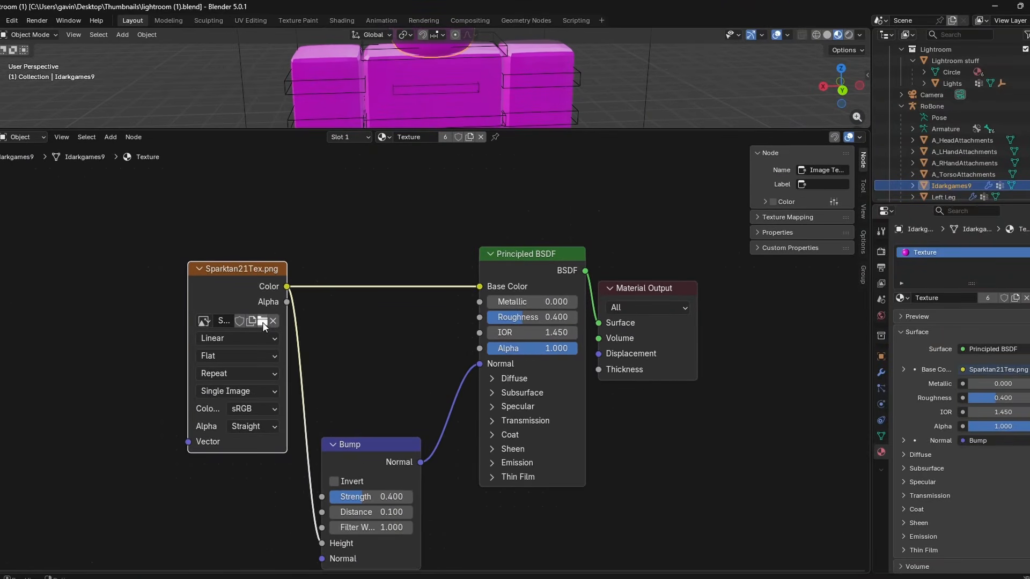
# - Replace the Texture material's image with R61_diff.png from the Ichigo Clothing folder and shrink the Shader Editor again
pyautogui.click(263, 320)
pyautogui.doubleClick(211, 333)
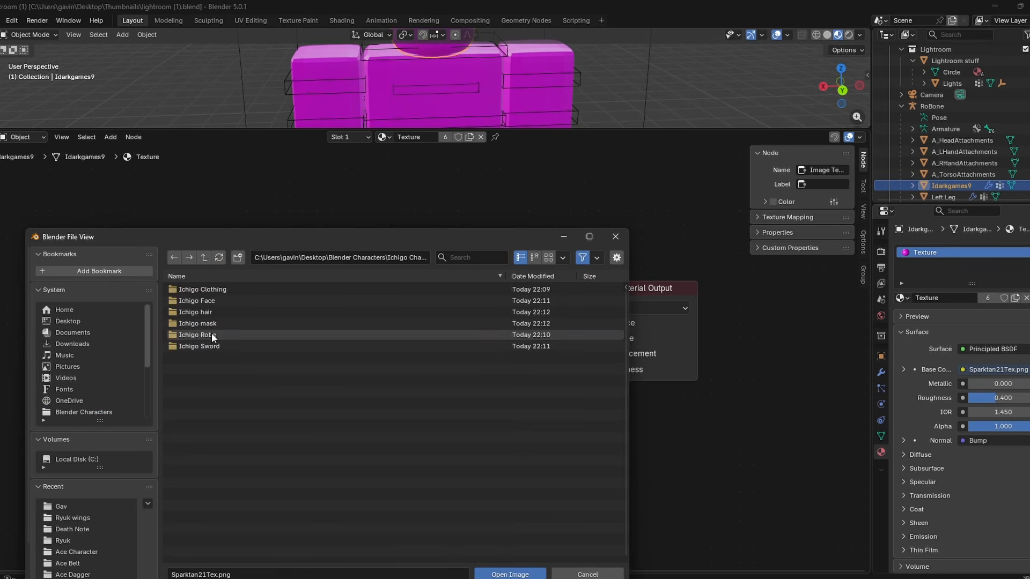
pyautogui.doubleClick(230, 289)
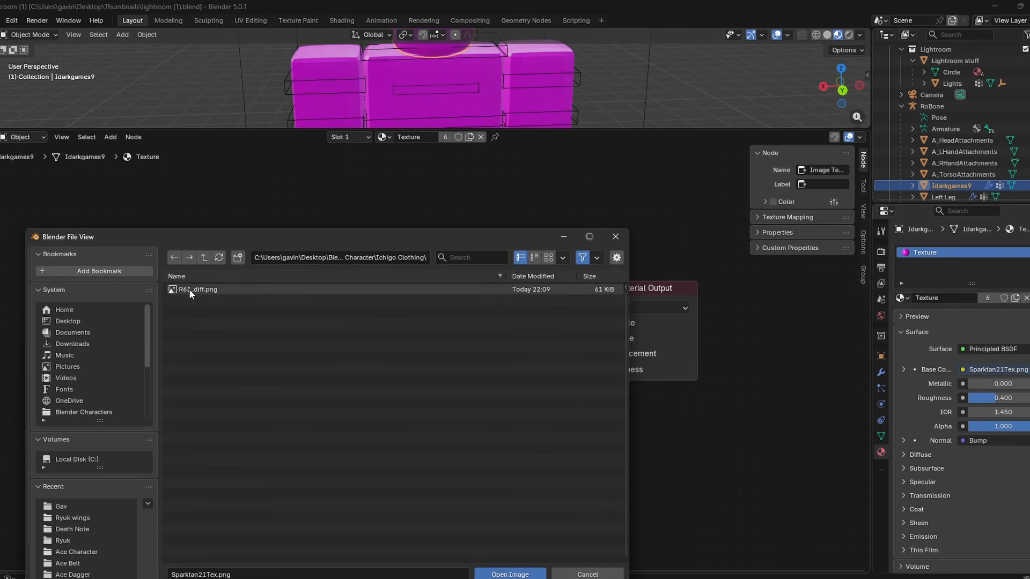
pyautogui.doubleClick(240, 289)
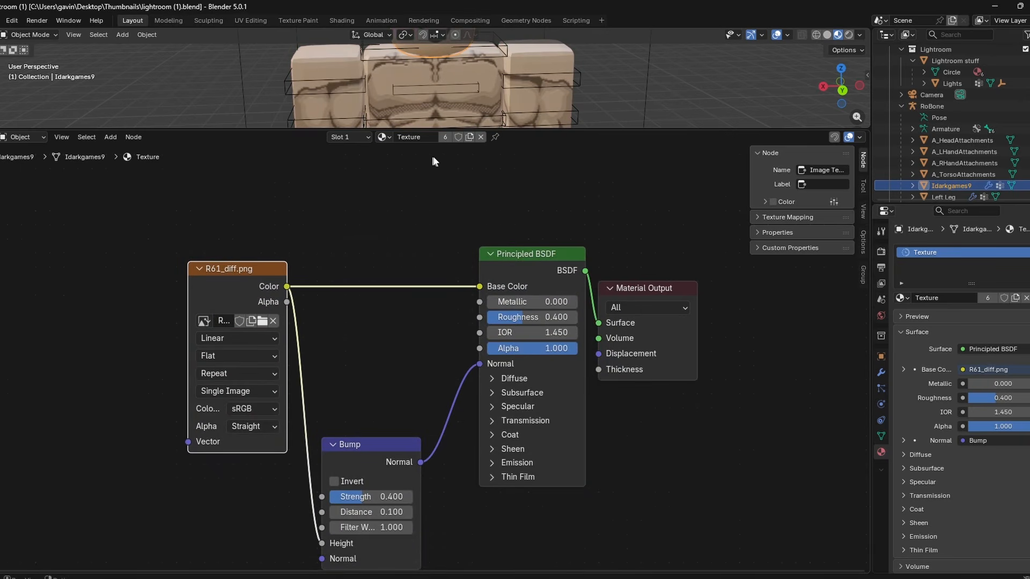
pyautogui.moveTo(504, 131); pyautogui.dragTo(504, 558)
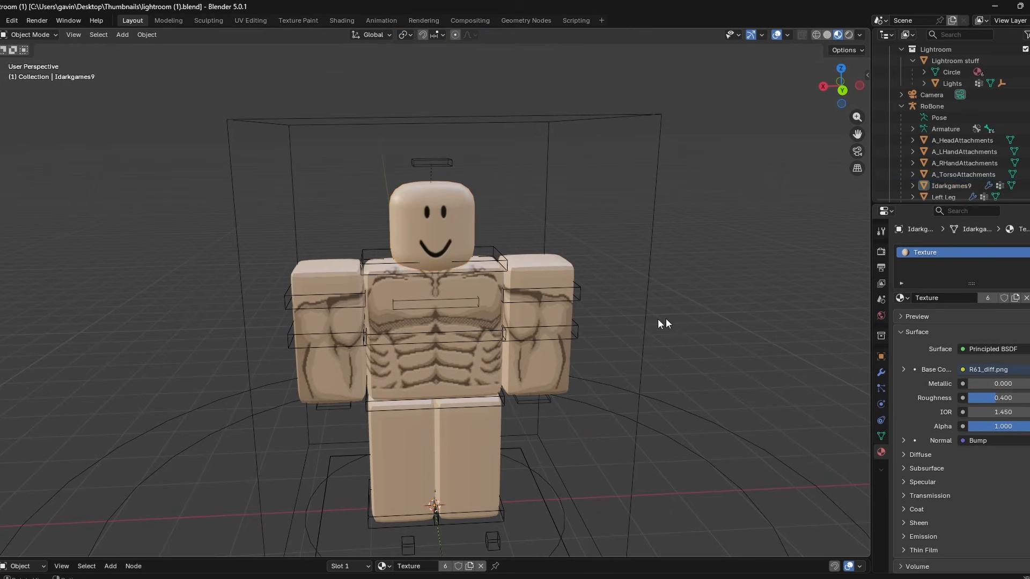
# - Import the face as a Wavefront OBJ from the Ichigo Face folder inside Blender Characters' Ichigo Character folder
pyautogui.keyDown('shift'); pyautogui.moveTo(549, 369); pyautogui.dragTo(556, 344, button='middle'); pyautogui.keyUp('shift')
pyautogui.scroll(-1, 545, 352)
pyautogui.scroll(1, 507, 329)
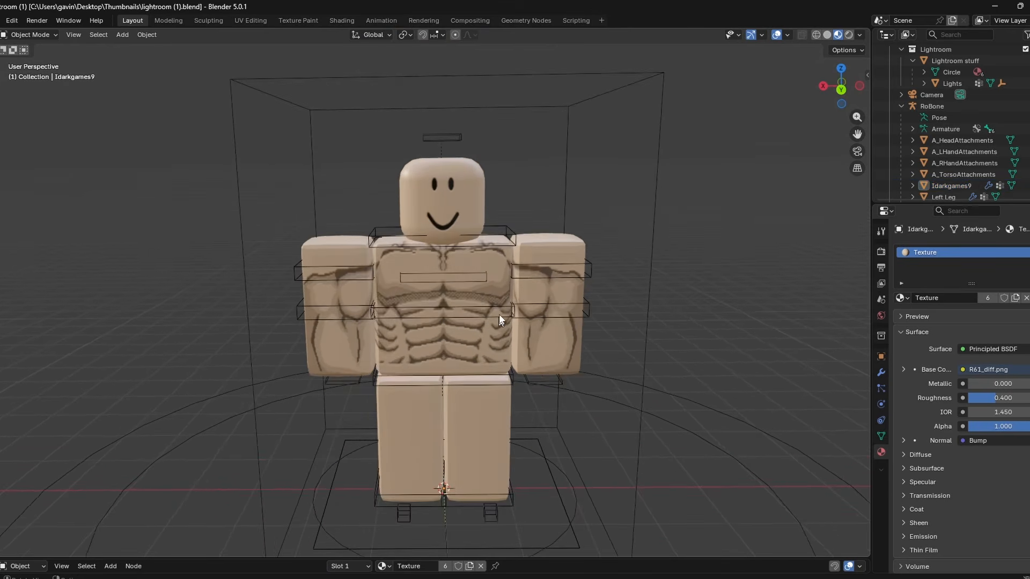
pyautogui.scroll(-1, 646, 290)
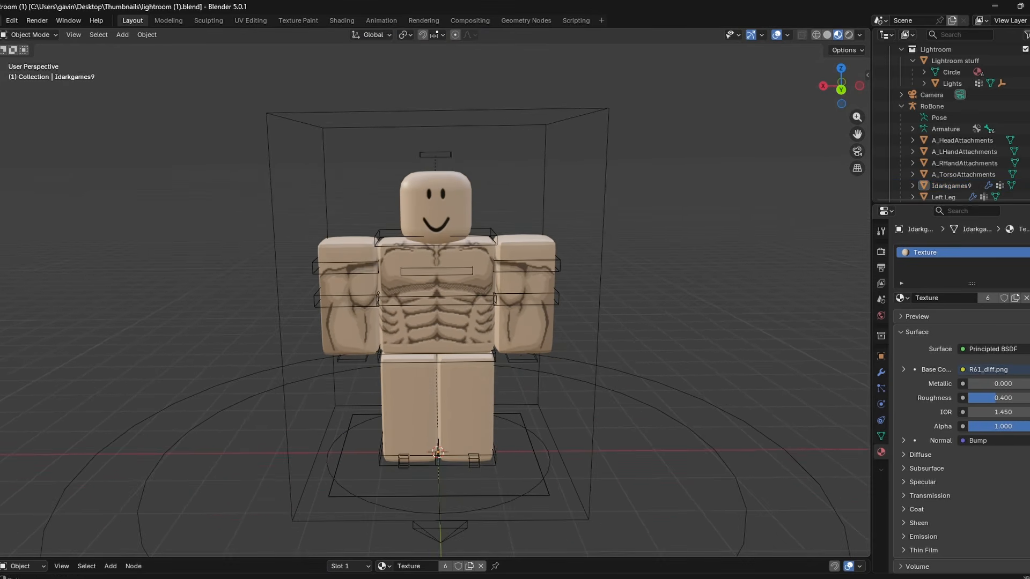
pyautogui.click(1, 21)
pyautogui.moveTo(32, 181)
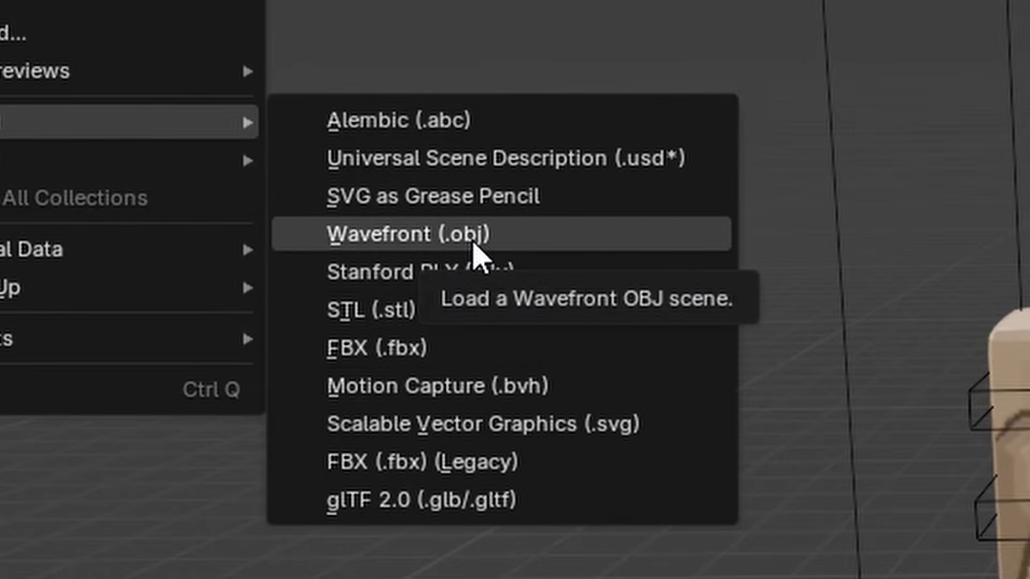
pyautogui.click(476, 253)
pyautogui.click(354, 265)
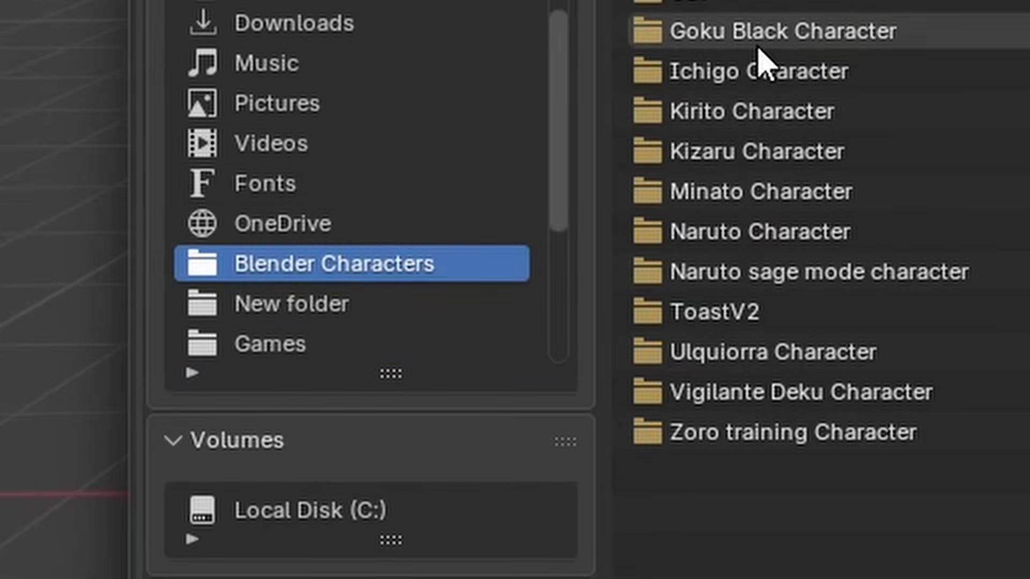
pyautogui.click(759, 69)
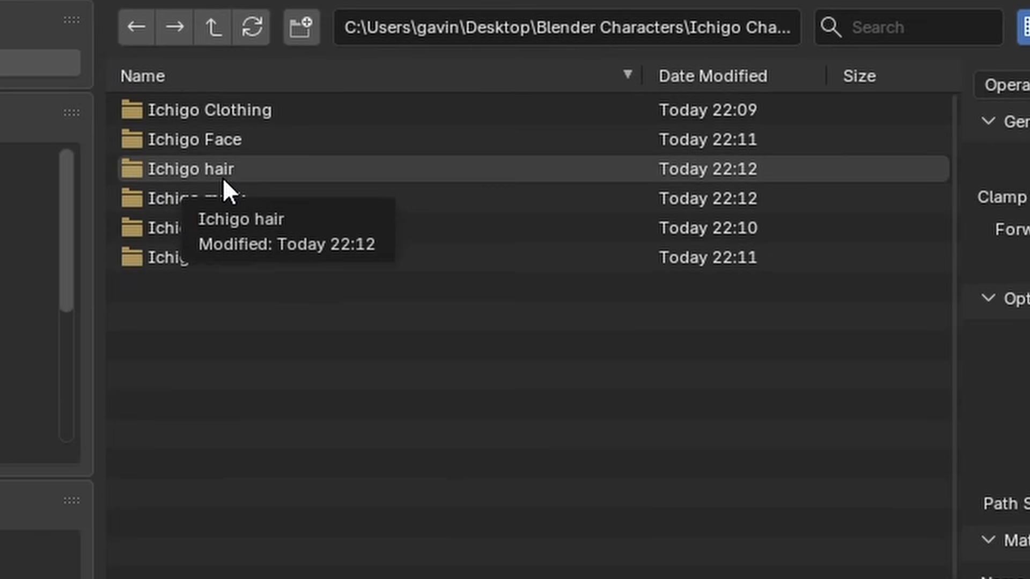
pyautogui.click(274, 149)
pyautogui.doubleClick(221, 299)
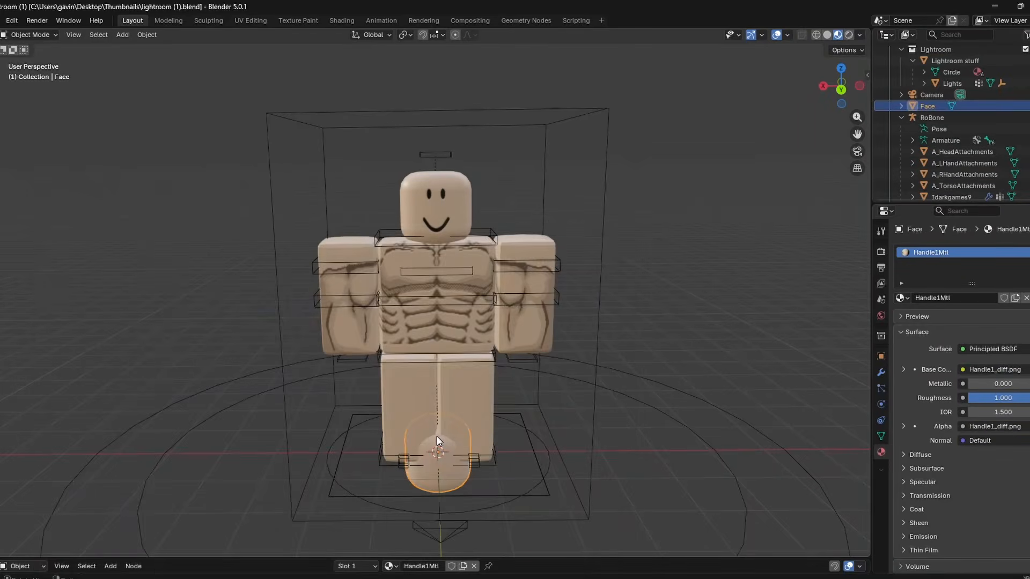
# - Move the imported Face mesh straight up along Z onto the rig's head
pyautogui.press('g')
pyautogui.press('z')
pyautogui.click(437, 172)
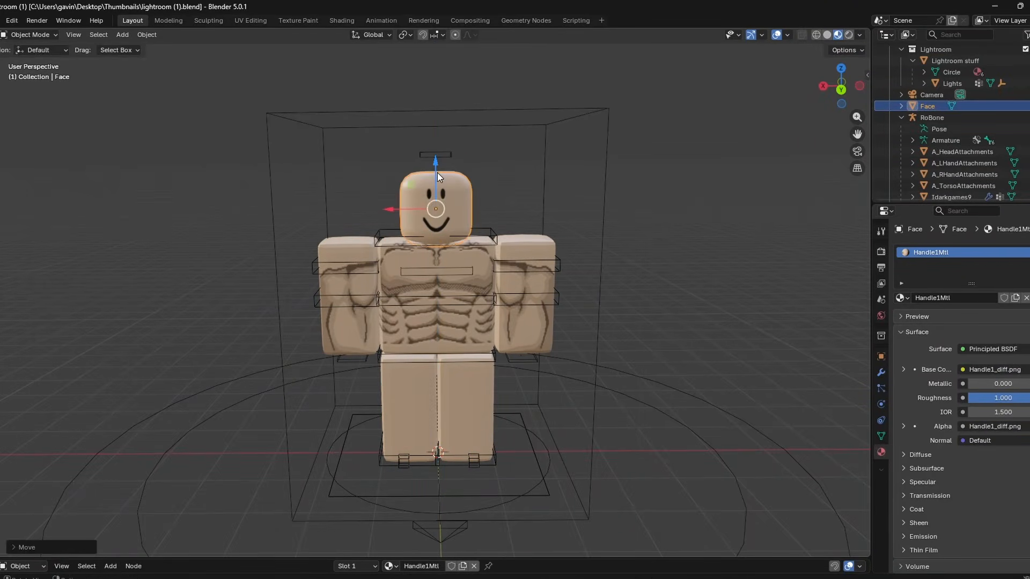
pyautogui.moveTo(437, 172); pyautogui.dragTo(563, 200, button='middle')
pyautogui.moveTo(428, 215); pyautogui.dragTo(487, 209, button='middle')
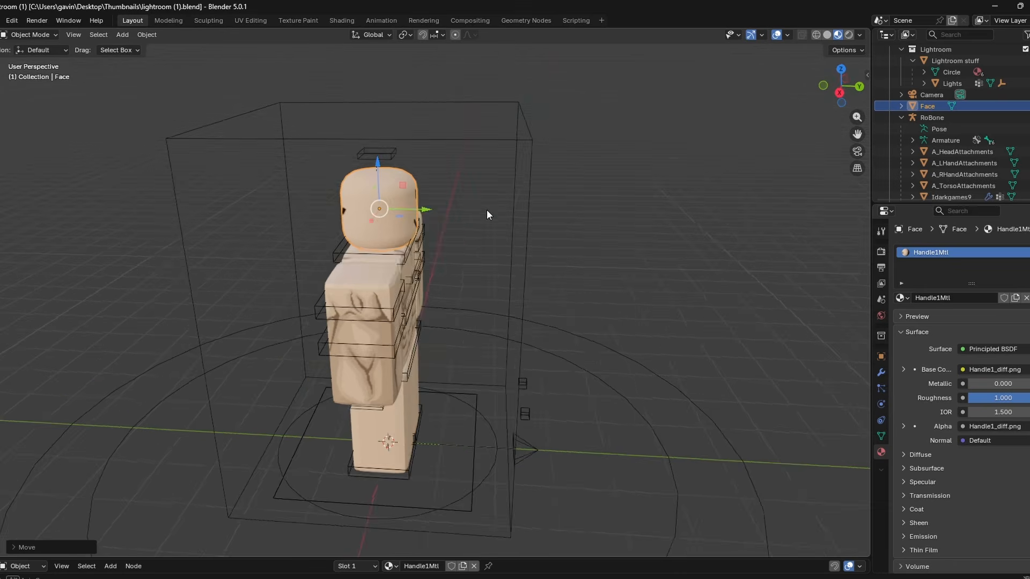
# - Rotate the Face mesh about the vertical axis so its eyes point toward the rig's front
pyautogui.moveTo(474, 274); pyautogui.dragTo(380, 155)
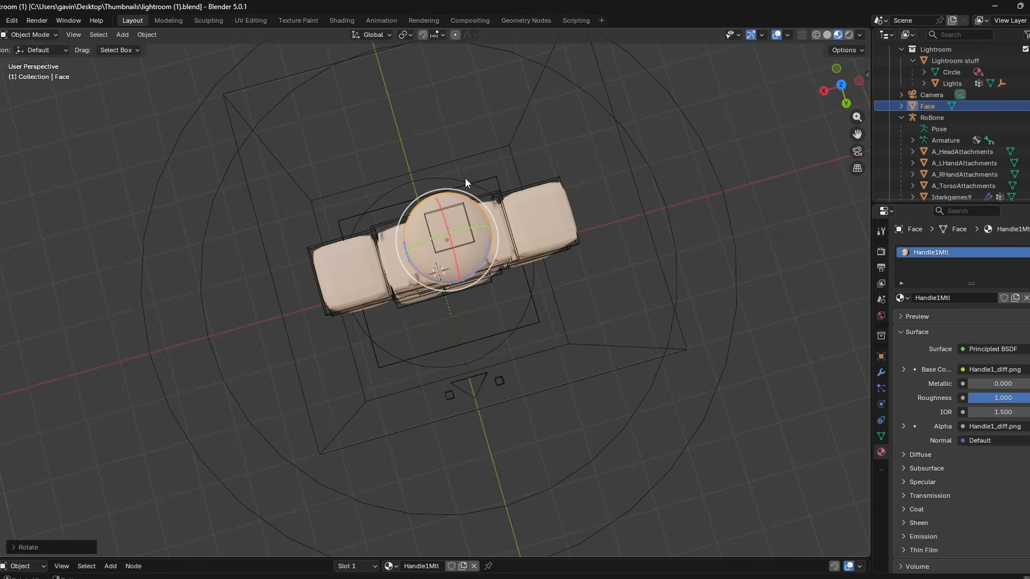
pyautogui.click(617, 247)
pyautogui.moveTo(622, 249); pyautogui.dragTo(302, 166, button='middle')
pyautogui.click(464, 188)
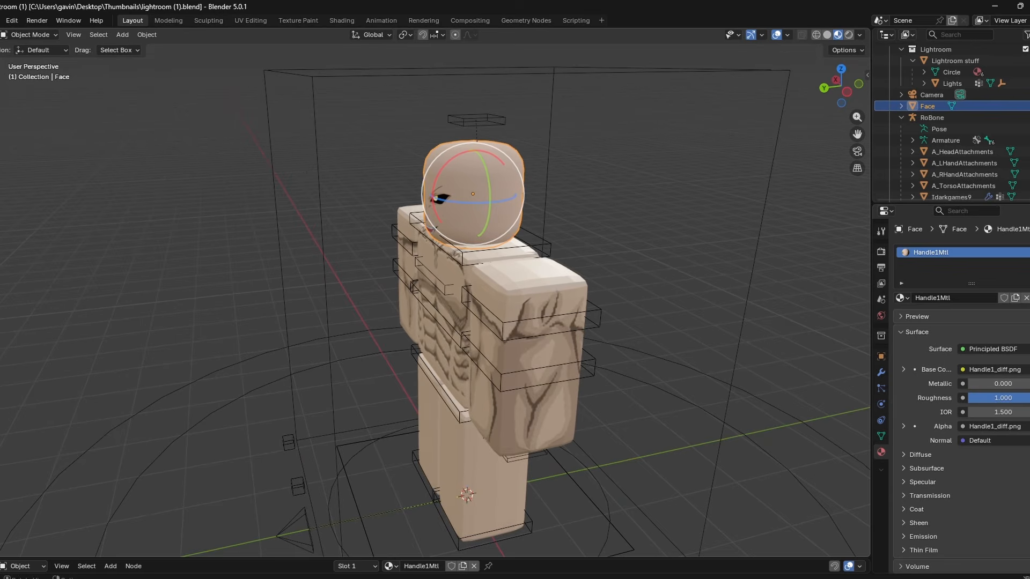
# - Nudge the Face mesh vertically to line it up with the head and leave it deselected
pyautogui.click(0, 114)
pyautogui.moveTo(474, 154); pyautogui.dragTo(475, 151)
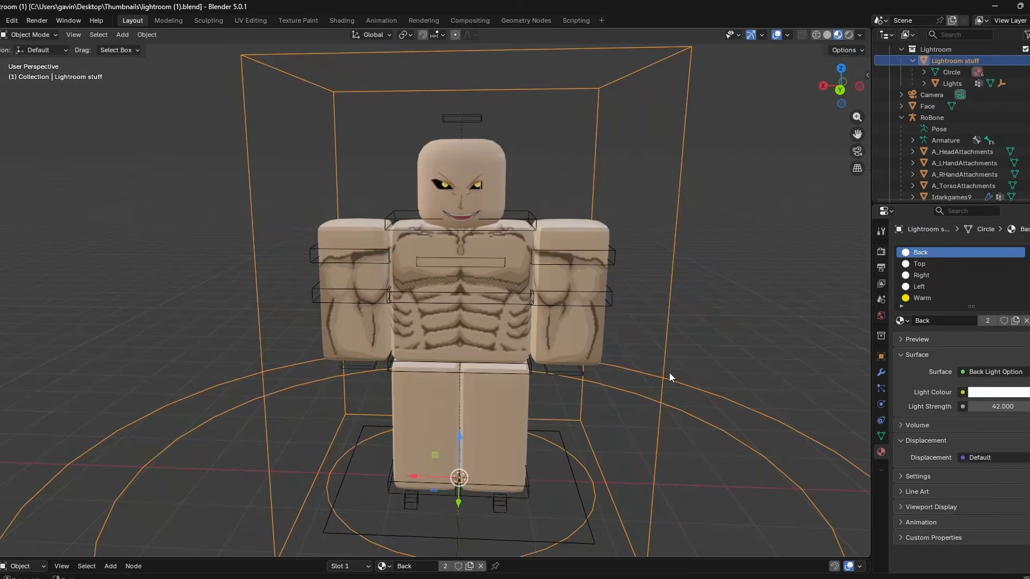
pyautogui.click(699, 297)
pyautogui.moveTo(699, 297); pyautogui.dragTo(675, 268, button='middle')
pyautogui.click(423, 169)
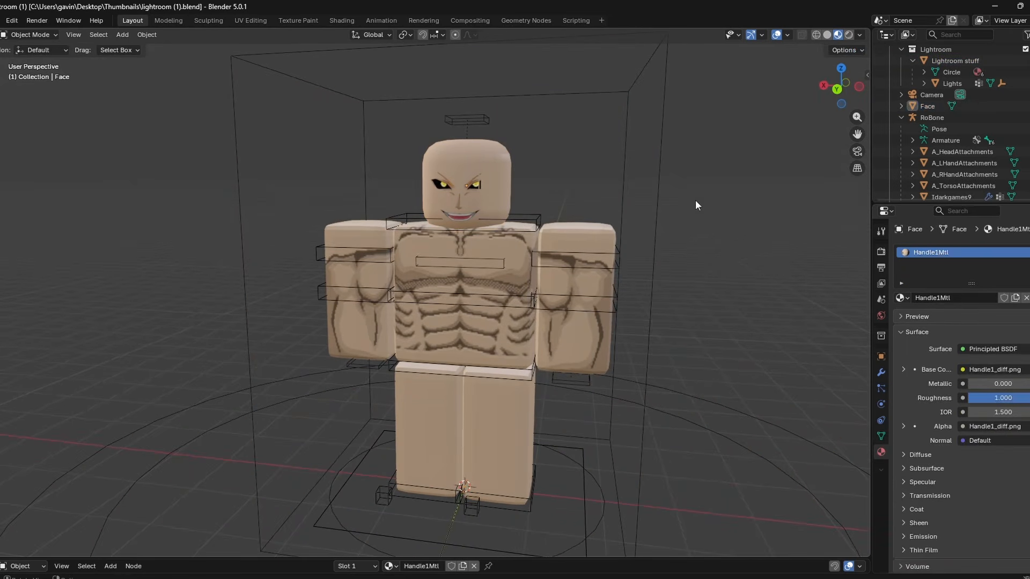
# - Hide the rig's original head mesh so only the imported Face is displayed as the head
pyautogui.click(493, 182)
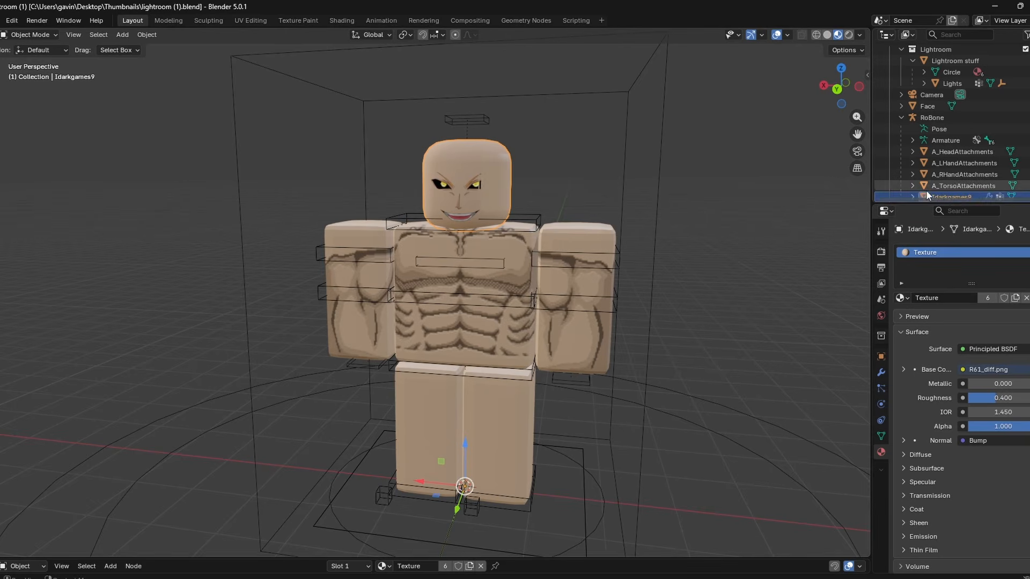
pyautogui.scroll(-1, 933, 192)
pyautogui.click(1029, 174)
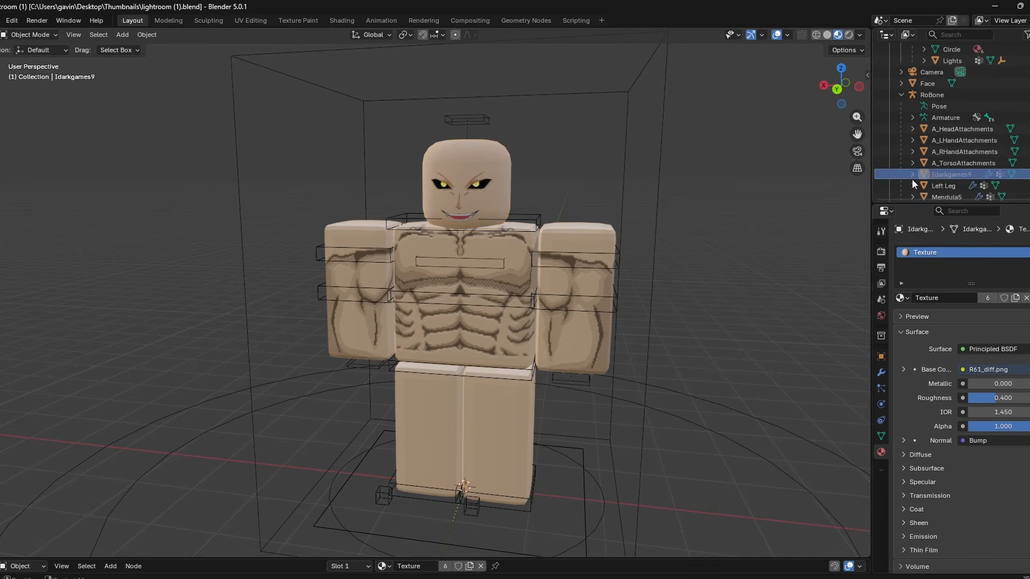
pyautogui.moveTo(791, 182); pyautogui.dragTo(673, 214, button='middle')
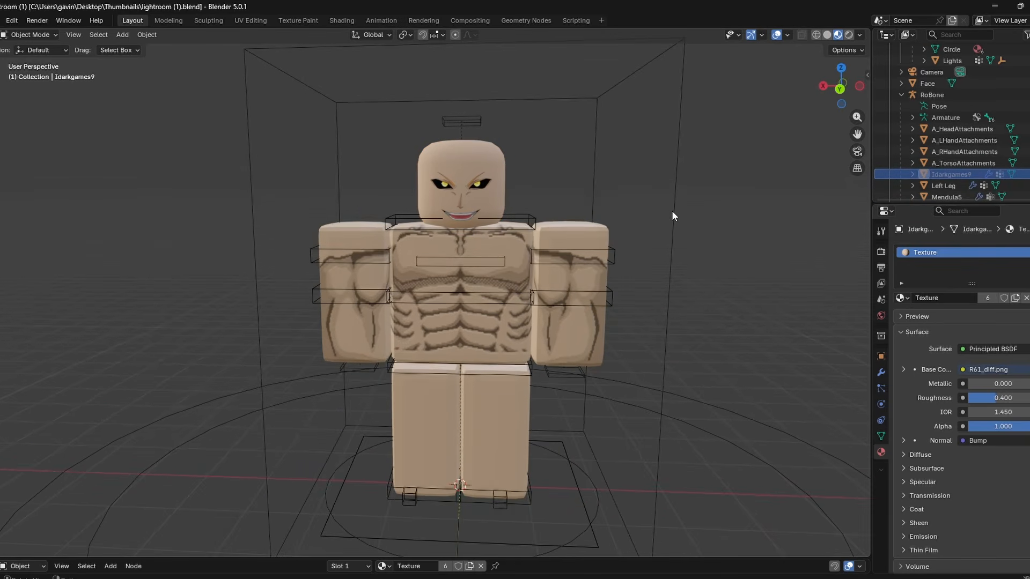
# - Parent the Face mesh to the rig's A_HeadAttachments object
pyautogui.click(455, 208)
pyautogui.click(760, 169)
pyautogui.moveTo(465, 152); pyautogui.dragTo(459, 161, button='middle')
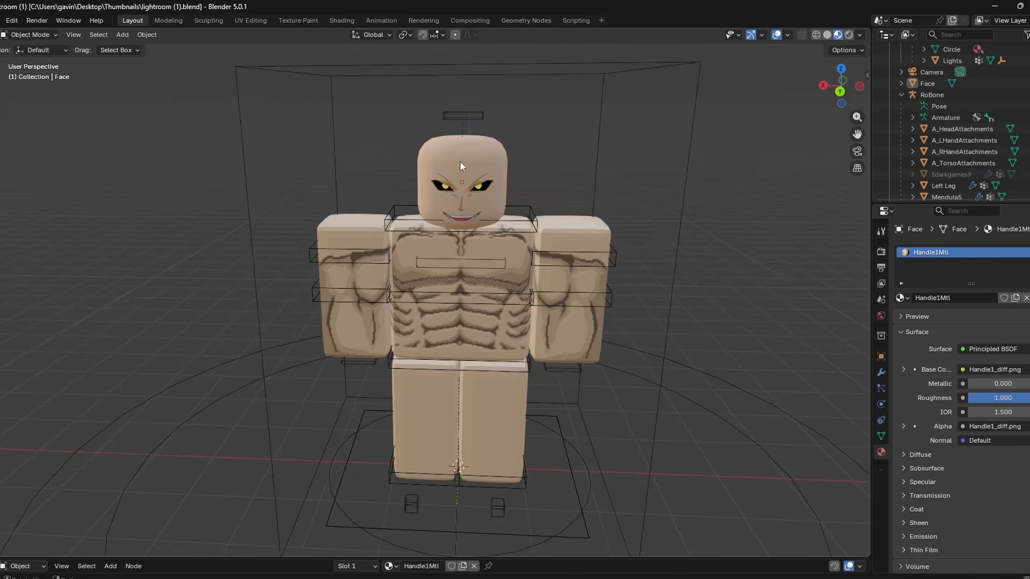
pyautogui.click(459, 161)
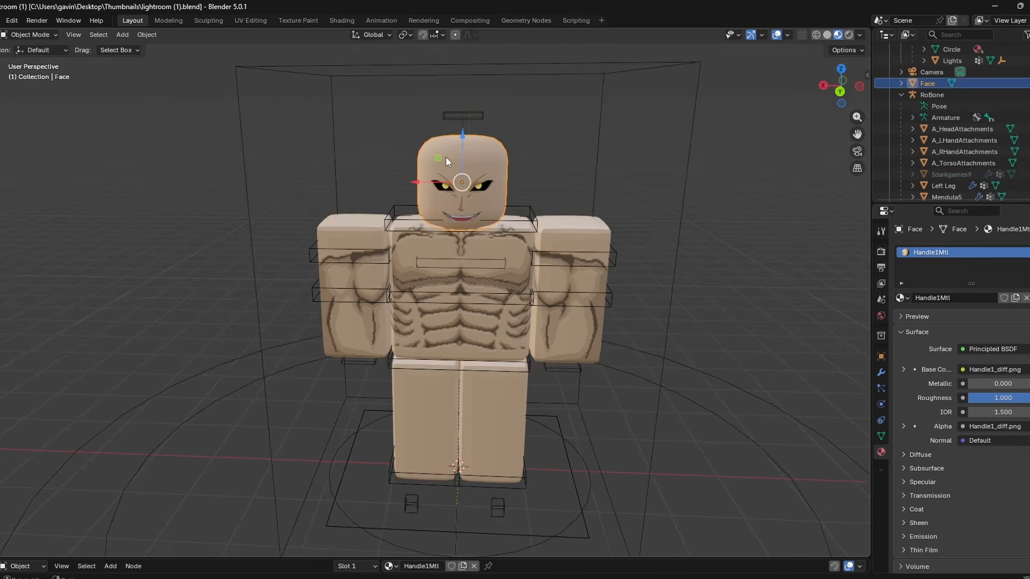
pyautogui.click(943, 129)
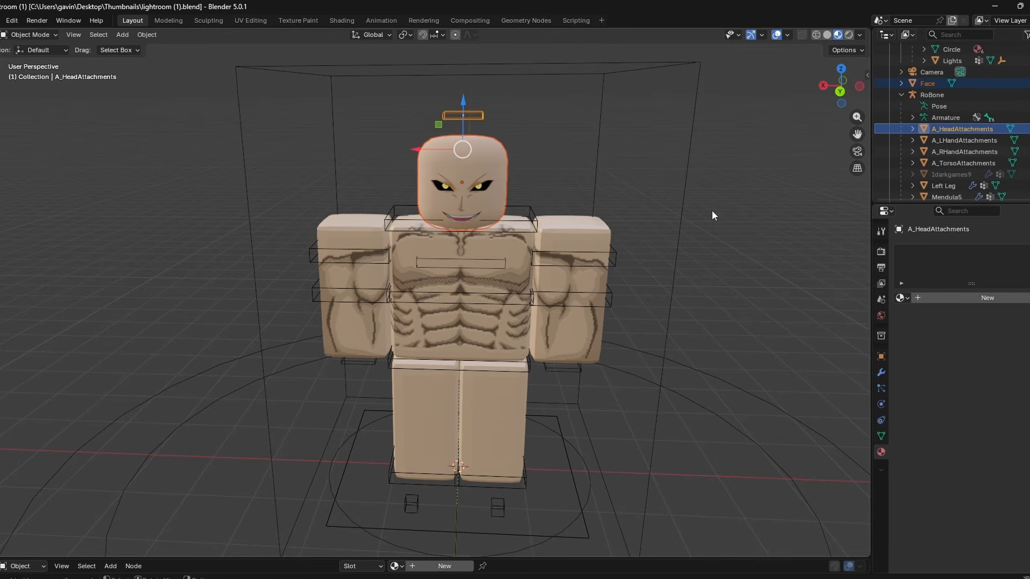
pyautogui.hotkey('ctrl', 'p')
pyautogui.click(662, 249)
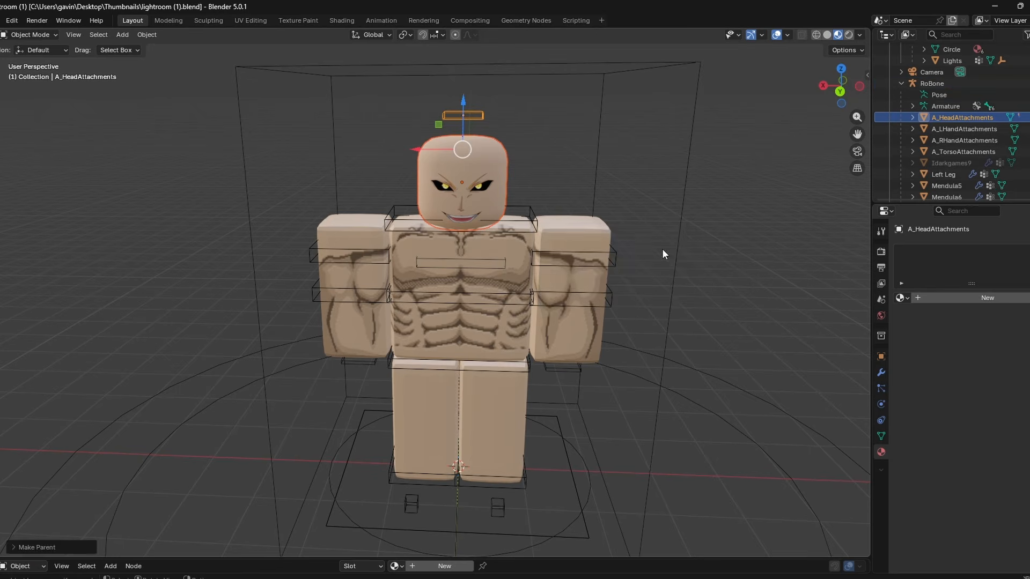
# - Test the Face attachment by trackball-rotating the rig's Head bone in Pose Mode, undo the rotation and return to Object Mode
pyautogui.click(520, 225)
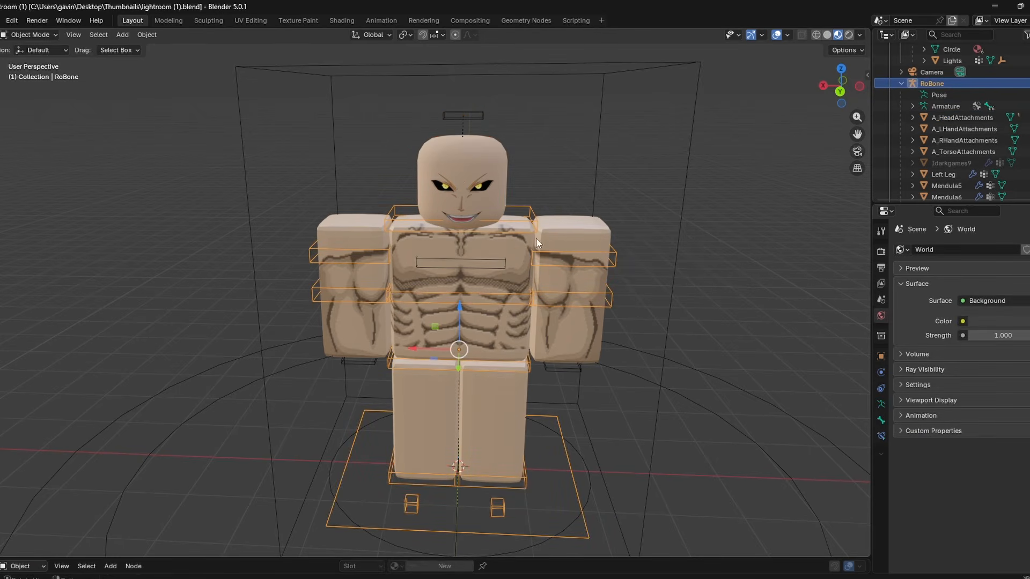
pyautogui.click(41, 77)
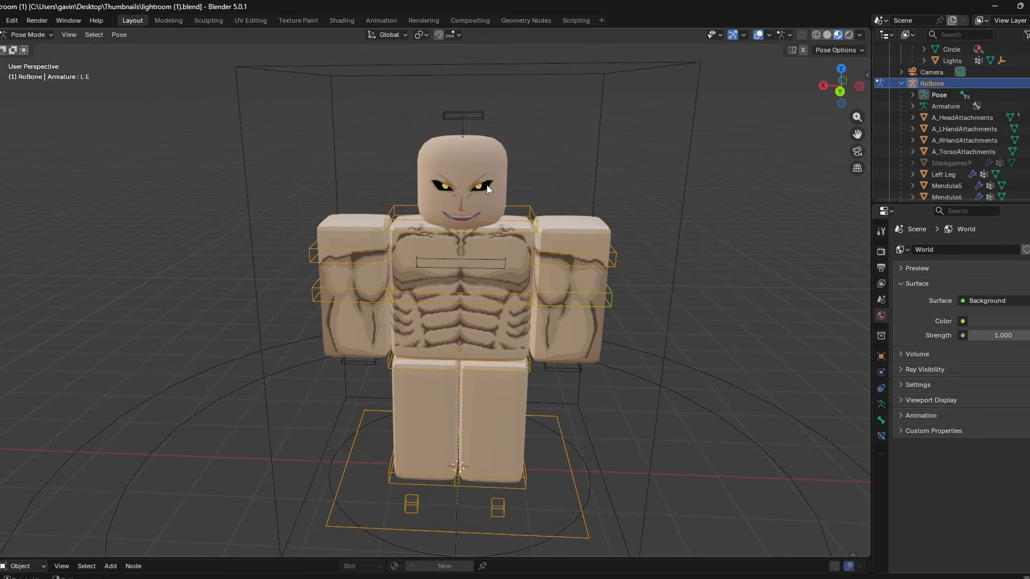
pyautogui.click(487, 184)
pyautogui.press('r')
pyautogui.press('r')
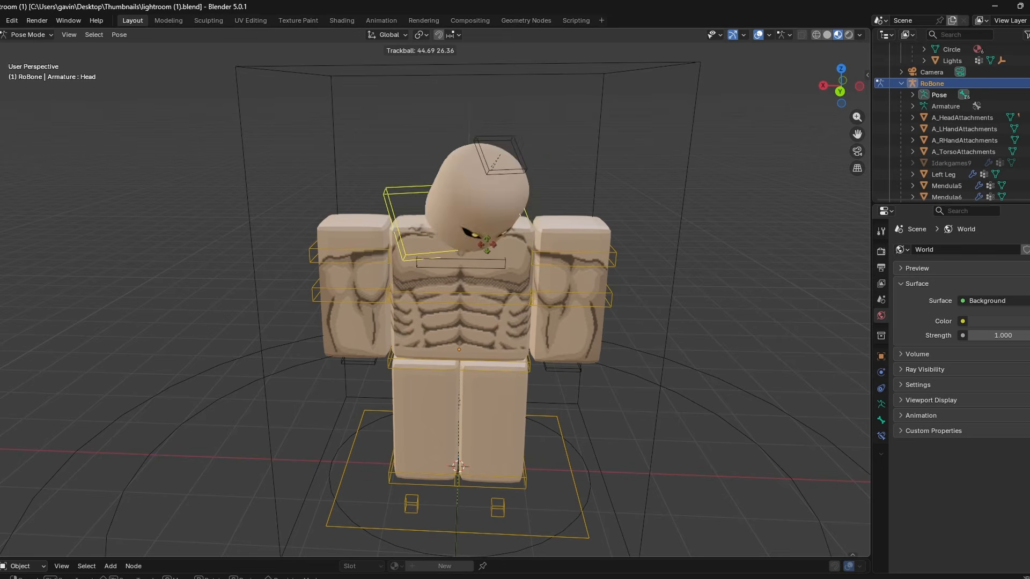
pyautogui.click(459, 193)
pyautogui.hotkey('ctrl', 'z')
pyautogui.hotkey('ctrl', 'Tab')
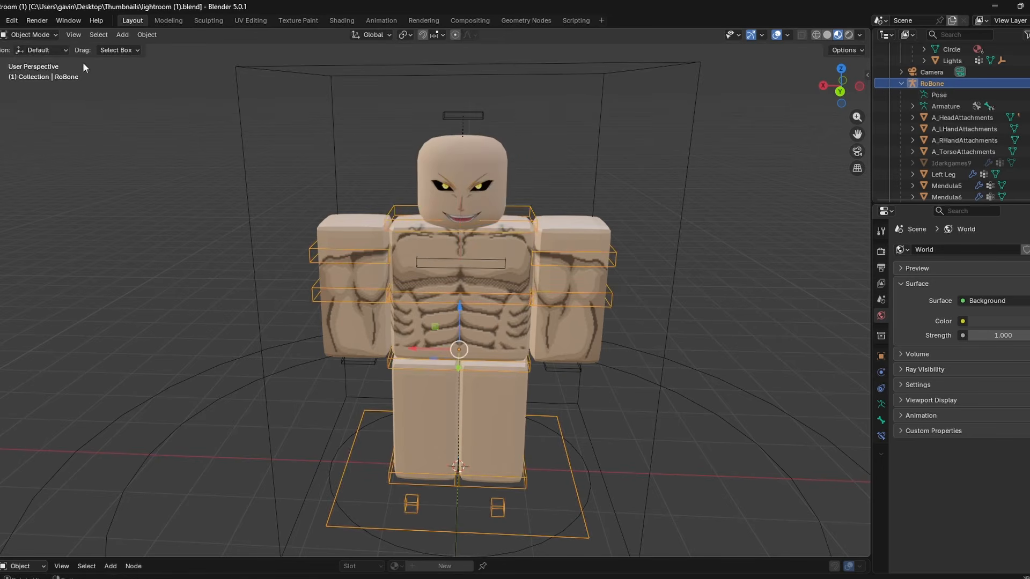
# - Import Hair.obj from the Ichigo hair folder as a Wavefront OBJ and move it up onto the rig's head
pyautogui.click(3, 21)
pyautogui.moveTo(18, 182)
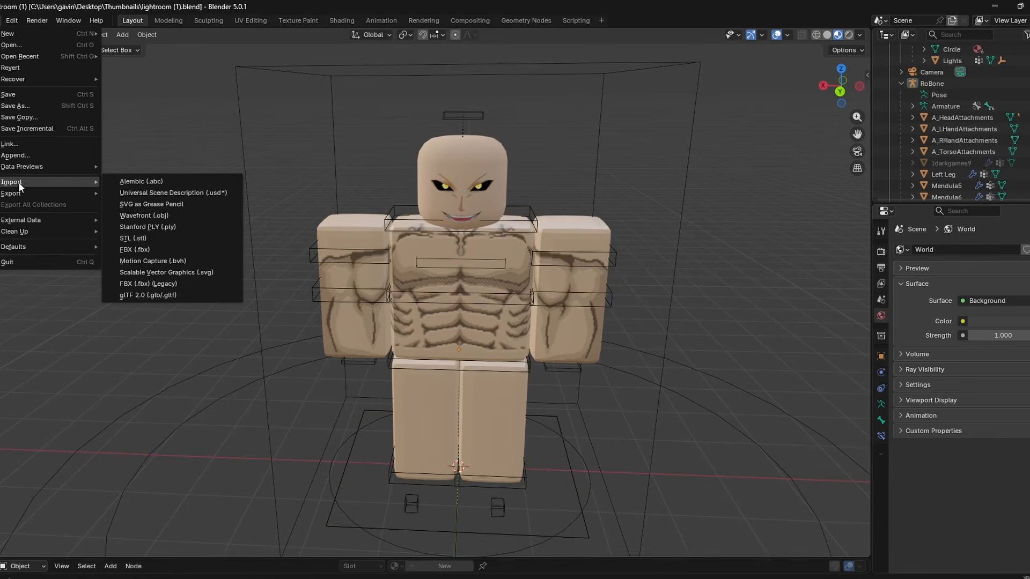
pyautogui.click(184, 214)
pyautogui.click(85, 412)
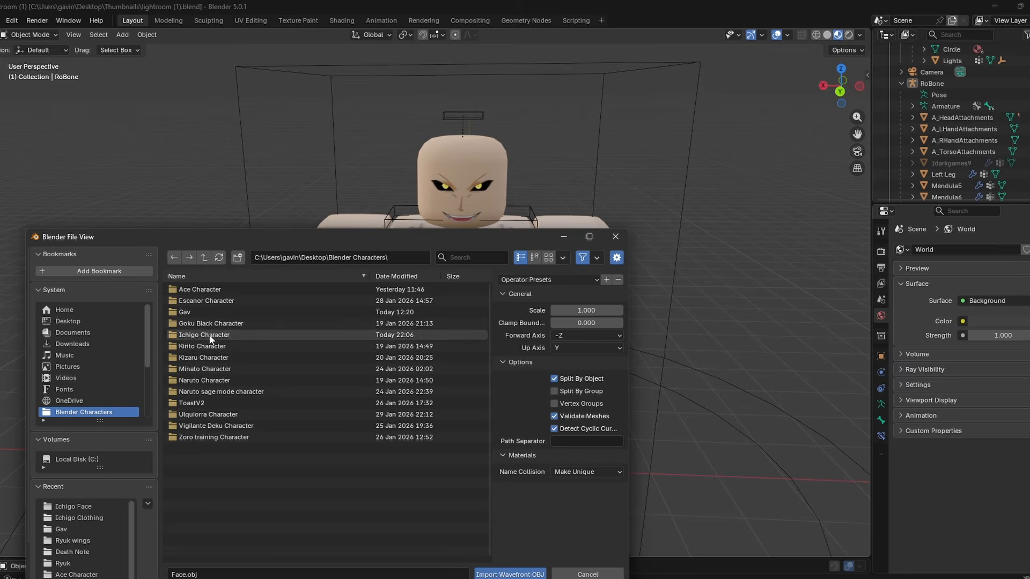
pyautogui.moveTo(458, 428); pyautogui.dragTo(457, 125)
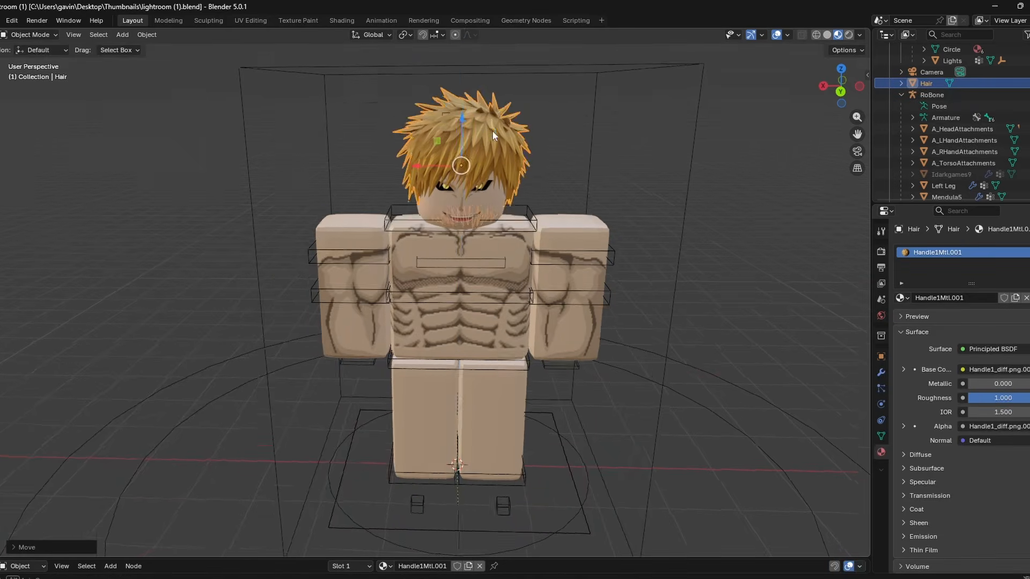
pyautogui.moveTo(492, 131); pyautogui.dragTo(678, 178, button='middle')
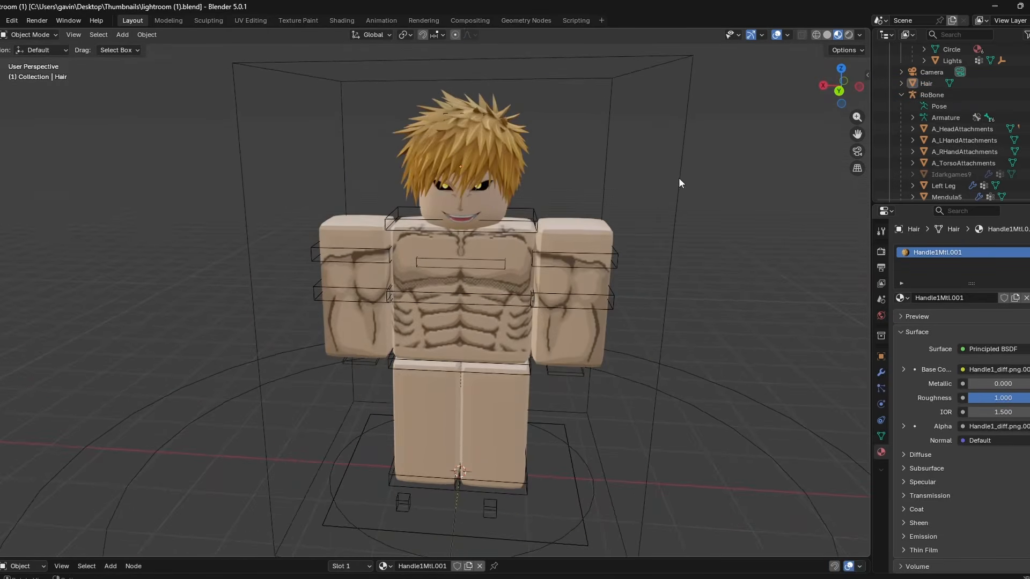
# - Parent the Hair mesh to the rig's A_HeadAttachments object
pyautogui.click(503, 149)
pyautogui.click(953, 130)
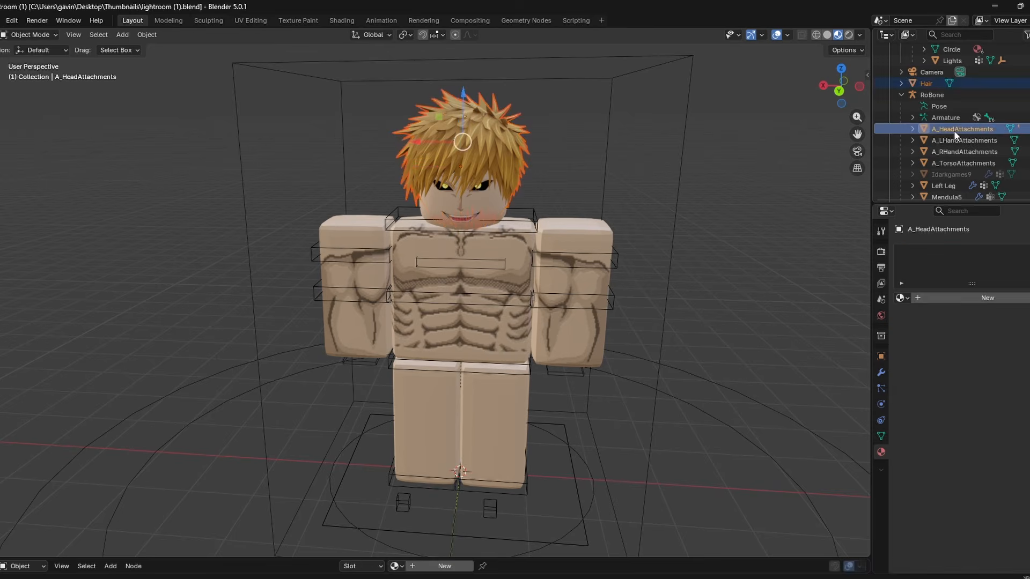
pyautogui.hotkey('ctrl', 'p')
pyautogui.click(615, 316)
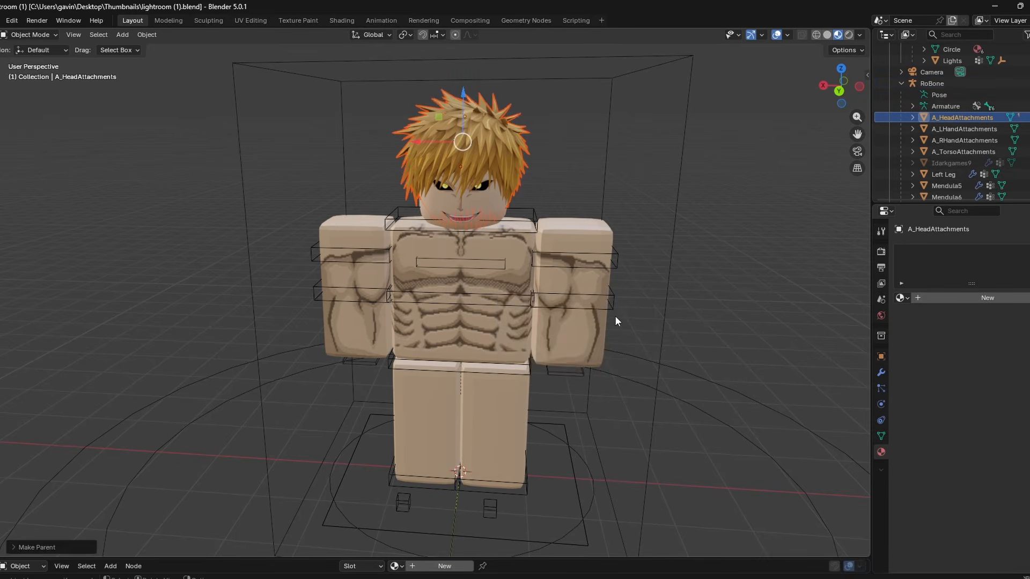
# - Check the RoBone armature in Pose Mode with the hair attached and return to Object Mode
pyautogui.click(614, 310)
pyautogui.click(35, 50)
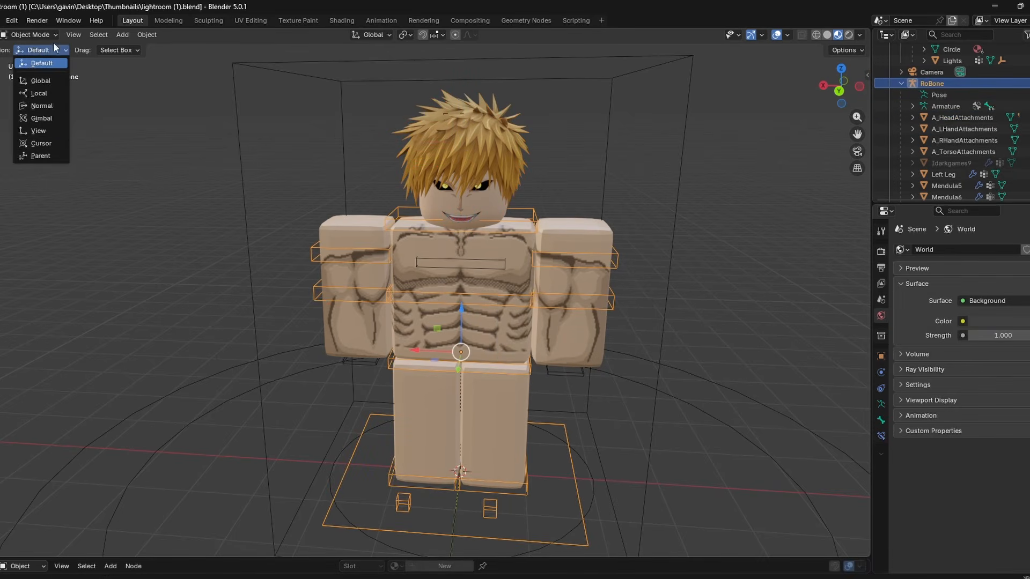
pyautogui.hotkey('ctrl', 'Tab')
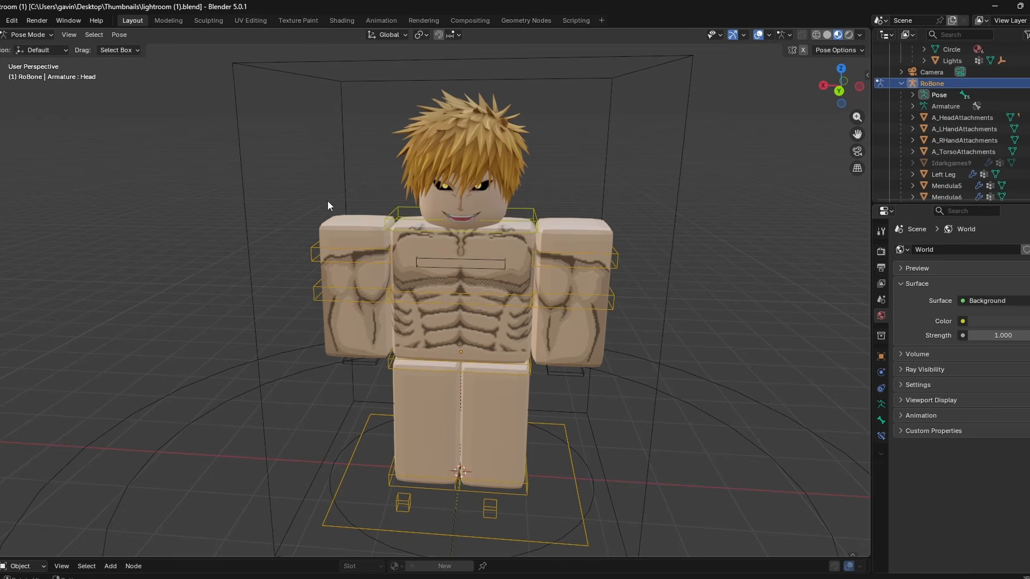
pyautogui.click(33, 36)
pyautogui.click(27, 46)
# - Import Mask.obj from the Ichigo mask folder as a Wavefront OBJ and move it up to the rig's face
pyautogui.click(1, 21)
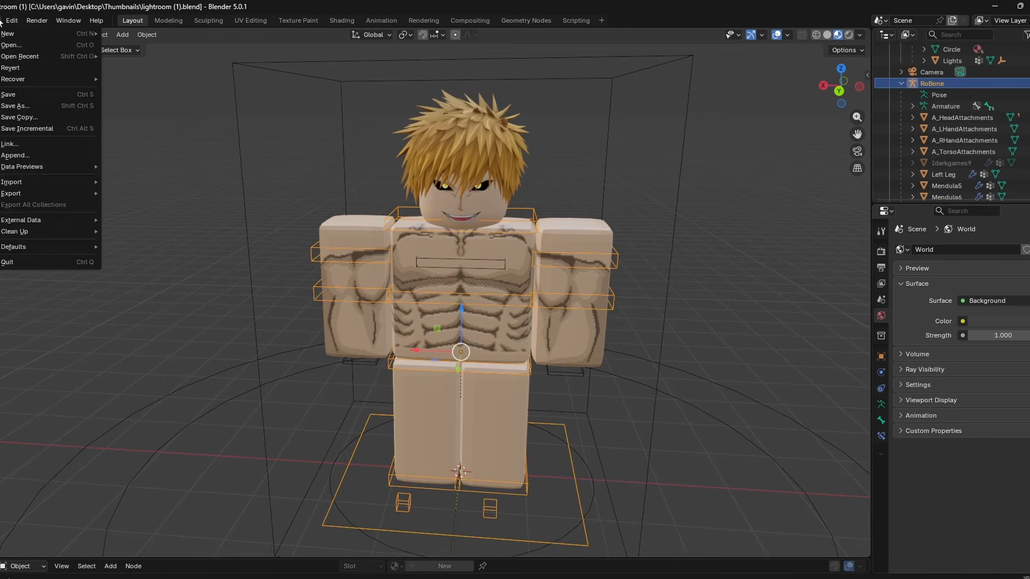
pyautogui.moveTo(58, 182)
pyautogui.click(188, 212)
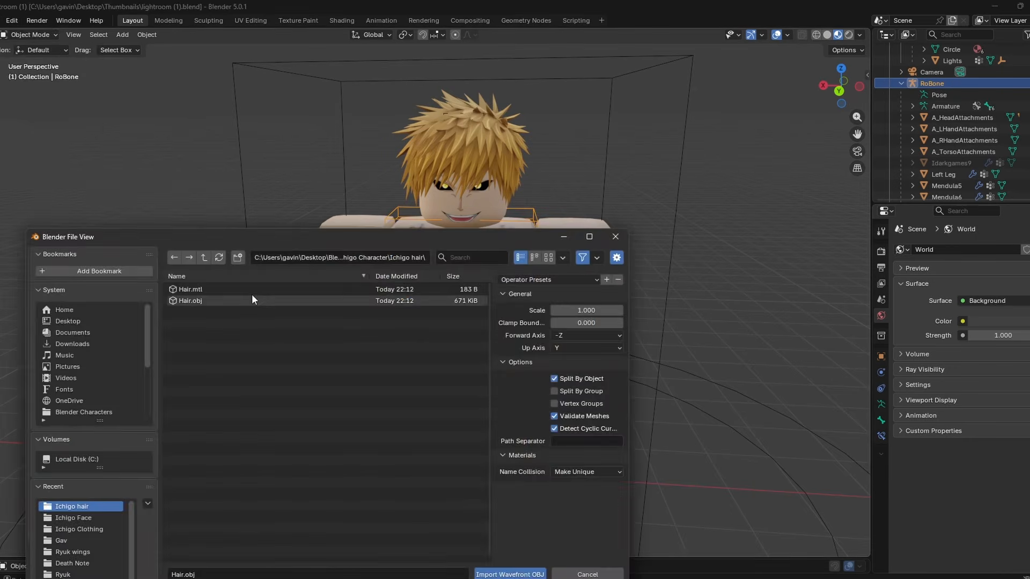
pyautogui.doubleClick(252, 294)
pyautogui.moveTo(454, 433); pyautogui.dragTo(467, 193)
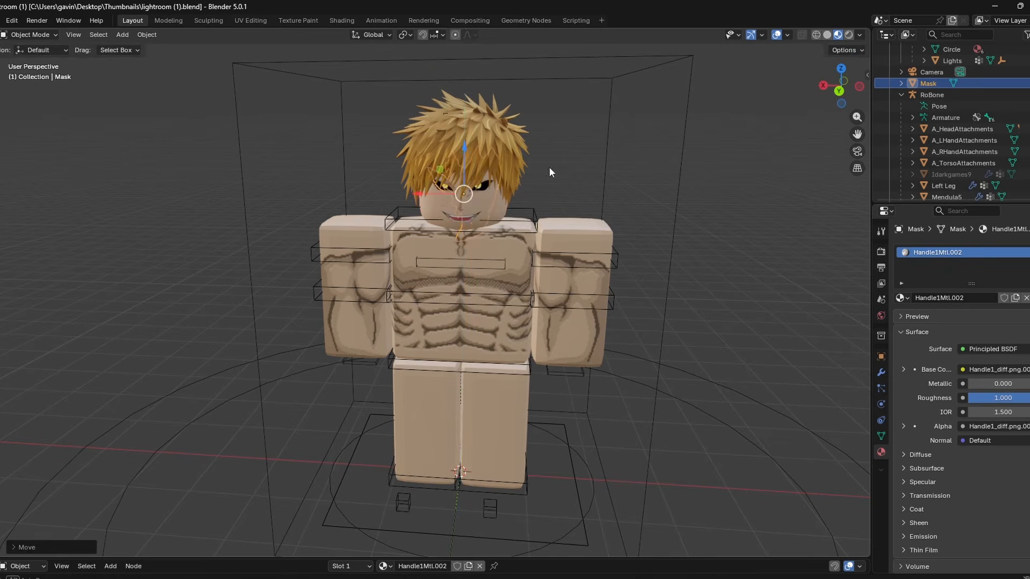
# - Fit the Mask mesh against the front of the face and parent it to the head attachments
pyautogui.moveTo(549, 166); pyautogui.dragTo(471, 198, button='middle')
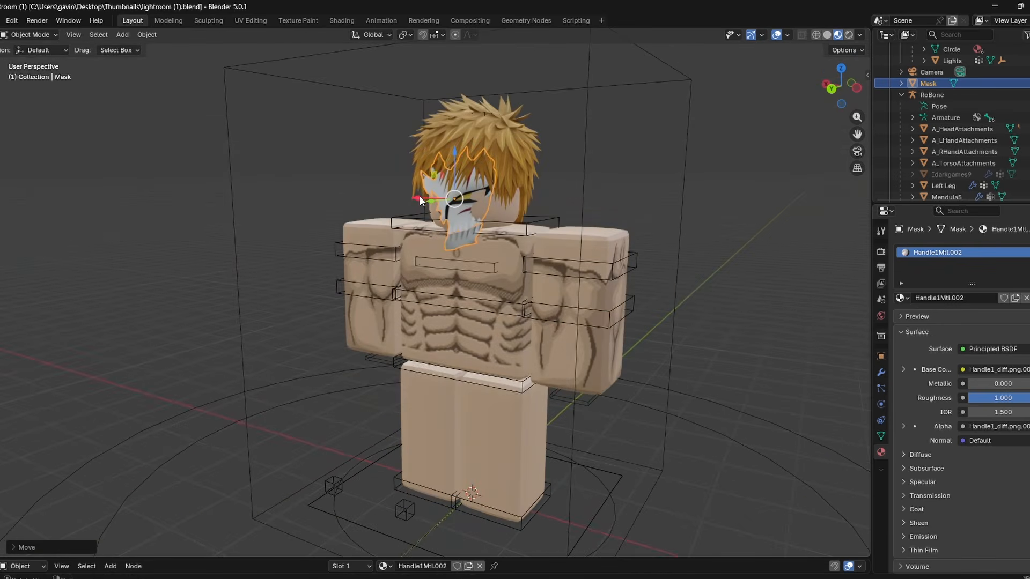
pyautogui.moveTo(419, 197); pyautogui.dragTo(432, 199)
pyautogui.moveTo(431, 198); pyautogui.dragTo(434, 199)
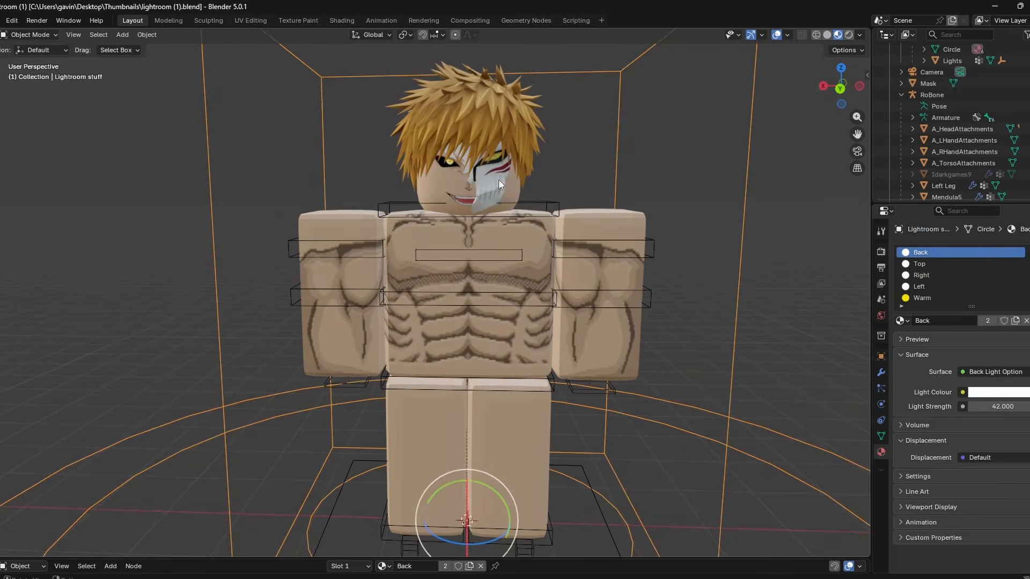
pyautogui.click(495, 180)
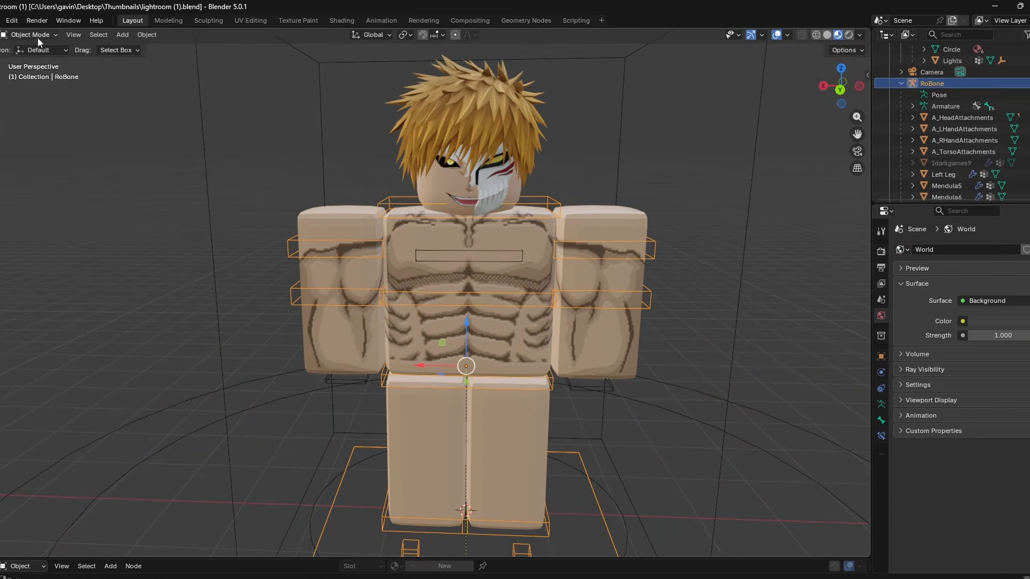
# - Test the Mask attachment by trackball-rotating the rig's Head bone in Pose Mode
pyautogui.click(38, 39)
pyautogui.click(41, 73)
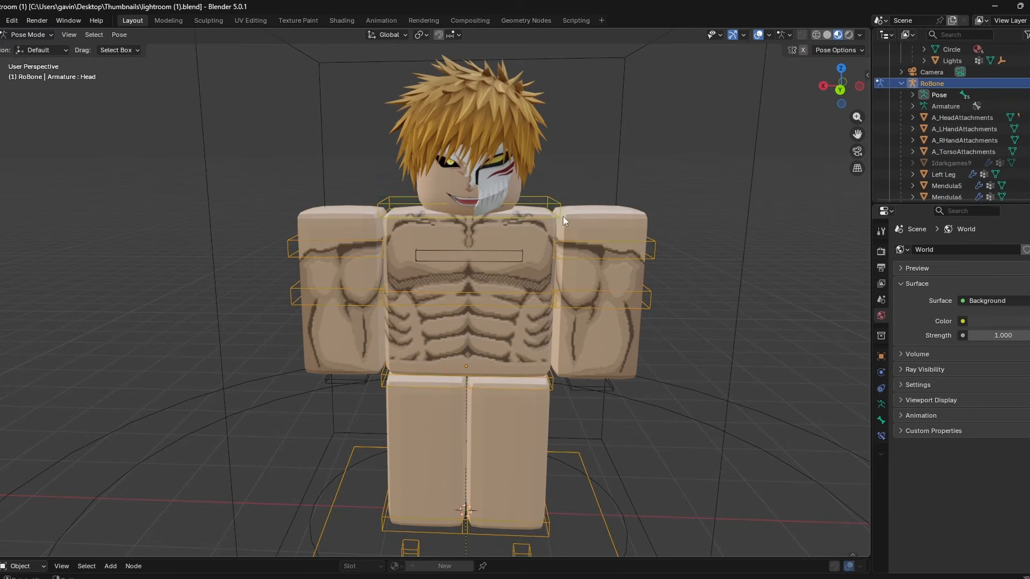
pyautogui.click(561, 216)
pyautogui.press('r')
pyautogui.press('r')
pyautogui.click(492, 171)
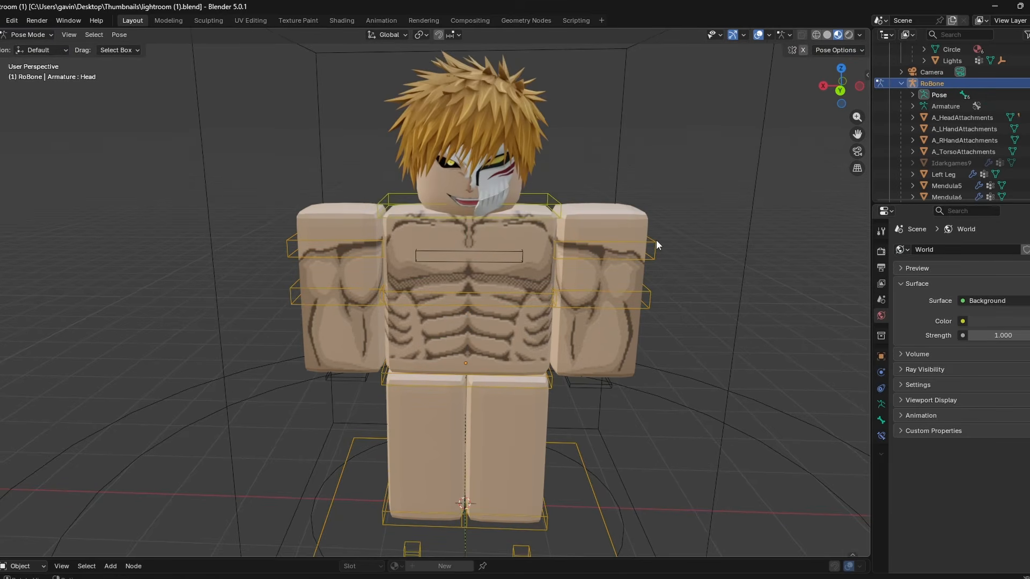
# - Import Robe.obj from the Ichigo Robe folder as a Wavefront OBJ and raise it to the rig's body
pyautogui.scroll(-2, 655, 241)
pyautogui.scroll(1, 529, 215)
pyautogui.click(2, 21)
pyautogui.moveTo(28, 181)
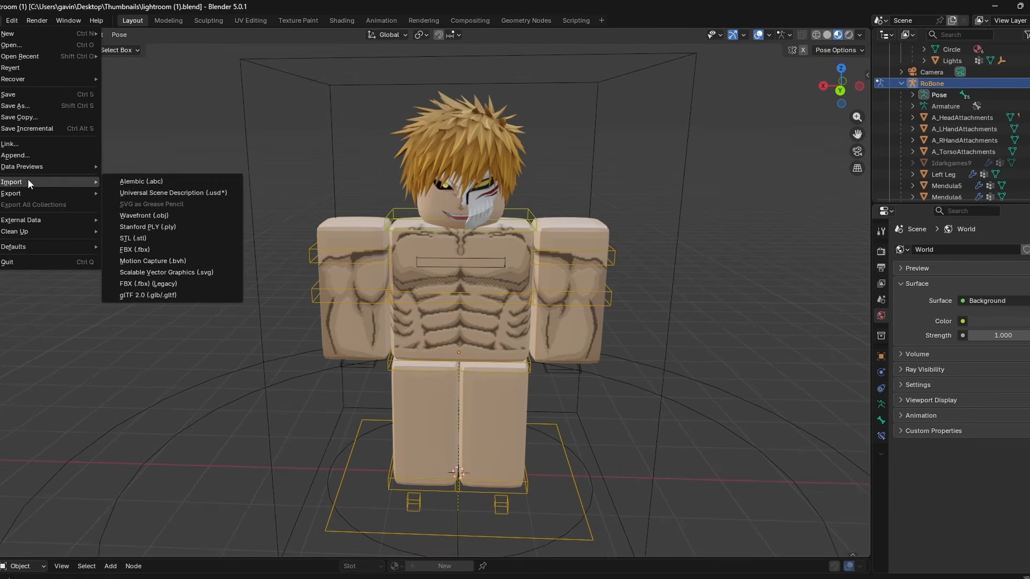
pyautogui.click(168, 217)
pyautogui.click(72, 411)
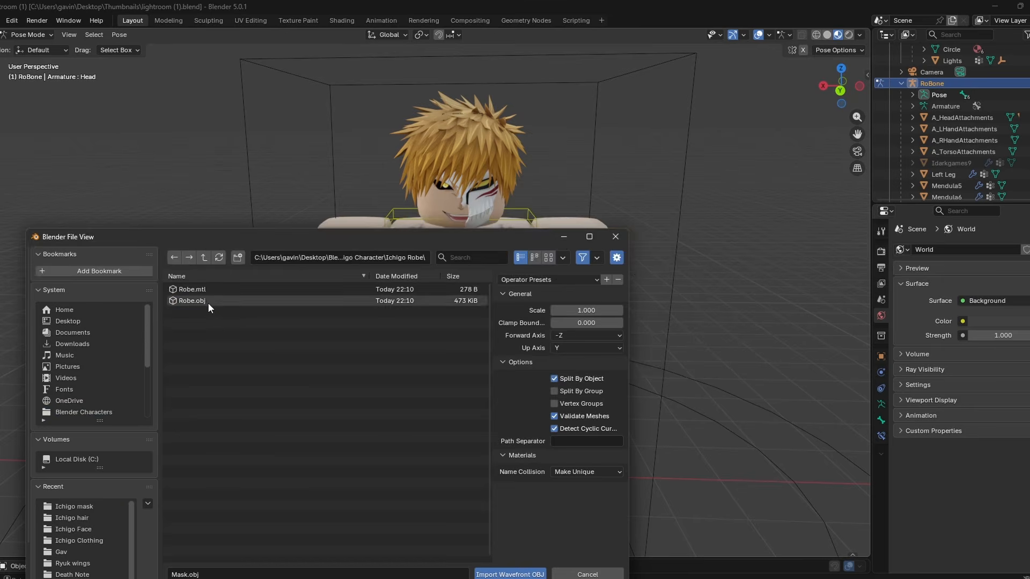
pyautogui.doubleClick(208, 301)
pyautogui.moveTo(459, 429); pyautogui.dragTo(468, 309)
pyautogui.moveTo(467, 309); pyautogui.dragTo(630, 288, button='middle')
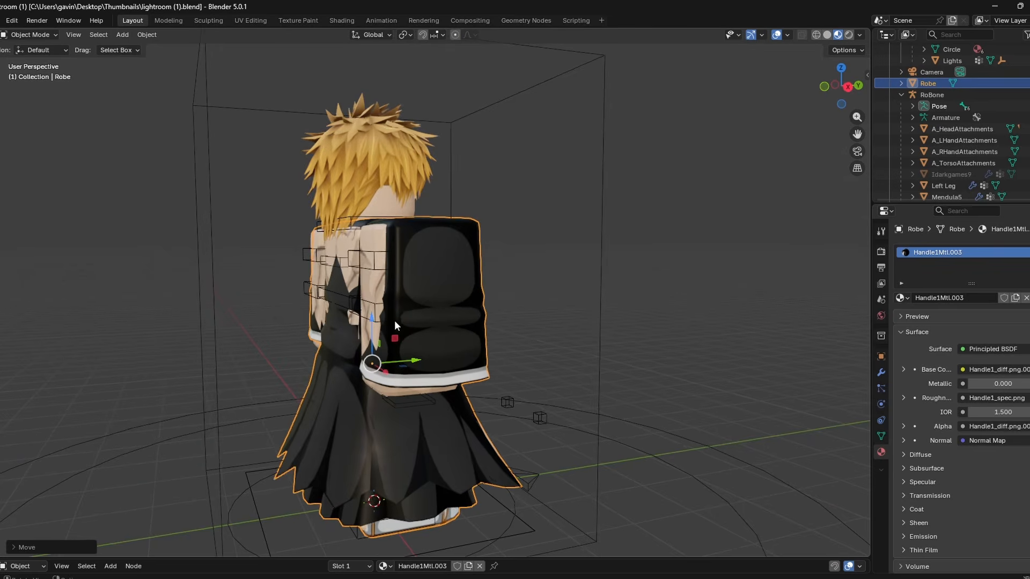
# - Shift the Robe along the Y axis onto the torso and arms, fine-tune its placement and check the fit all around
pyautogui.press('g')
pyautogui.press('y')
pyautogui.click(393, 353)
pyautogui.moveTo(394, 352); pyautogui.dragTo(324, 338, button='middle')
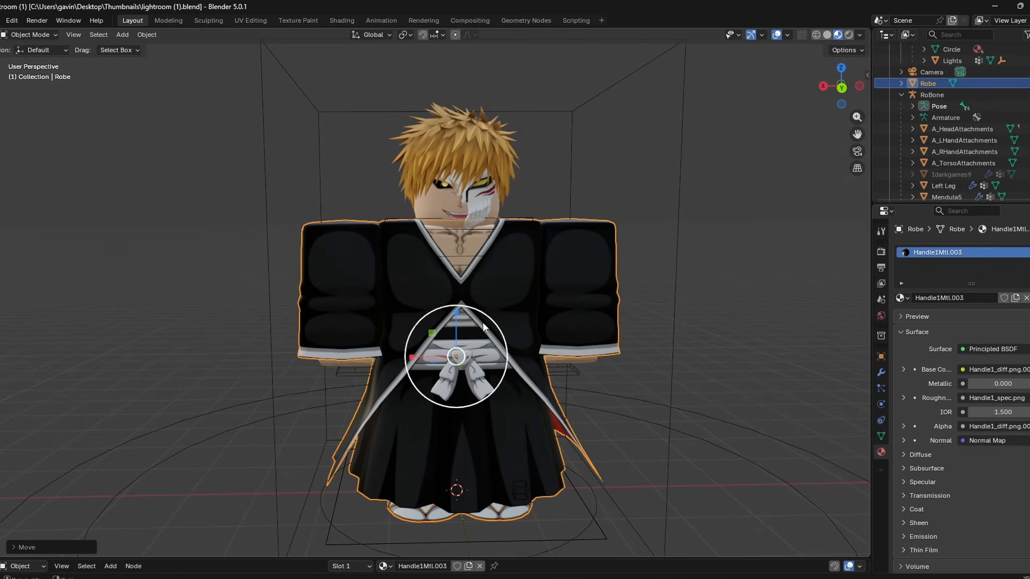
pyautogui.moveTo(490, 317); pyautogui.dragTo(455, 310)
pyautogui.moveTo(671, 276); pyautogui.dragTo(869, 241, button='middle')
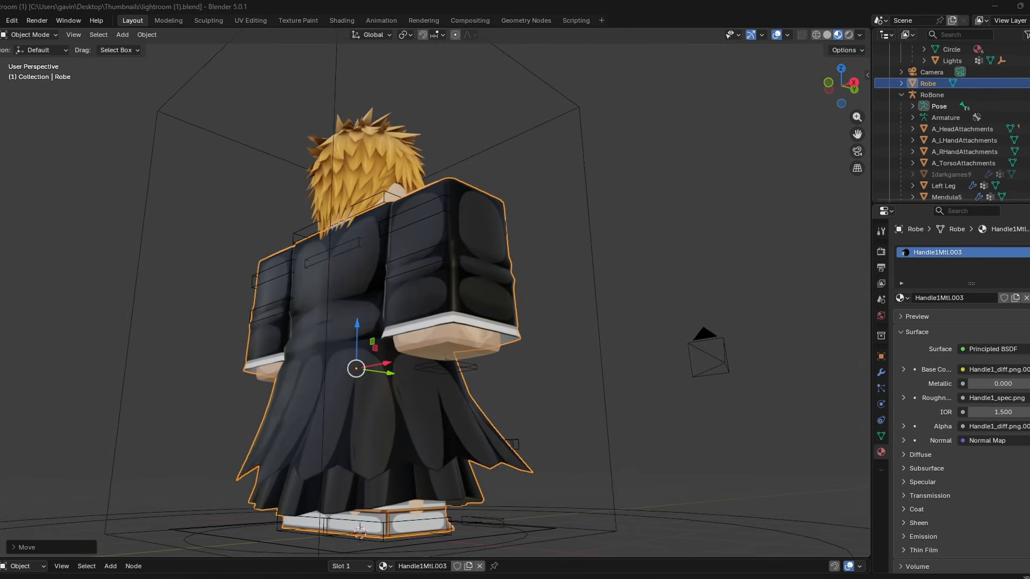
pyautogui.moveTo(579, 258); pyautogui.dragTo(378, 284, button='middle')
pyautogui.scroll(-1, 483, 308)
pyautogui.moveTo(577, 294); pyautogui.dragTo(618, 298, button='middle')
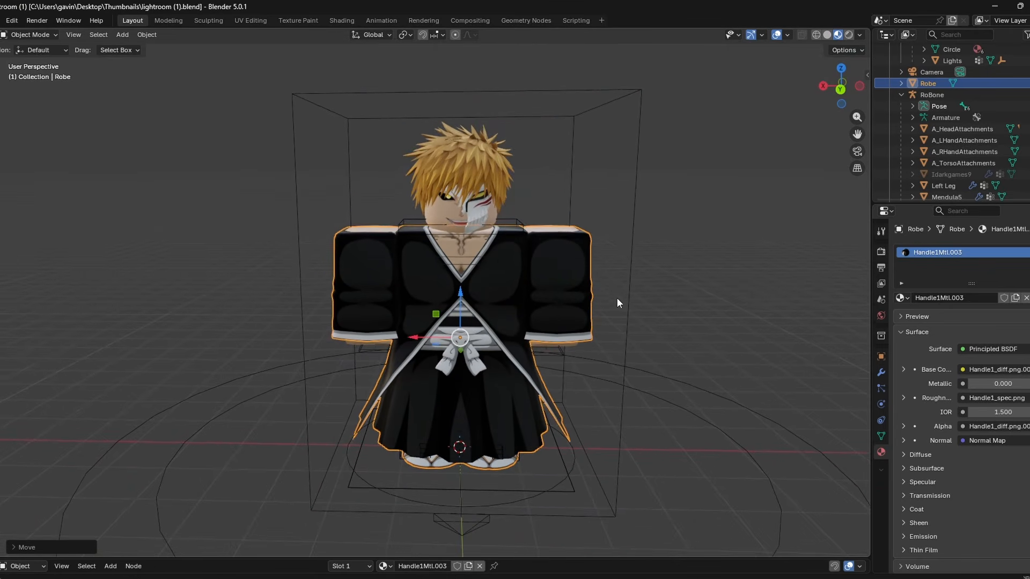
# - Move the Robe along the X axis clear of the rig and enter Edit Mode on its mesh
pyautogui.moveTo(416, 339); pyautogui.dragTo(751, 344)
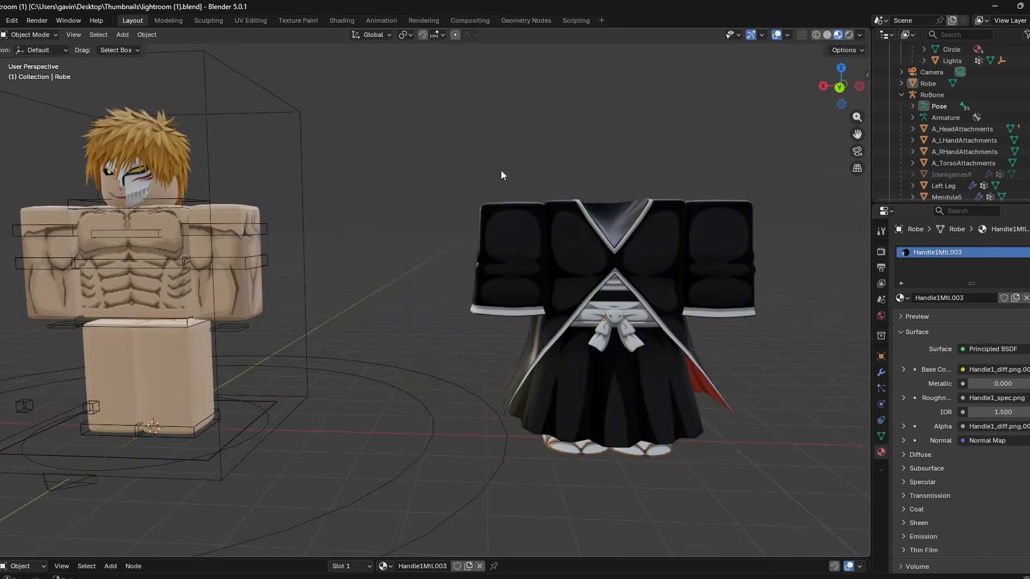
pyautogui.scroll(3, 571, 266)
pyautogui.press('Tab')
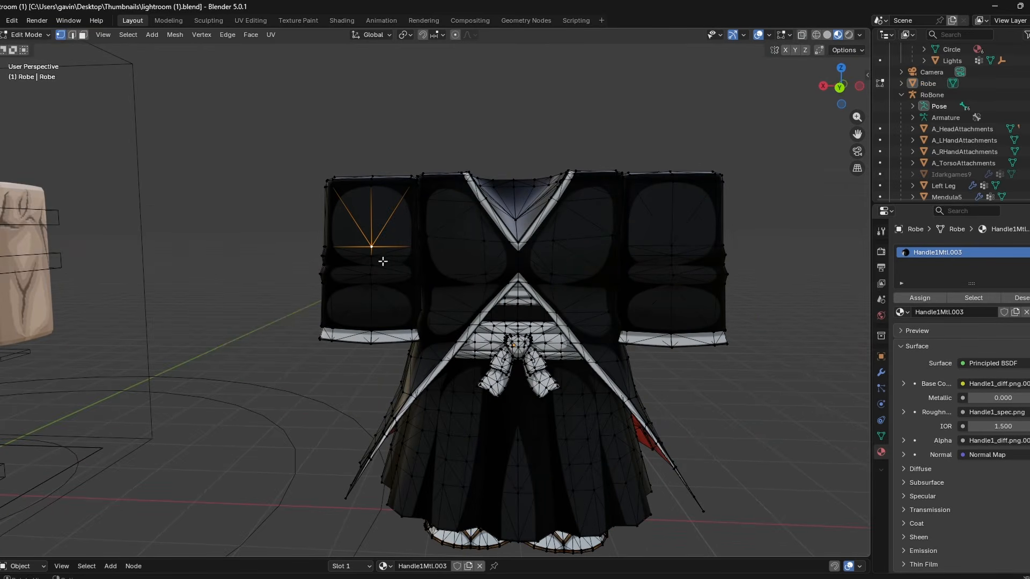
# - Try to merge the Robe's selected sleeve vertex by distance
pyautogui.press('m')
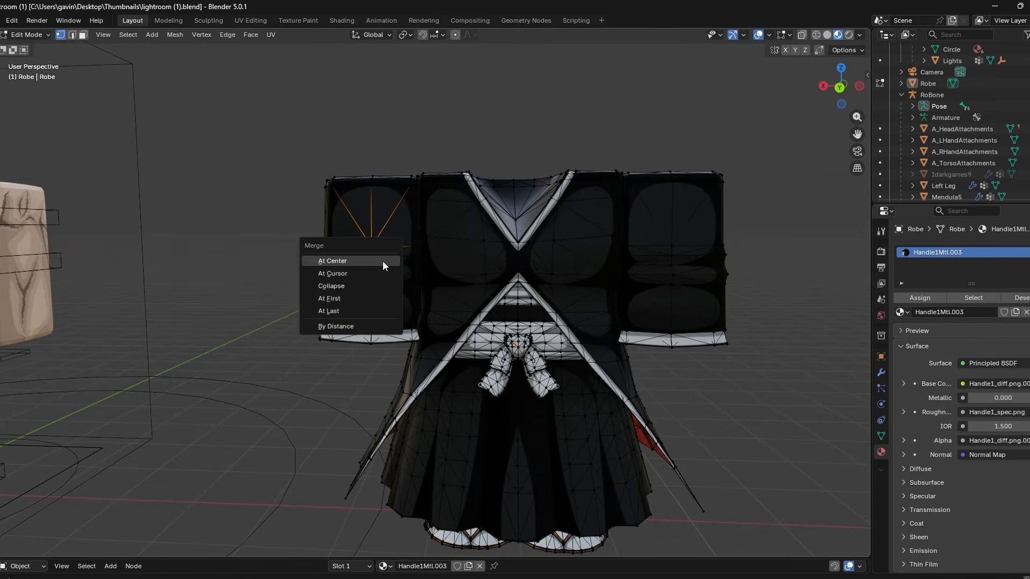
pyautogui.click(334, 326)
pyautogui.click(299, 264)
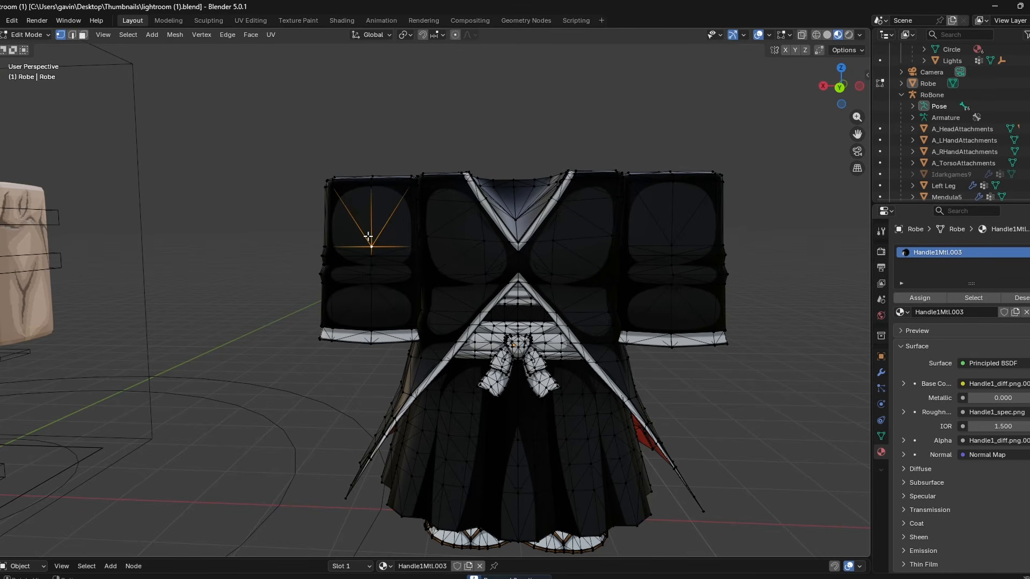
# - Select the linked black geometry of the Robe's sleeve on the character's right arm
pyautogui.hotkey('ctrl', 'l')
pyautogui.moveTo(368, 236); pyautogui.dragTo(474, 207, button='middle')
pyautogui.press('l')
pyautogui.press('l')
pyautogui.scroll(8, 474, 207)
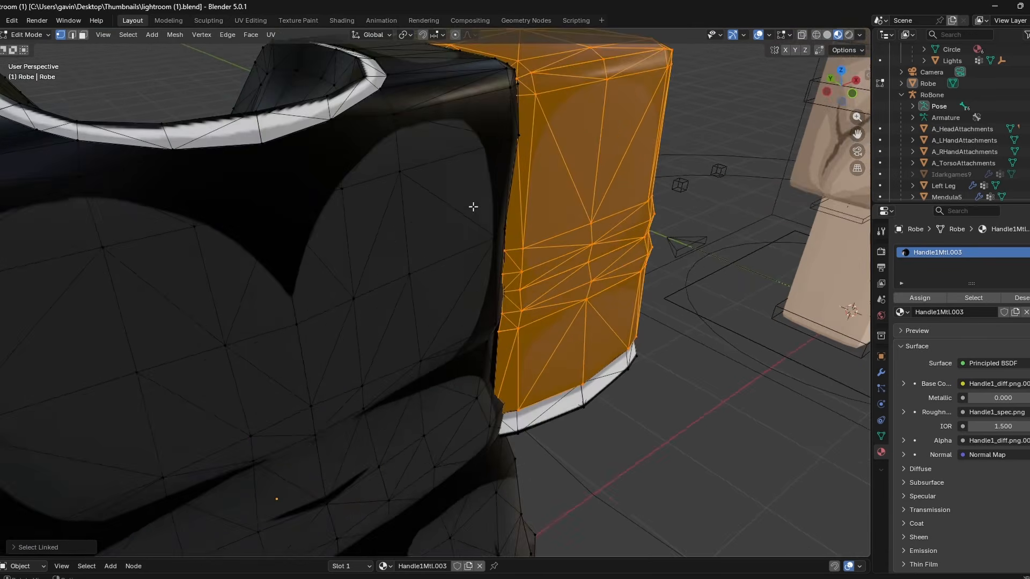
pyautogui.scroll(-8, 483, 214)
# - Try to add the white cuff of the Robe's right-arm sleeve to the linked selection
pyautogui.press('l')
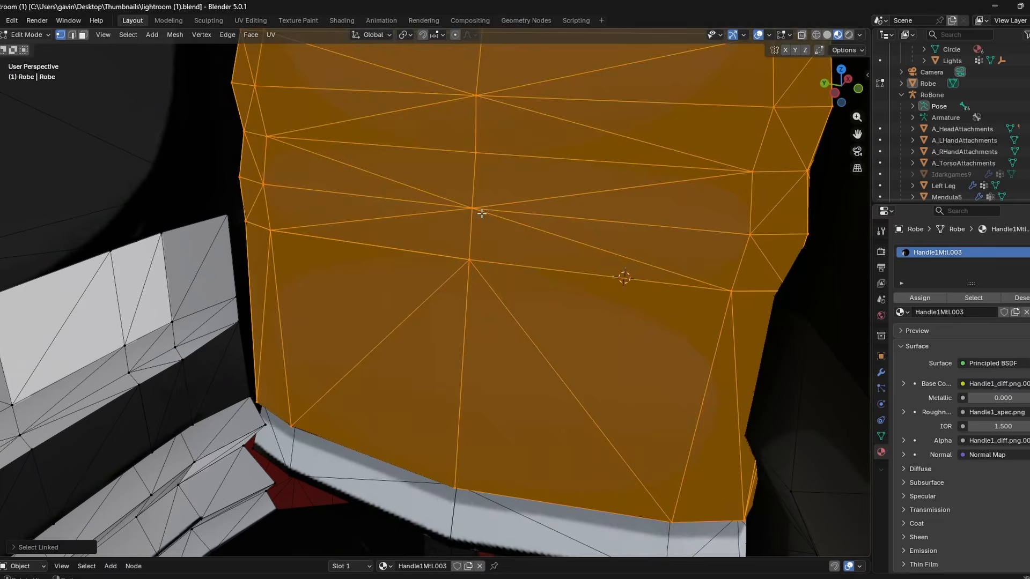
pyautogui.scroll(5, 480, 212)
pyautogui.scroll(-4, 554, 223)
pyautogui.moveTo(583, 191); pyautogui.dragTo(379, 282, button='middle')
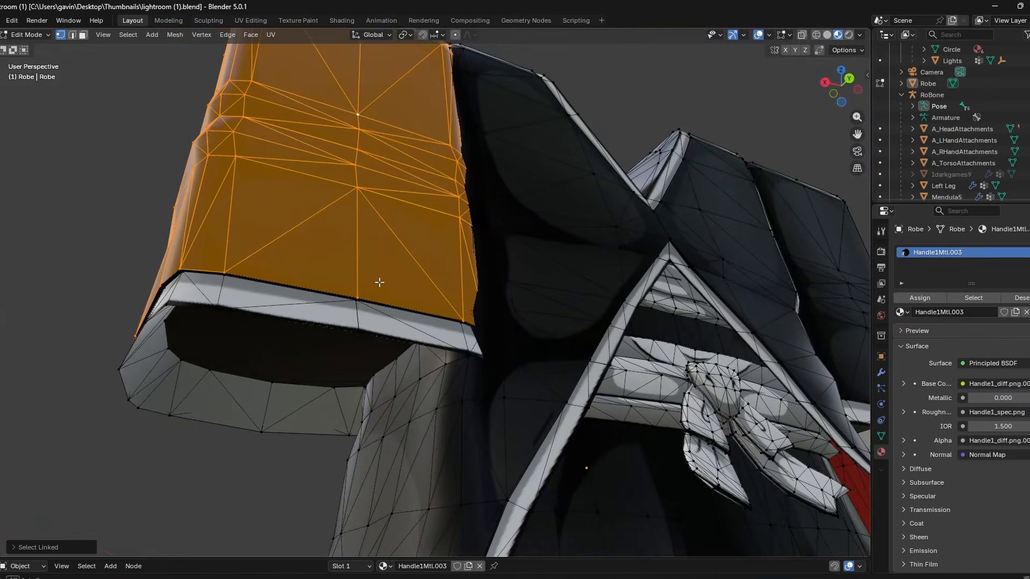
pyautogui.press('l')
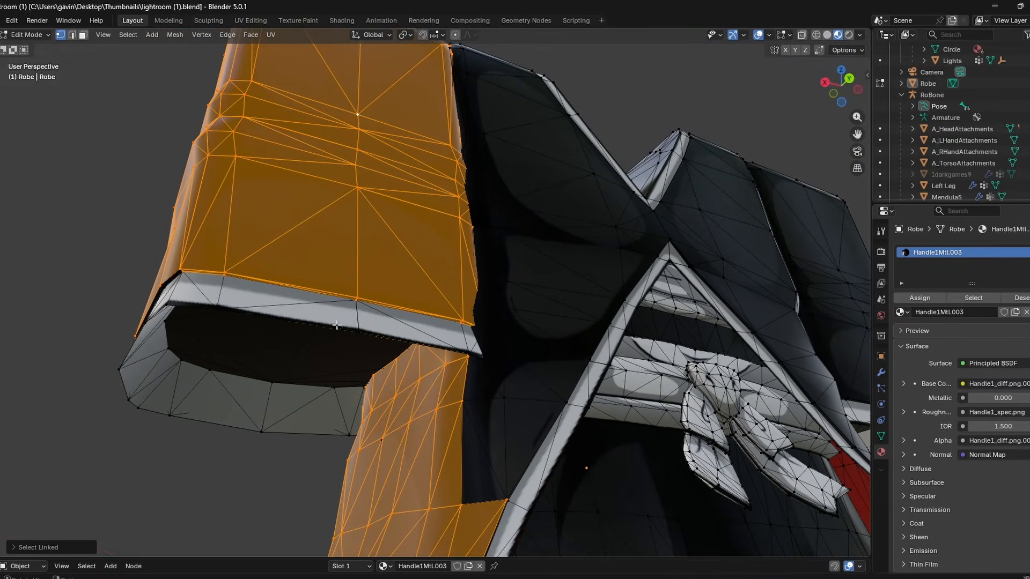
pyautogui.scroll(-3, 384, 392)
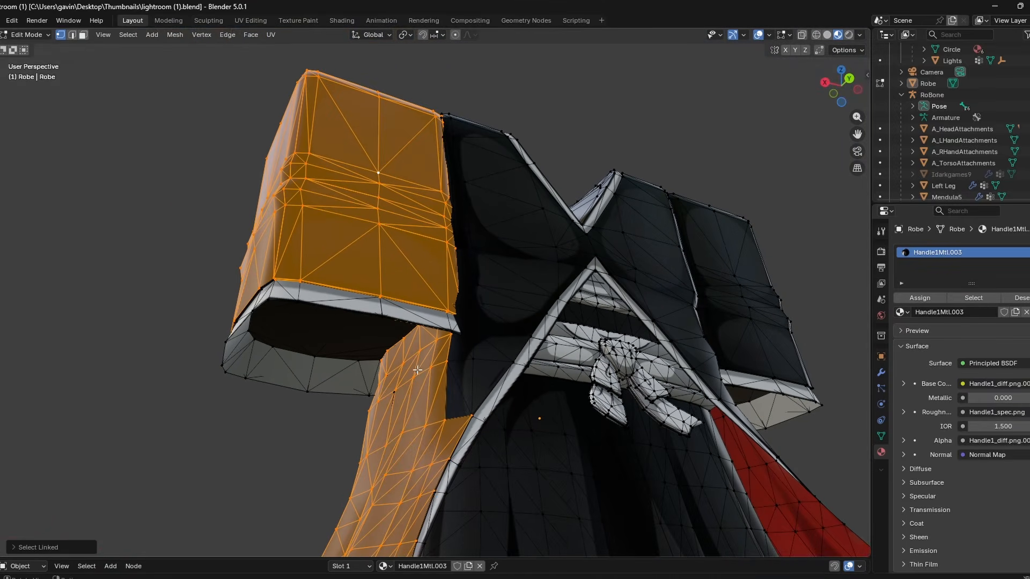
pyautogui.hotkey('ctrl', 'z')
# - Try to extend the linked selection to the right-arm sleeve's inner lining and the inside of its cuff
pyautogui.moveTo(418, 333); pyautogui.dragTo(391, 328, button='middle')
pyautogui.scroll(1, 413, 348)
pyautogui.press('l')
pyautogui.hotkey('ctrl', 'z')
pyautogui.press('l')
pyautogui.press('l')
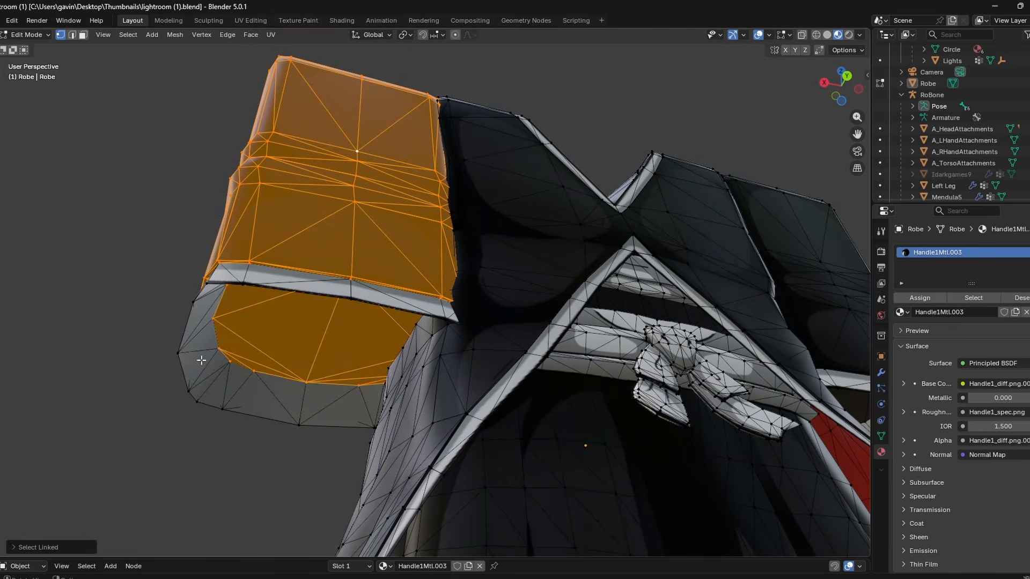
pyautogui.press('l')
pyautogui.moveTo(223, 276); pyautogui.dragTo(367, 395, button='middle')
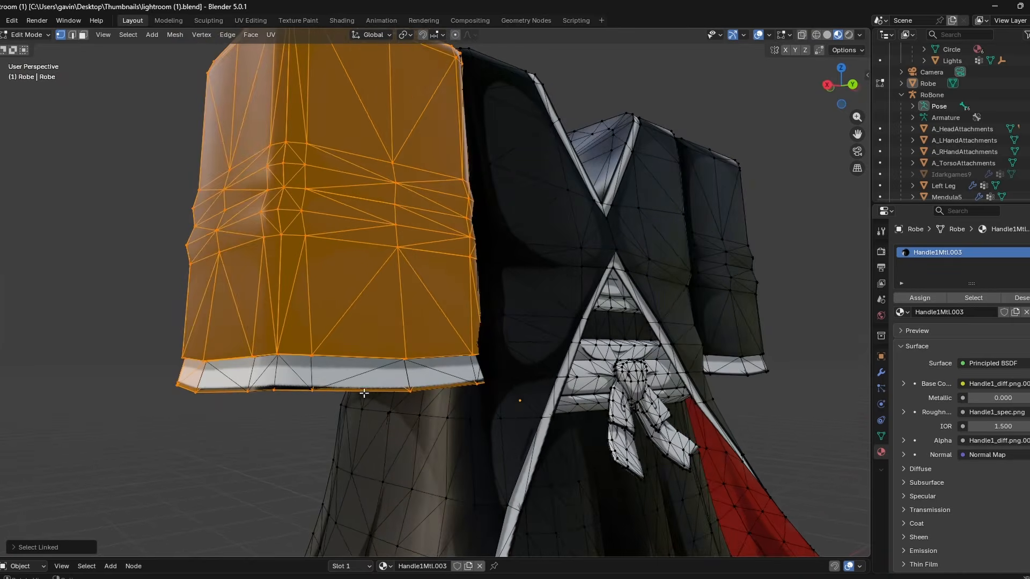
pyautogui.scroll(-5, 514, 292)
# - Separate the selected black sleeve on the character's right arm from the Robe into its own object
pyautogui.press('p')
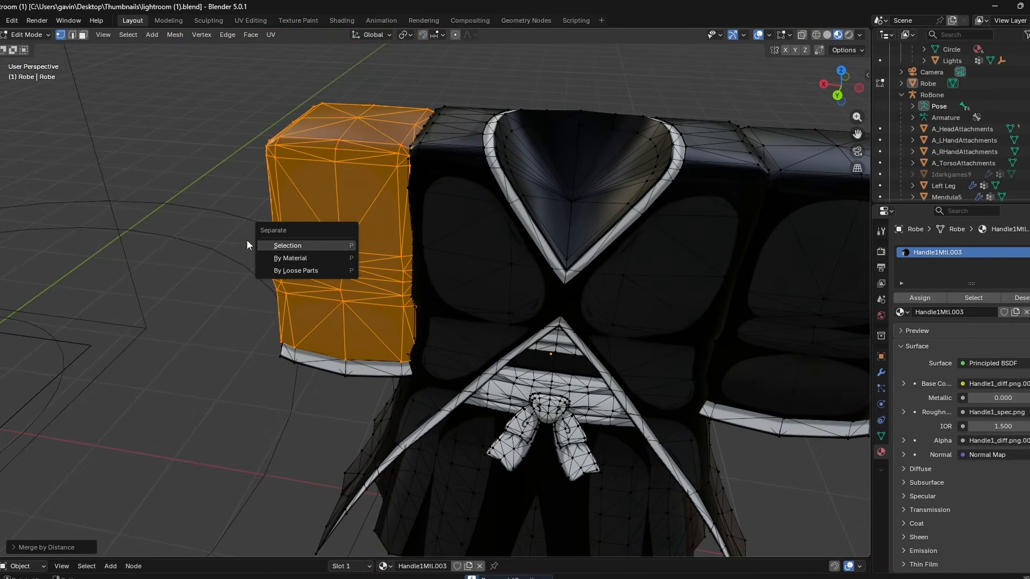
pyautogui.click(296, 245)
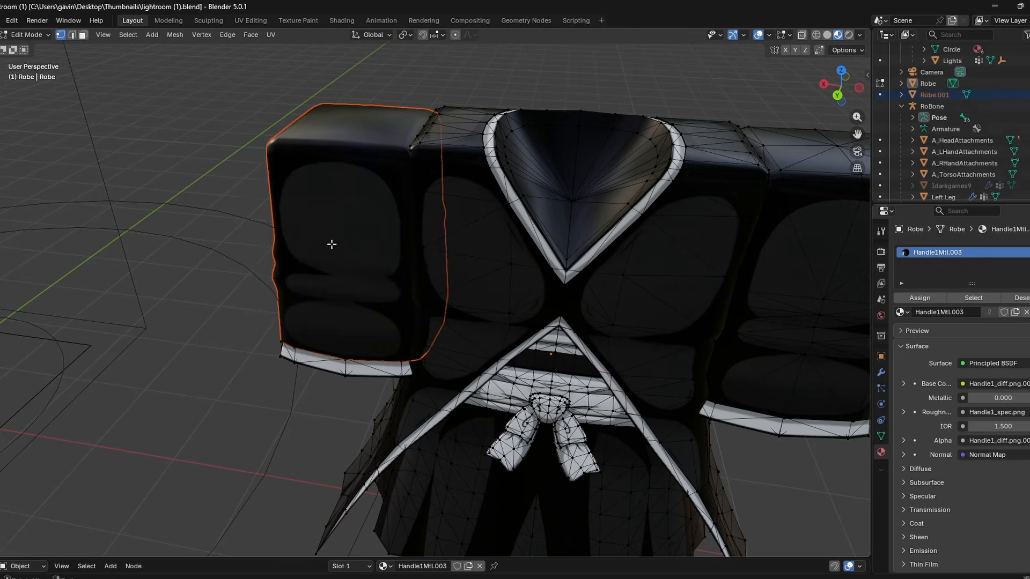
pyautogui.moveTo(334, 242); pyautogui.dragTo(422, 232, button='middle')
pyautogui.scroll(-4, 421, 231)
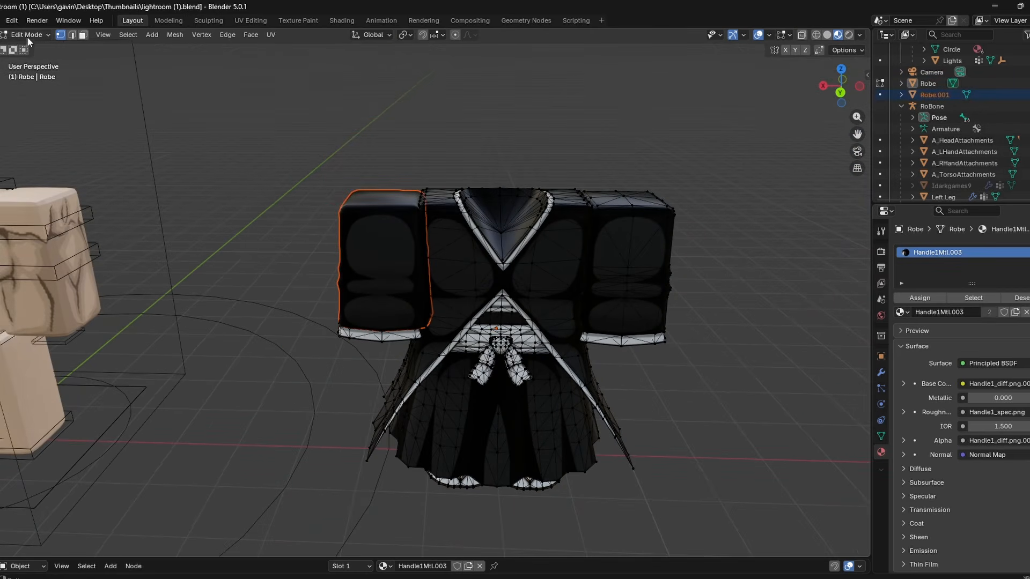
# - Return to Object Mode and move the separated right-arm sleeve along the X axis clear of the Robe
pyautogui.press('Tab')
pyautogui.scroll(4, 323, 227)
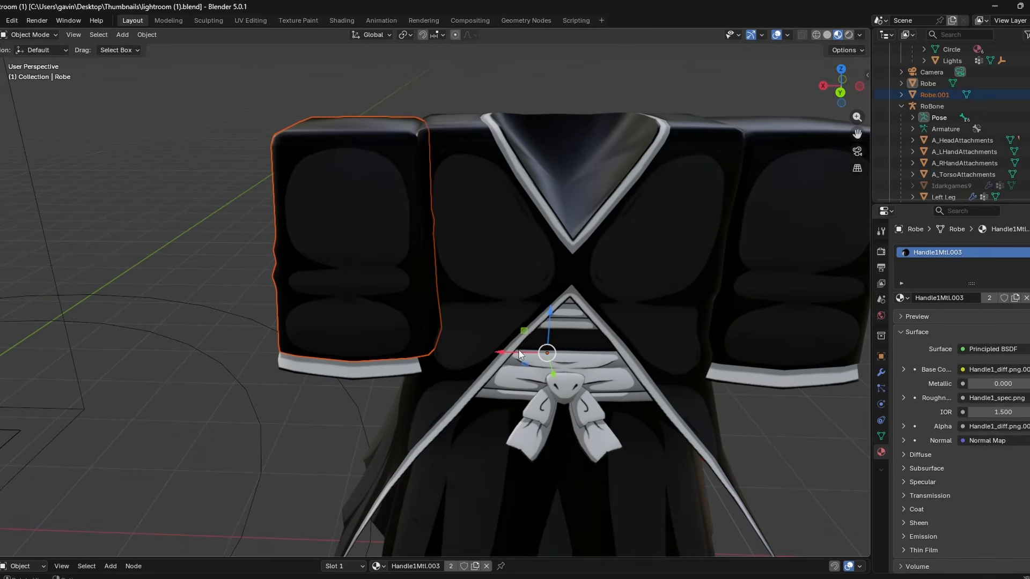
pyautogui.press('g')
pyautogui.moveTo(395, 333); pyautogui.dragTo(321, 339)
# - Enter Edit Mode on the Robe and select the linked black sleeve geometry on the character's left arm
pyautogui.click(336, 355)
pyautogui.scroll(-3, 335, 355)
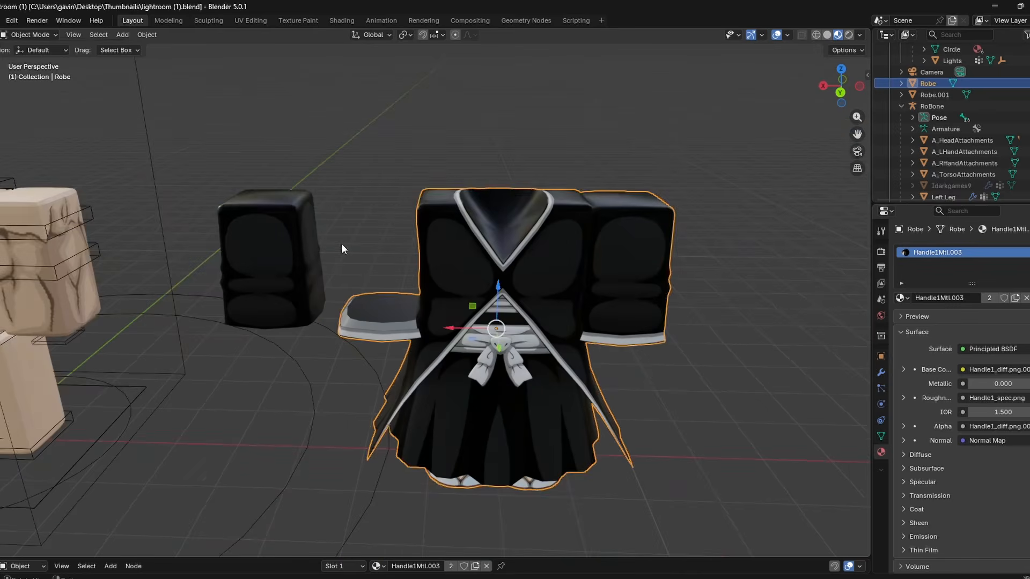
pyautogui.click(342, 244)
pyautogui.click(365, 318)
pyautogui.press('Tab')
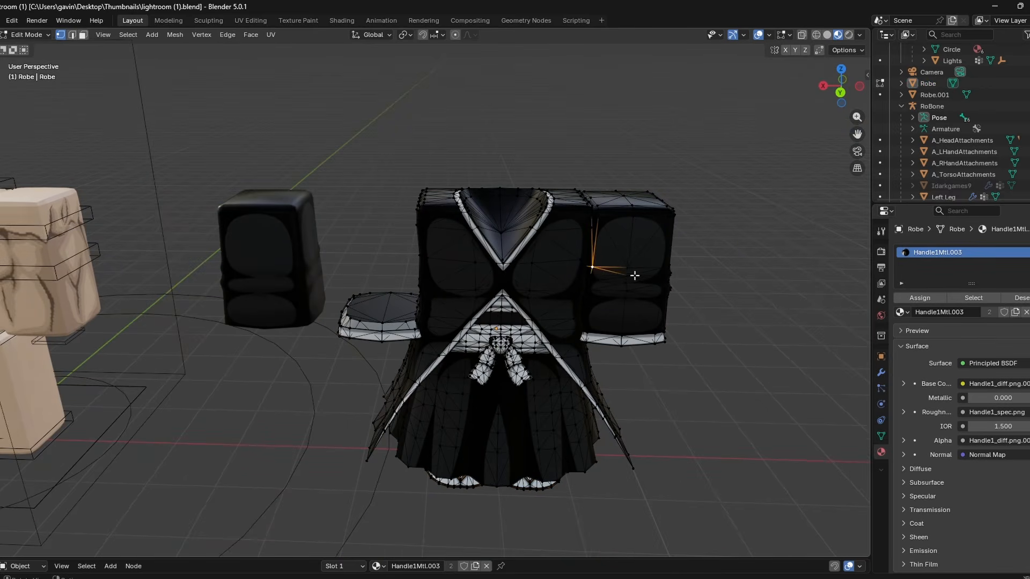
pyautogui.scroll(4, 635, 275)
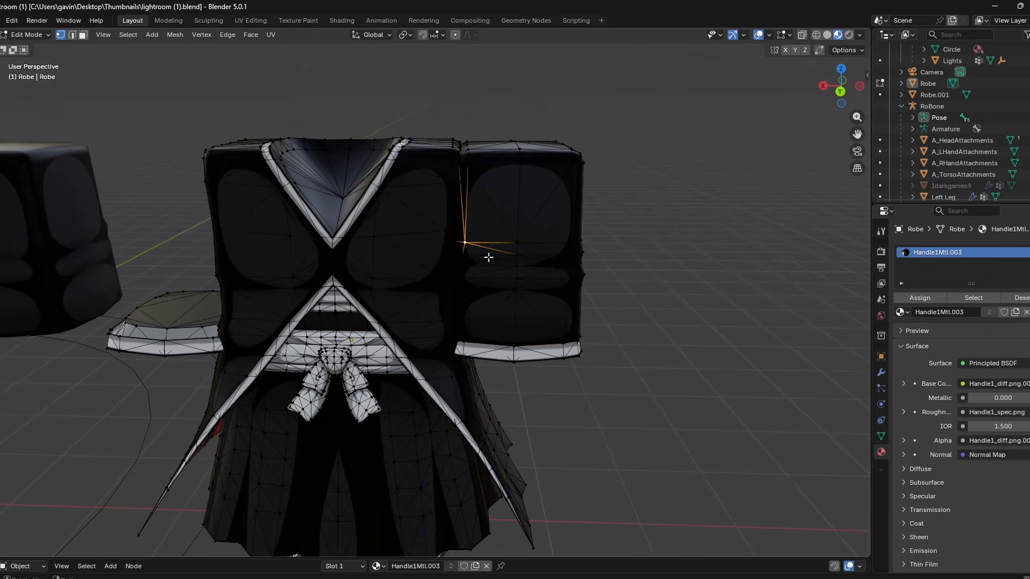
pyautogui.hotkey('ctrl', 'l')
pyautogui.moveTo(488, 257); pyautogui.dragTo(527, 176, button='middle')
pyautogui.press('l')
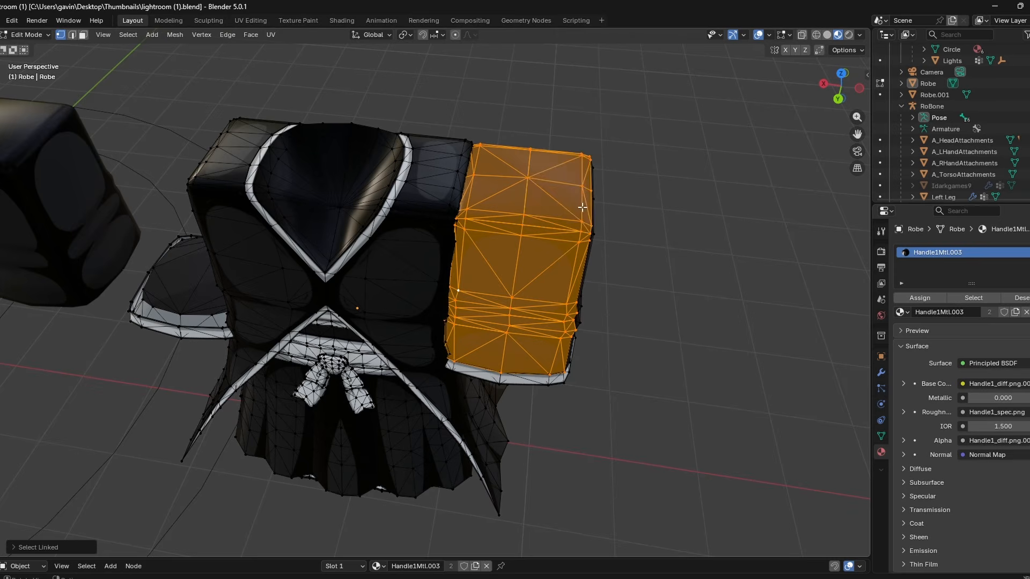
pyautogui.moveTo(583, 208); pyautogui.dragTo(356, 235, button='middle')
pyautogui.scroll(6, 356, 235)
pyautogui.scroll(-6, 356, 236)
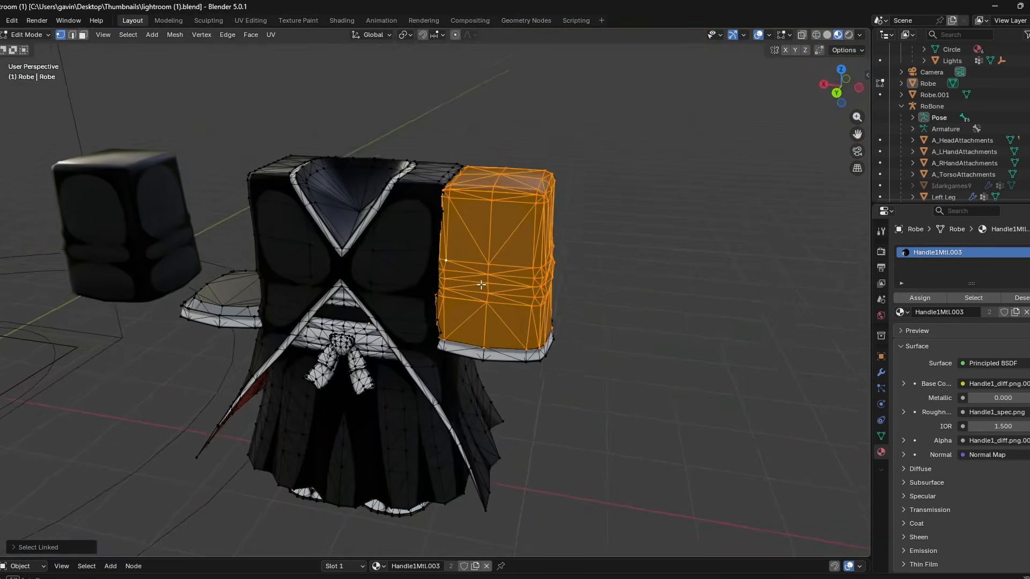
# - Separate the selected left-arm sleeve from the Robe and move it along the X axis clear of the body
pyautogui.press('p')
pyautogui.click(445, 285)
pyautogui.press('Tab')
pyautogui.click(474, 284)
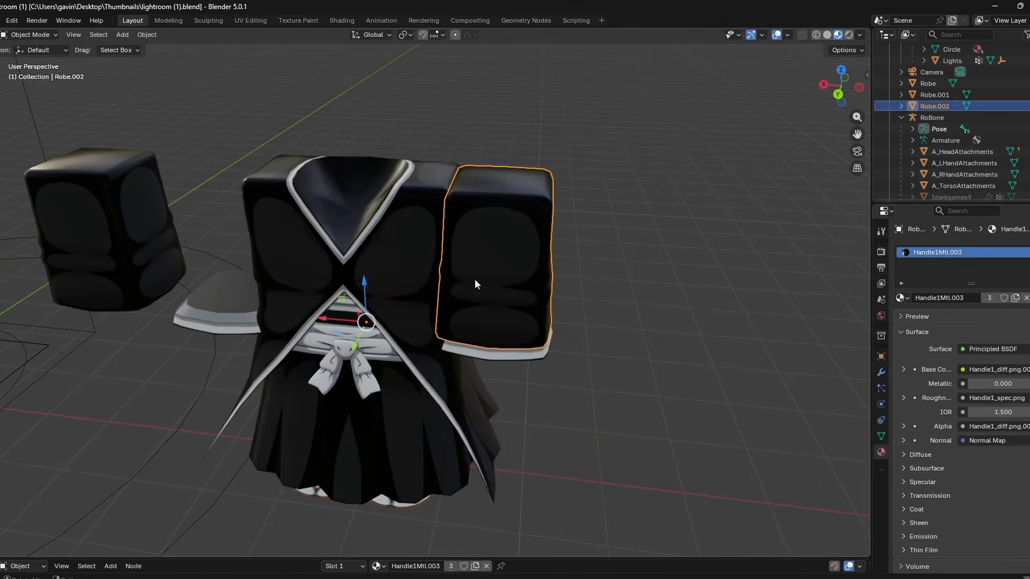
pyautogui.moveTo(332, 319); pyautogui.dragTo(574, 301)
pyautogui.click(574, 301)
# - Enter Edit Mode on the Robe and select the linked torso panels, upper collar trim, belt and belt knot
pyautogui.click(441, 251)
pyautogui.moveTo(477, 232); pyautogui.dragTo(504, 212, button='middle')
pyautogui.press('Tab')
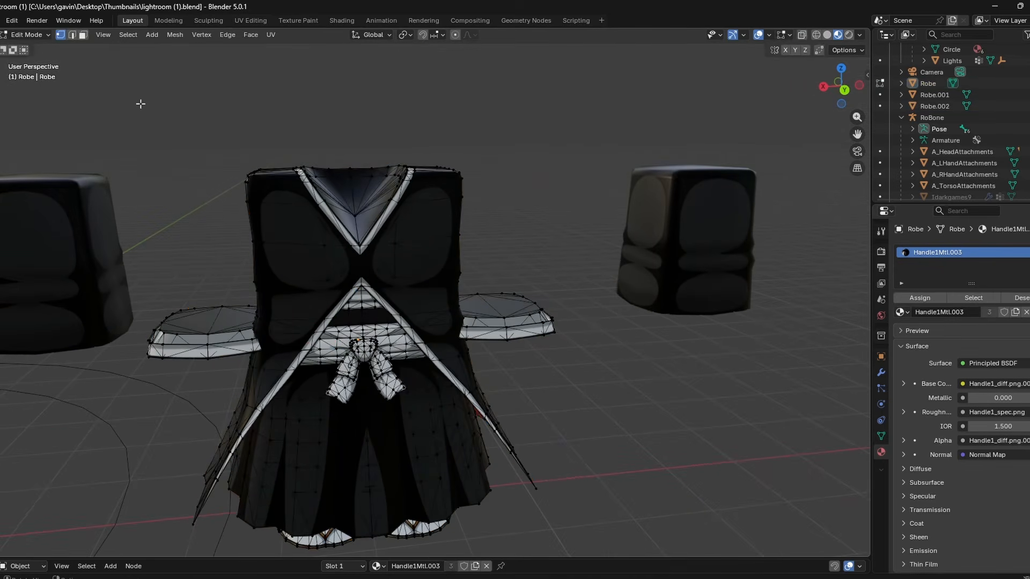
pyautogui.press('l')
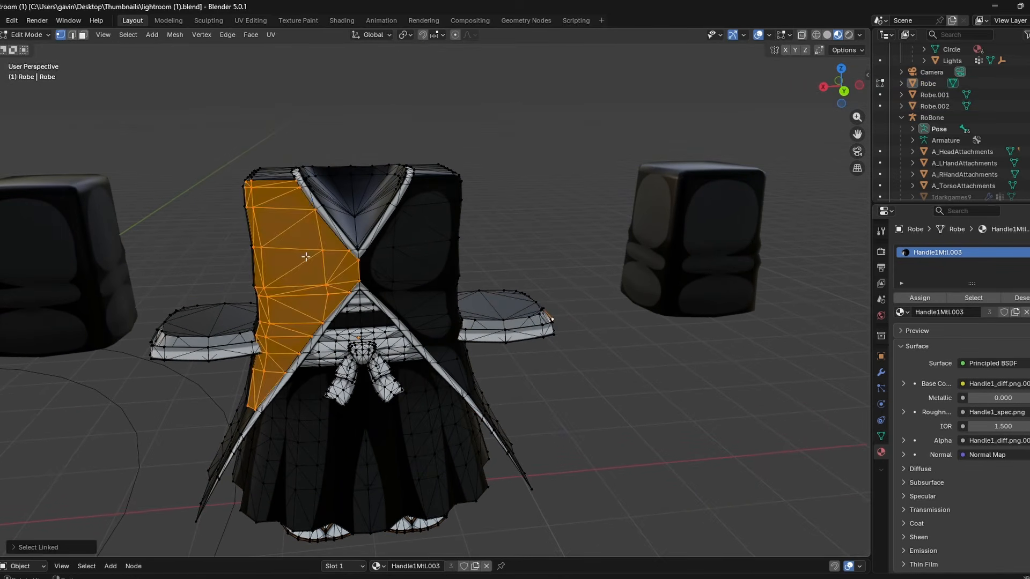
pyautogui.moveTo(307, 256); pyautogui.dragTo(429, 242, button='middle')
pyautogui.press('l')
pyautogui.scroll(4, 343, 327)
pyautogui.press('l')
pyautogui.press('l')
pyautogui.press('l')
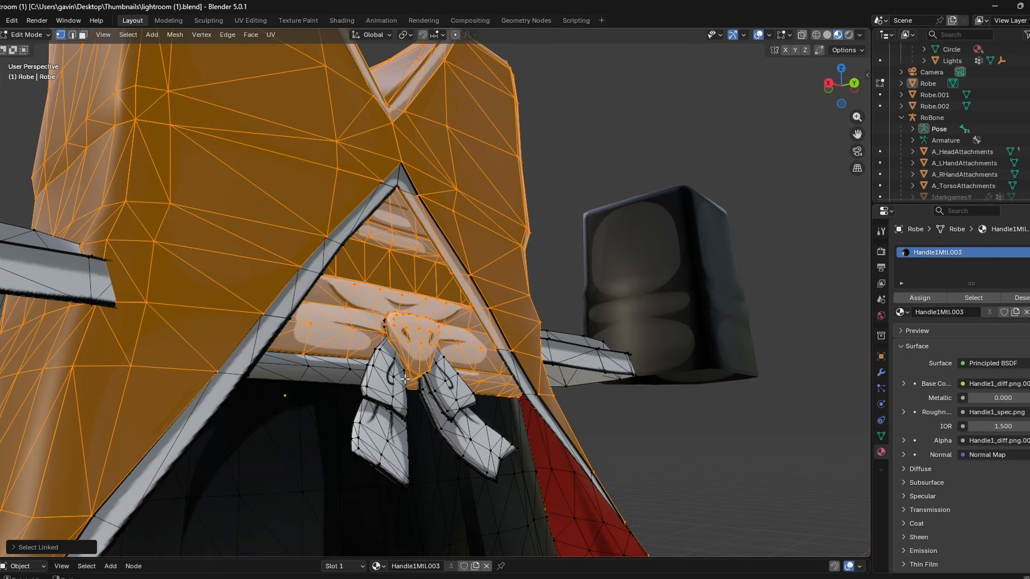
# - Add both hanging tails of the white belt bow to the linked torso selection
pyautogui.press('l')
pyautogui.press('l')
pyautogui.scroll(4, 386, 426)
pyautogui.moveTo(387, 426); pyautogui.dragTo(415, 408, button='middle')
pyautogui.moveTo(508, 293); pyautogui.dragTo(523, 294, button='middle')
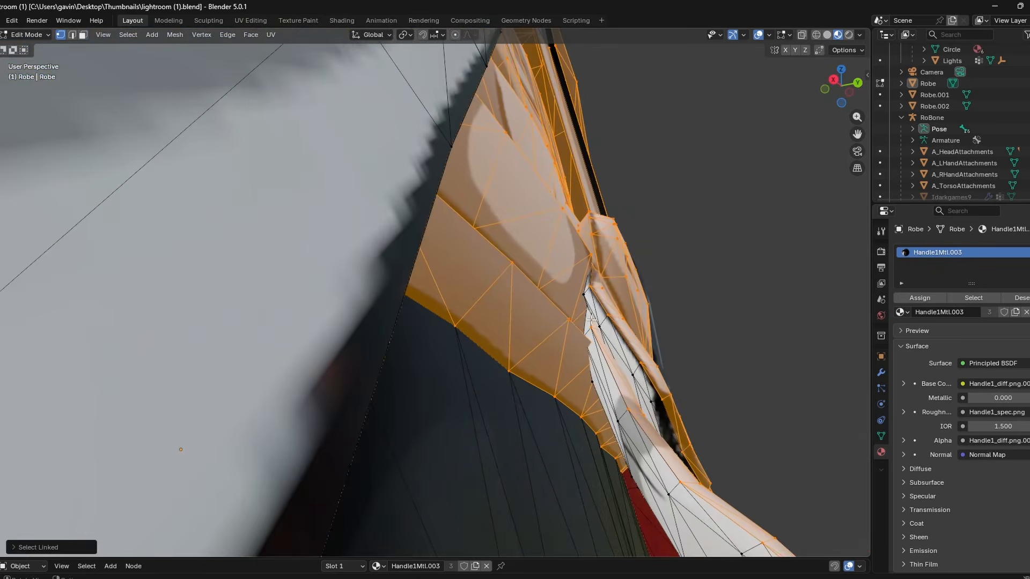
pyautogui.press('l')
pyautogui.press('l')
pyautogui.moveTo(585, 366); pyautogui.dragTo(444, 349, button='middle')
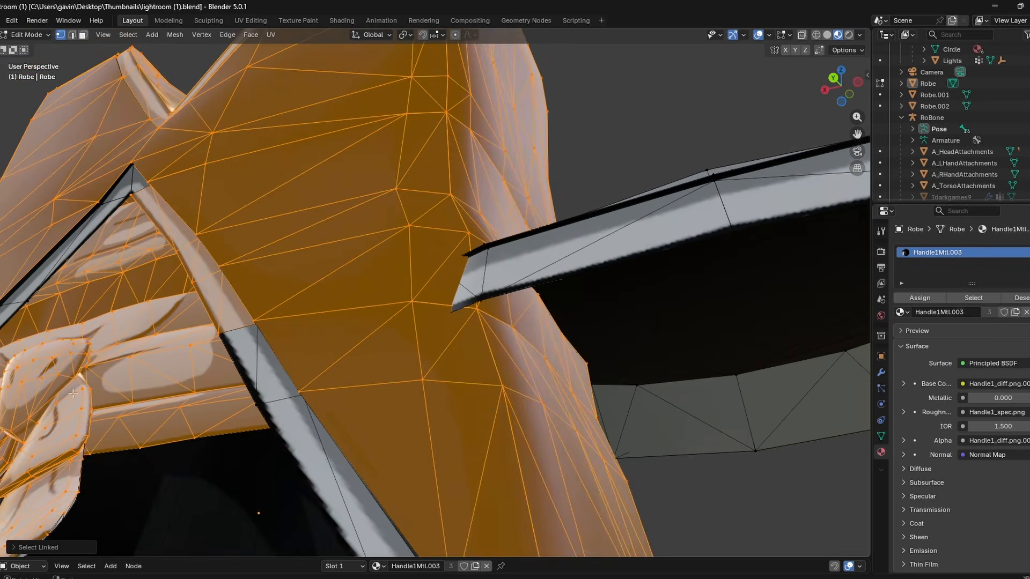
pyautogui.moveTo(73, 394); pyautogui.dragTo(200, 194, button='middle')
pyautogui.press('l')
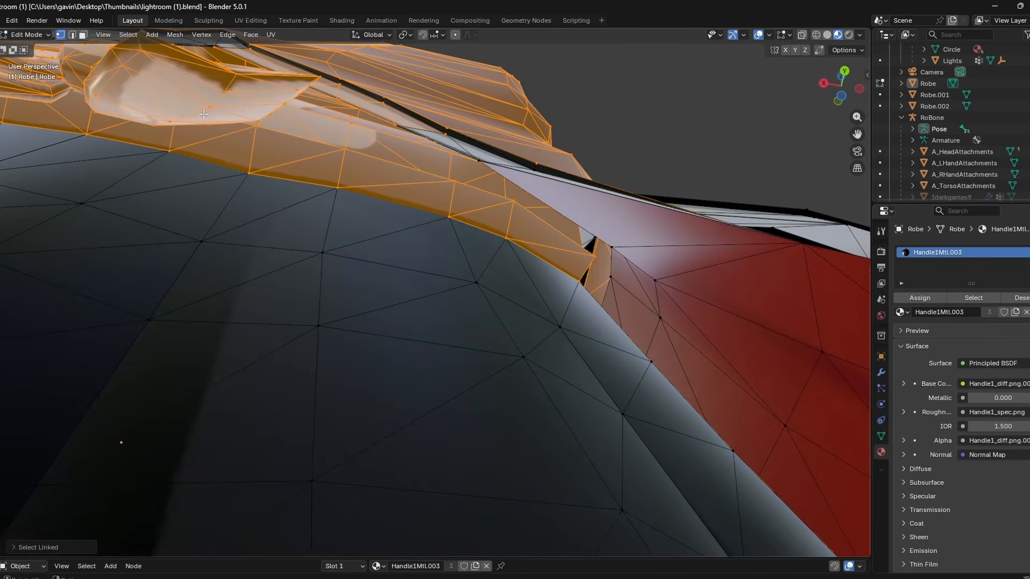
# - Add the remaining white trim and the red lining to the selection and separate the torso part from the Robe
pyautogui.moveTo(194, 118); pyautogui.dragTo(440, 192, button='middle')
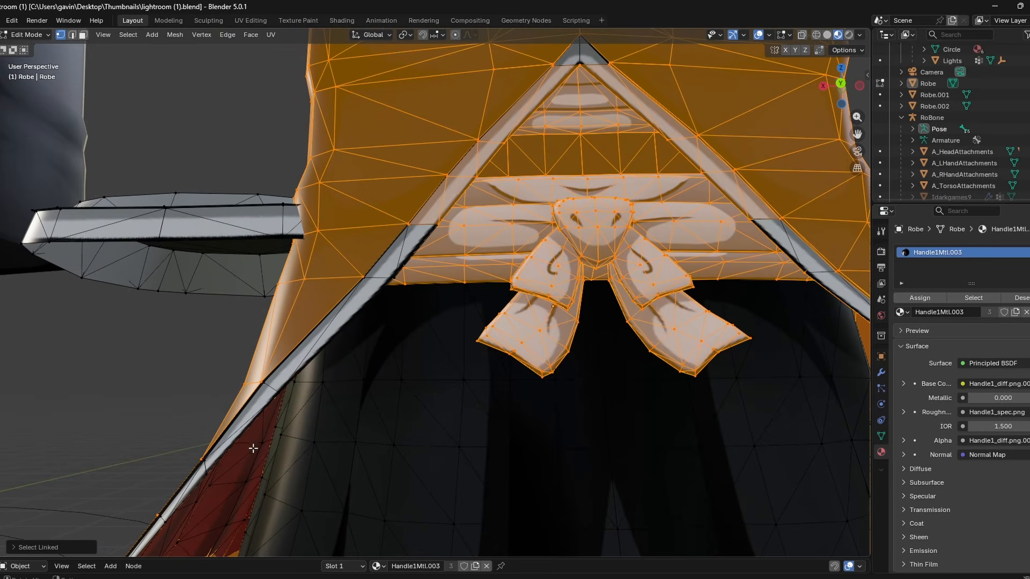
pyautogui.press('l')
pyautogui.press('l')
pyautogui.moveTo(296, 348); pyautogui.dragTo(536, 380, button='middle')
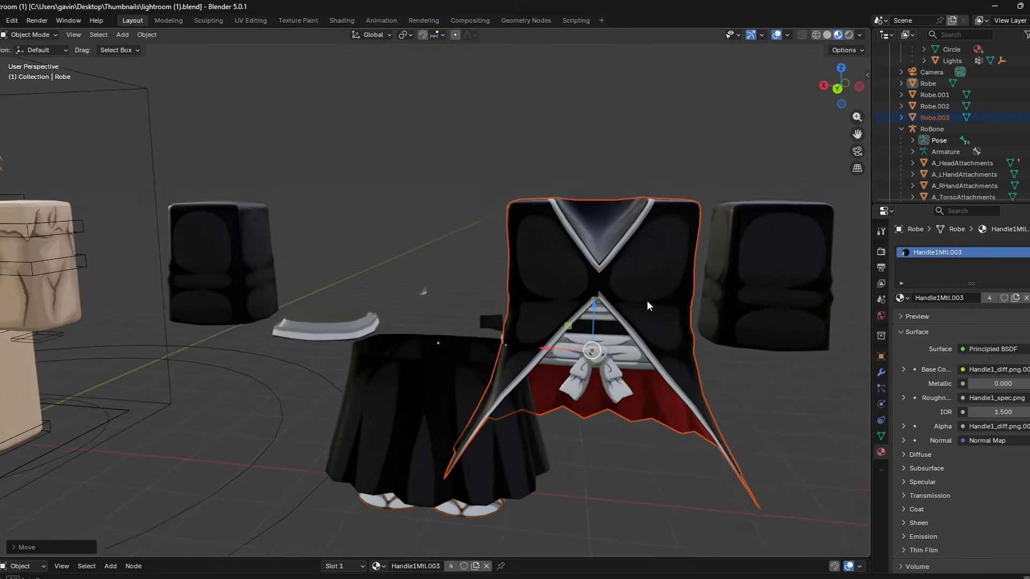
# - Move the separated torso part of the Robe along the X axis onto the rig's torso
pyautogui.scroll(2, 647, 300)
pyautogui.moveTo(547, 352); pyautogui.dragTo(315, 342)
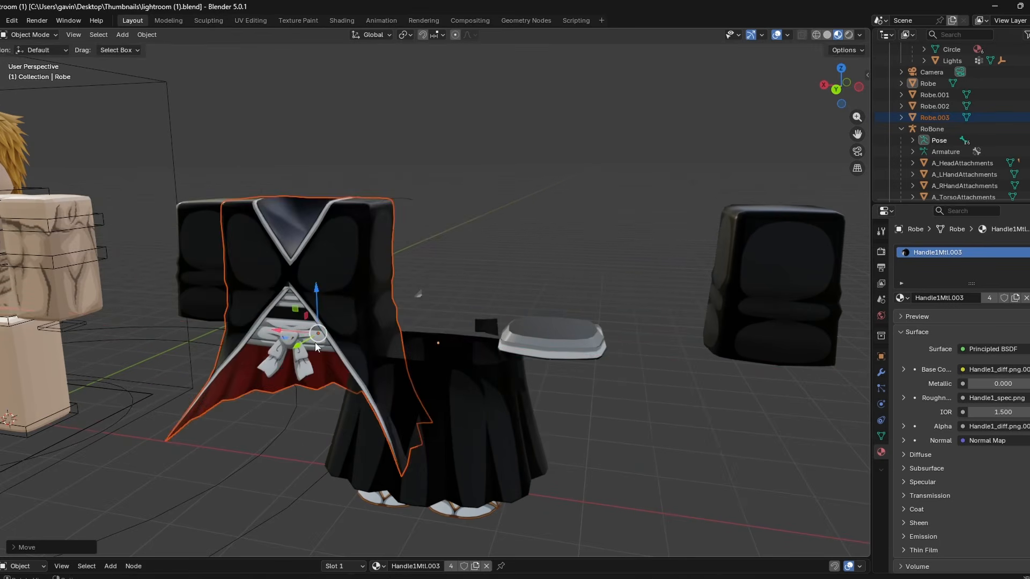
pyautogui.moveTo(314, 343)
pyautogui.mouseDown(button='middle')
pyautogui.moveTo(369, 349)
pyautogui.moveTo(196, 359)
pyautogui.moveTo(311, 368)
pyautogui.moveTo(330, 341)
pyautogui.mouseUp(button='middle')
pyautogui.moveTo(309, 333); pyautogui.dragTo(36, 332)
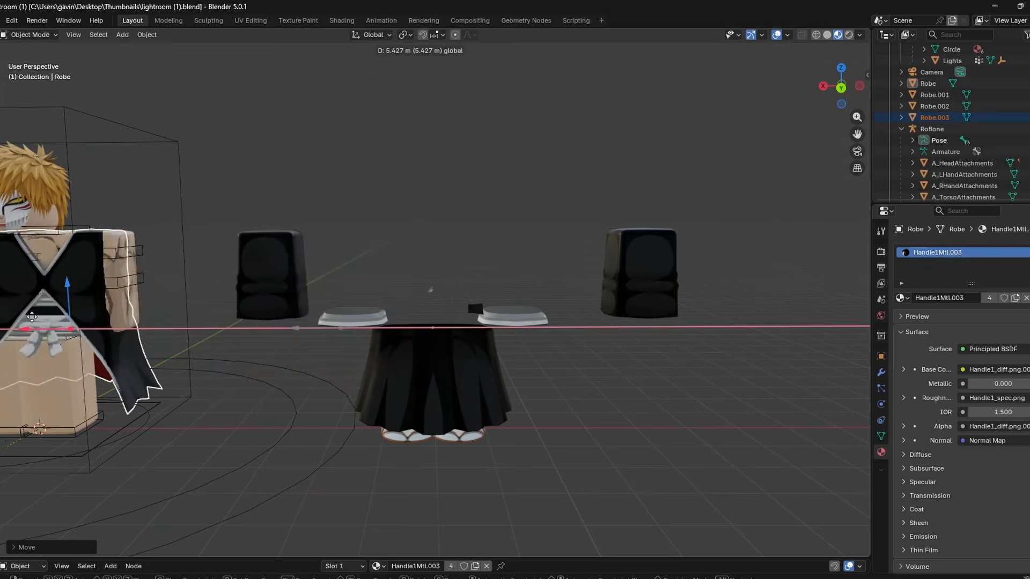
pyautogui.moveTo(36, 332); pyautogui.dragTo(10, 333)
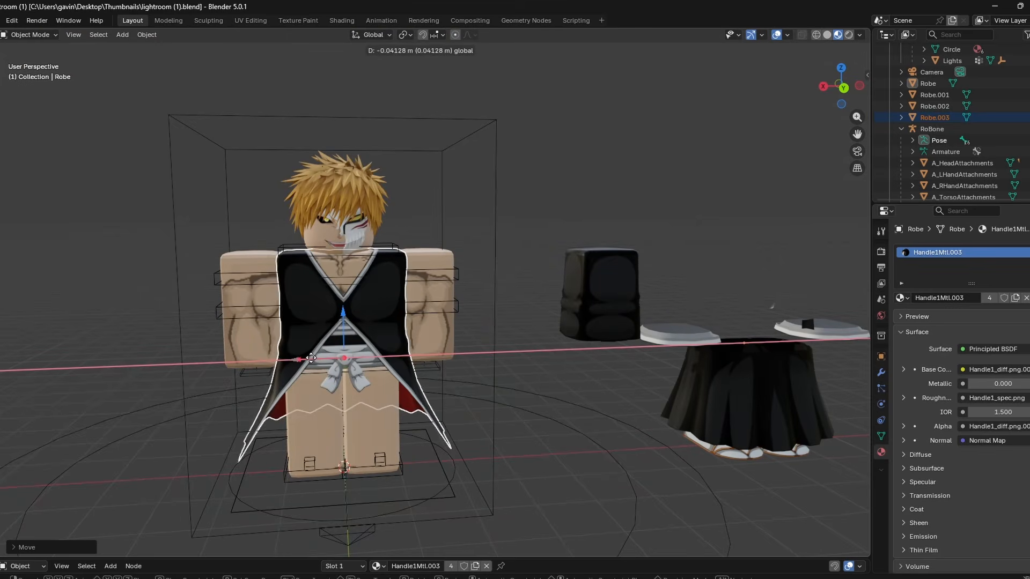
# - Nudge the torso robe piece sideways until it lines up with the character's torso, and deselect it
pyautogui.moveTo(308, 359); pyautogui.dragTo(309, 359)
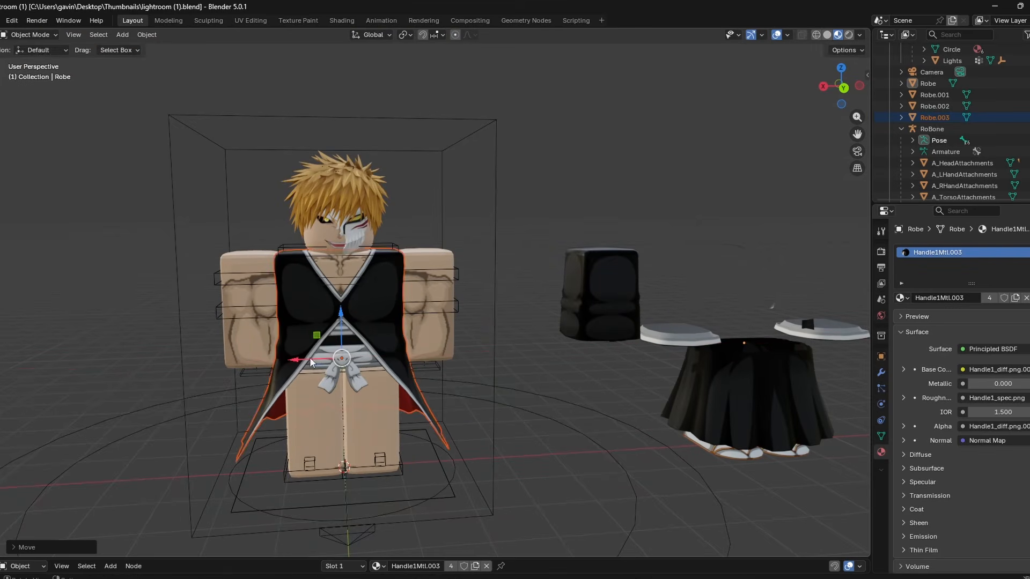
pyautogui.click(527, 237)
# - Separate the skirt half nearer the character, together with its sandal, from the Robe mesh into its own object
pyautogui.keyDown('shift'); pyautogui.moveTo(606, 245); pyautogui.dragTo(531, 263, button='middle'); pyautogui.keyUp('shift')
pyautogui.scroll(2, 629, 315)
pyautogui.moveTo(623, 309); pyautogui.dragTo(566, 298, button='middle')
pyautogui.click(514, 384)
pyautogui.press('Tab')
pyautogui.moveTo(488, 261); pyautogui.dragTo(543, 306, button='middle')
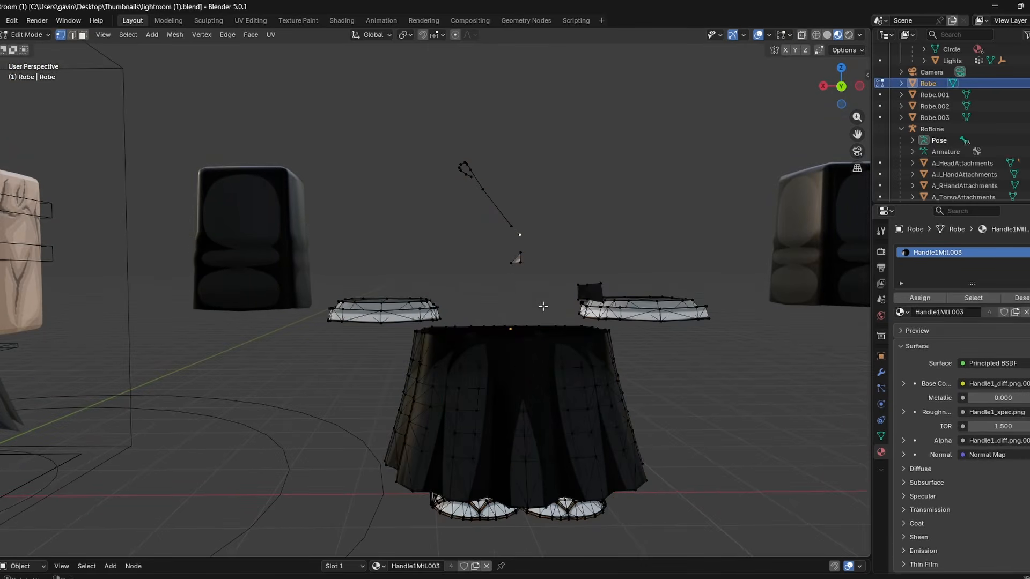
pyautogui.press('l')
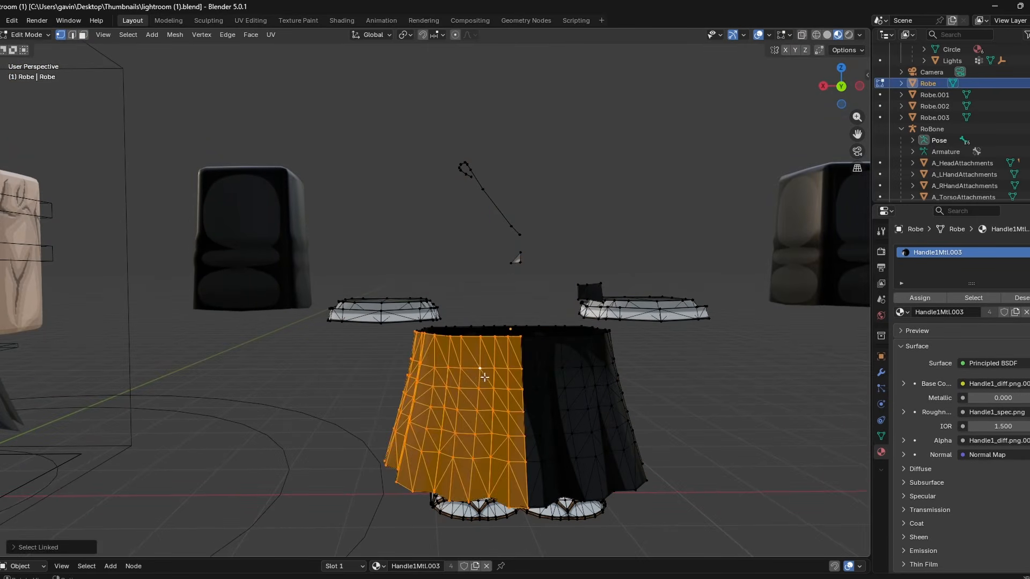
pyautogui.press('l')
pyautogui.moveTo(582, 391); pyautogui.dragTo(533, 400, button='middle')
pyautogui.scroll(6, 474, 183)
pyautogui.press('l')
pyautogui.keyDown('shift'); pyautogui.moveTo(462, 381); pyautogui.dragTo(492, 225, button='middle'); pyautogui.keyUp('shift')
pyautogui.scroll(-4, 499, 226)
pyautogui.press('p')
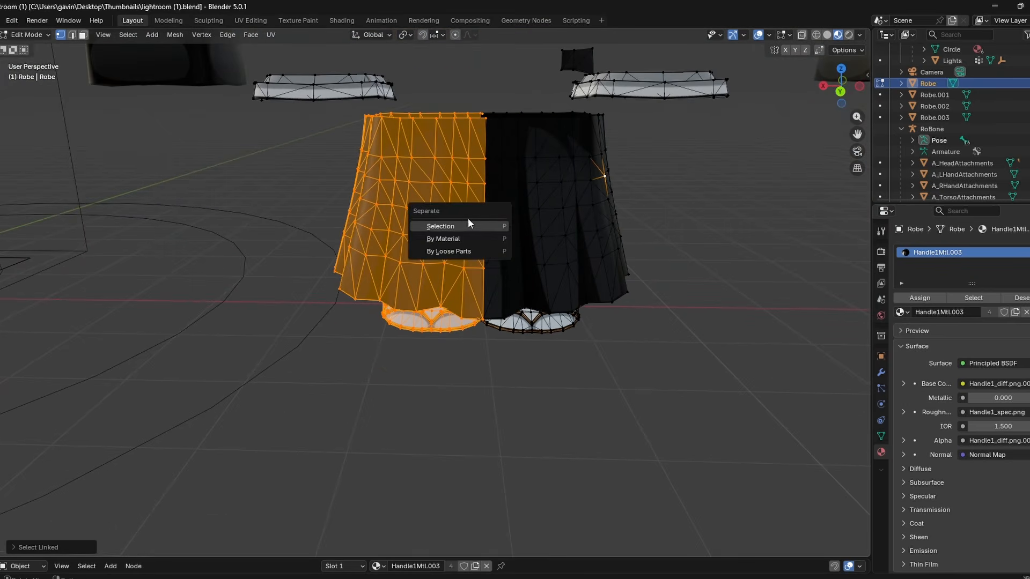
pyautogui.click(441, 227)
pyautogui.press('Tab')
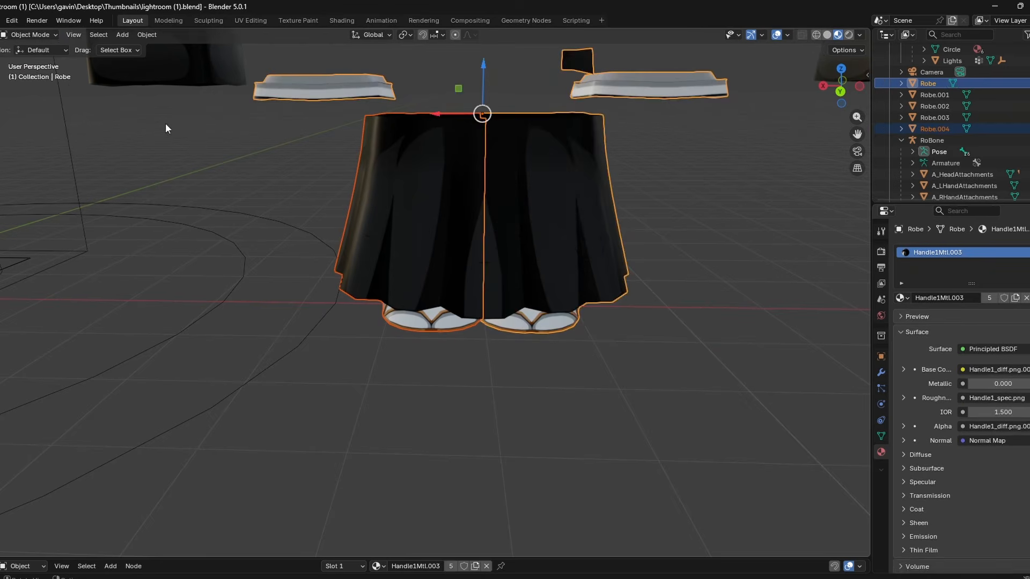
# - Move the separated skirt half along the X axis toward the character, clear of the other half
pyautogui.click(438, 119)
pyautogui.moveTo(436, 115); pyautogui.dragTo(182, 117)
pyautogui.click(321, 211)
pyautogui.moveTo(321, 211); pyautogui.dragTo(549, 256, button='middle')
pyautogui.click(549, 256)
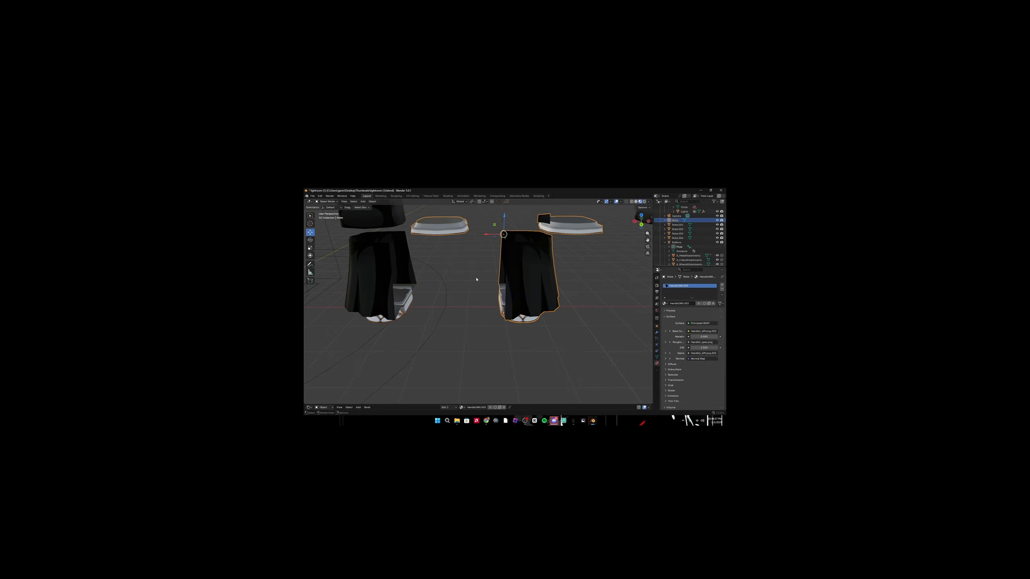
pyautogui.scroll(1, 472, 270)
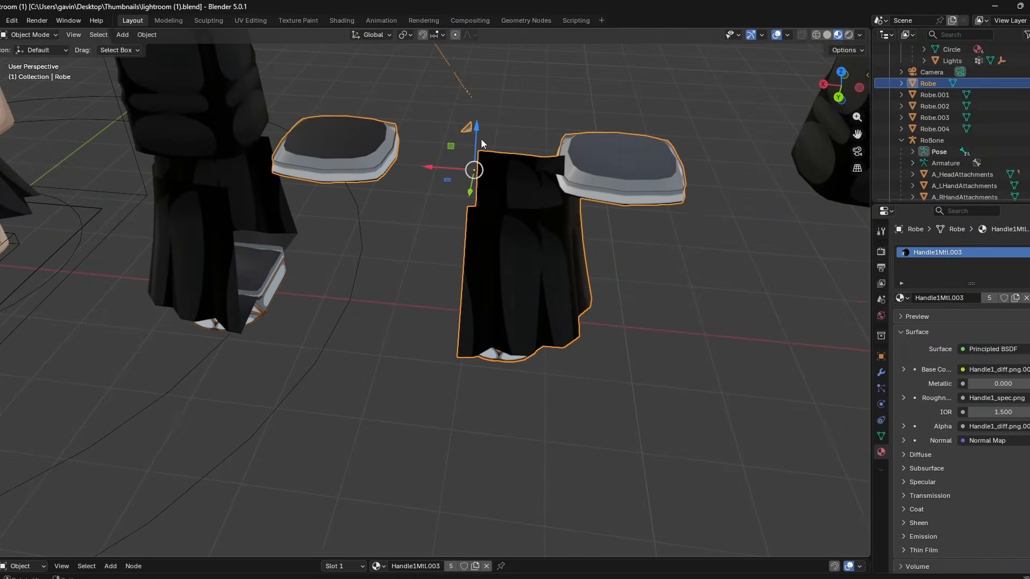
pyautogui.moveTo(477, 133)
pyautogui.mouseDown()
pyautogui.moveTo(478, 116)
pyautogui.moveTo(497, 138)
pyautogui.mouseUp()
pyautogui.hotkey('ctrl', 'z')
pyautogui.hotkey('ctrl', 'z')
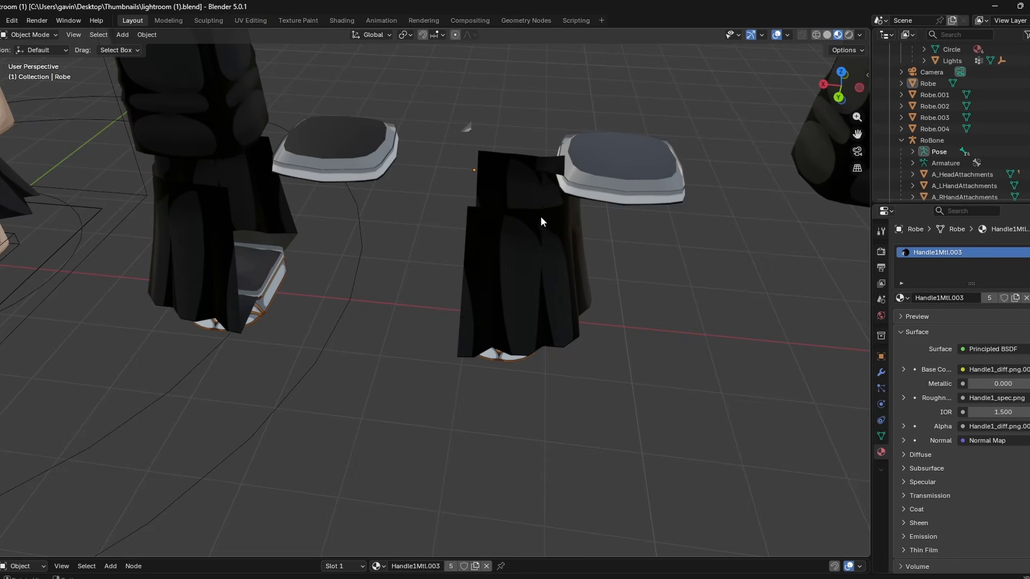
# - Delete the vertices of the stray curved strand floating above the remaining skirt half in the Robe mesh
pyautogui.press('Tab')
pyautogui.moveTo(437, 202); pyautogui.dragTo(348, 136, button='middle')
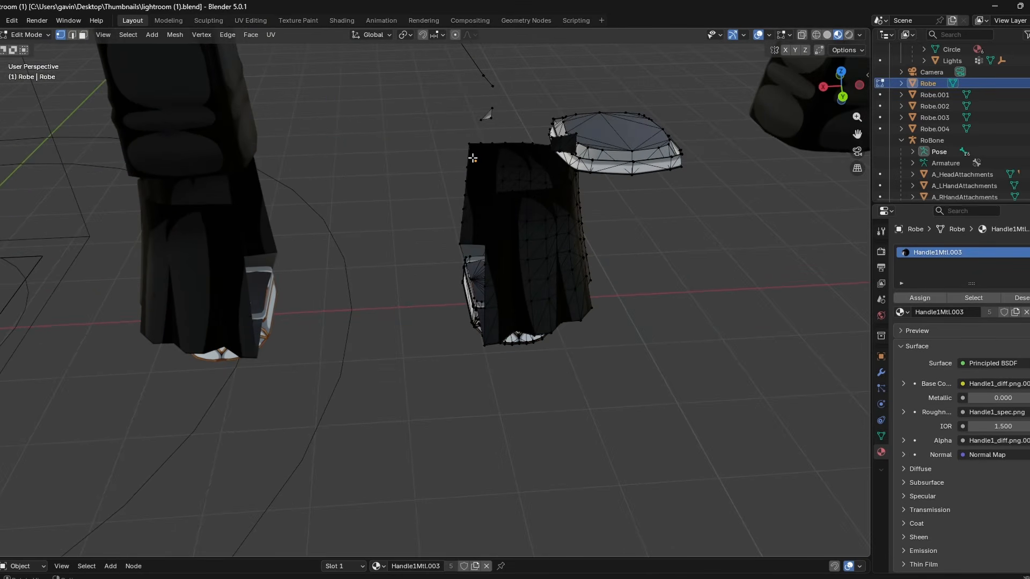
pyautogui.moveTo(515, 157); pyautogui.dragTo(469, 297, button='middle')
pyautogui.scroll(-3, 484, 110)
pyautogui.scroll(4, 477, 121)
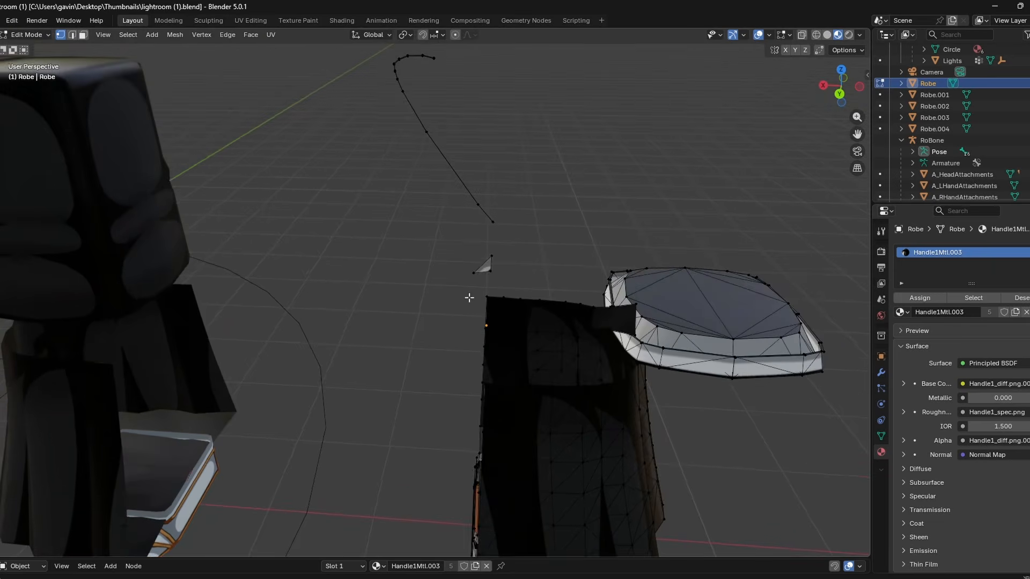
pyautogui.moveTo(377, 61); pyautogui.dragTo(522, 288)
pyautogui.press('x')
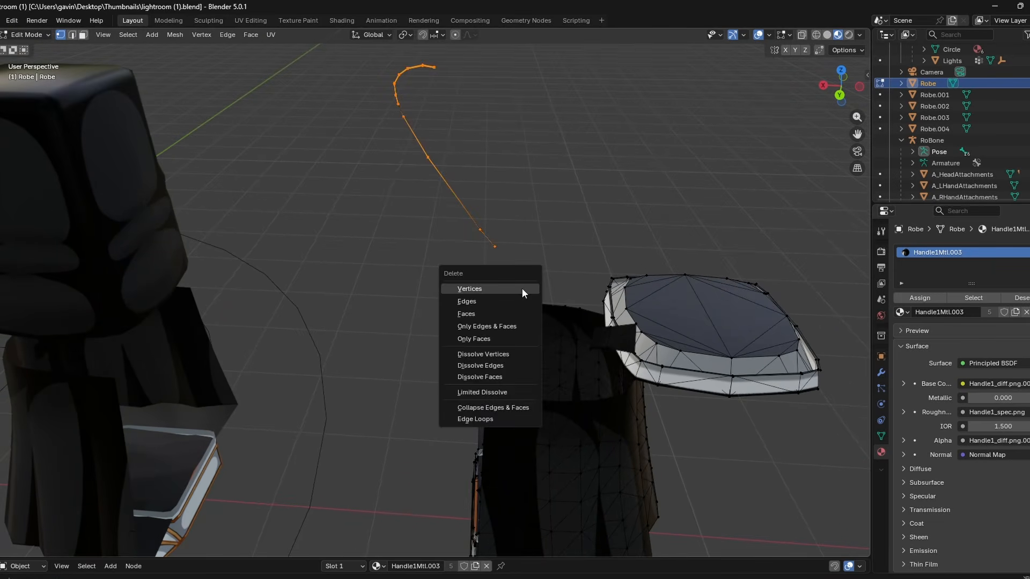
pyautogui.click(521, 288)
# - Delete all vertices of the flat slab floating above the remaining skirt half, and return to Object Mode
pyautogui.moveTo(538, 254); pyautogui.dragTo(556, 195, button='middle')
pyautogui.moveTo(556, 195); pyautogui.dragTo(828, 265)
pyautogui.moveTo(570, 172); pyautogui.dragTo(835, 264)
pyautogui.press('x')
pyautogui.click(838, 261)
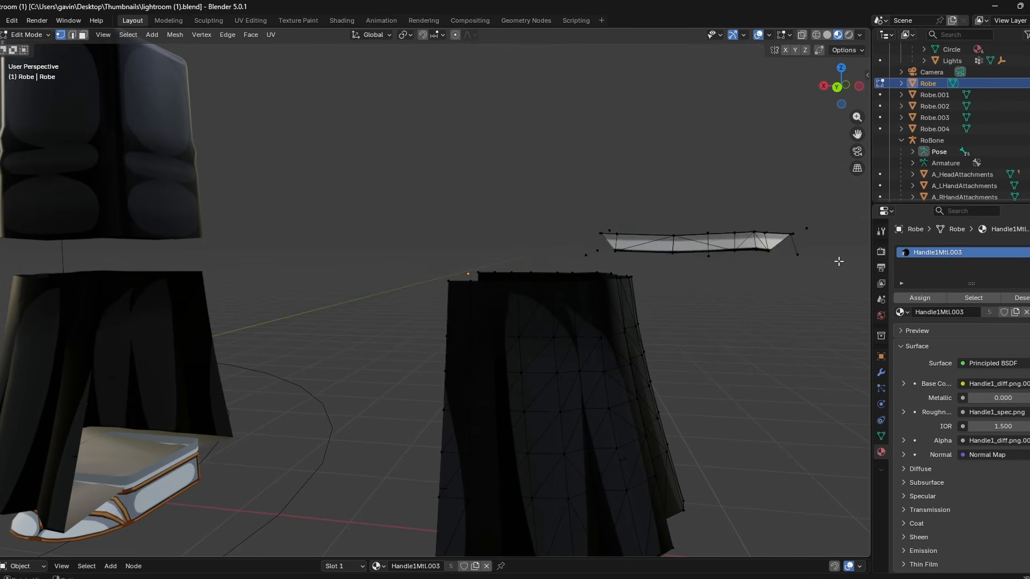
pyautogui.moveTo(555, 191); pyautogui.dragTo(832, 265)
pyautogui.press('x')
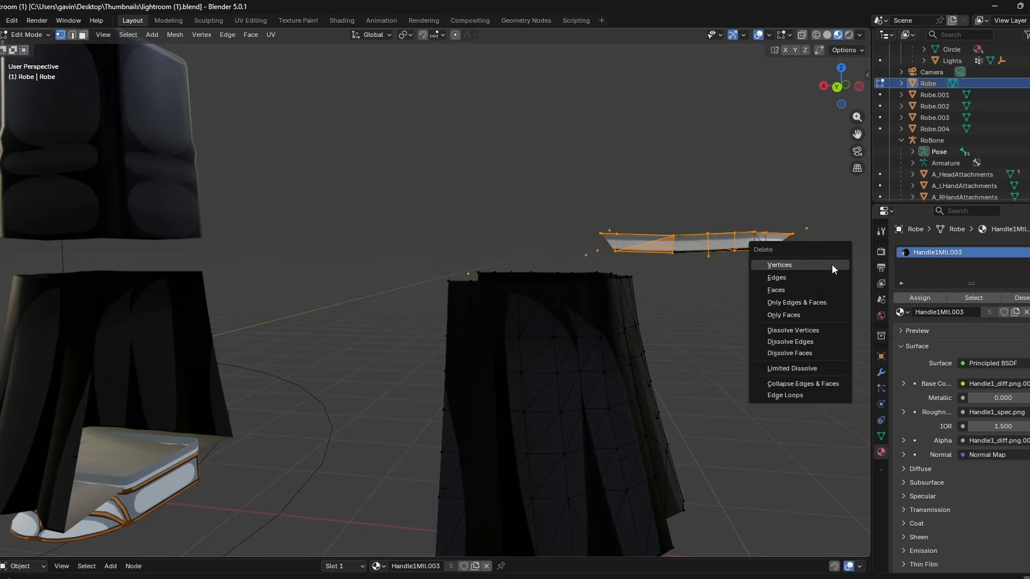
pyautogui.click(832, 264)
pyautogui.moveTo(561, 198); pyautogui.dragTo(830, 263)
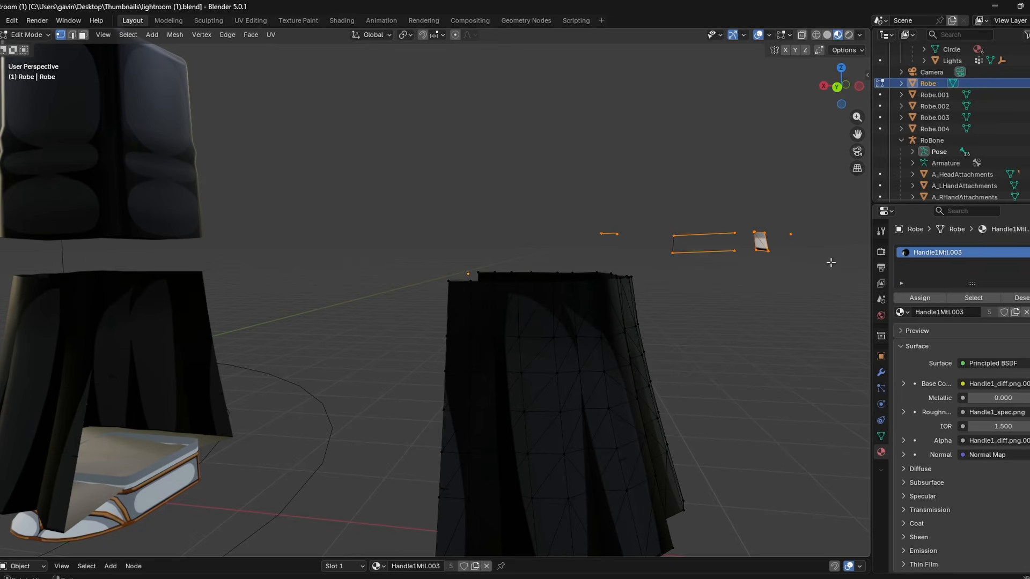
pyautogui.press('x')
pyautogui.click(831, 263)
pyautogui.moveTo(629, 203)
pyautogui.mouseDown(button='middle')
pyautogui.moveTo(655, 188)
pyautogui.moveTo(602, 160)
pyautogui.moveTo(545, 173)
pyautogui.moveTo(622, 211)
pyautogui.mouseUp(button='middle')
pyautogui.scroll(-5, 439, 258)
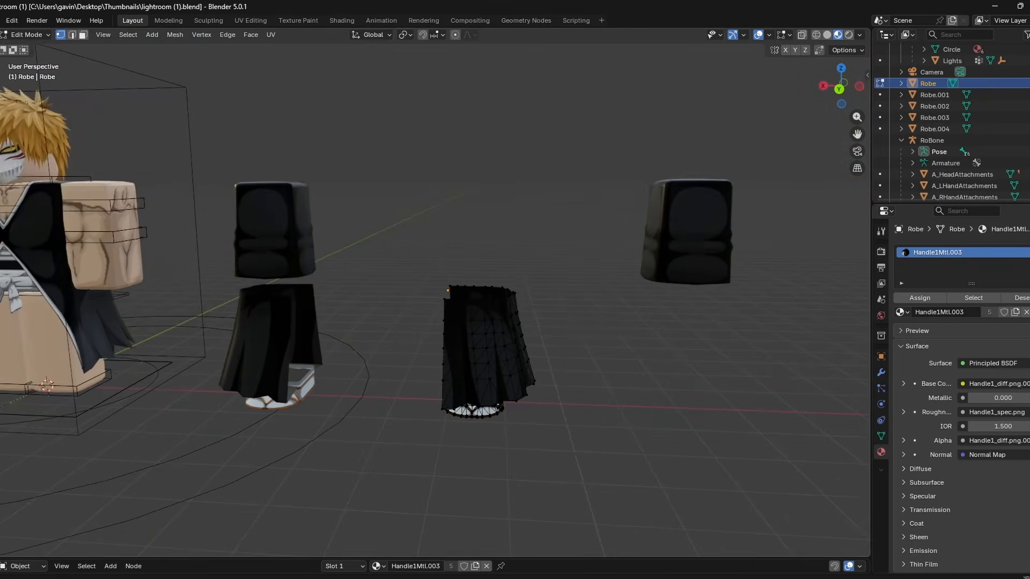
pyautogui.press('Tab')
pyautogui.click(389, 229)
# - Move the Robe.001 sleeve along the X axis onto the character's arm on the far side from the loose pieces
pyautogui.moveTo(244, 255); pyautogui.dragTo(297, 311, button='middle')
pyautogui.scroll(5, 411, 313)
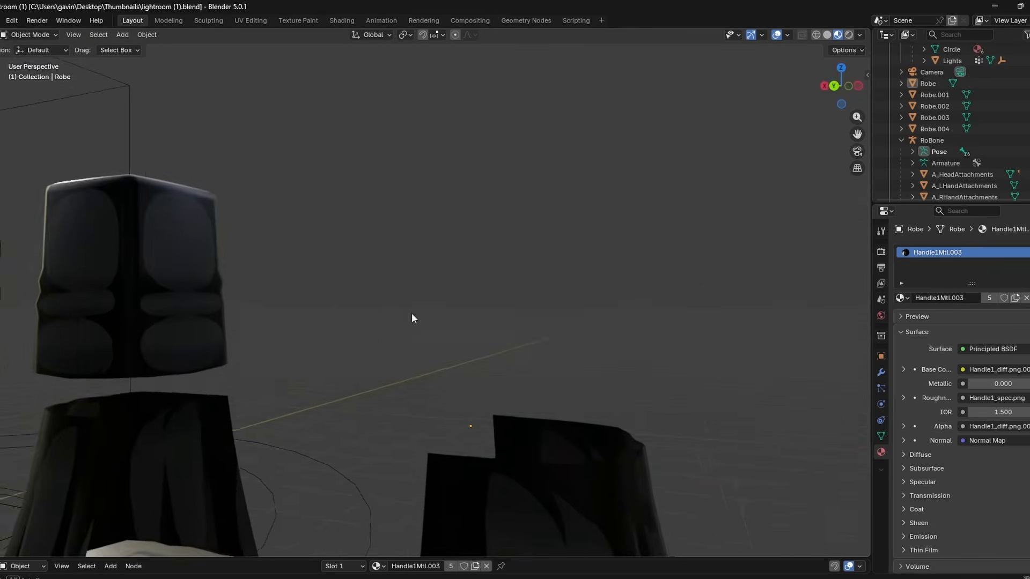
pyautogui.scroll(-5, 424, 329)
pyautogui.click(619, 252)
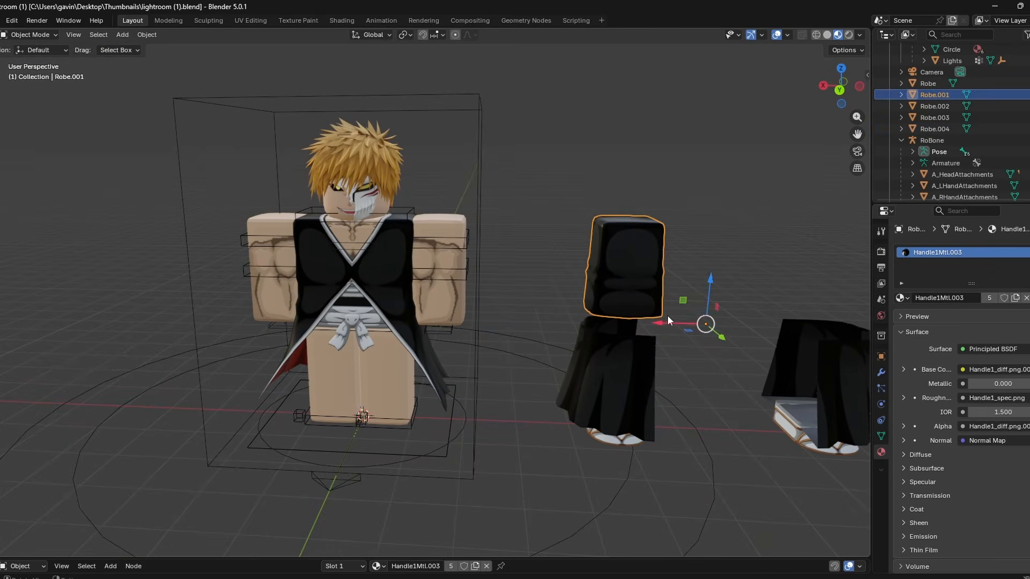
pyautogui.moveTo(668, 320); pyautogui.dragTo(360, 273)
pyautogui.click(512, 234)
pyautogui.moveTo(514, 234)
pyautogui.mouseDown(button='middle')
pyautogui.moveTo(636, 228)
pyautogui.moveTo(530, 234)
pyautogui.mouseUp(button='middle')
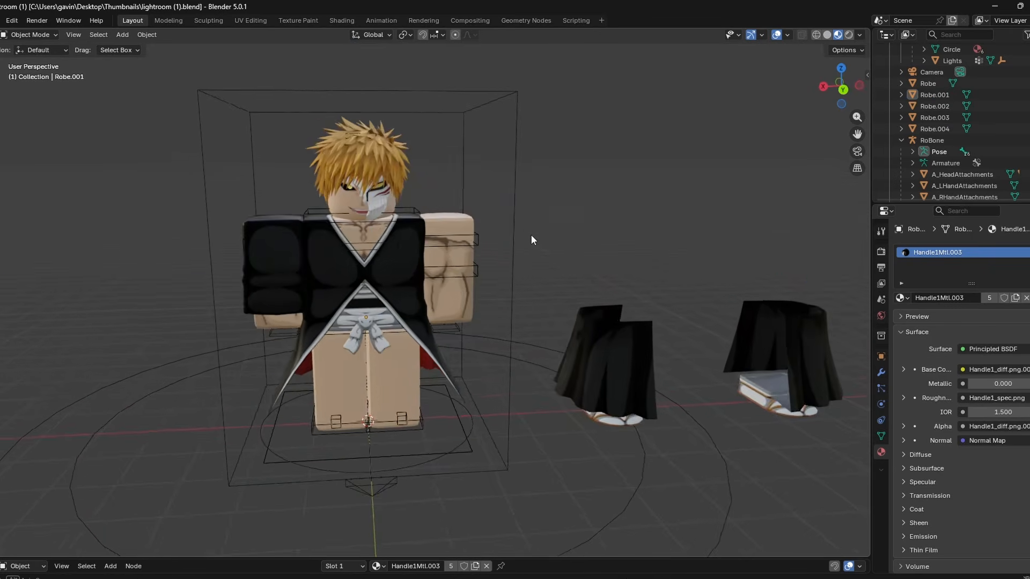
# - Move the Robe.002 sleeve along the X axis onto the character's other arm and fine-tune its fit
pyautogui.scroll(-1, 644, 252)
pyautogui.click(847, 255)
pyautogui.moveTo(754, 303); pyautogui.dragTo(462, 289)
pyautogui.scroll(2, 496, 270)
pyautogui.moveTo(516, 251); pyautogui.dragTo(509, 264, button='middle')
pyautogui.moveTo(365, 293); pyautogui.dragTo(364, 287)
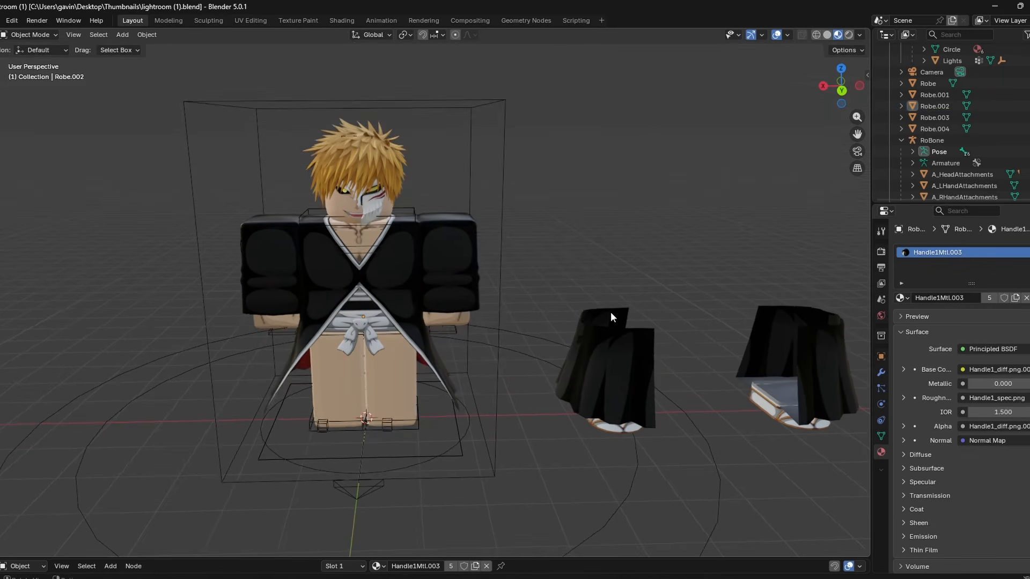
# - Move both skirt halves with their sandals along the X axis onto the character's legs
pyautogui.click(611, 338)
pyautogui.moveTo(597, 317); pyautogui.dragTo(324, 351)
pyautogui.click(799, 378)
pyautogui.click(565, 325)
pyautogui.moveTo(564, 325); pyautogui.dragTo(475, 258, button='middle')
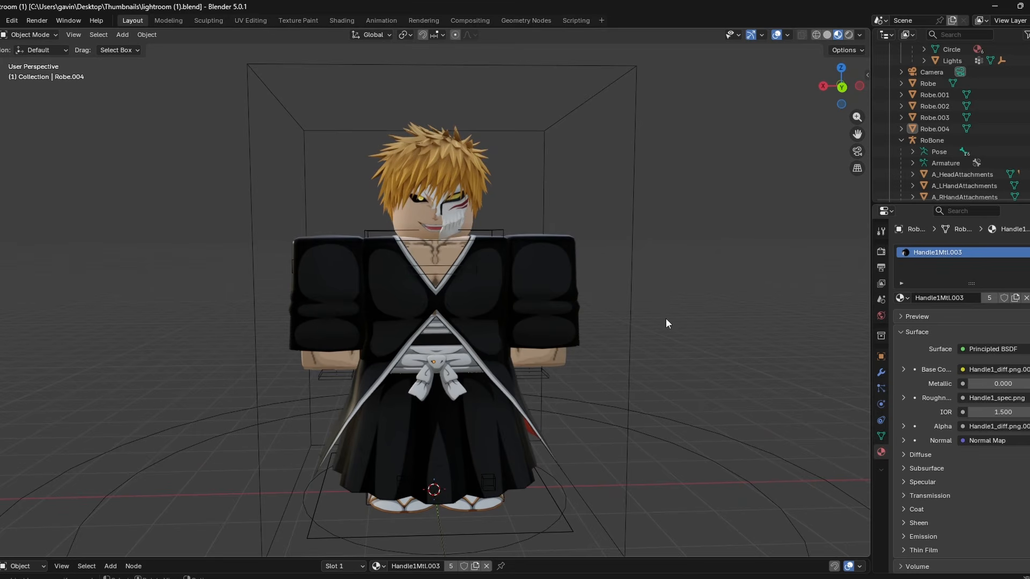
# - Add a Surface Deform modifier to the torso robe piece Robe.003
pyautogui.click(881, 373)
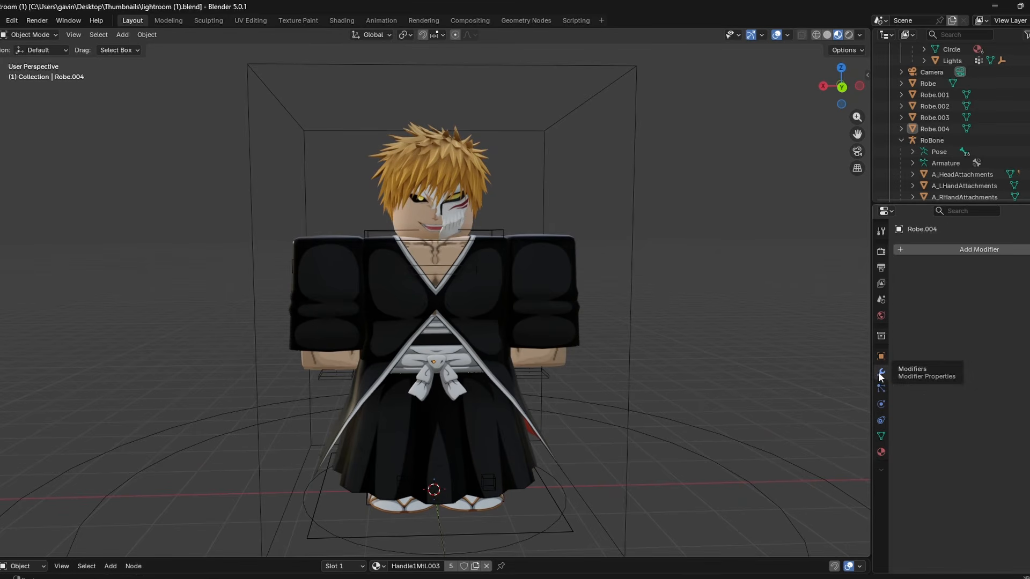
pyautogui.click(498, 288)
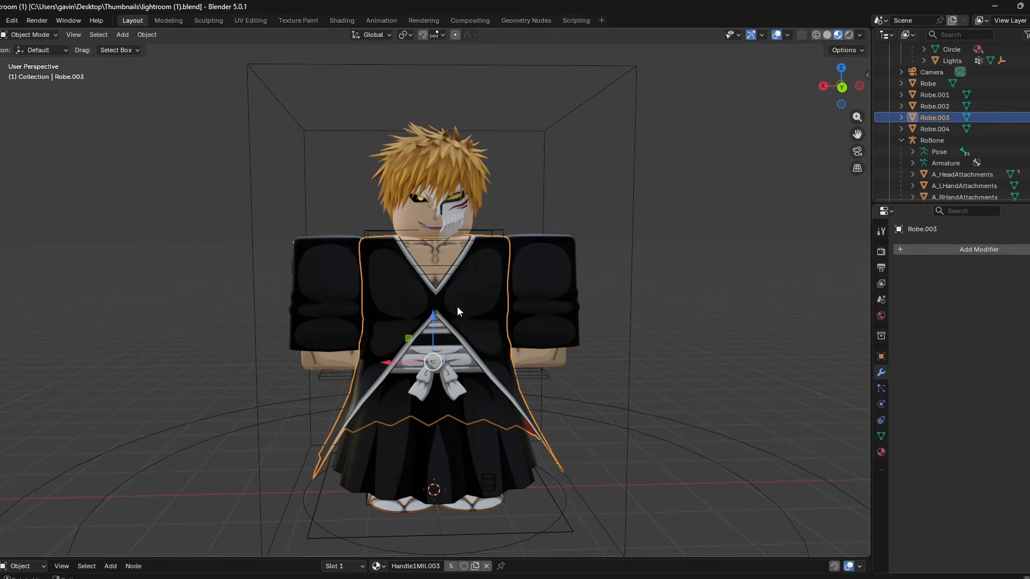
pyautogui.click(936, 250)
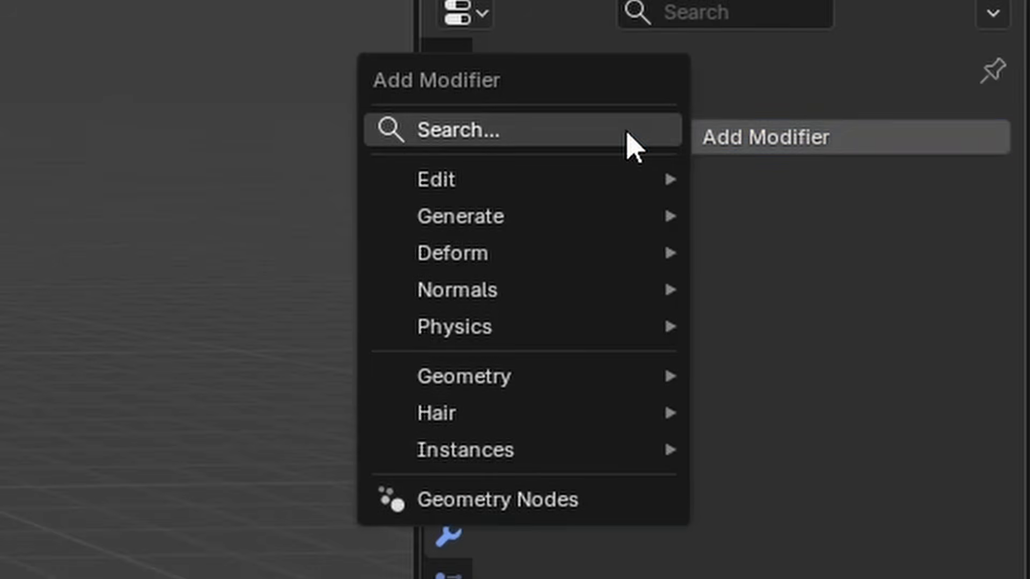
pyautogui.moveTo(536, 253)
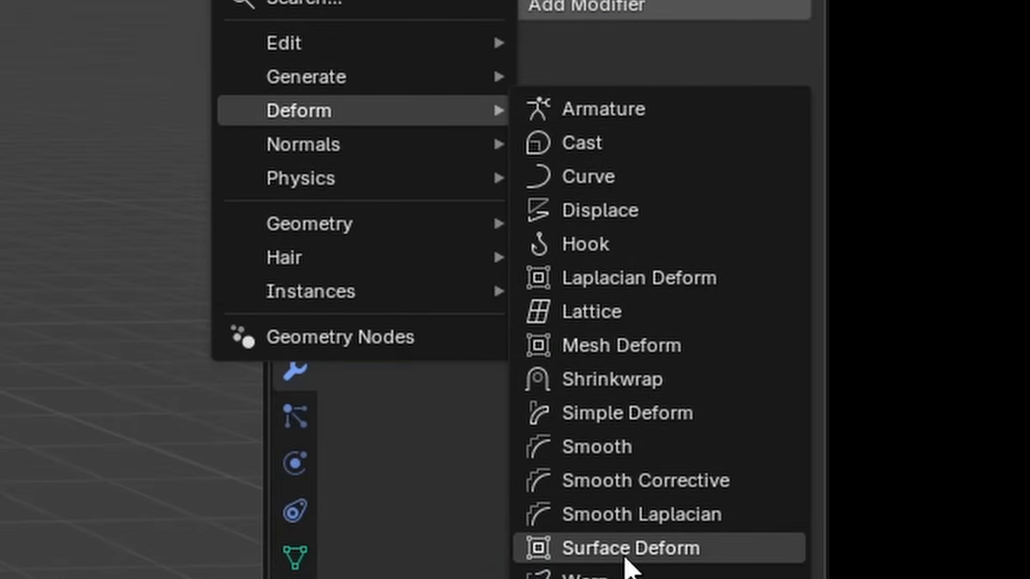
pyautogui.click(625, 553)
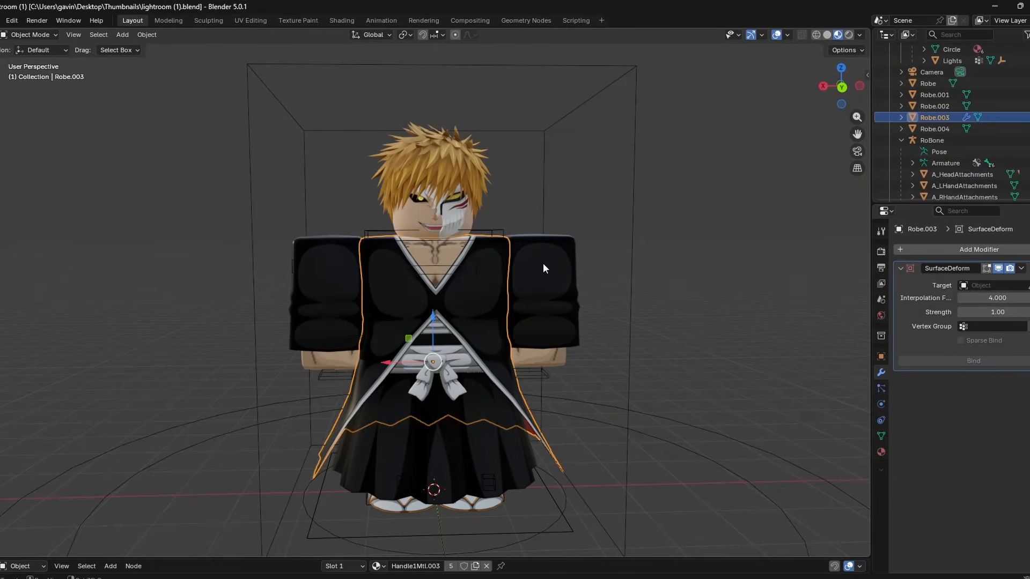
# - Copy the torso robe's modifier to both sleeves and both skirt halves, keeping Robe.003 as the active source
pyautogui.keyDown('shift'); pyautogui.click(543, 263); pyautogui.keyUp('shift')
pyautogui.keyDown('shift'); pyautogui.click(317, 285); pyautogui.keyUp('shift')
pyautogui.keyDown('shift'); pyautogui.click(480, 446); pyautogui.keyUp('shift')
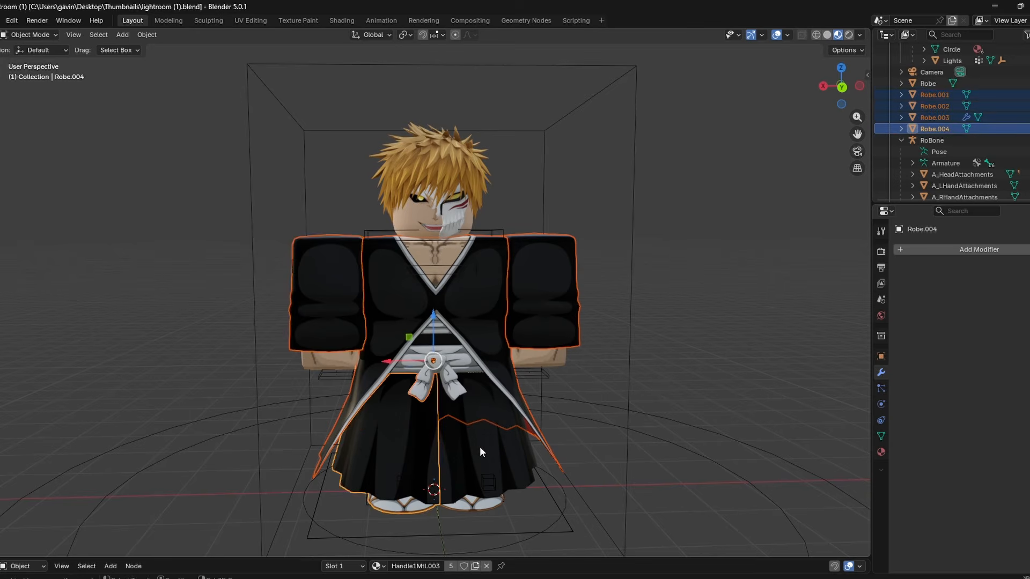
pyautogui.keyDown('shift'); pyautogui.click(479, 446); pyautogui.keyUp('shift')
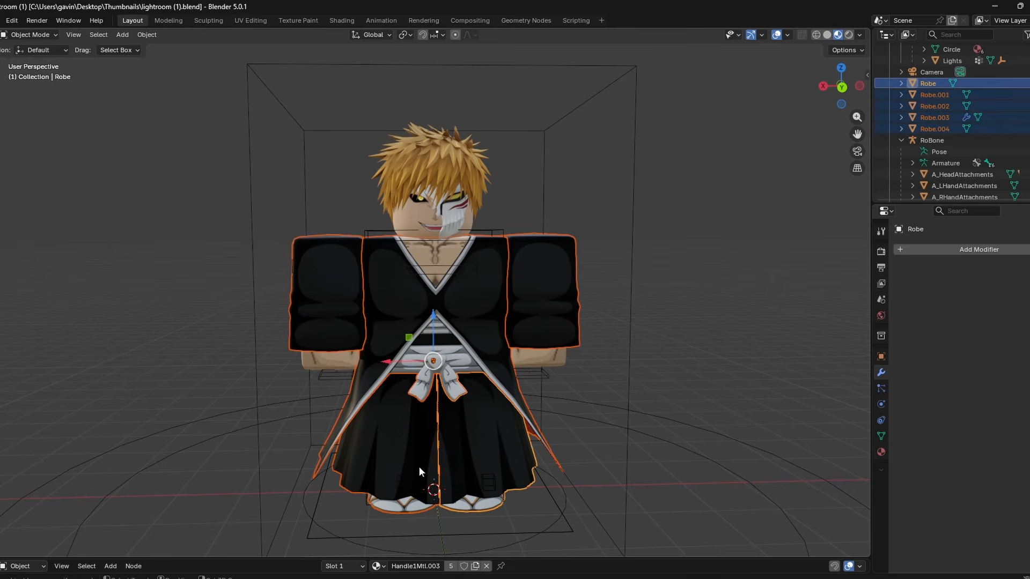
pyautogui.keyDown('shift'); pyautogui.click(474, 292); pyautogui.keyUp('shift')
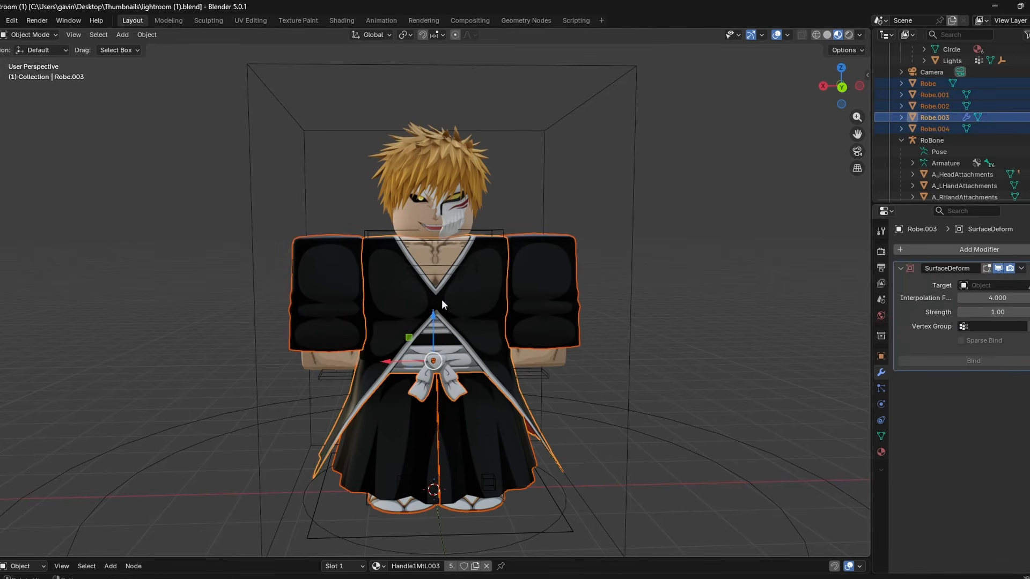
pyautogui.hotkey('ctrl', 'l')
pyautogui.moveTo(453, 298)
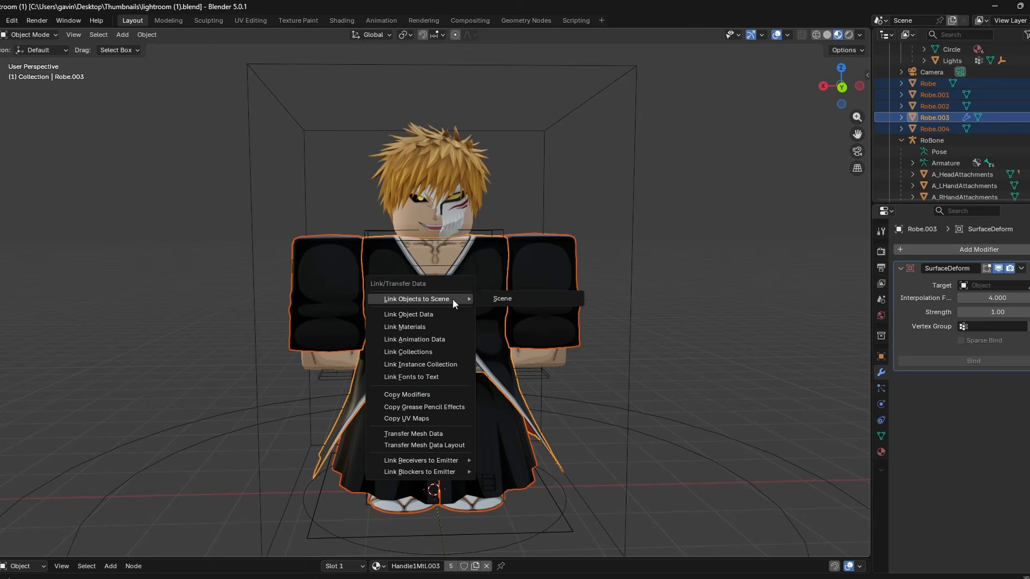
pyautogui.click(408, 394)
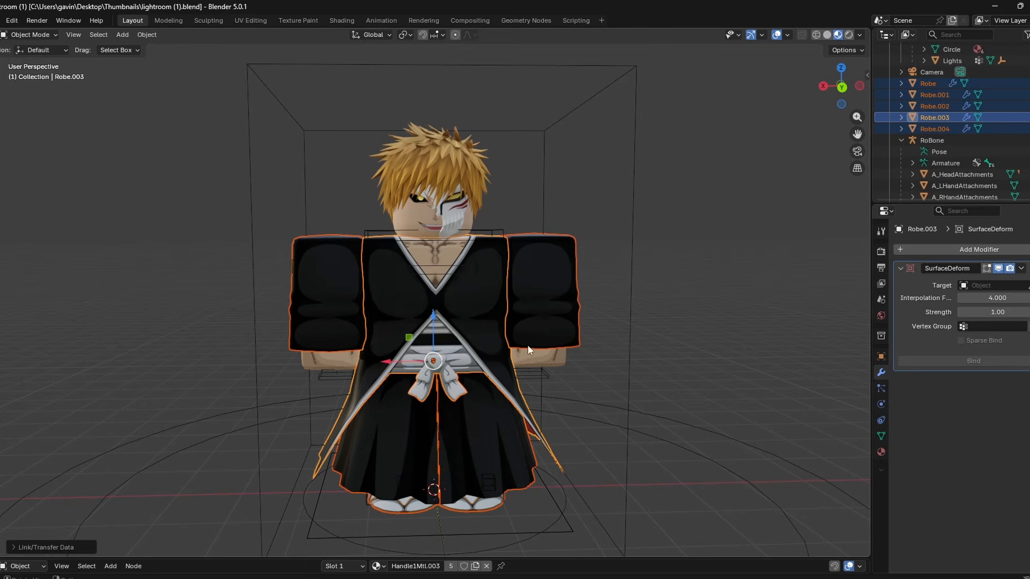
# - Check the Surface Deform modifier settings on the Robe.001 sleeve and the torso robe
pyautogui.click(433, 290)
pyautogui.click(334, 293)
pyautogui.click(738, 295)
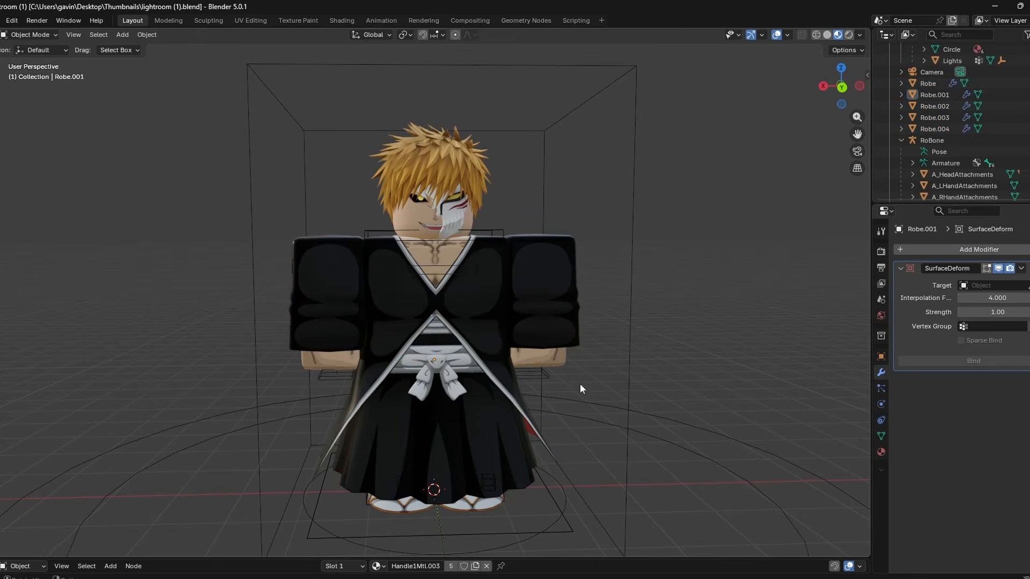
pyautogui.click(460, 292)
pyautogui.click(679, 297)
pyautogui.scroll(-2, 948, 141)
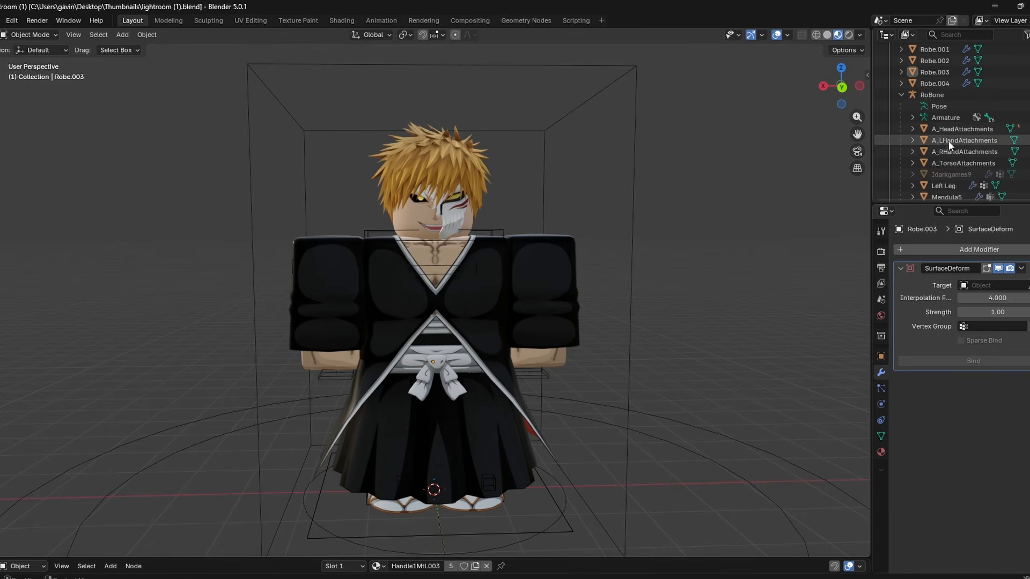
# - Set the Torso's Subsurf levels to 2 for both viewport and render, and select the adjacent arm mesh Mendula8
pyautogui.click(485, 258)
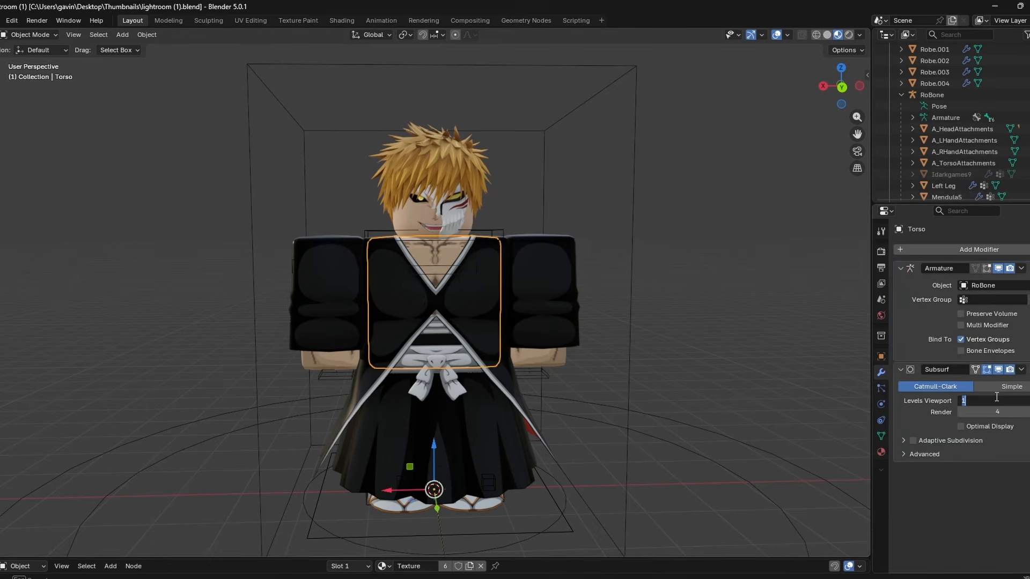
pyautogui.click(1006, 411)
pyautogui.write('2')
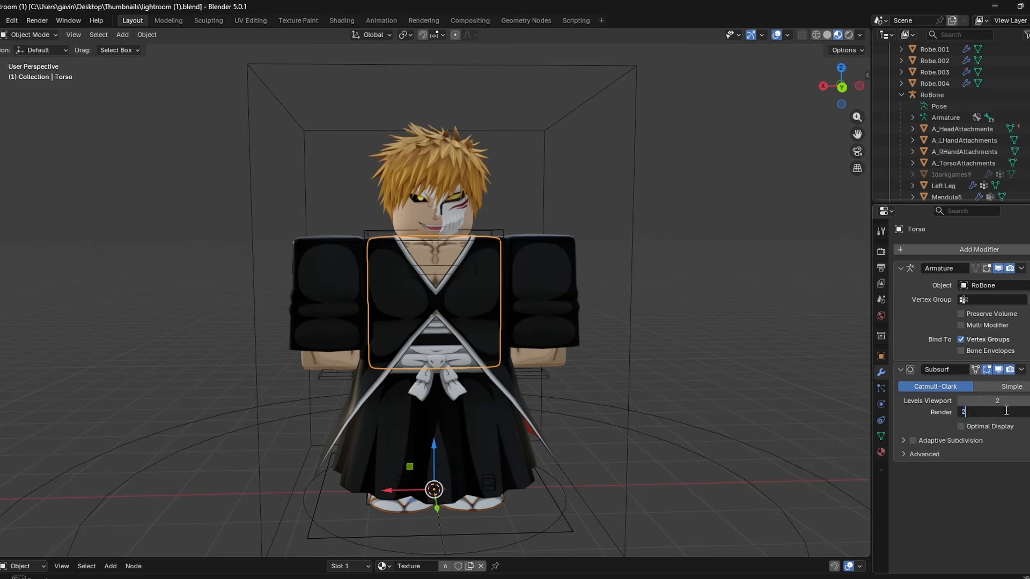
pyautogui.click(519, 360)
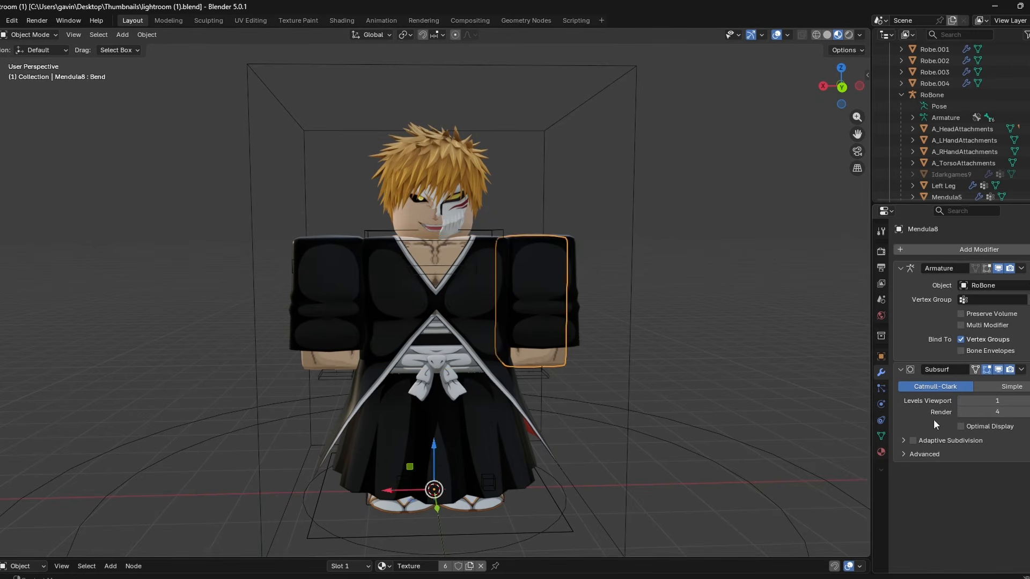
# - Set the Subsurf levels of the arm meshes Mendula8 and Mendula6 to 2 for both viewport and render
pyautogui.click(990, 402)
pyautogui.write('2')
pyautogui.click(1007, 409)
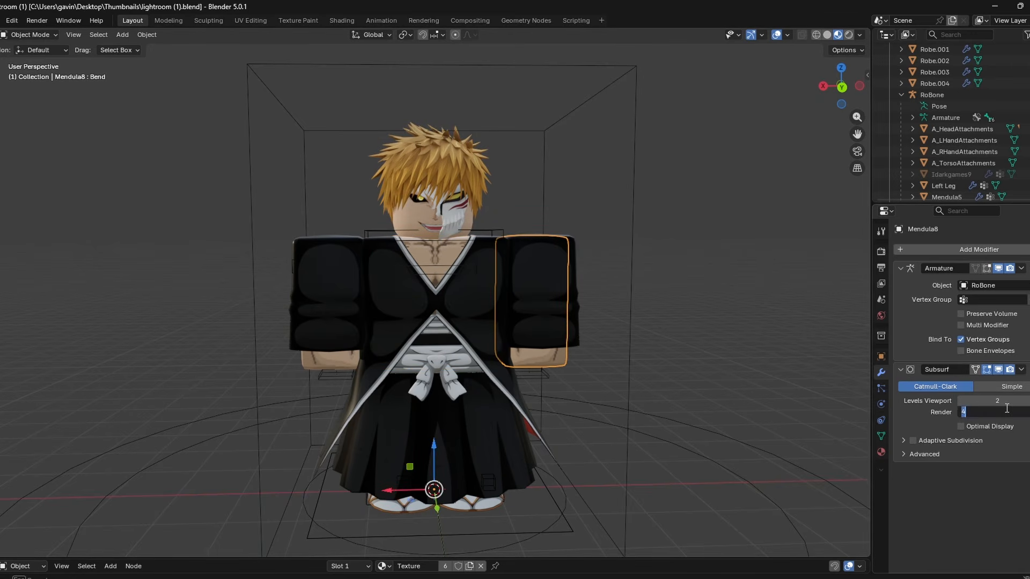
pyautogui.click(327, 356)
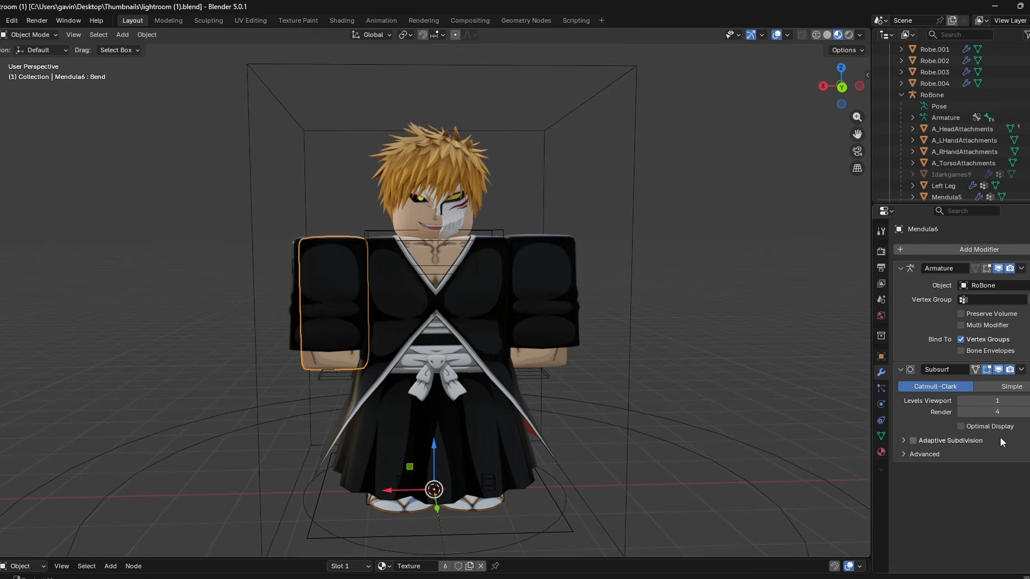
pyautogui.click(1005, 400)
pyautogui.click(1007, 414)
# - Set the Subsurf levels of the leg meshes Mendula5 and Left Leg to 2 for both viewport and render
pyautogui.click(946, 197)
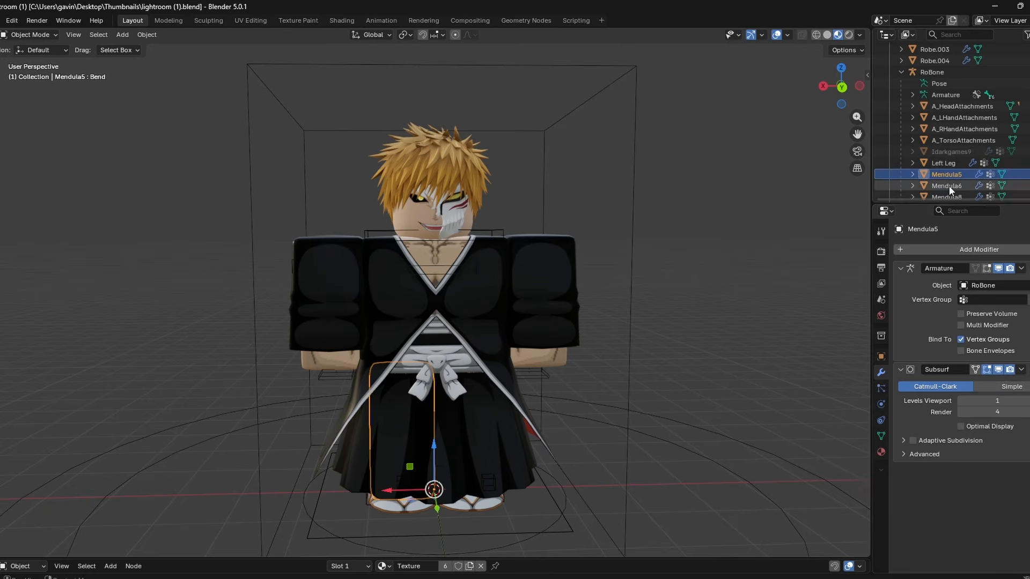
pyautogui.click(998, 396)
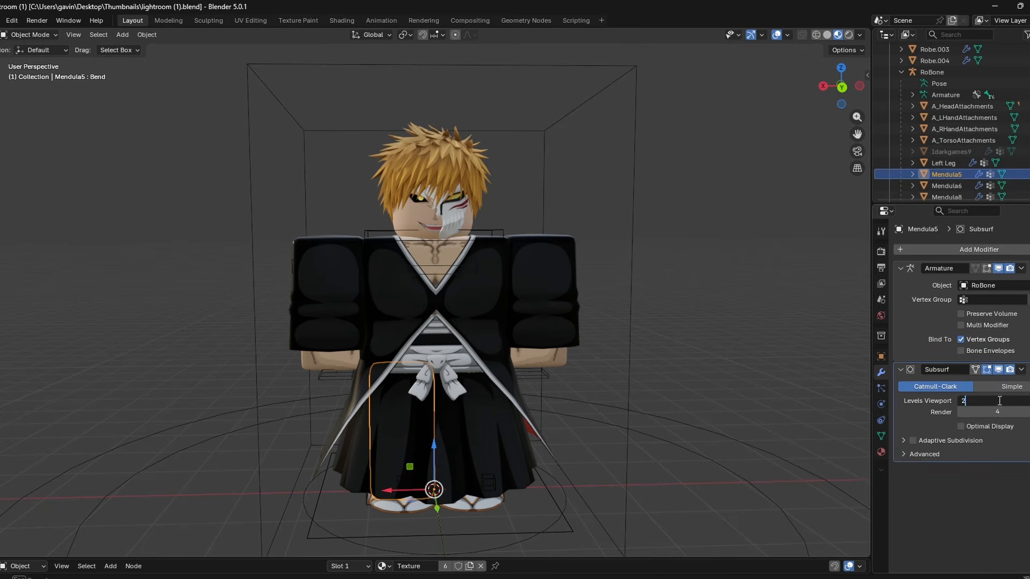
pyautogui.click(943, 163)
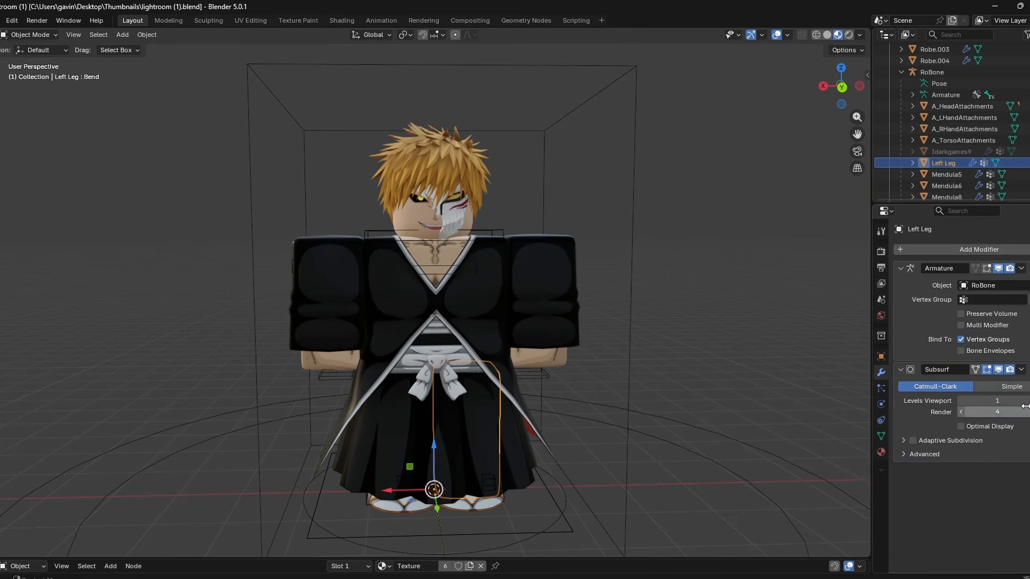
pyautogui.moveTo(1021, 412); pyautogui.dragTo(1008, 412)
pyautogui.click(765, 362)
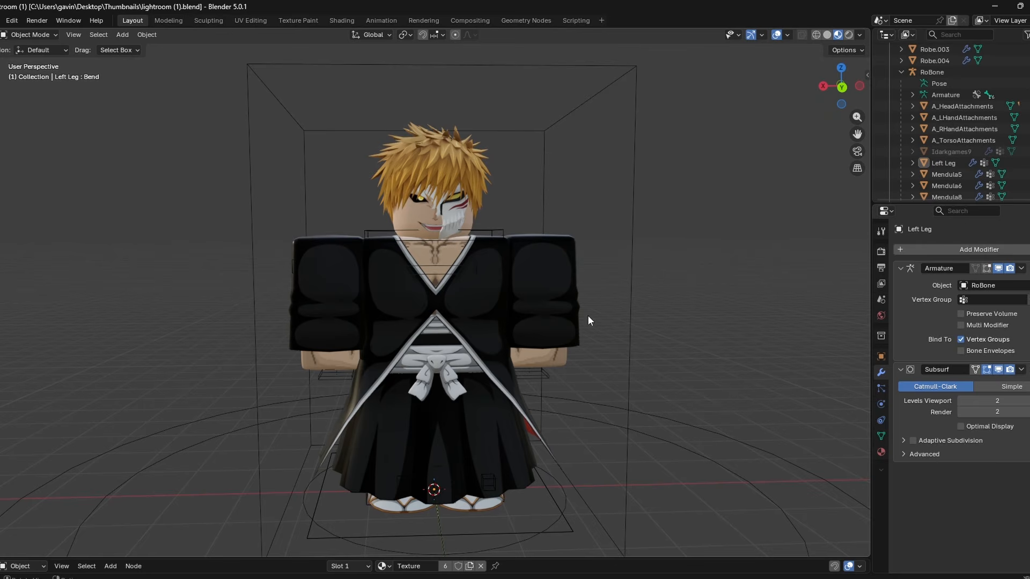
# - Target and bind the Surface Deform modifiers of the Robe.001 sleeve to Mendula6 and the torso robe Robe.003 to Torso
pyautogui.click(345, 329)
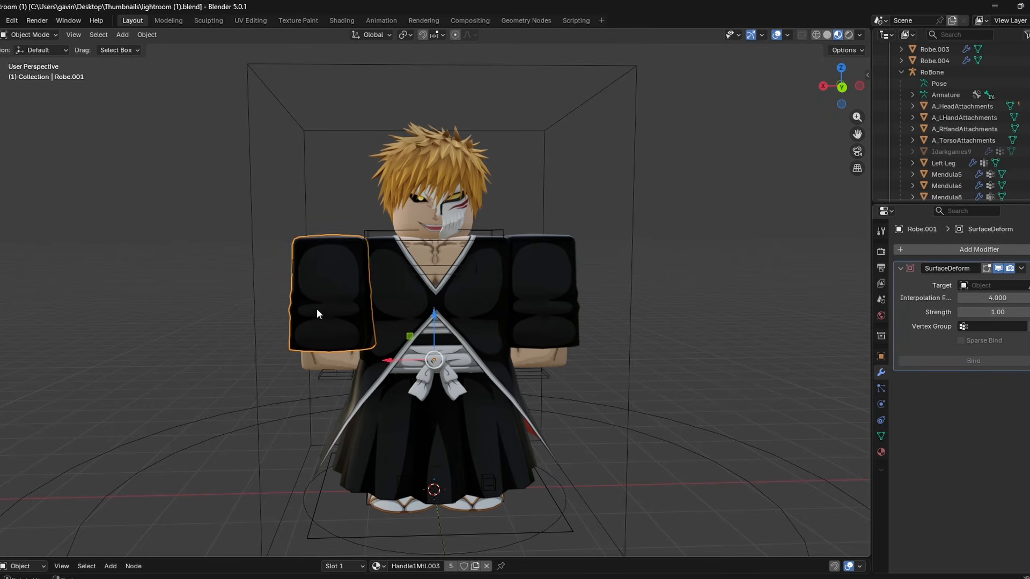
pyautogui.click(997, 288)
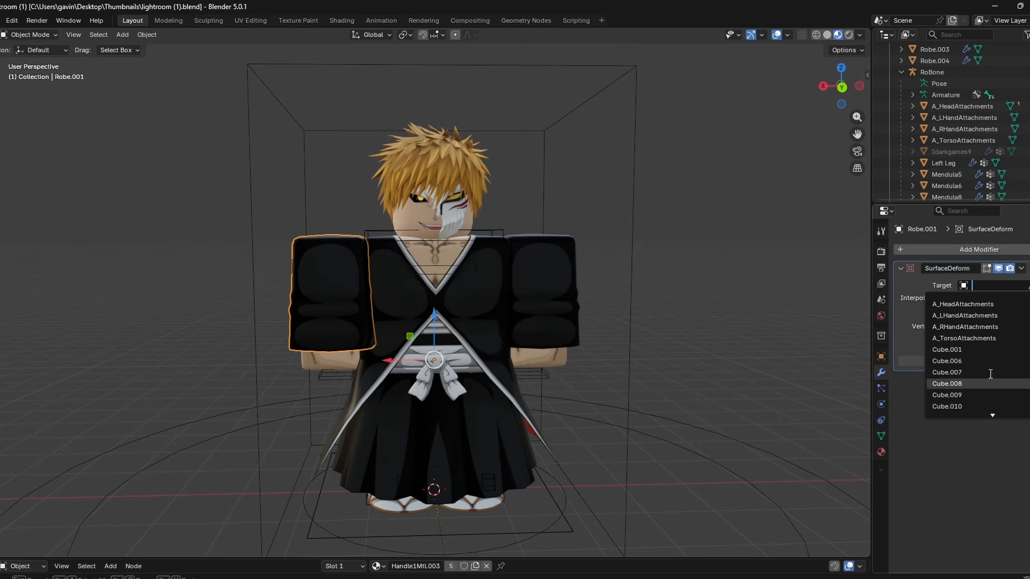
pyautogui.write('men')
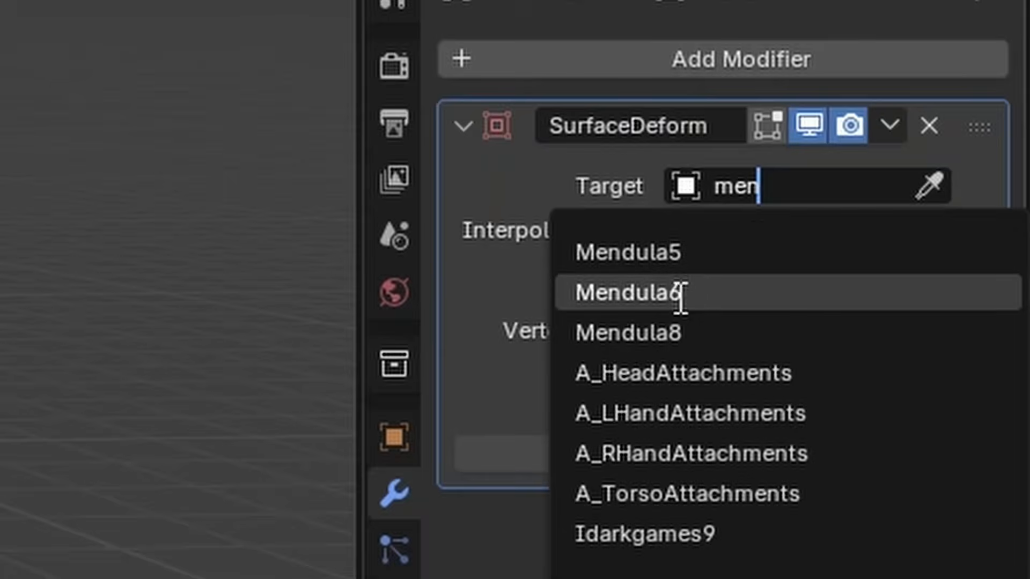
pyautogui.click(961, 316)
pyautogui.click(750, 456)
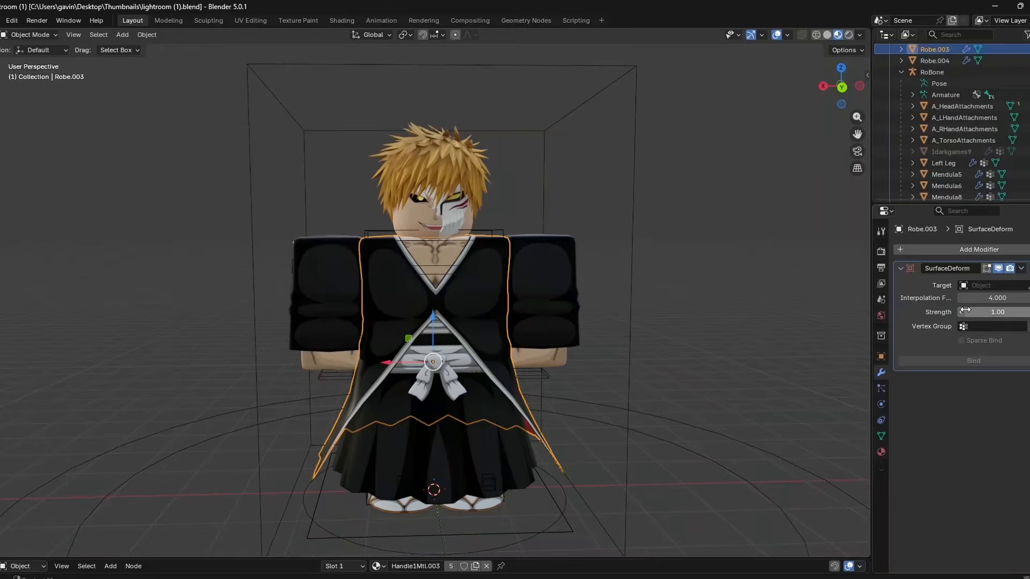
pyautogui.click(760, 186)
pyautogui.write('tor')
pyautogui.click(976, 304)
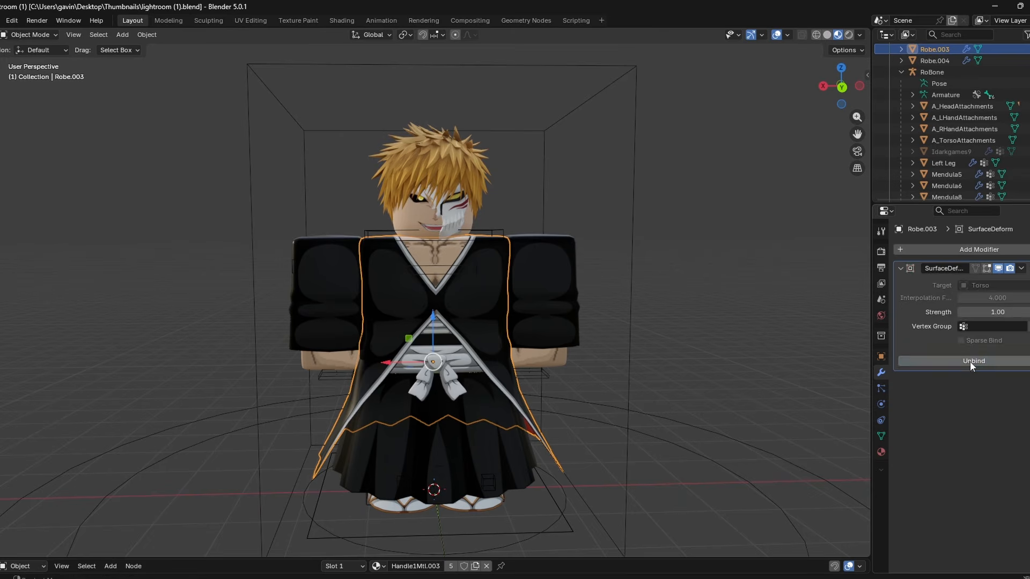
# - Set the Robe.002 sleeve's Surface Deform target to Mendula8 and bind it
pyautogui.click(529, 303)
pyautogui.click(983, 285)
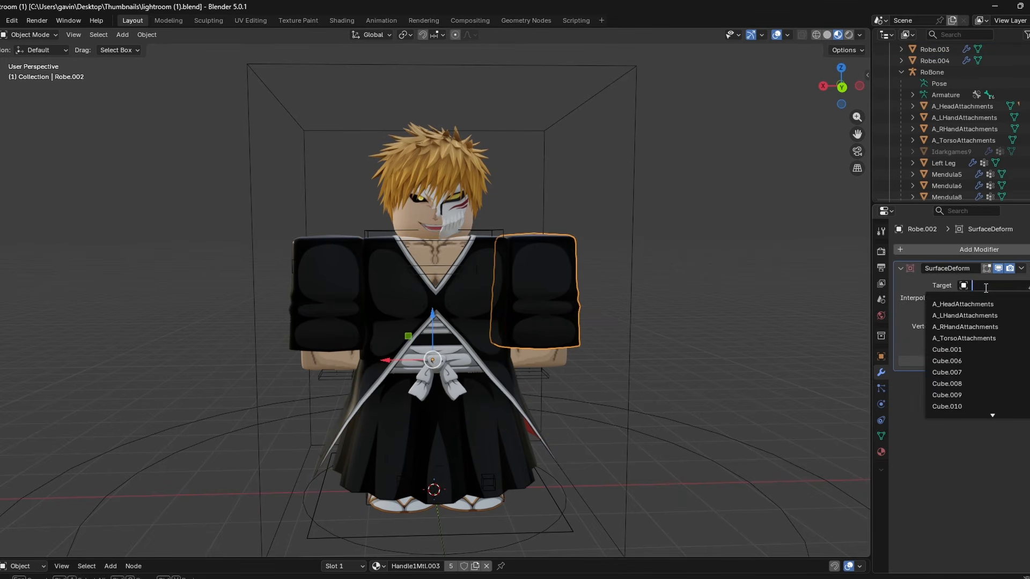
pyautogui.write('men')
pyautogui.click(966, 326)
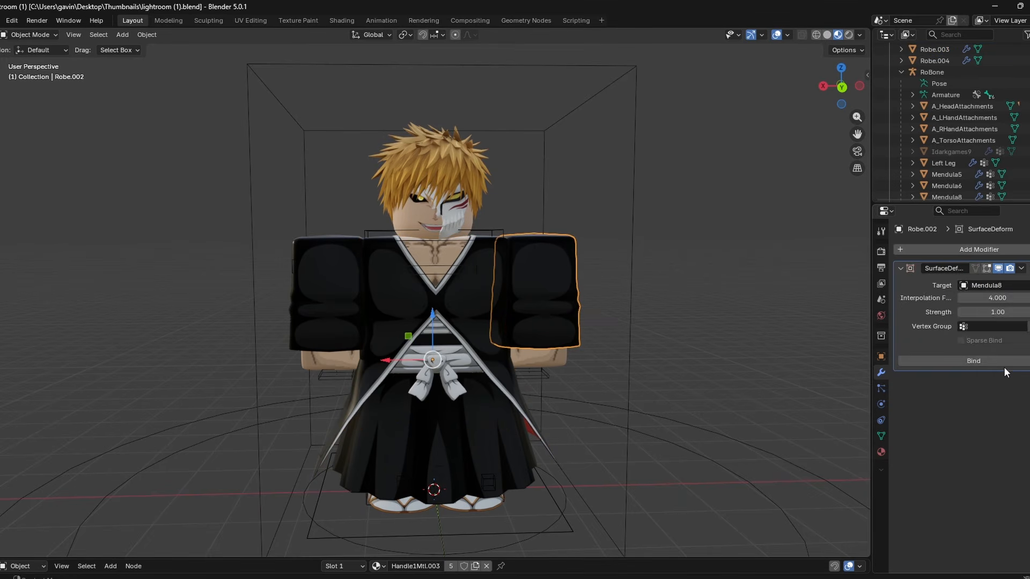
pyautogui.click(1003, 365)
# - Bind the skirt half Robe.004 to its leg mesh and the skirt half Robe to Left Leg with their Surface Deform modifiers
pyautogui.click(394, 416)
pyautogui.click(982, 285)
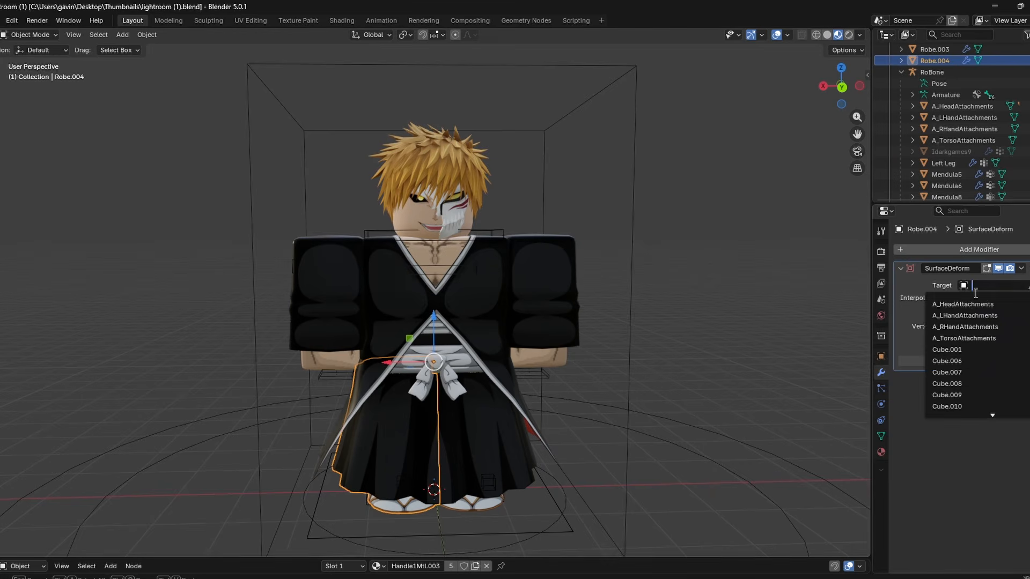
pyautogui.write('men')
pyautogui.click(965, 327)
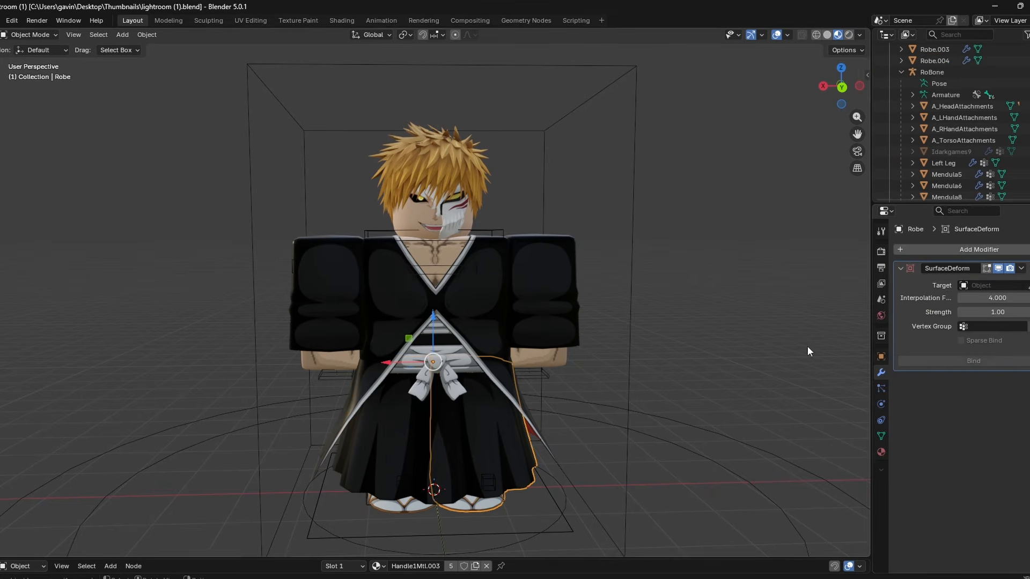
pyautogui.click(984, 283)
pyautogui.write('left')
pyautogui.click(965, 304)
pyautogui.click(985, 362)
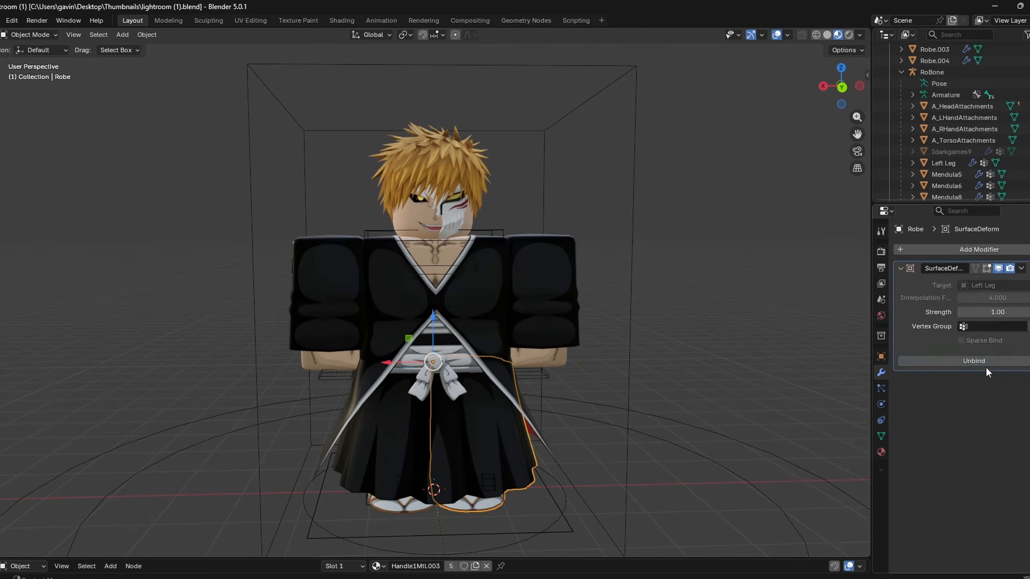
# - Select the RoBone armature and switch it to Pose Mode
pyautogui.click(763, 392)
pyautogui.moveTo(636, 334); pyautogui.dragTo(598, 293, button='middle')
pyautogui.scroll(-1, 612, 317)
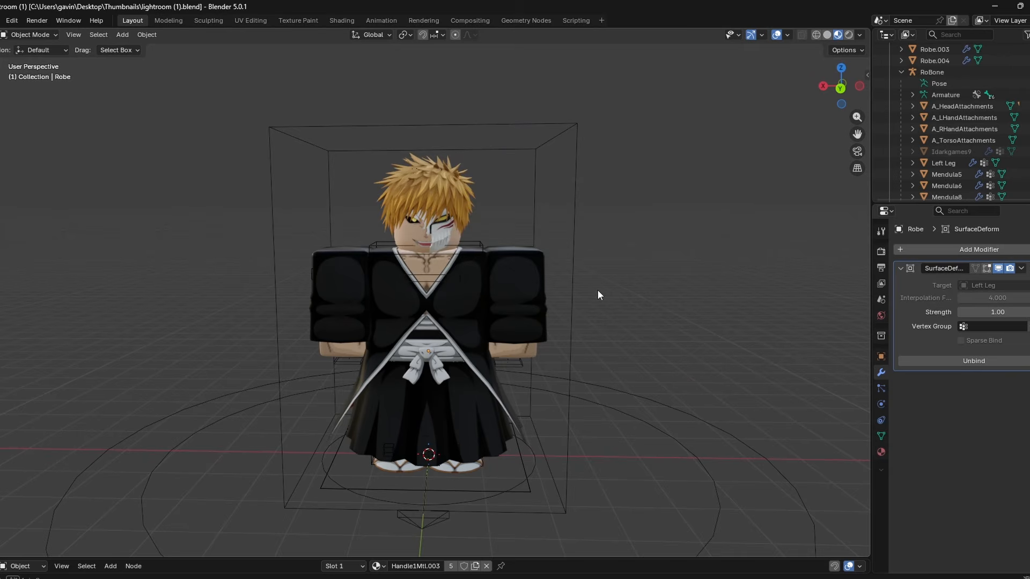
pyautogui.click(475, 250)
pyautogui.click(472, 243)
pyautogui.click(480, 246)
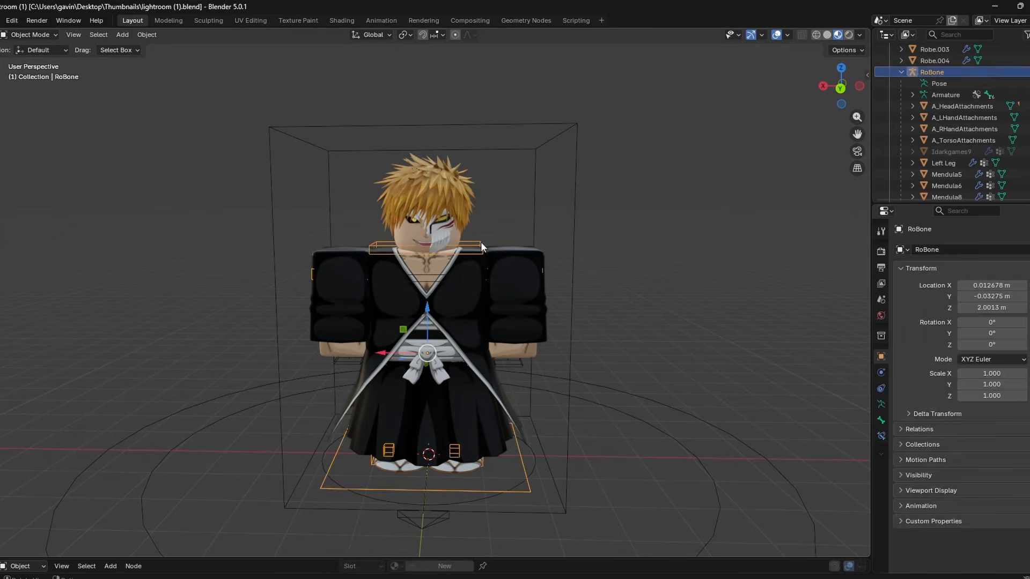
pyautogui.click(29, 34)
pyautogui.click(31, 70)
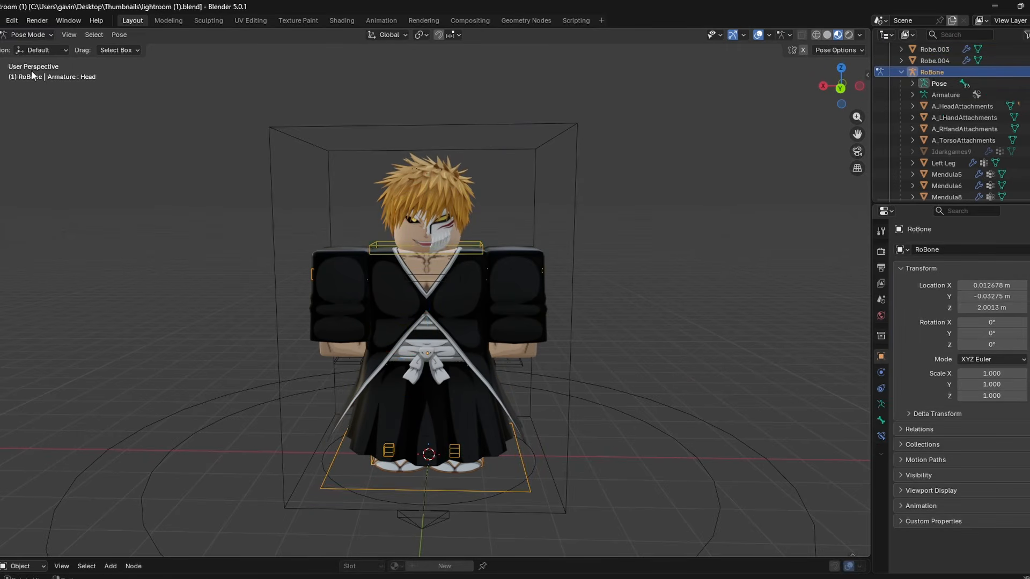
# - Test the clothing deformation by rotating the Upper bone and an arm, undo the test poses, and deselect the bones
pyautogui.click(434, 320)
pyautogui.moveTo(501, 330); pyautogui.dragTo(461, 322, button='middle')
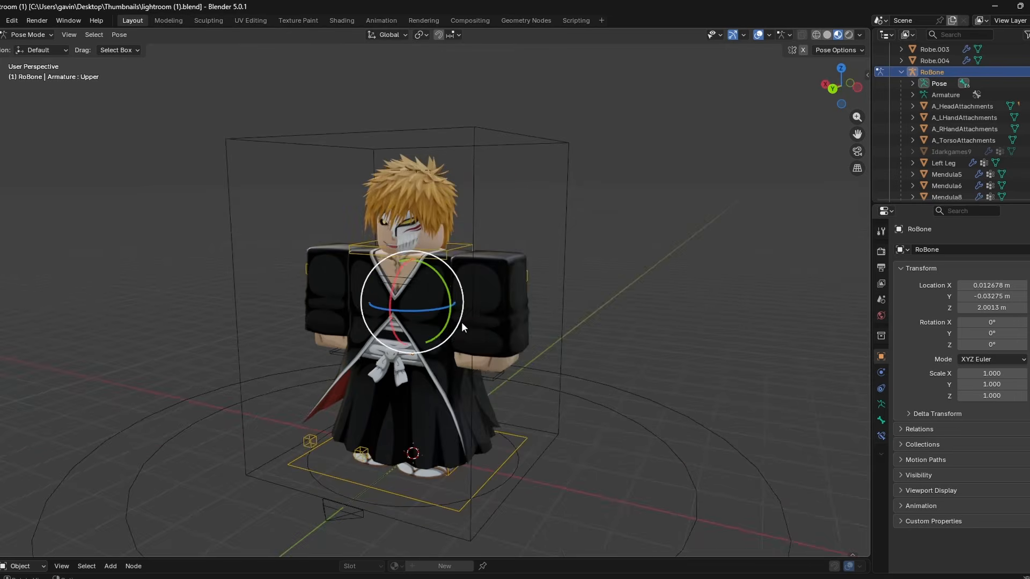
pyautogui.moveTo(396, 331)
pyautogui.mouseDown()
pyautogui.moveTo(381, 314)
pyautogui.moveTo(434, 323)
pyautogui.moveTo(376, 308)
pyautogui.moveTo(402, 331)
pyautogui.mouseUp()
pyautogui.click(477, 290)
pyautogui.moveTo(477, 289); pyautogui.dragTo(462, 322)
pyautogui.hotkey('ctrl', 'z')
pyautogui.hotkey('ctrl', 'z')
pyautogui.hotkey('ctrl', 'z')
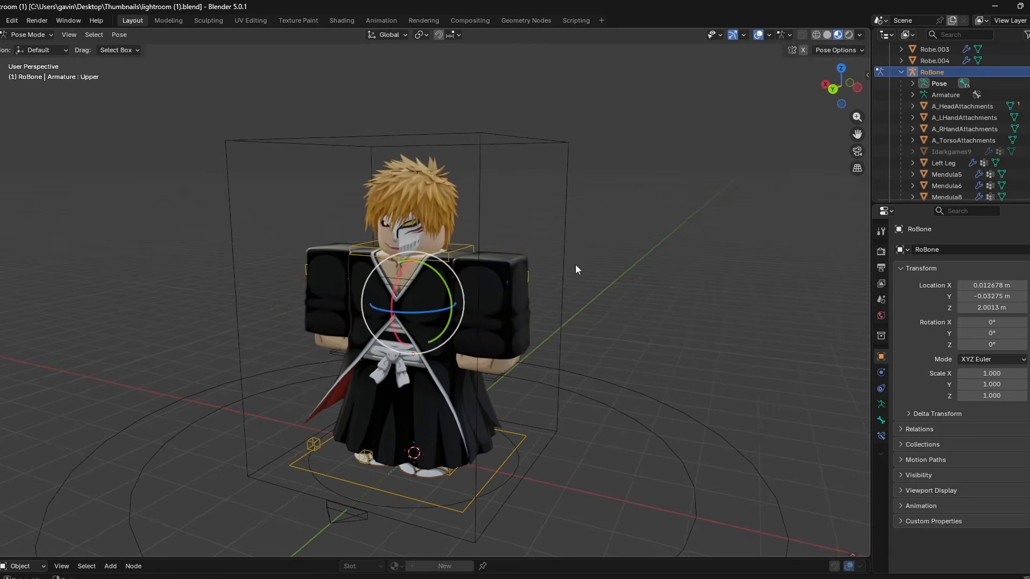
pyautogui.moveTo(575, 264); pyautogui.dragTo(597, 252, button='middle')
pyautogui.click(595, 252)
pyautogui.moveTo(477, 251); pyautogui.dragTo(495, 248, button='middle')
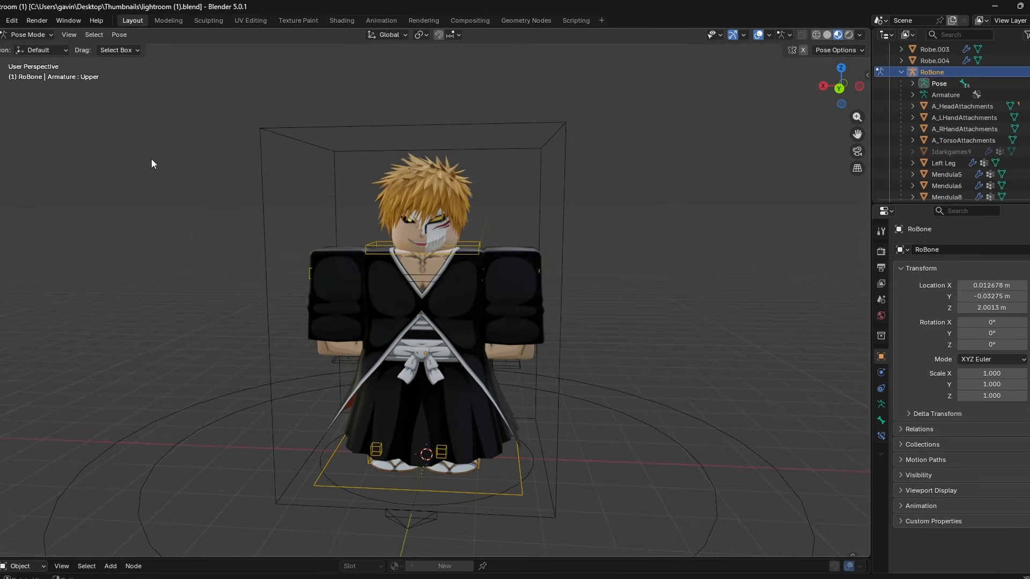
# - Import the Wavefront model Sword.obj from the Ichigo Sword folder in the Ichigo Character directory
pyautogui.click(1, 20)
pyautogui.press('Escape')
pyautogui.click(2, 20)
pyautogui.moveTo(159, 189)
pyautogui.click(292, 192)
pyautogui.click(75, 411)
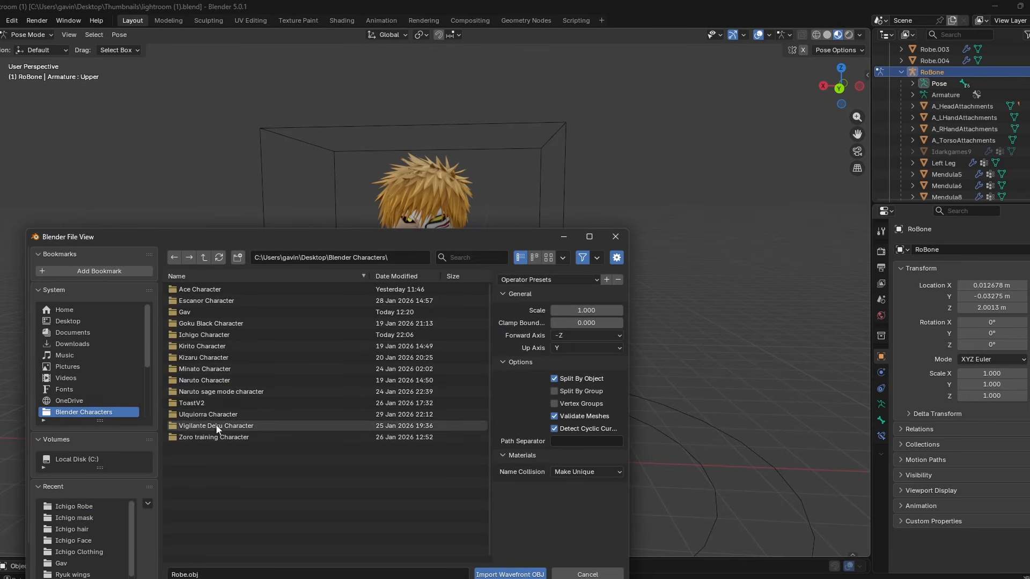
pyautogui.click(210, 333)
pyautogui.click(211, 346)
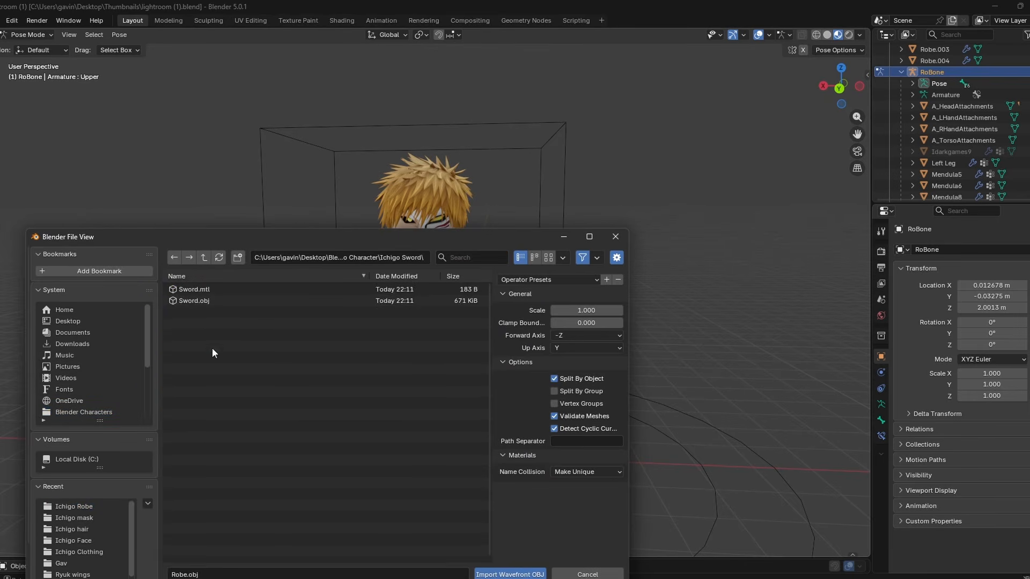
pyautogui.doubleClick(218, 301)
# - Move the sword out beside the character and rotate it to lie horizontally with the blade pointing away from the body
pyautogui.moveTo(427, 412); pyautogui.dragTo(426, 327)
pyautogui.moveTo(380, 370); pyautogui.dragTo(226, 365)
pyautogui.moveTo(262, 333); pyautogui.dragTo(481, 285, button='middle')
pyautogui.press('r')
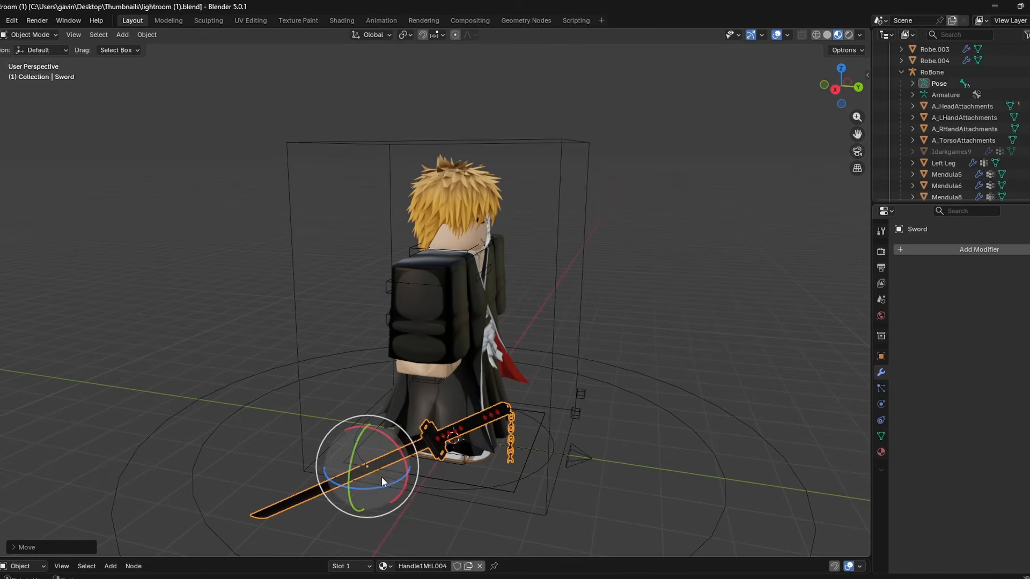
pyautogui.moveTo(382, 478); pyautogui.dragTo(240, 348)
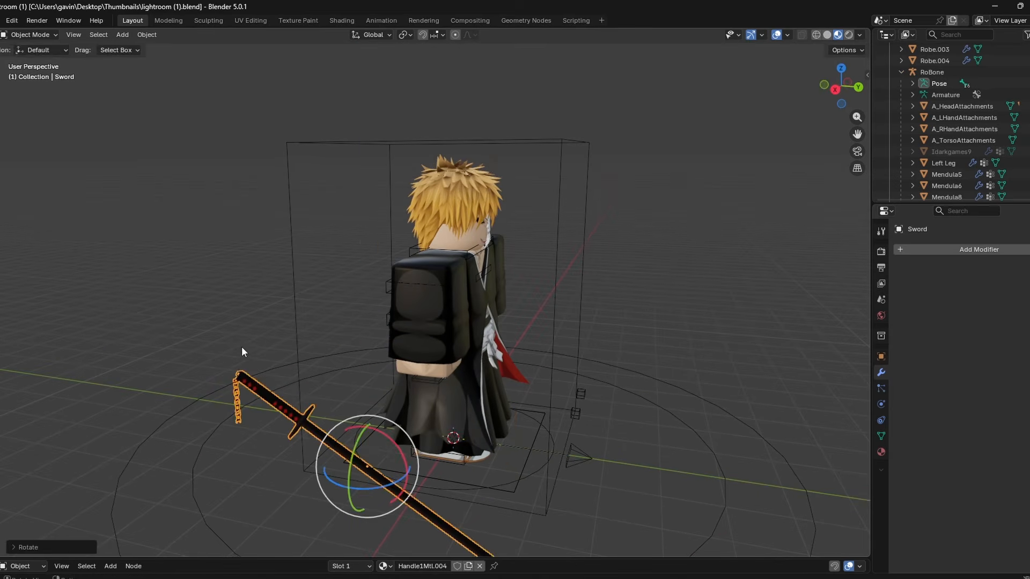
pyautogui.moveTo(395, 437); pyautogui.dragTo(369, 419)
pyautogui.moveTo(393, 481); pyautogui.dragTo(343, 476)
pyautogui.moveTo(308, 389); pyautogui.dragTo(185, 374, button='middle')
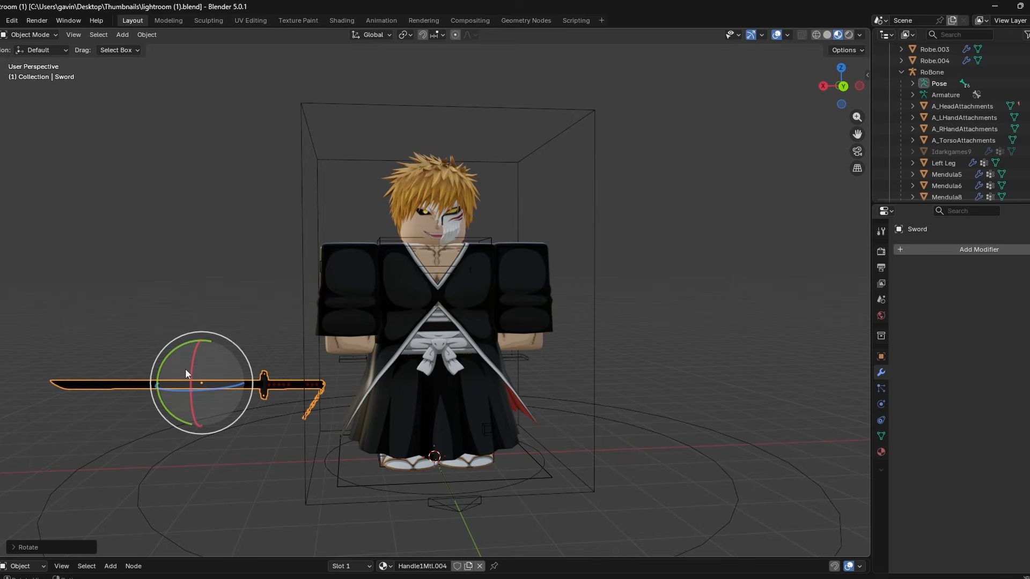
# - Raise the sword to about arm height and shift it farther out from the character's right side
pyautogui.click(1, 128)
pyautogui.moveTo(199, 338); pyautogui.dragTo(196, 252)
pyautogui.moveTo(184, 299); pyautogui.dragTo(107, 286)
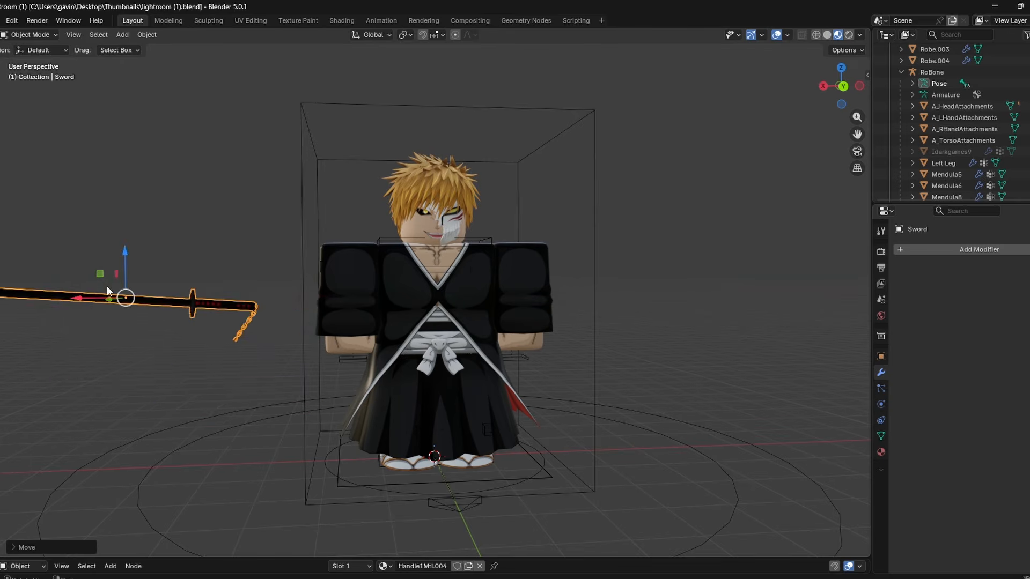
pyautogui.click(243, 252)
pyautogui.moveTo(244, 252); pyautogui.dragTo(300, 264, button='middle')
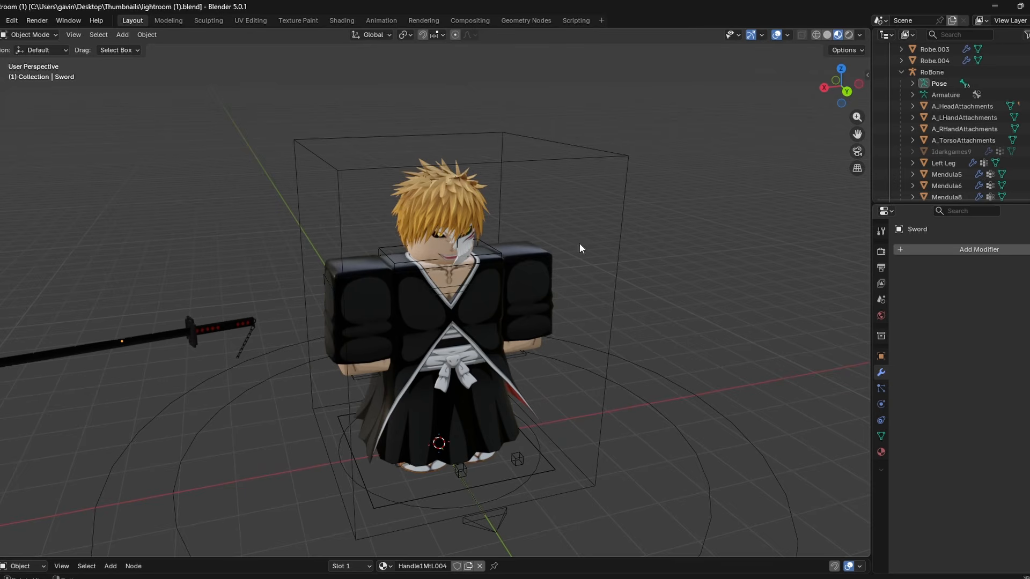
# - Check the Ichigo reference image in the browser, and return to Blender to put the RoBone armature in Pose Mode
pyautogui.hotkey('alt', 'Tab')
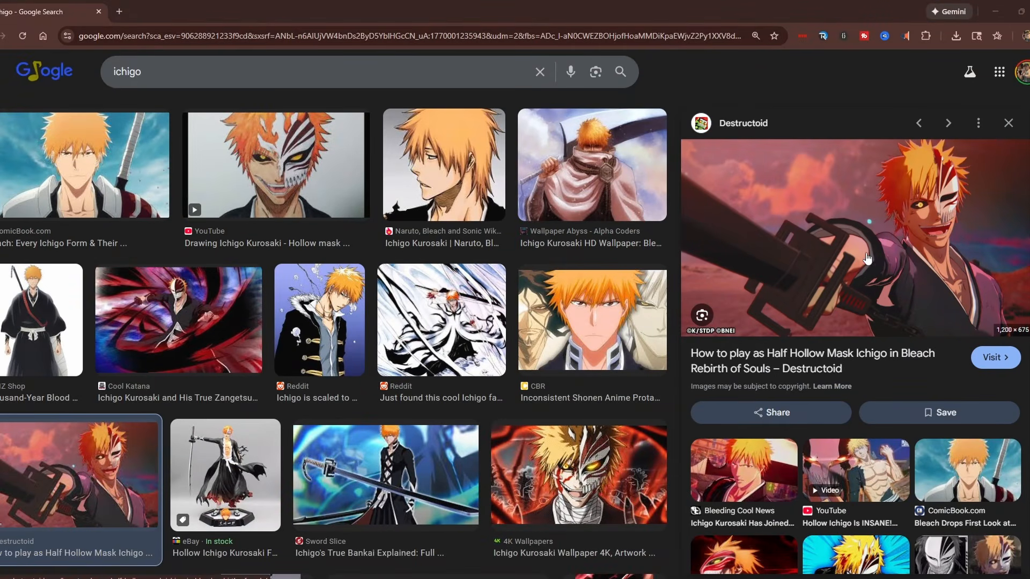
pyautogui.hotkey('alt', 'Tab')
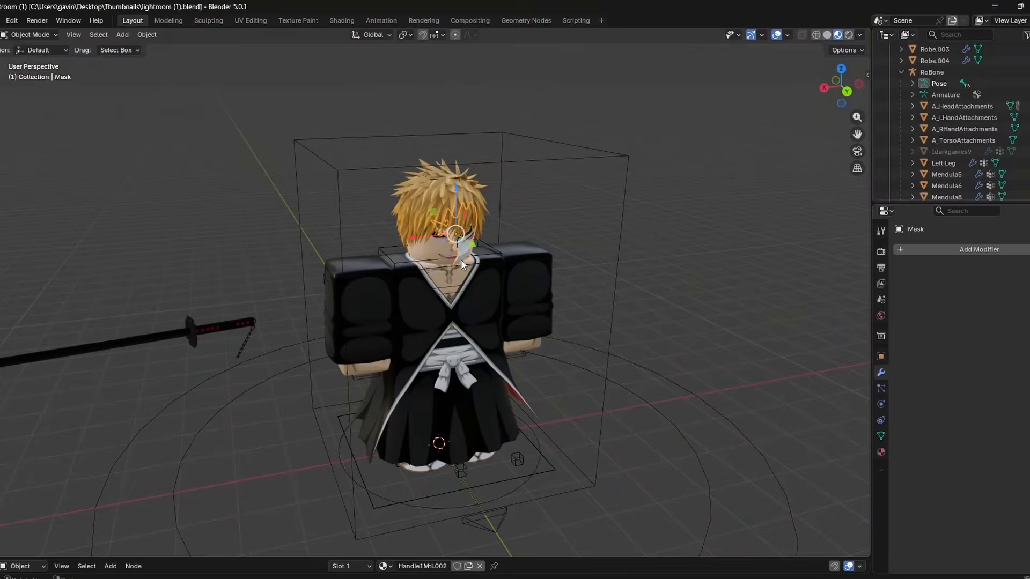
pyautogui.click(526, 247)
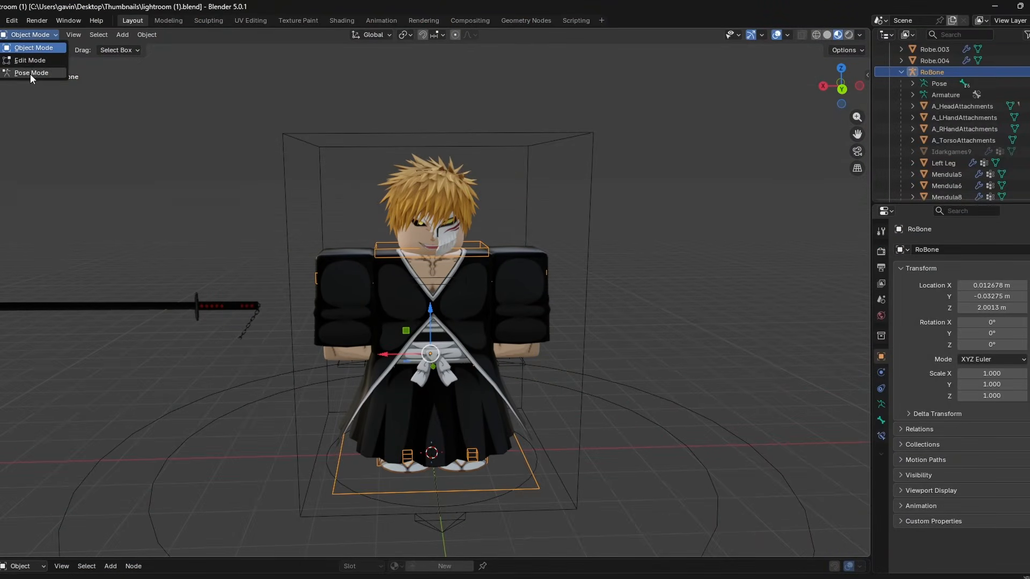
pyautogui.click(30, 73)
# - Adjust the character's body and head bones slightly to start the sword pose
pyautogui.moveTo(434, 366)
pyautogui.mouseDown()
pyautogui.moveTo(444, 368)
pyautogui.moveTo(430, 355)
pyautogui.mouseUp()
pyautogui.moveTo(462, 352); pyautogui.dragTo(481, 301, button='middle')
pyautogui.moveTo(463, 295); pyautogui.dragTo(456, 309)
pyautogui.click(456, 241)
pyautogui.moveTo(455, 240); pyautogui.dragTo(450, 240)
# - Raise the character's right arm forward to about shoulder height for the sword-holding pose
pyautogui.click(356, 280)
pyautogui.moveTo(343, 311); pyautogui.dragTo(327, 284)
pyautogui.moveTo(354, 295); pyautogui.dragTo(330, 316, button='middle')
pyautogui.press('g')
pyautogui.moveTo(351, 301); pyautogui.dragTo(356, 279)
pyautogui.click(2, 156)
pyautogui.moveTo(356, 279); pyautogui.dragTo(351, 258, button='middle')
pyautogui.click(692, 578)
pyautogui.click(716, 578)
# - Rotate the character's left arm bone L E slightly
pyautogui.moveTo(569, 332); pyautogui.dragTo(617, 327, button='middle')
pyautogui.click(516, 316)
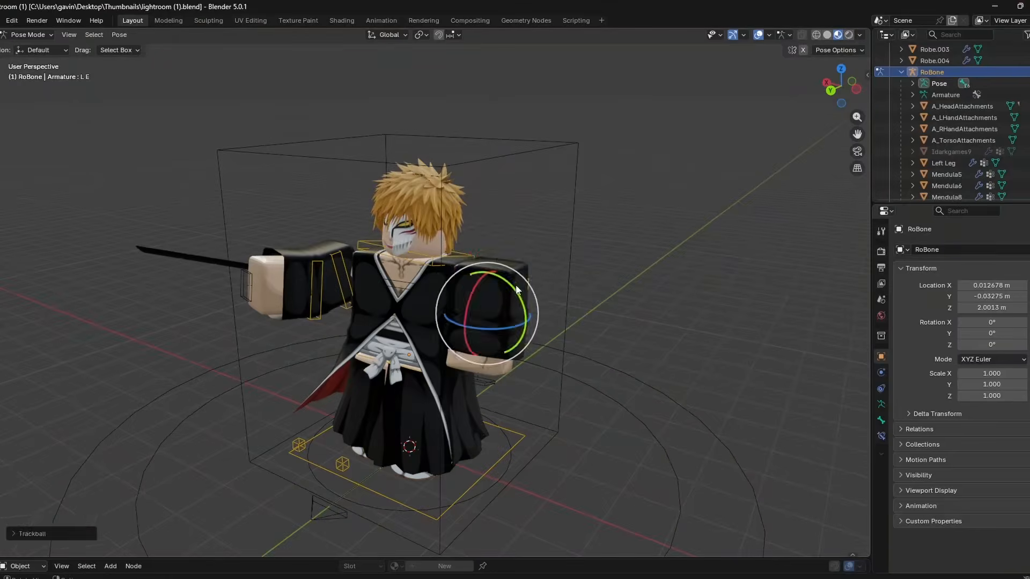
pyautogui.moveTo(492, 300); pyautogui.dragTo(492, 288)
# - Adjust the leg bone L K.001 slightly and look at the pose through the camera
pyautogui.moveTo(620, 272); pyautogui.dragTo(499, 279, button='middle')
pyautogui.click(401, 449)
pyautogui.moveTo(410, 412); pyautogui.dragTo(410, 402)
pyautogui.moveTo(494, 403); pyautogui.dragTo(607, 382, button='middle')
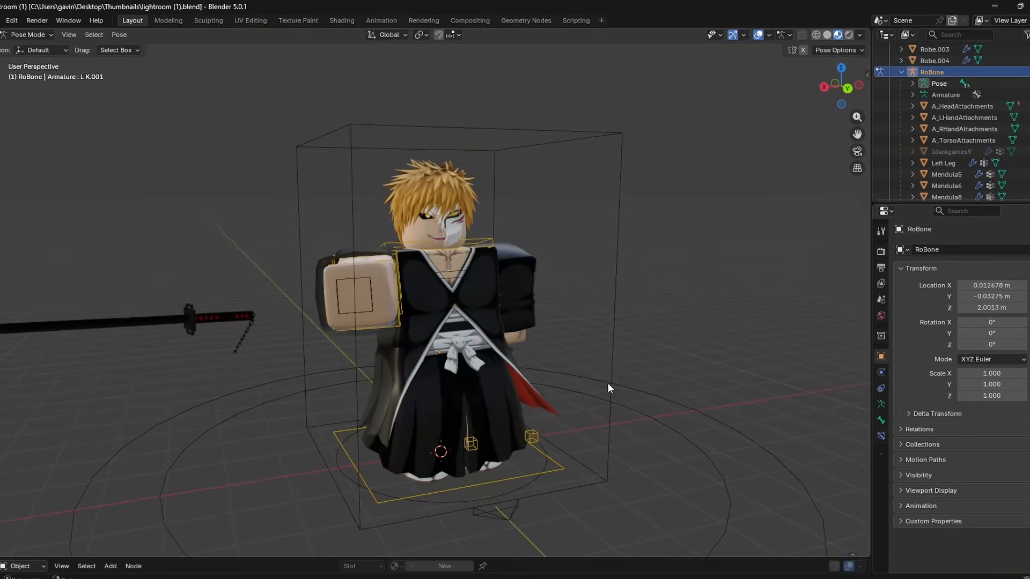
pyautogui.click(856, 152)
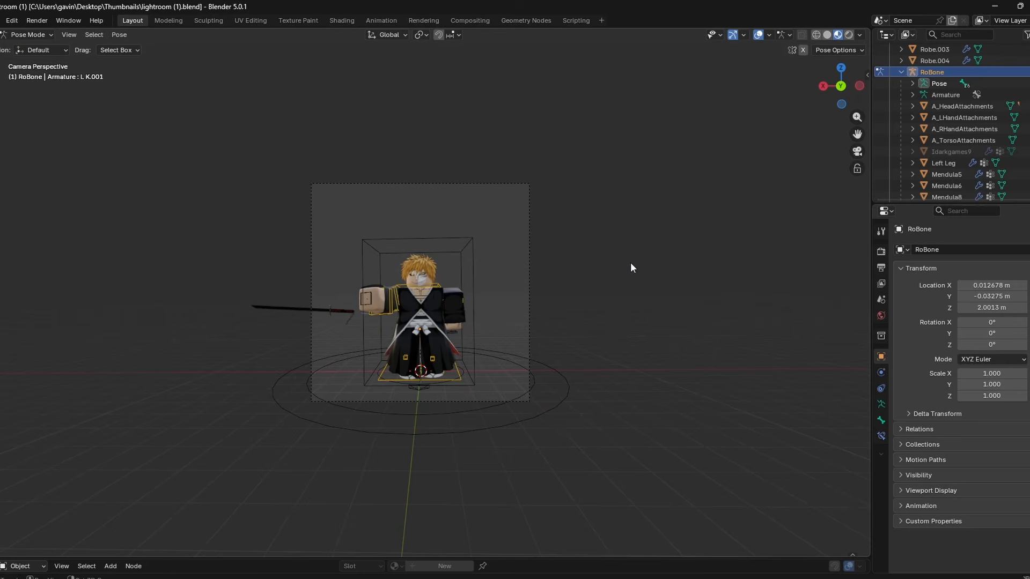
# - Move the camera closer to the character and frame the figure from a slightly angled front view
pyautogui.hotkey('shift', '`')
pyautogui.press('w')
pyautogui.press('s')
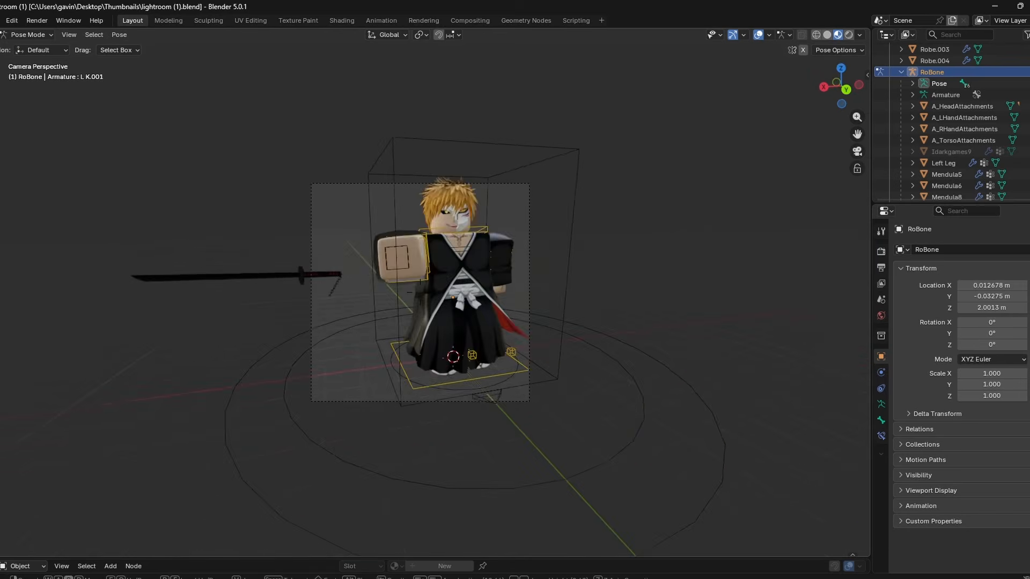
pyautogui.press('d')
pyautogui.press('e')
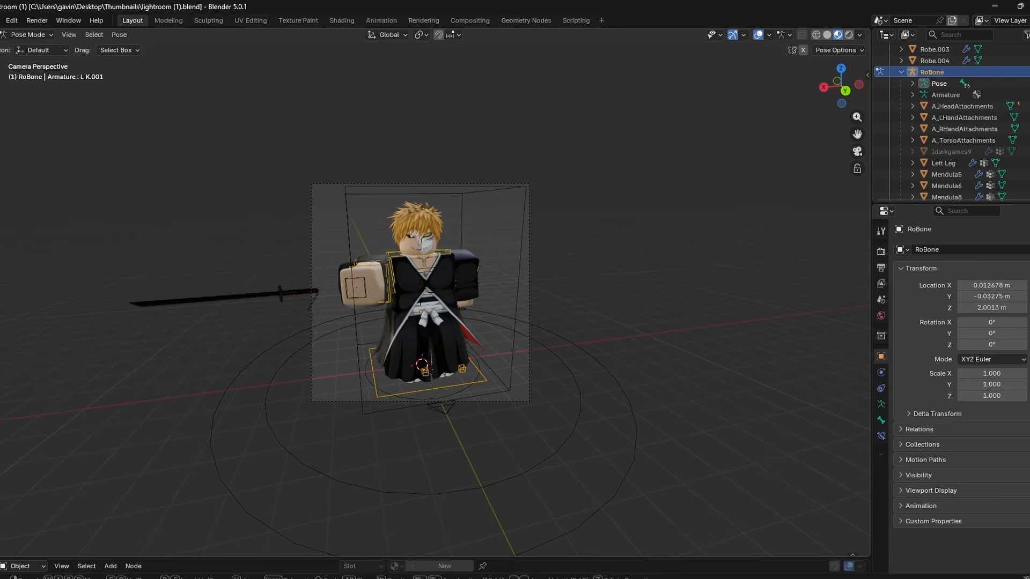
pyautogui.click(631, 263)
# - Leave the camera view, switch to Object Mode and place the sword in the character's raised right hand, blade pointing forward
pyautogui.click(857, 151)
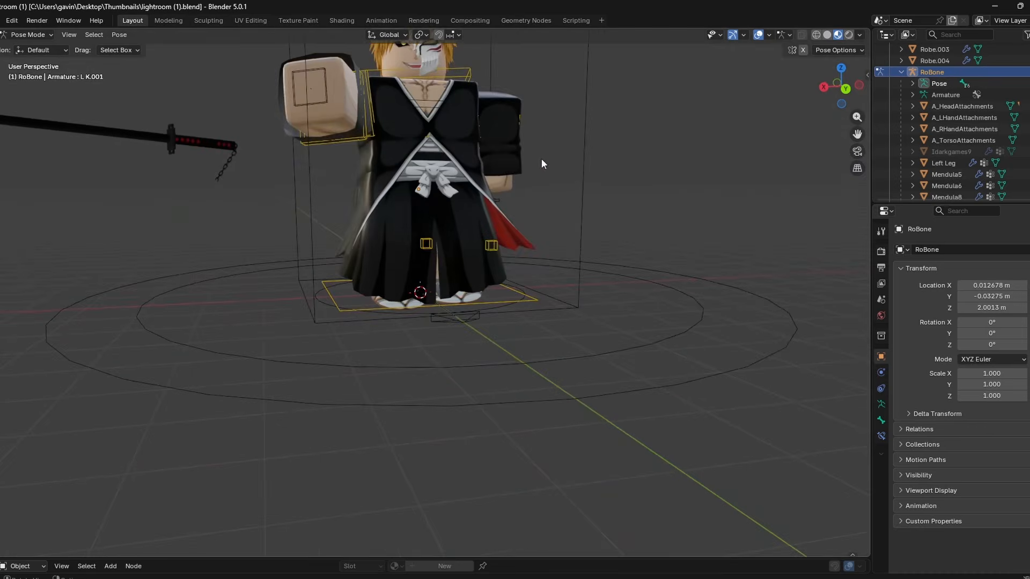
pyautogui.moveTo(542, 155); pyautogui.dragTo(311, 276, button='middle')
pyautogui.click(30, 35)
pyautogui.click(27, 47)
pyautogui.click(215, 264)
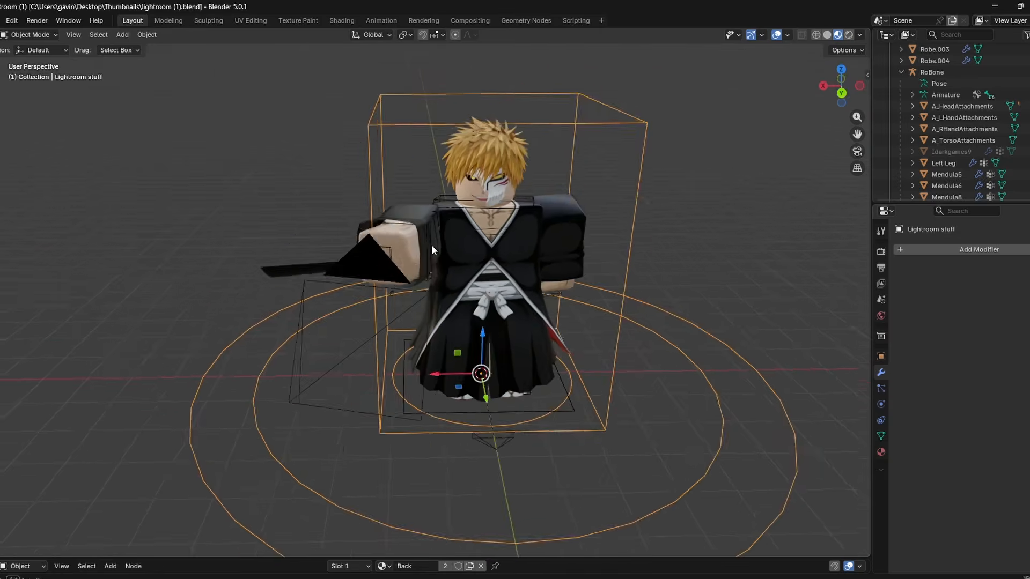
# - Compare the sword pose with the half hollow mask Ichigo reference image in the browser, returning to Blender
pyautogui.moveTo(431, 245); pyautogui.dragTo(465, 292, button='middle')
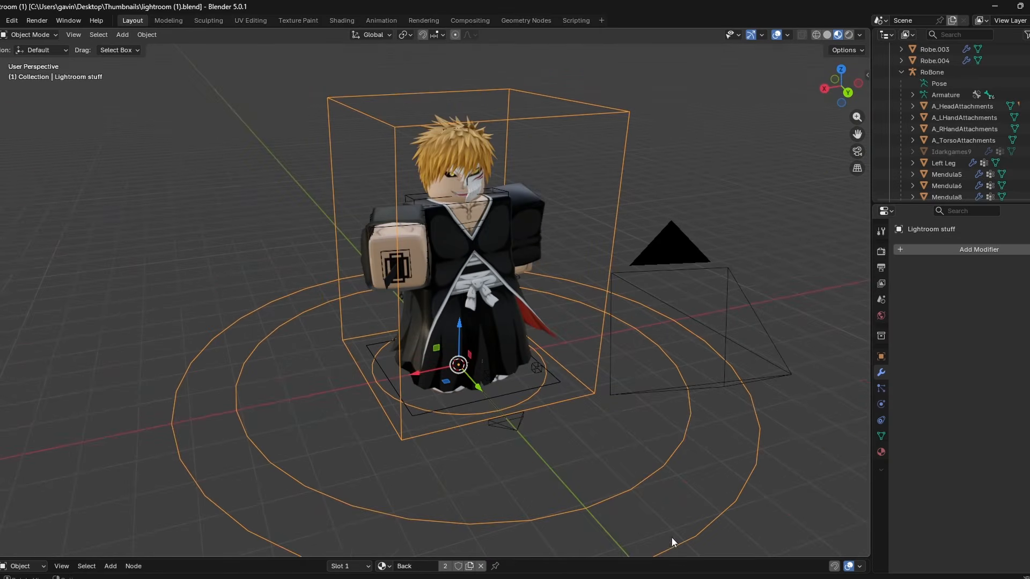
pyautogui.hotkey('alt', 'Tab')
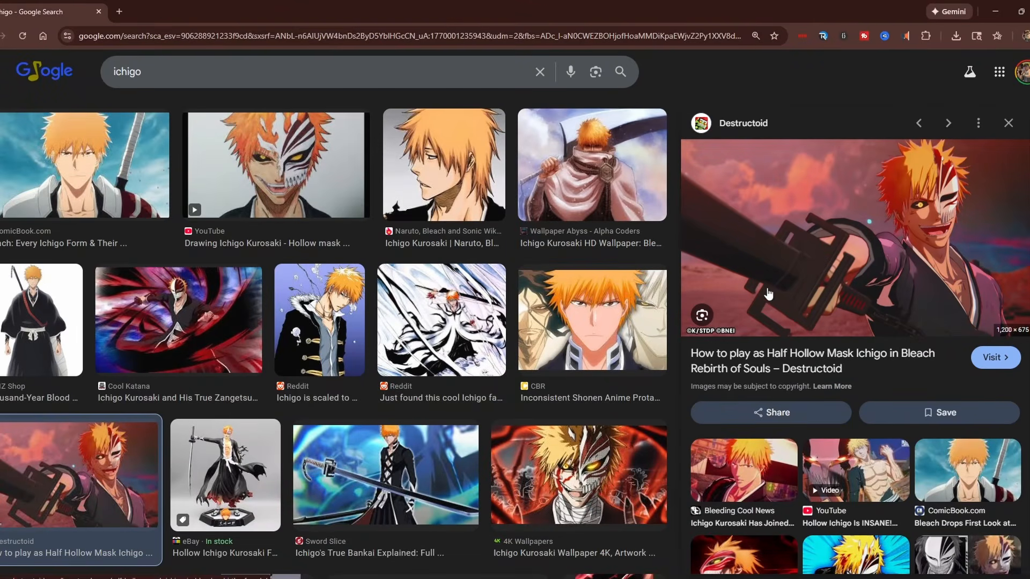
pyautogui.hotkey('alt', 'Tab')
# - Reposition the camera so the whole character and the outstretched sword fit inside the frame
pyautogui.click(853, 151)
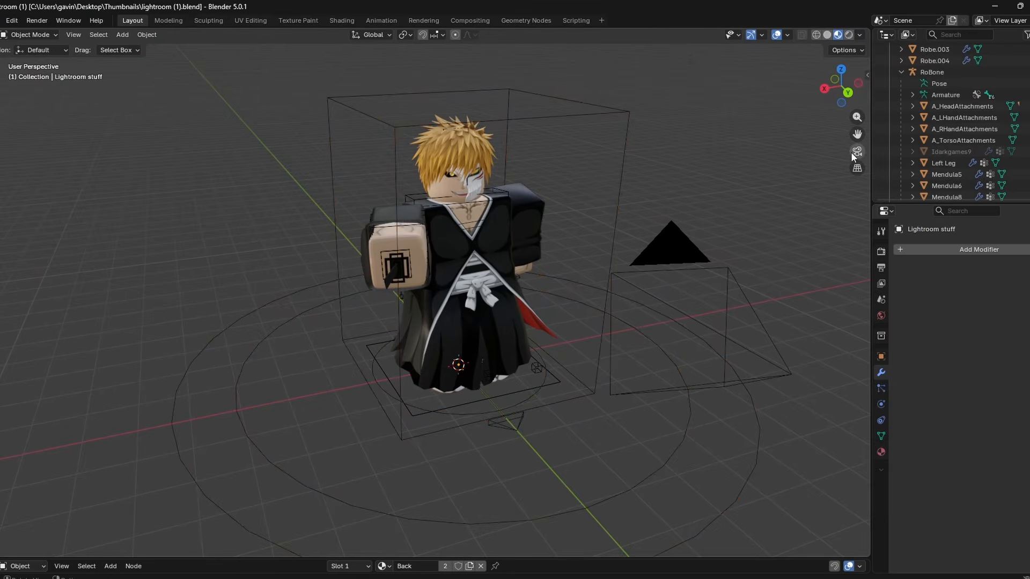
pyautogui.hotkey('shift', '`')
pyautogui.press('a')
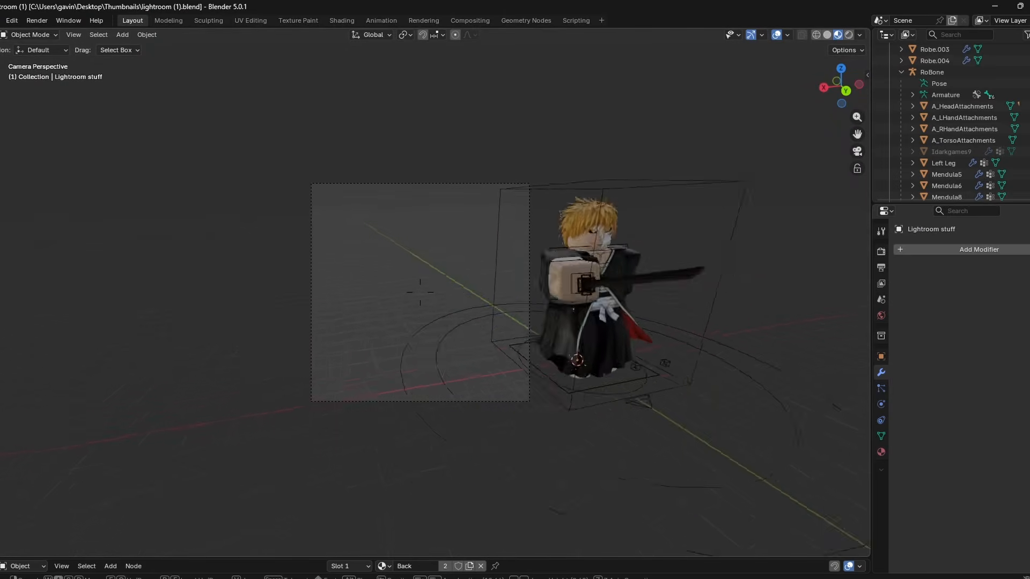
pyautogui.press('d')
pyautogui.press('s')
pyautogui.press('w')
pyautogui.press('d')
pyautogui.press('w')
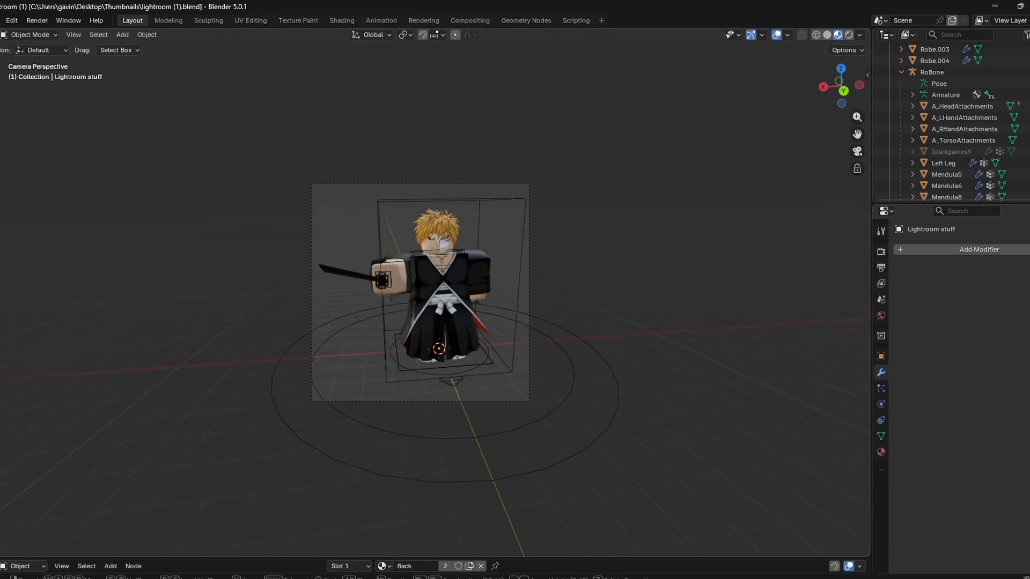
pyautogui.press('d')
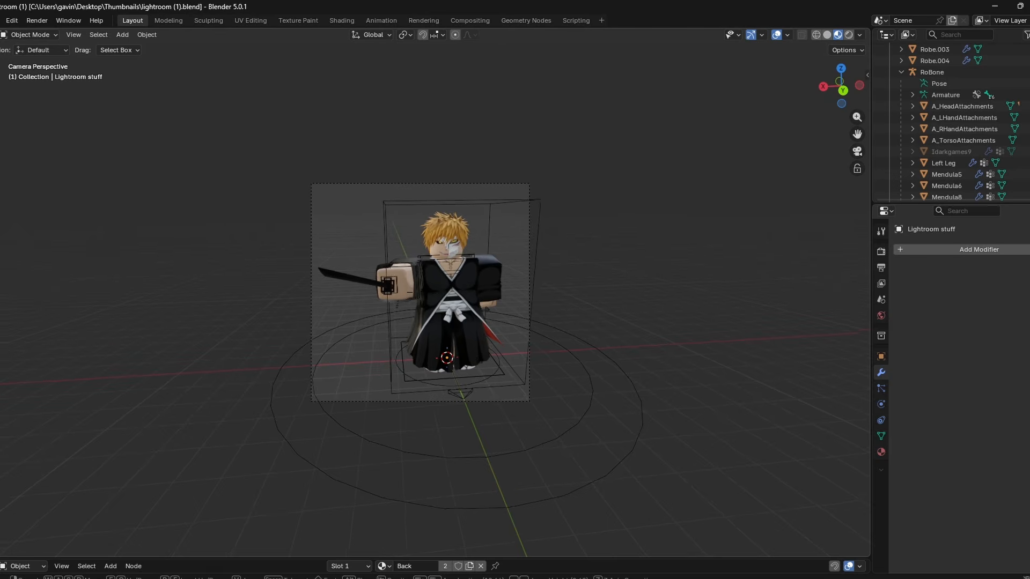
pyautogui.click(563, 163)
# - Turn off Freestyle outlines in the scene's render properties
pyautogui.moveTo(563, 163); pyautogui.dragTo(526, 170, button='middle')
pyautogui.scroll(-4, 574, 190)
pyautogui.keyDown('shift'); pyautogui.moveTo(467, 166); pyautogui.dragTo(585, 182, button='middle'); pyautogui.keyUp('shift')
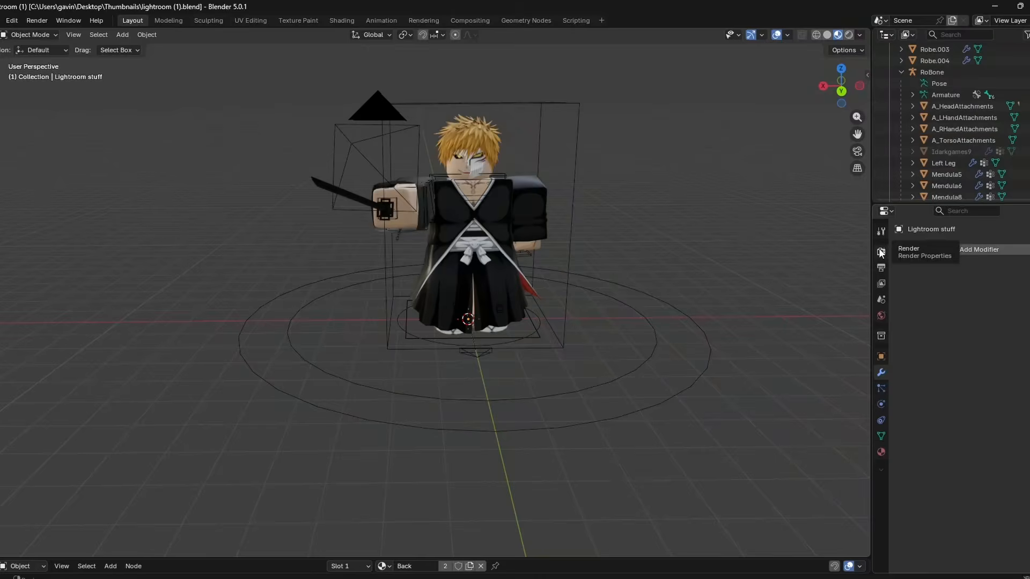
pyautogui.click(881, 253)
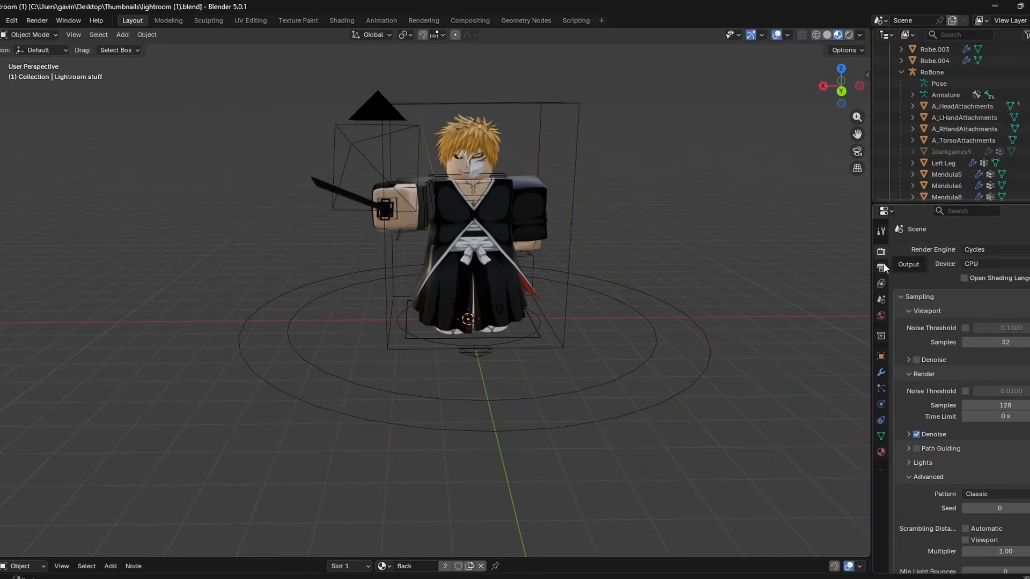
pyautogui.scroll(-10, 909, 424)
pyautogui.click(907, 424)
pyautogui.scroll(-1, 912, 448)
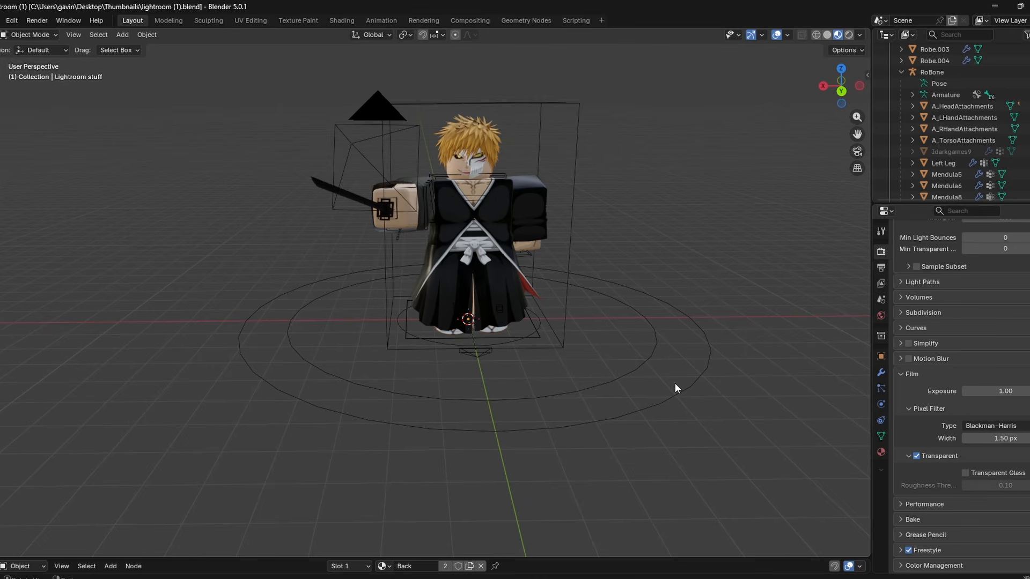
pyautogui.click(908, 551)
# - Delete the hidden, greyed-out mesh object under the RoBone armature
pyautogui.scroll(5, 938, 104)
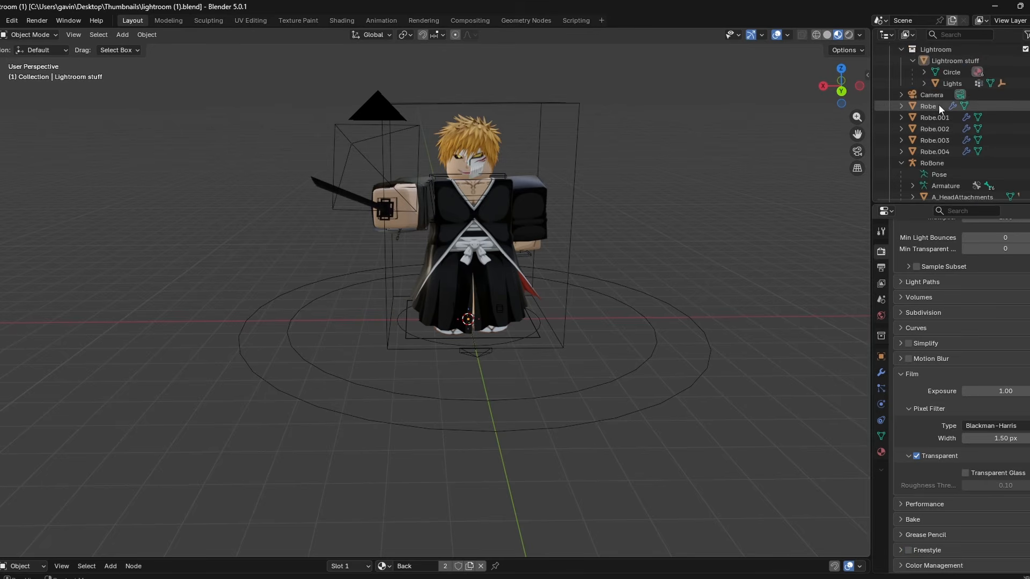
pyautogui.click(941, 105)
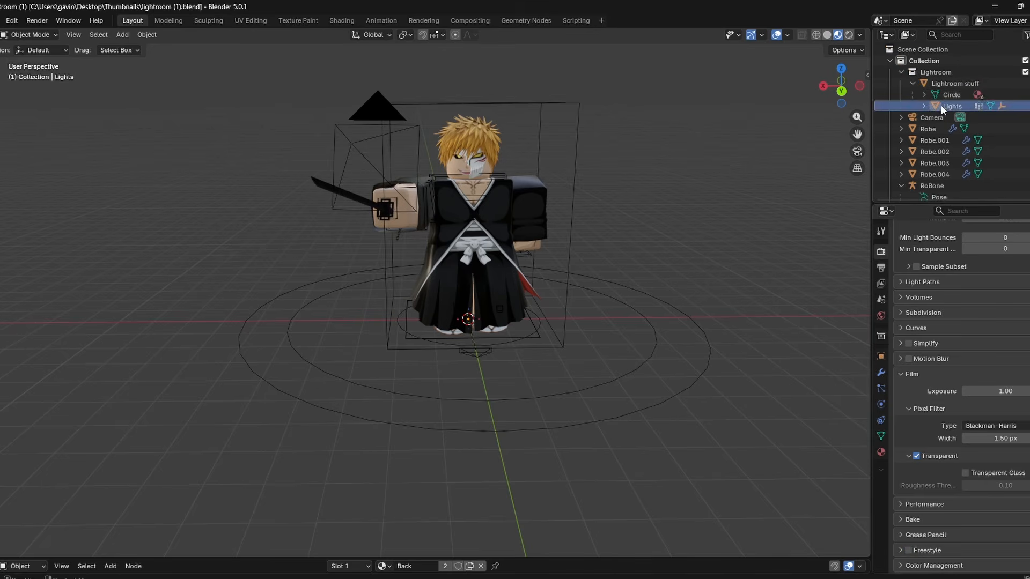
pyautogui.click(902, 186)
pyautogui.click(902, 186)
pyautogui.scroll(-4, 933, 178)
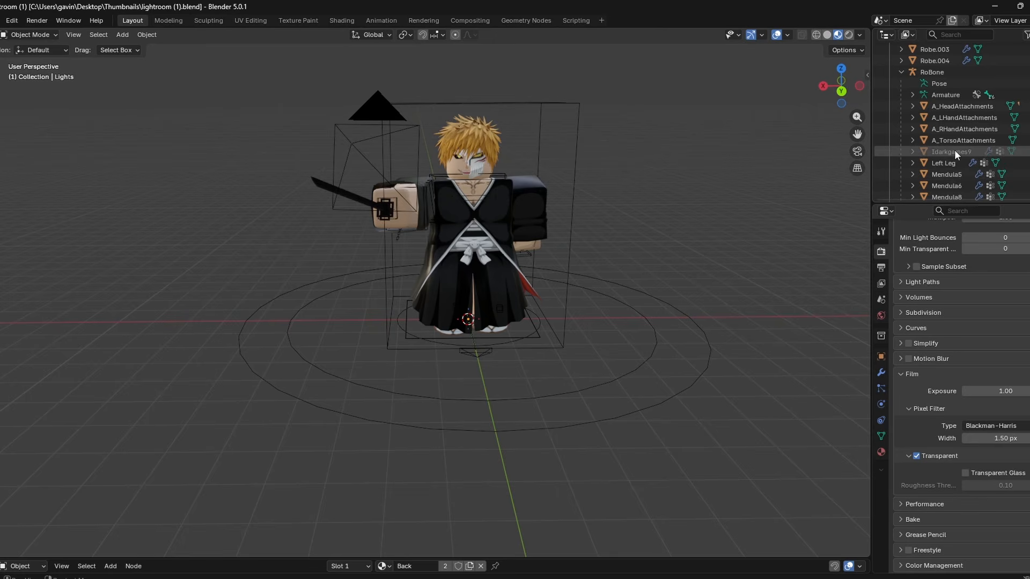
pyautogui.click(954, 152)
pyautogui.press('Delete')
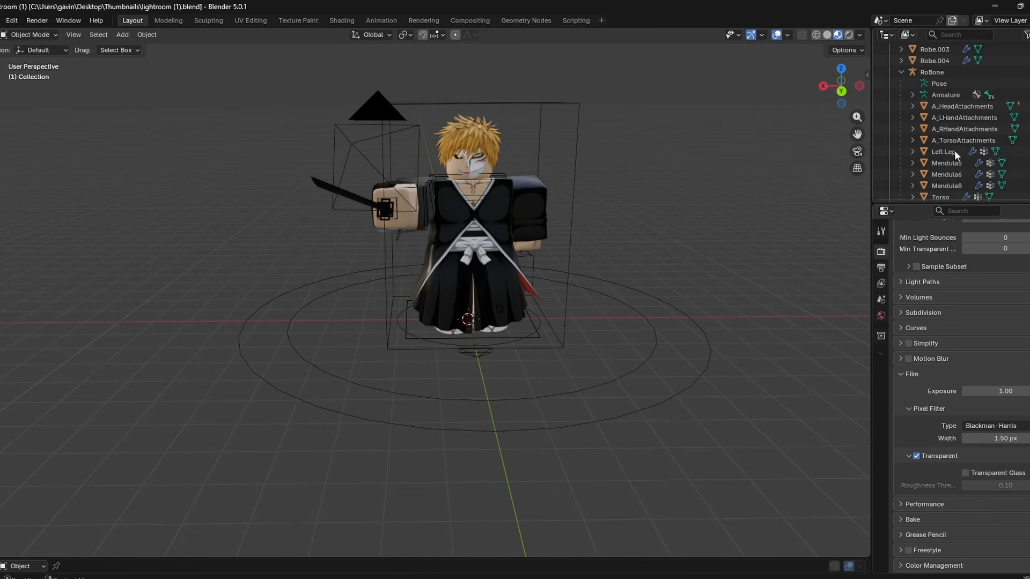
# - Set the Lights object's Warm material to red-orange #FF3C00 with an emission strength of about 2.9
pyautogui.scroll(5, 889, 113)
pyautogui.click(901, 185)
pyautogui.click(945, 105)
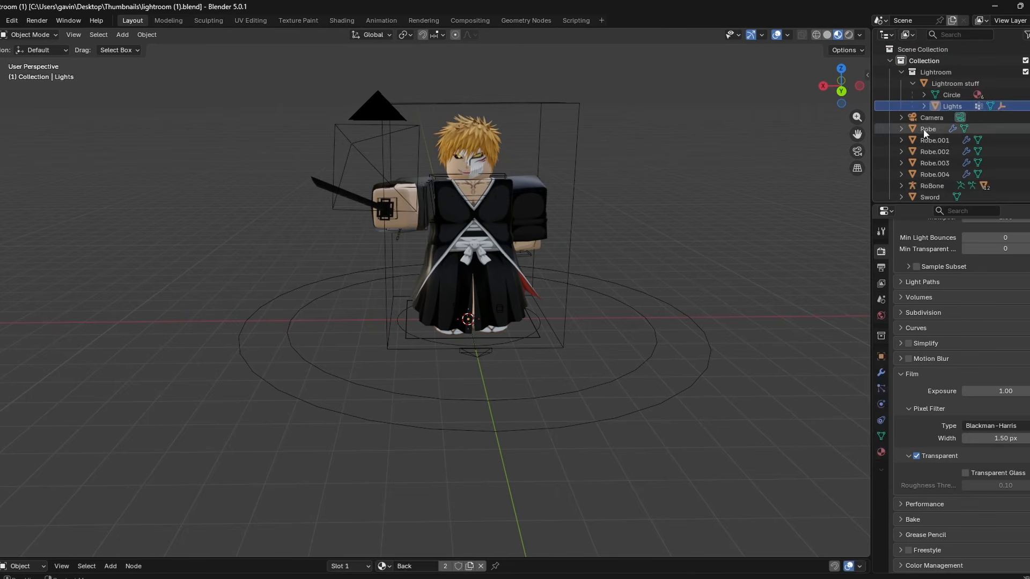
pyautogui.click(881, 452)
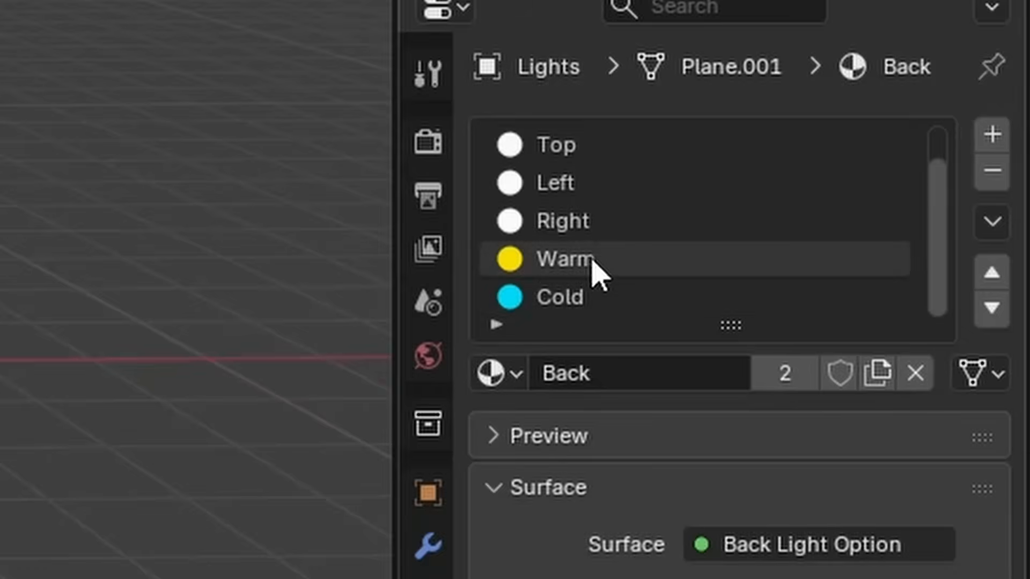
pyautogui.click(930, 289)
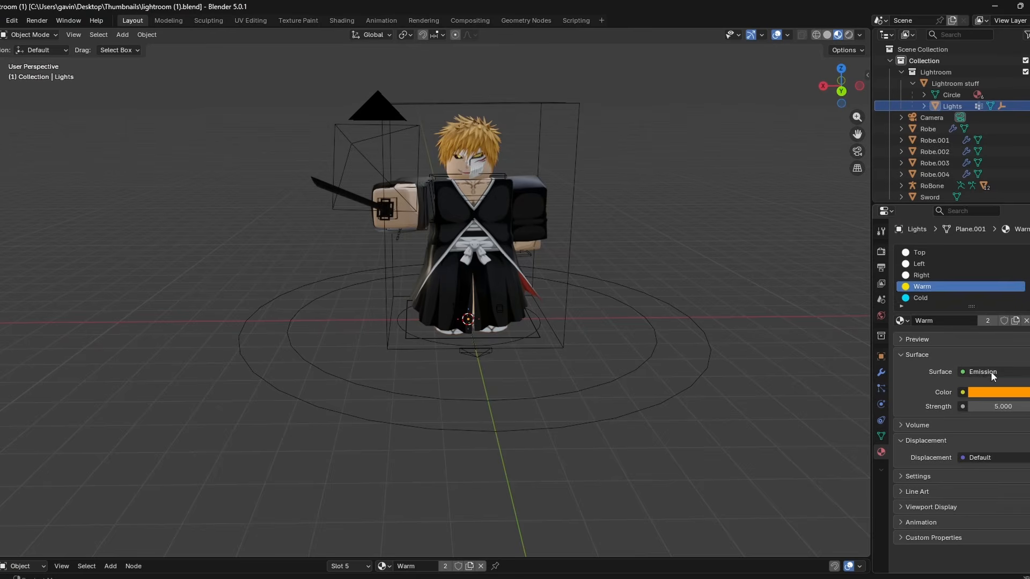
pyautogui.click(996, 392)
pyautogui.moveTo(994, 273); pyautogui.dragTo(967, 277)
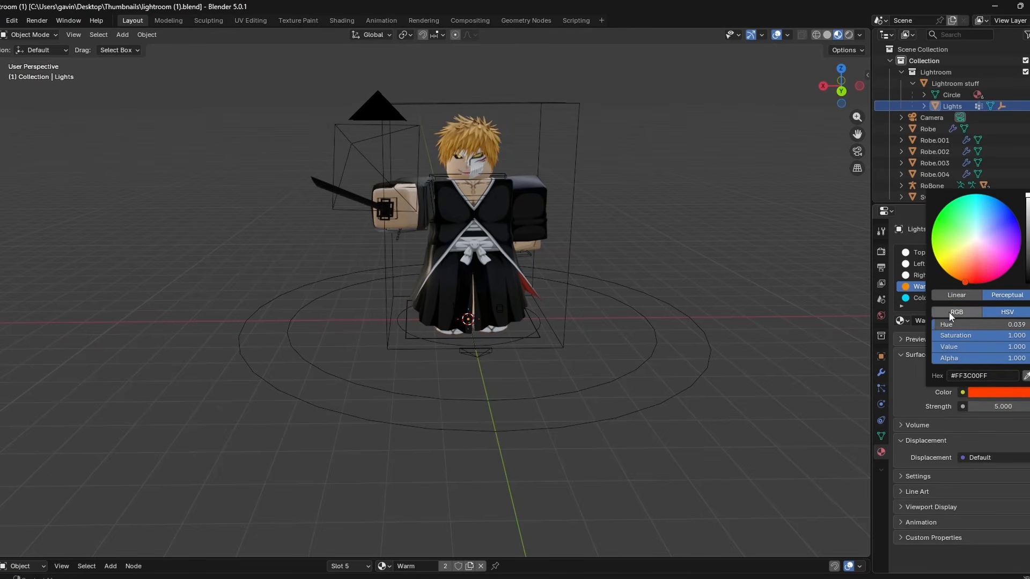
pyautogui.moveTo(1007, 406); pyautogui.dragTo(992, 406)
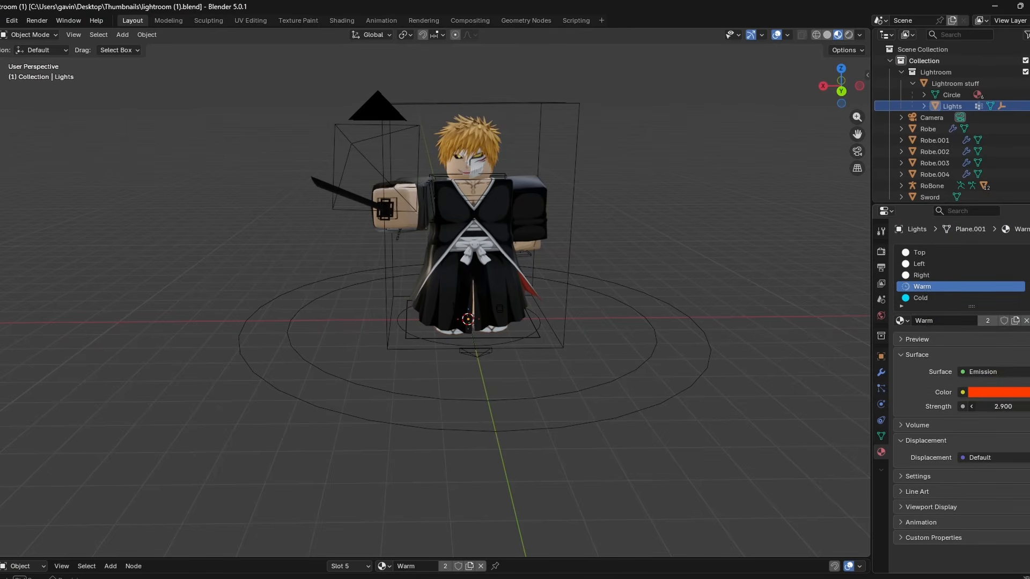
# - Set the Lights object's Cold material to a slightly lighter blue with an emission strength of 0.400
pyautogui.click(933, 298)
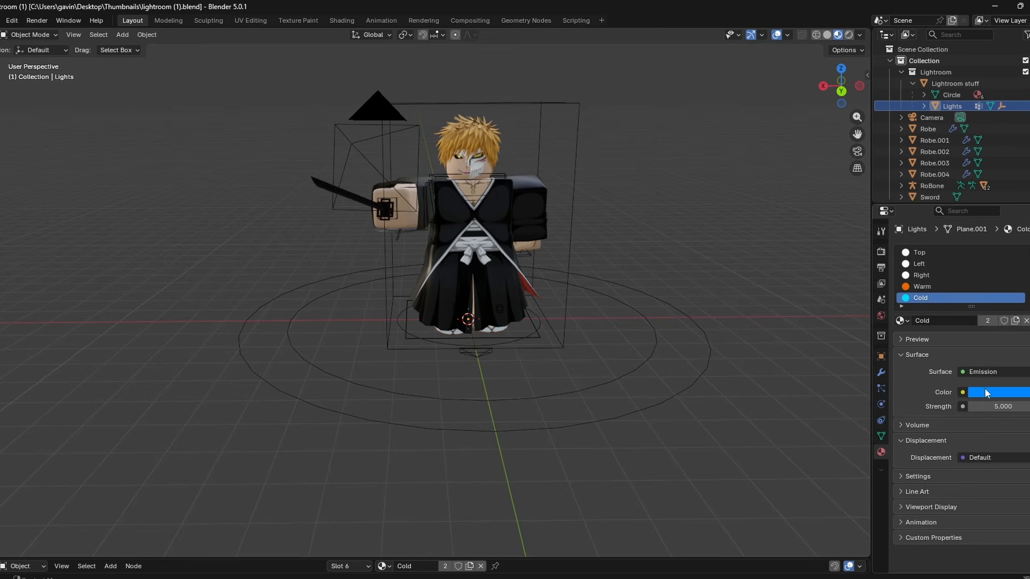
pyautogui.click(985, 394)
pyautogui.moveTo(978, 272)
pyautogui.mouseDown()
pyautogui.moveTo(978, 283)
pyautogui.moveTo(986, 195)
pyautogui.moveTo(990, 208)
pyautogui.mouseUp()
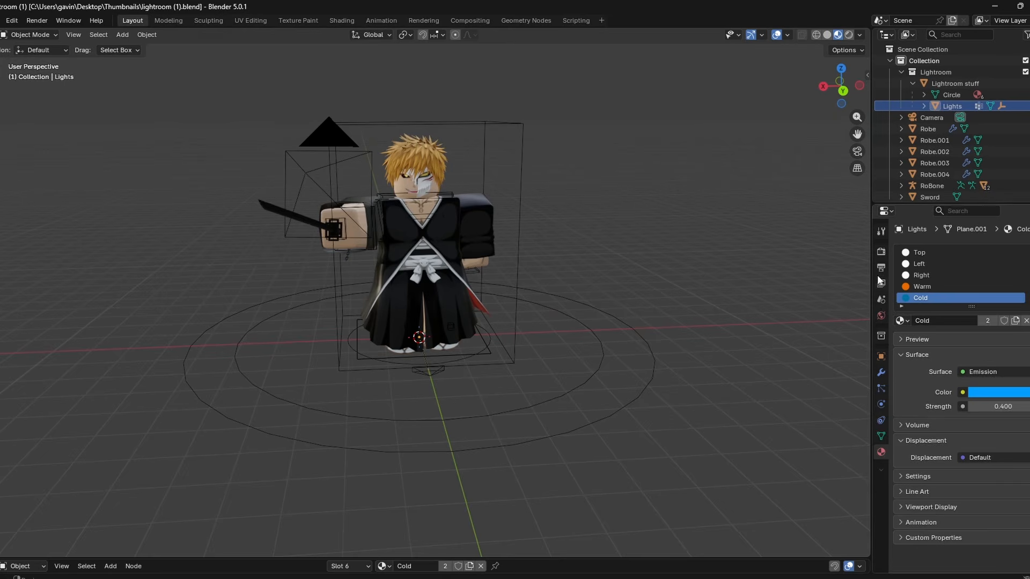
# - Render a still image of the character with Freestyle off
pyautogui.click(881, 251)
pyautogui.scroll(-15, 959, 478)
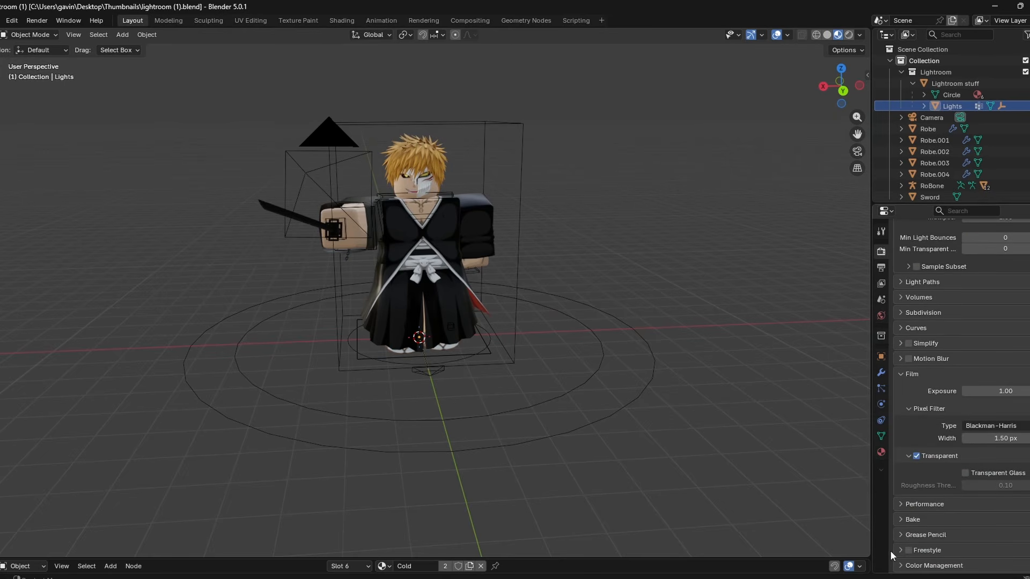
pyautogui.click(37, 20)
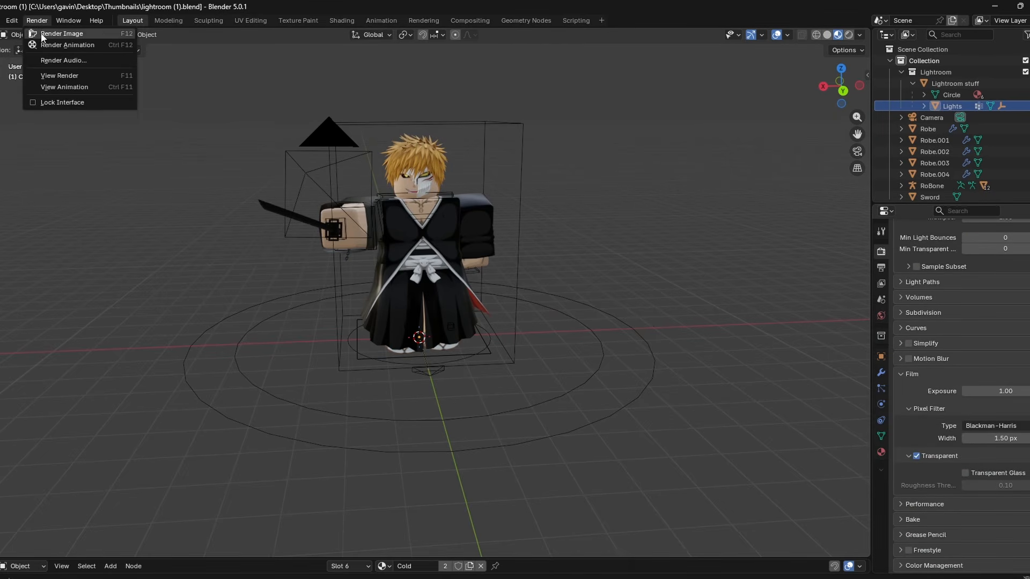
pyautogui.click(40, 33)
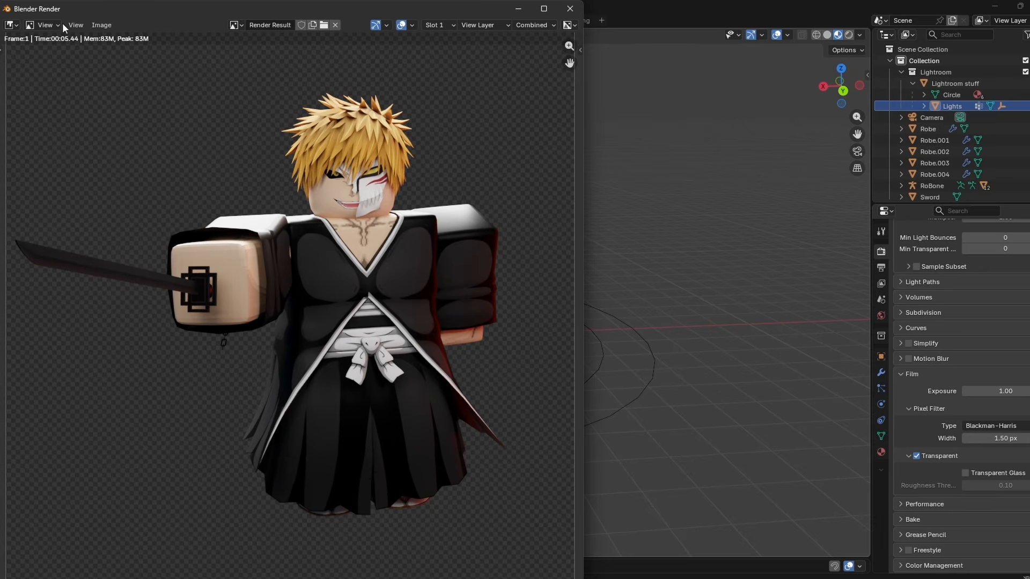
# - Save the render as Ichigo no outline.png in the Ichigo Character folder
pyautogui.click(101, 24)
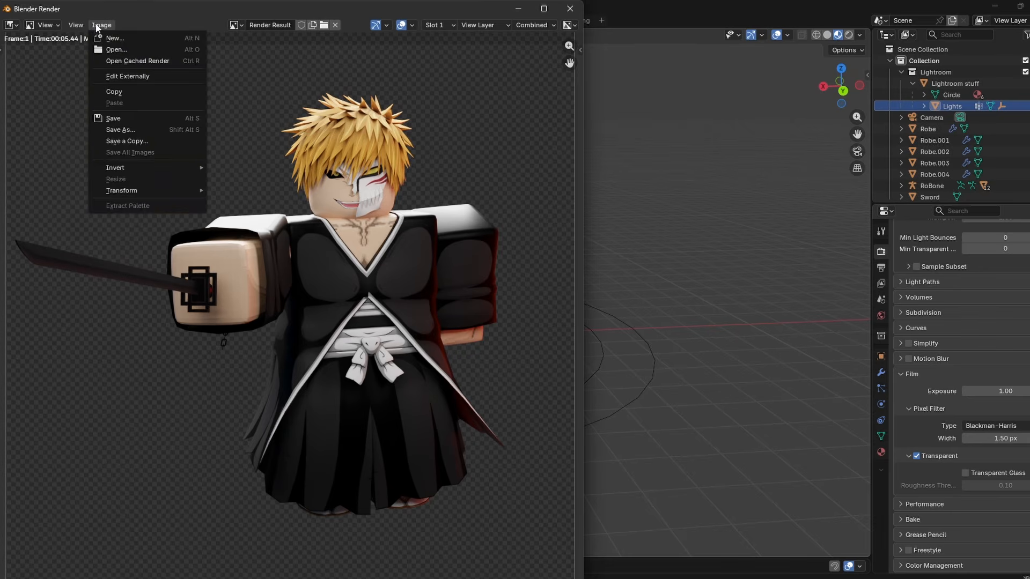
pyautogui.click(127, 130)
pyautogui.click(81, 378)
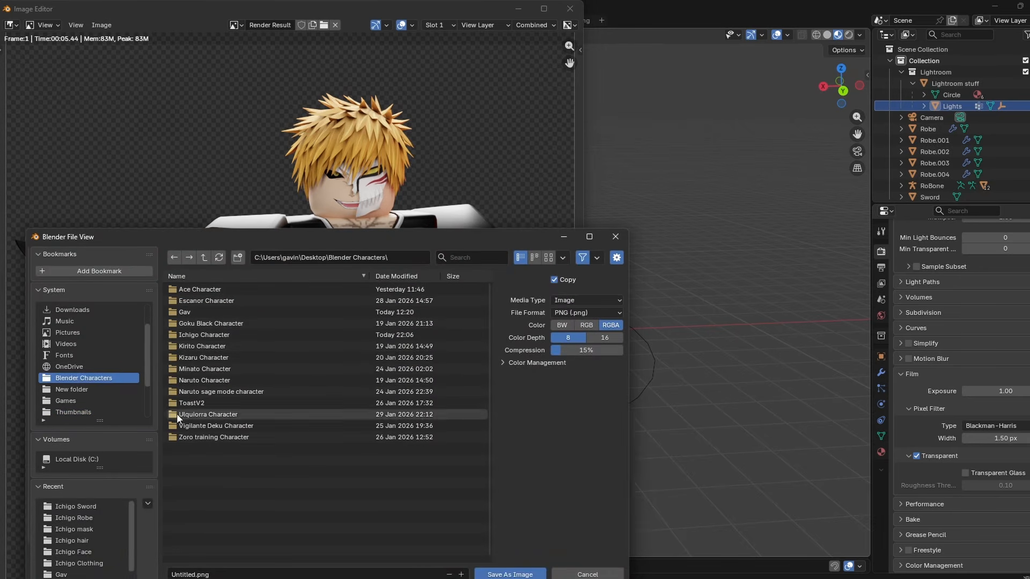
pyautogui.doubleClick(211, 335)
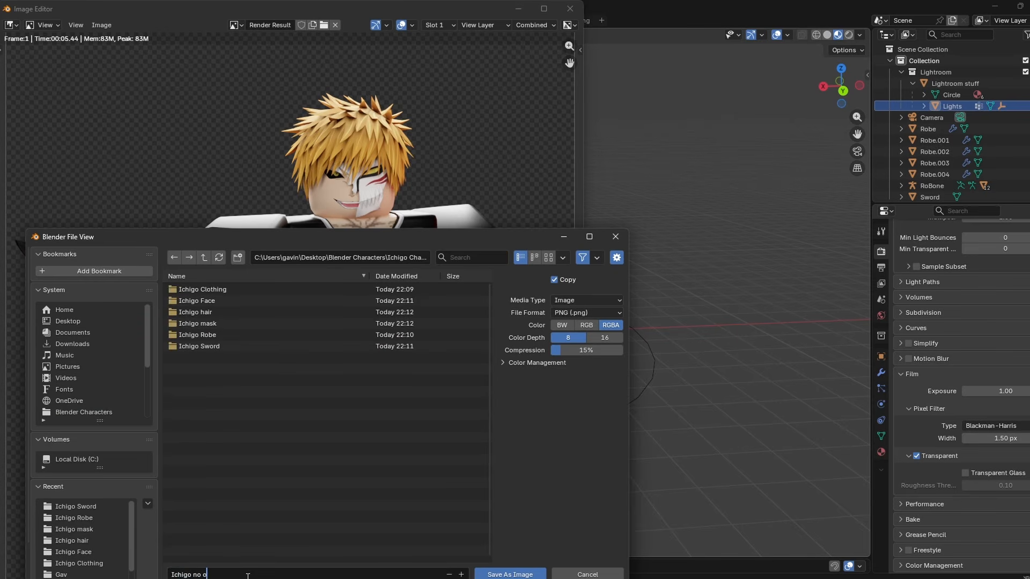
pyautogui.press('Return')
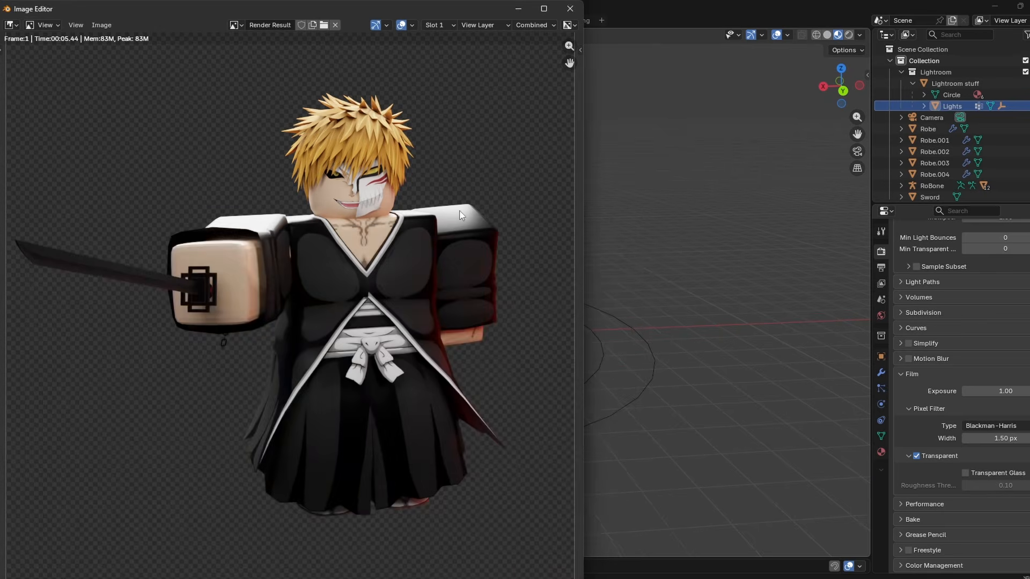
# - Close the render window, turn Freestyle back on and render the image again with outlines
pyautogui.click(569, 9)
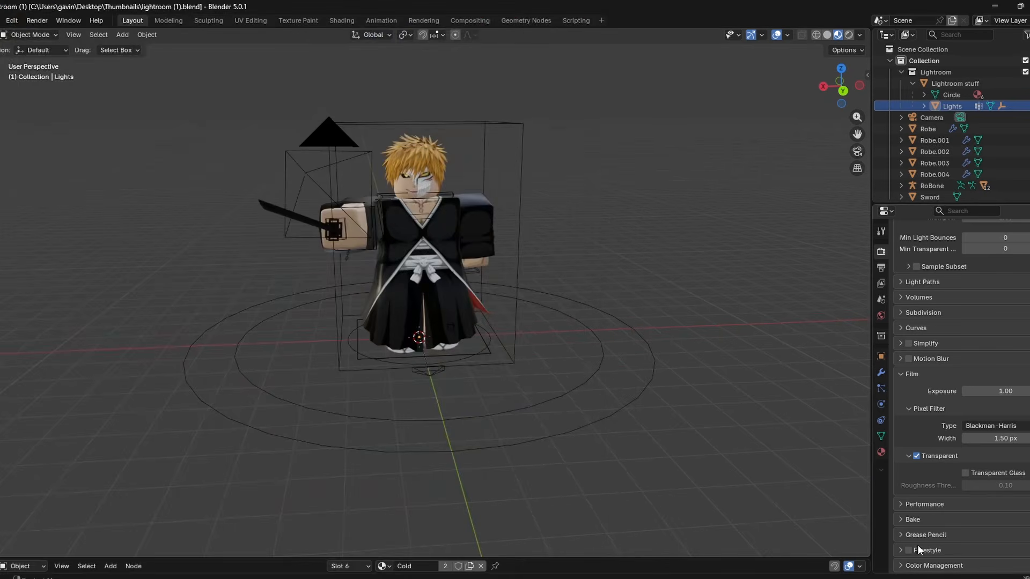
pyautogui.click(36, 20)
pyautogui.click(54, 34)
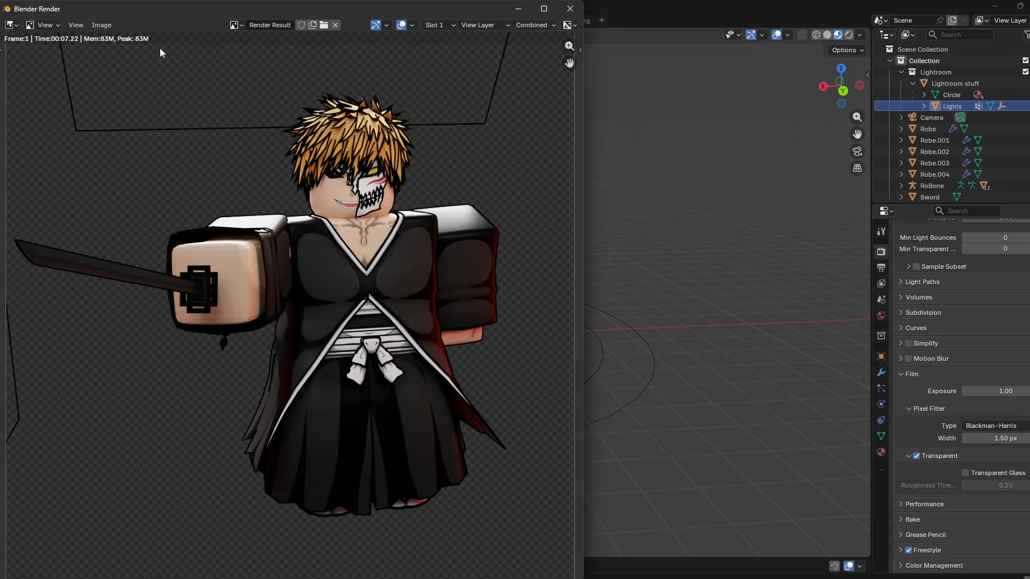
# - Save the outlined render as Ichigo.png in the Ichigo Character folder and close the render window
pyautogui.click(97, 25)
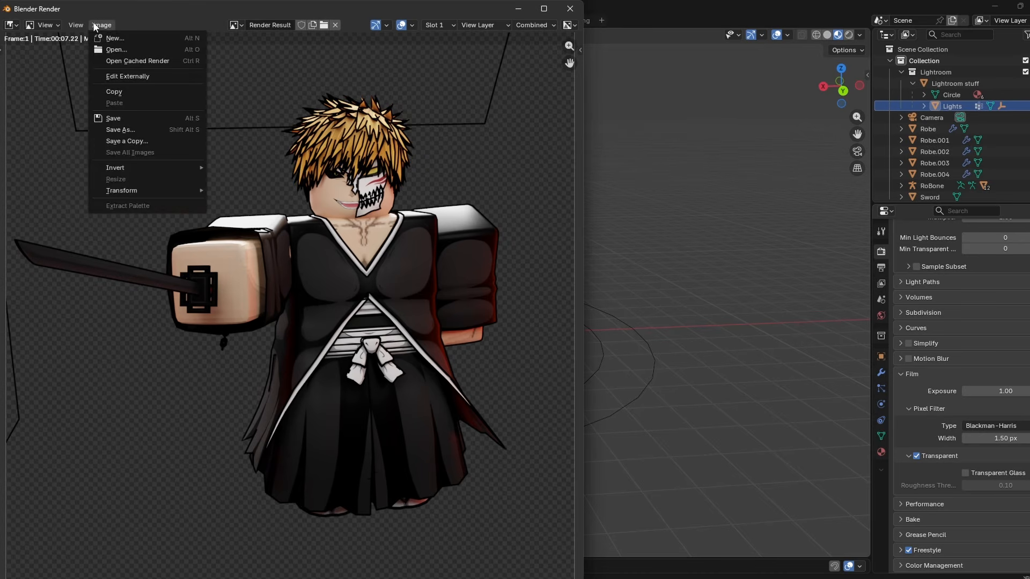
pyautogui.click(118, 129)
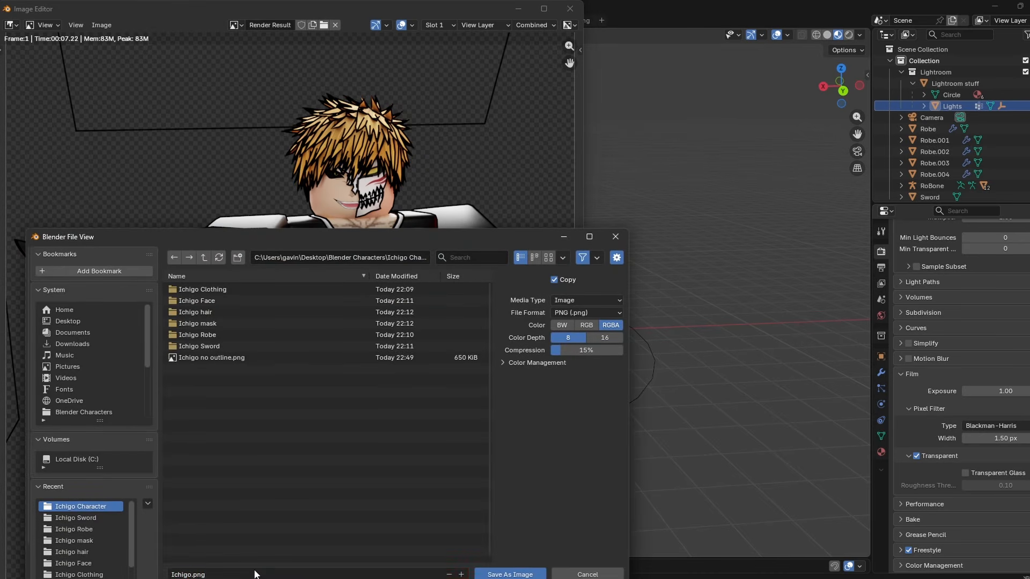
pyautogui.click(512, 574)
pyautogui.click(570, 9)
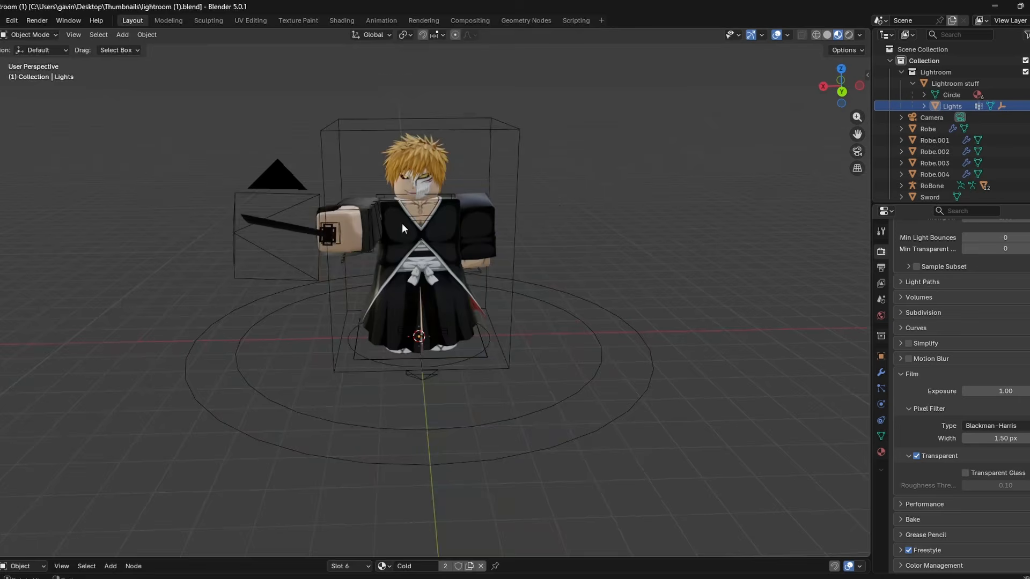
# - Save the Blender scene under the new name Ichigo Rig in the Ichigo Character folder inside Blender Characters
pyautogui.moveTo(401, 215); pyautogui.dragTo(402, 212, button='middle')
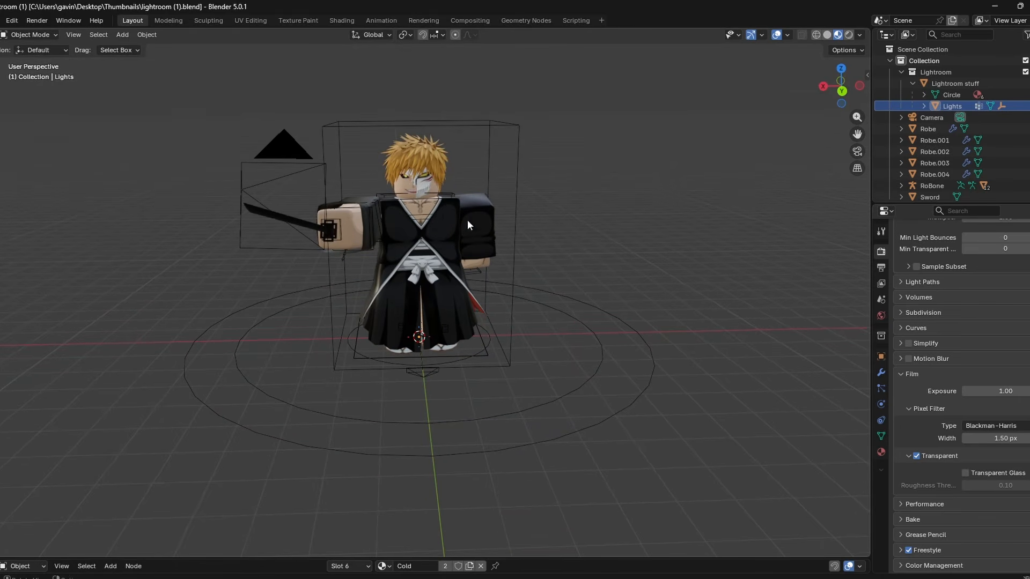
pyautogui.moveTo(468, 220); pyautogui.dragTo(407, 212, button='middle')
pyautogui.click(3, 20)
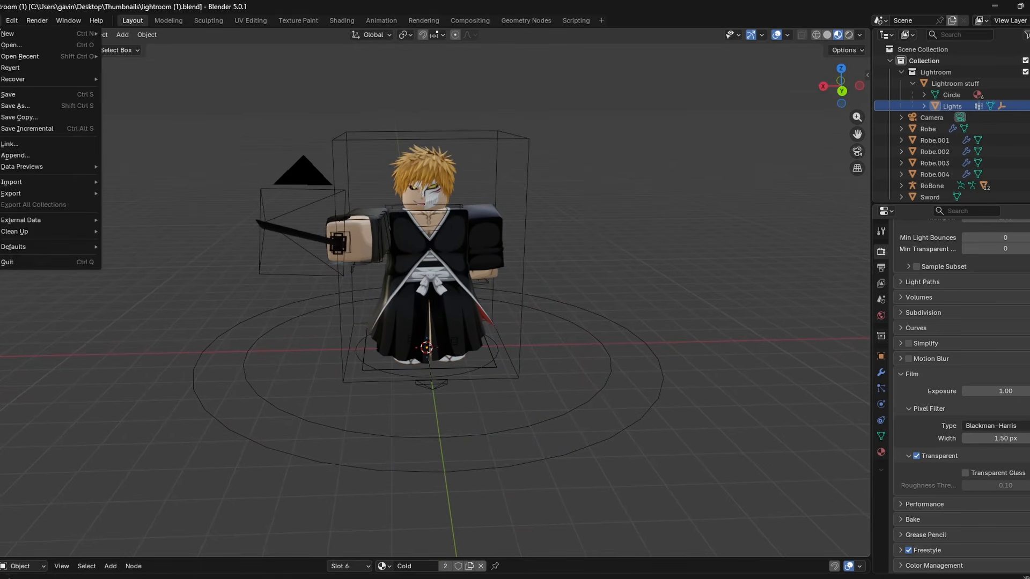
pyautogui.click(26, 105)
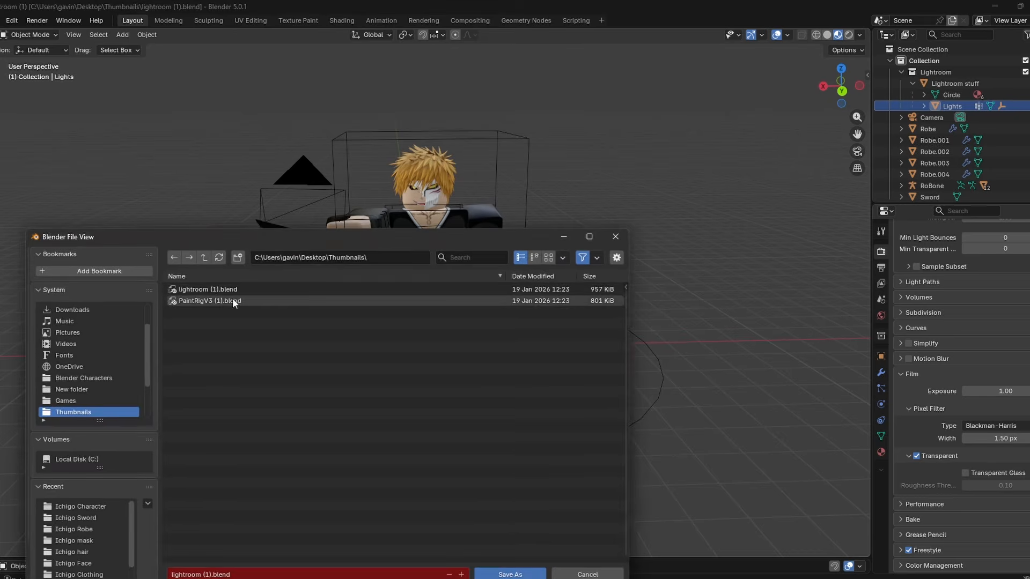
pyautogui.click(81, 377)
pyautogui.doubleClick(196, 335)
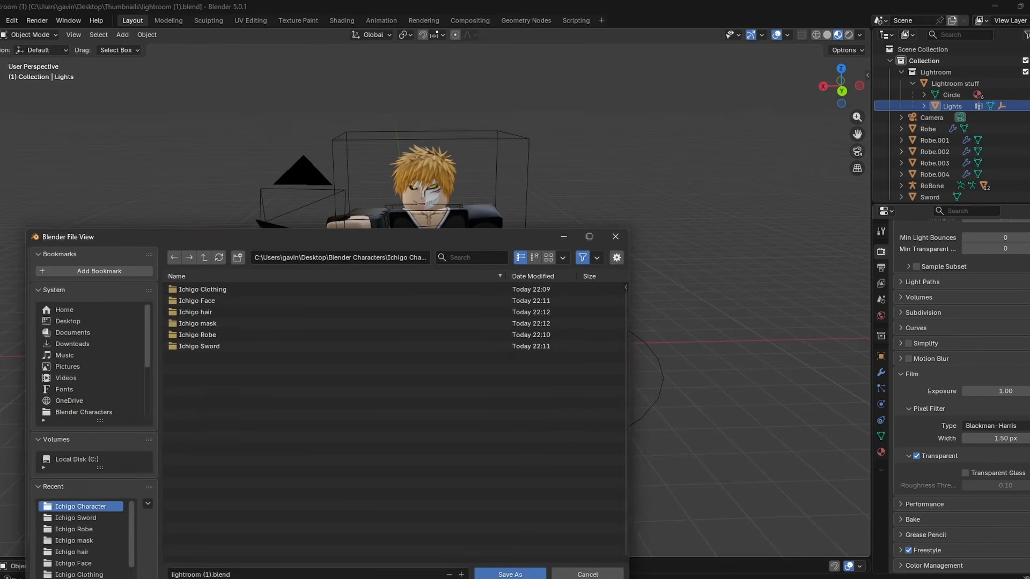
pyautogui.click(276, 575)
pyautogui.press('BackSpace')
pyautogui.write('Ichigo Rig')
pyautogui.press('Return')
pyautogui.click(510, 574)
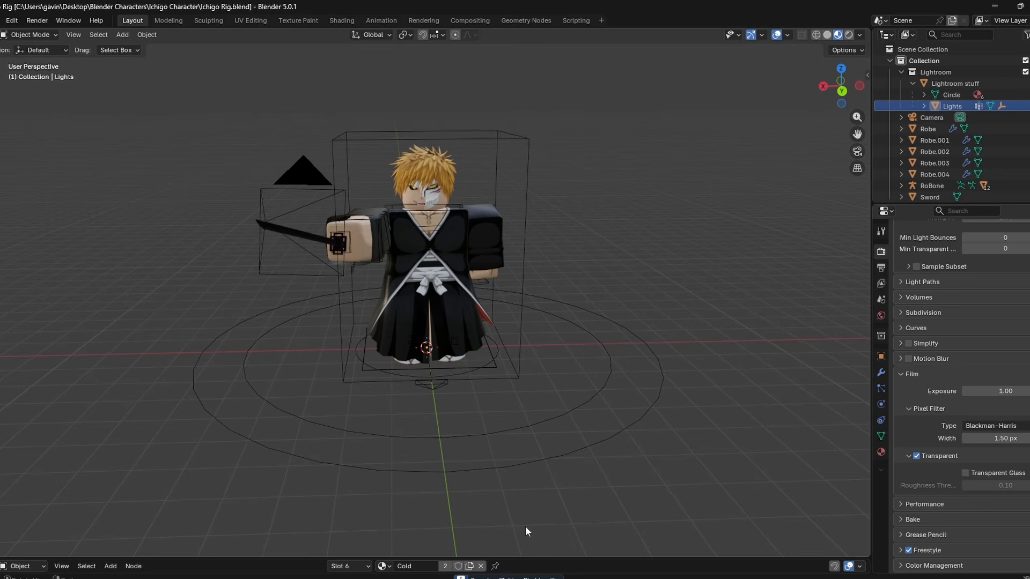
# - Check the saved renders and the Ichigo Rig file in the Ichigo Character folder in File Explorer
pyautogui.moveTo(525, 475)
pyautogui.mouseDown(button='middle')
pyautogui.moveTo(544, 457)
pyautogui.moveTo(528, 467)
pyautogui.mouseUp(button='middle')
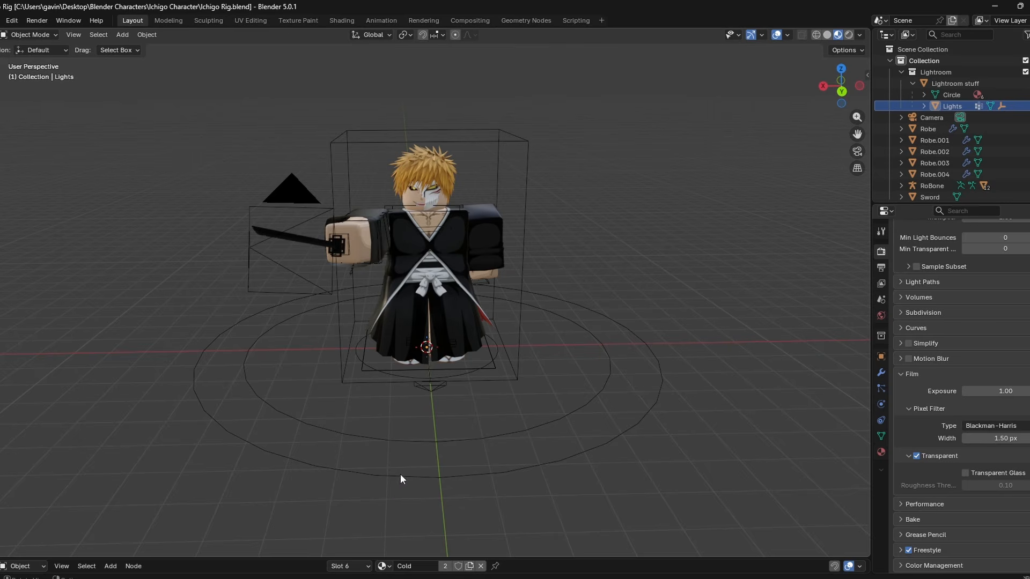
pyautogui.moveTo(400, 474); pyautogui.dragTo(423, 446, button='middle')
pyautogui.click(995, 4)
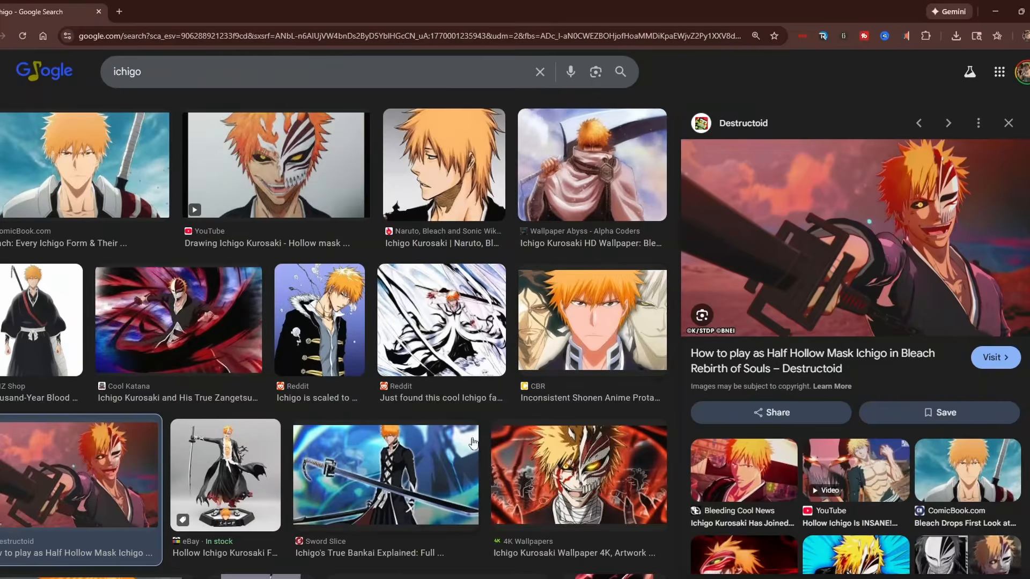
pyautogui.click(451, 578)
pyautogui.click(227, 312)
pyautogui.doubleClick(272, 276)
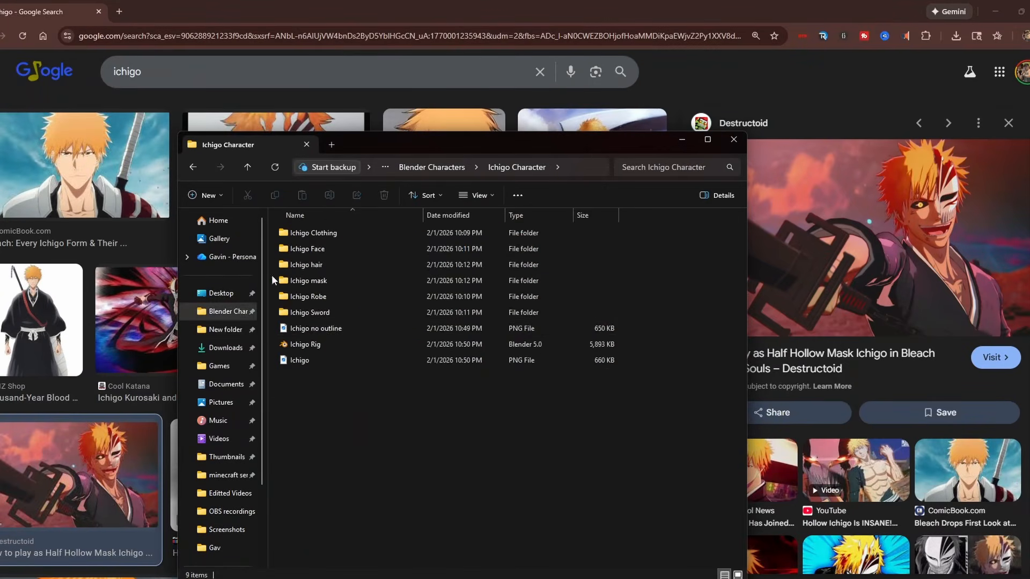
pyautogui.doubleClick(320, 345)
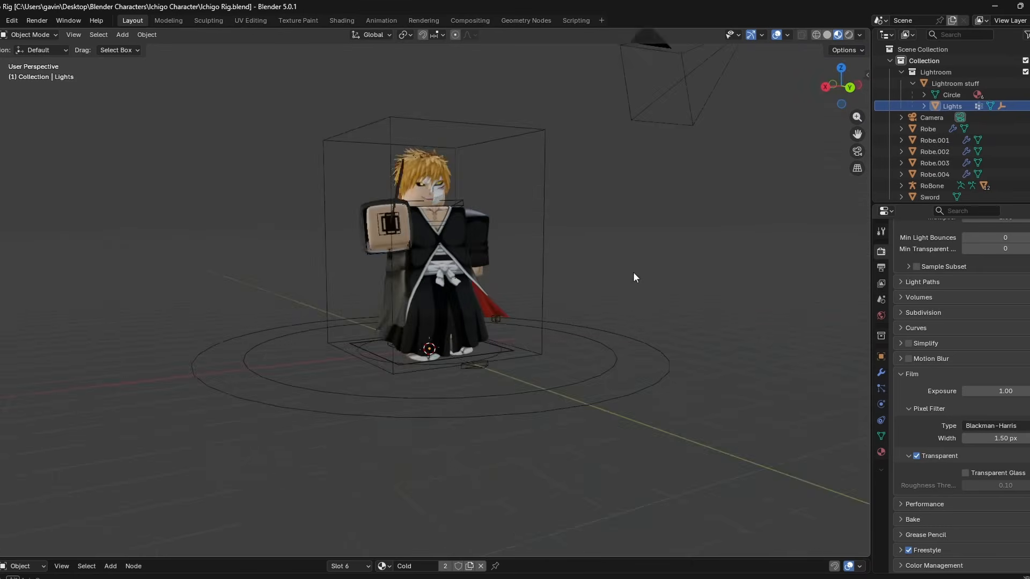
pyautogui.moveTo(580, 288); pyautogui.dragTo(584, 313, button='middle')
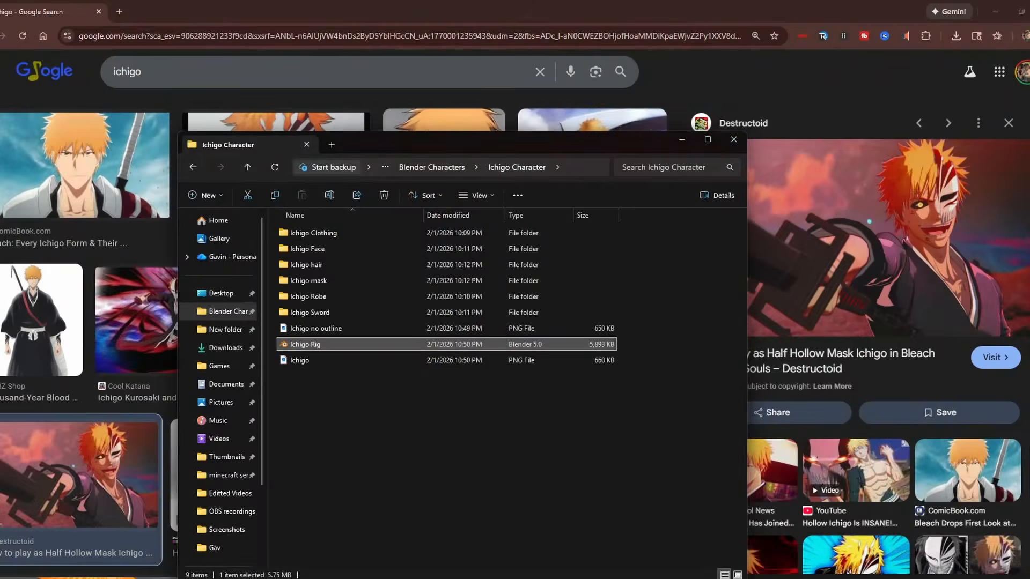
pyautogui.click(684, 142)
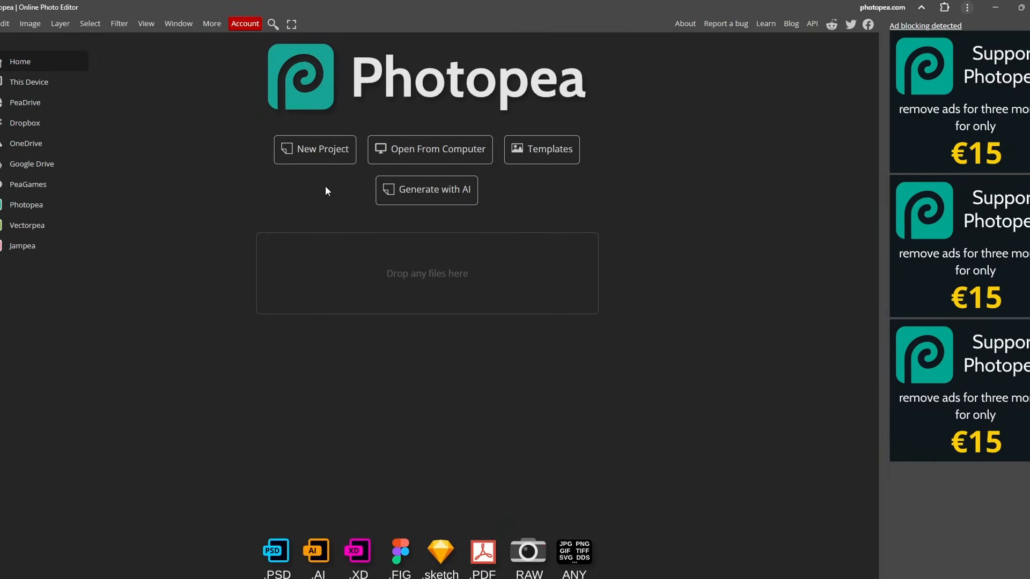
# - Create a 1280 x 720 px Photopea project with a white background, named Ichigo
pyautogui.click(317, 154)
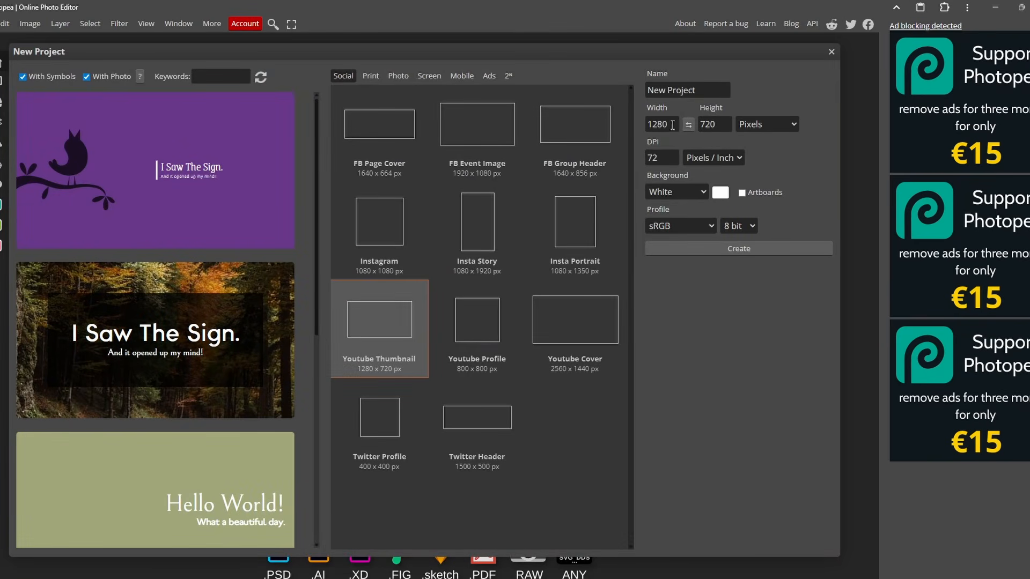
pyautogui.click(708, 94)
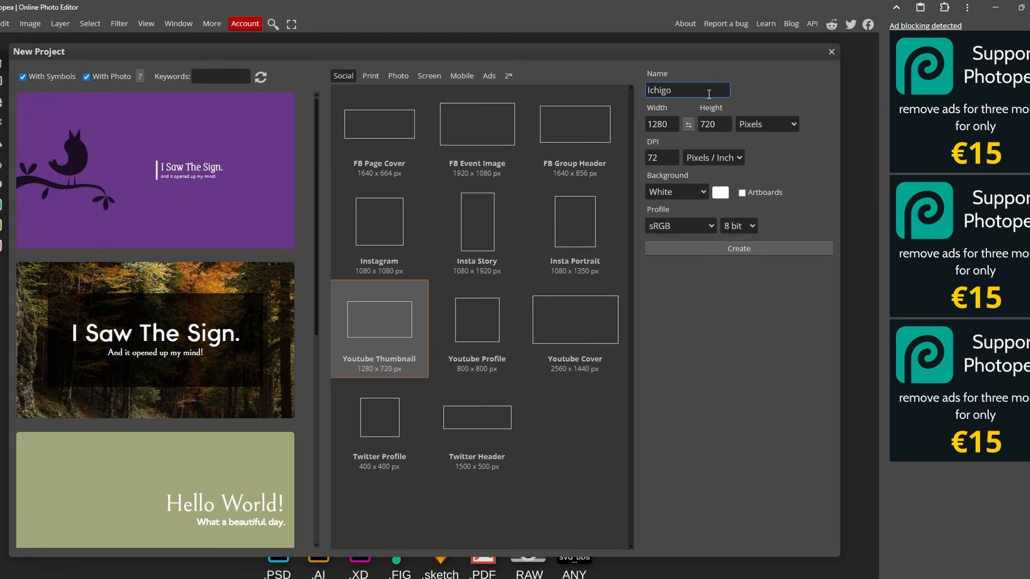
pyautogui.click(712, 247)
# - Place the Ichigo and Ichigo no outline renders from the Ichigo Character folder onto the Photopea canvas
pyautogui.press('super+e')
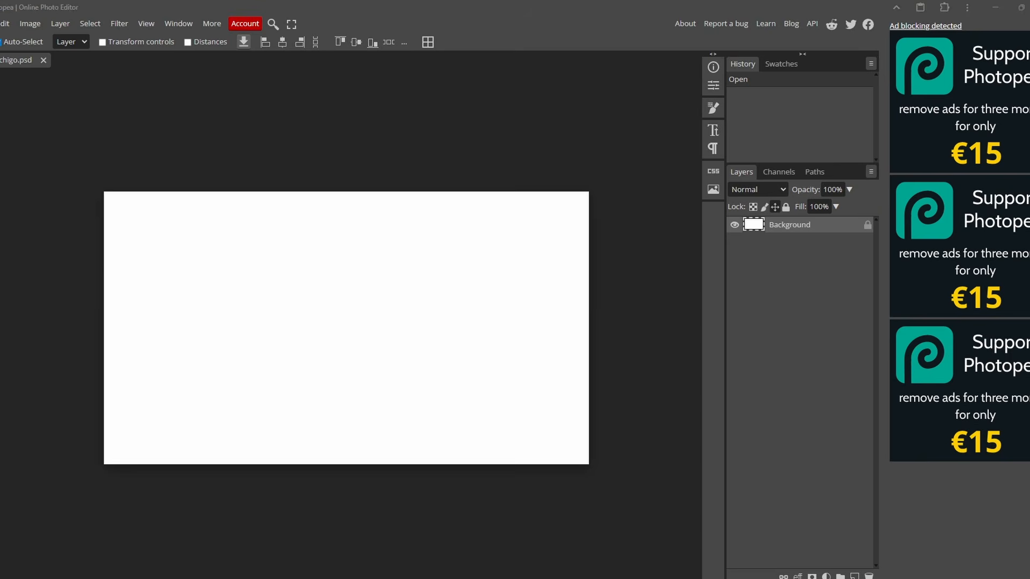
pyautogui.click(228, 312)
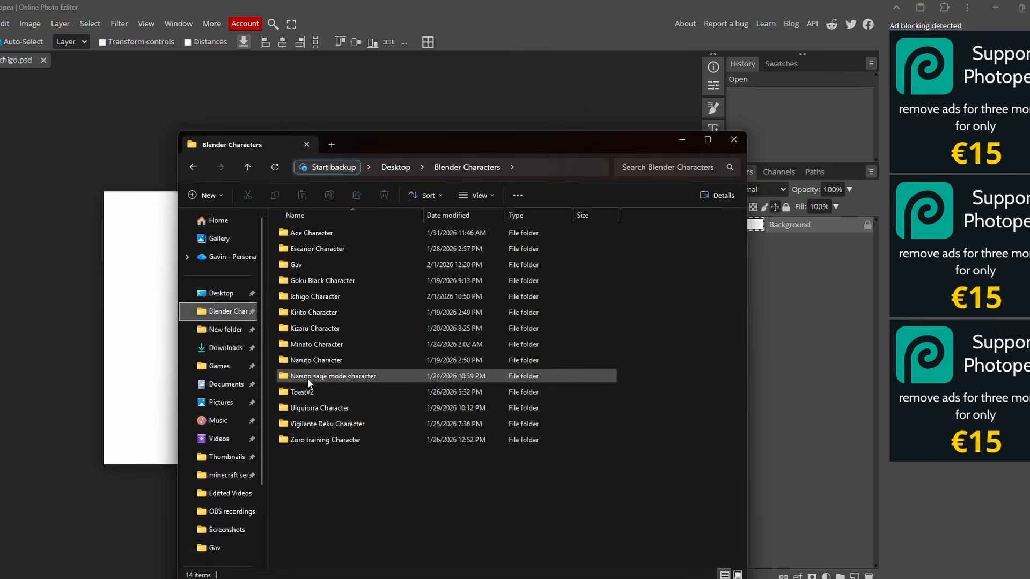
pyautogui.doubleClick(324, 298)
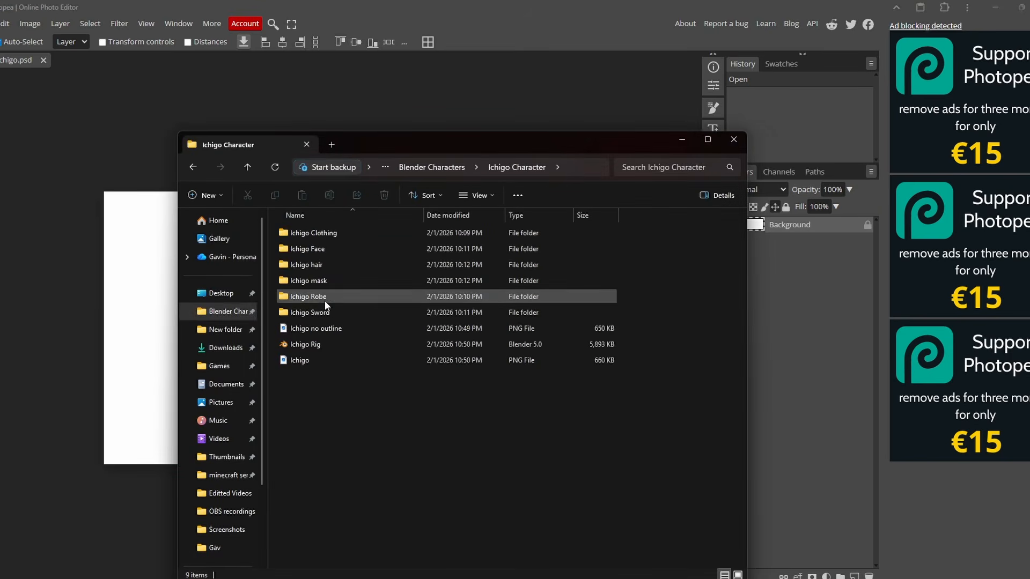
pyautogui.click(315, 363)
pyautogui.keyDown('ctrl'); pyautogui.click(327, 329); pyautogui.keyUp('ctrl')
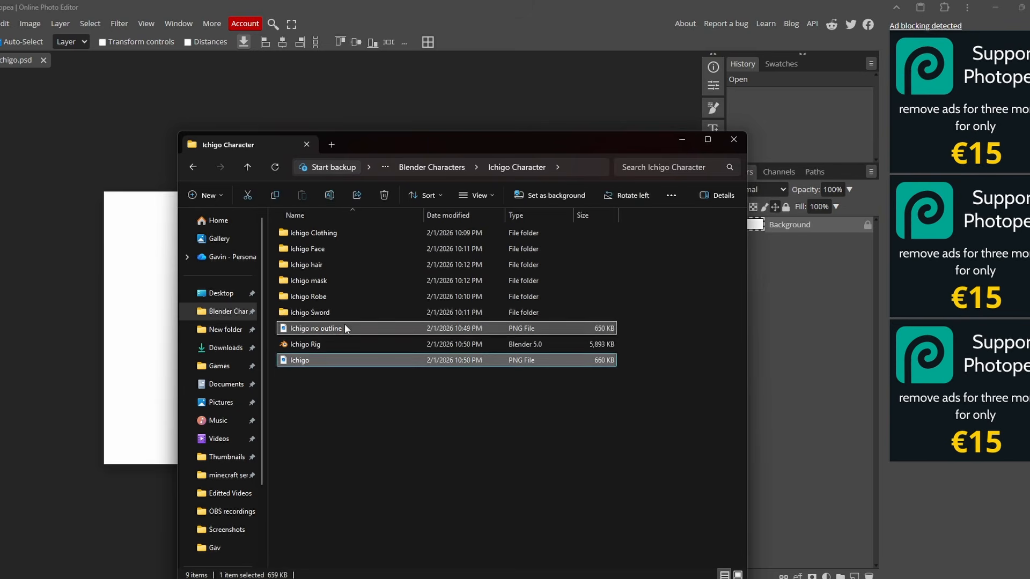
pyautogui.moveTo(345, 323); pyautogui.dragTo(135, 301)
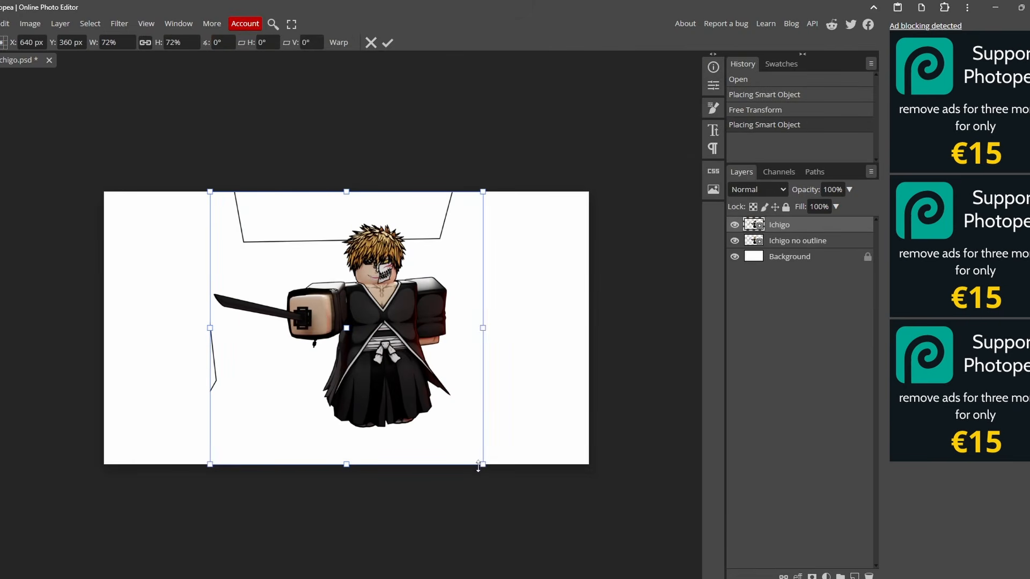
# - Enlarge the Ichigo and Ichigo no outline layers together and shift them so the character's upper body fills the canvas
pyautogui.keyDown('alt'); pyautogui.moveTo(483, 465); pyautogui.dragTo(609, 529); pyautogui.keyUp('alt')
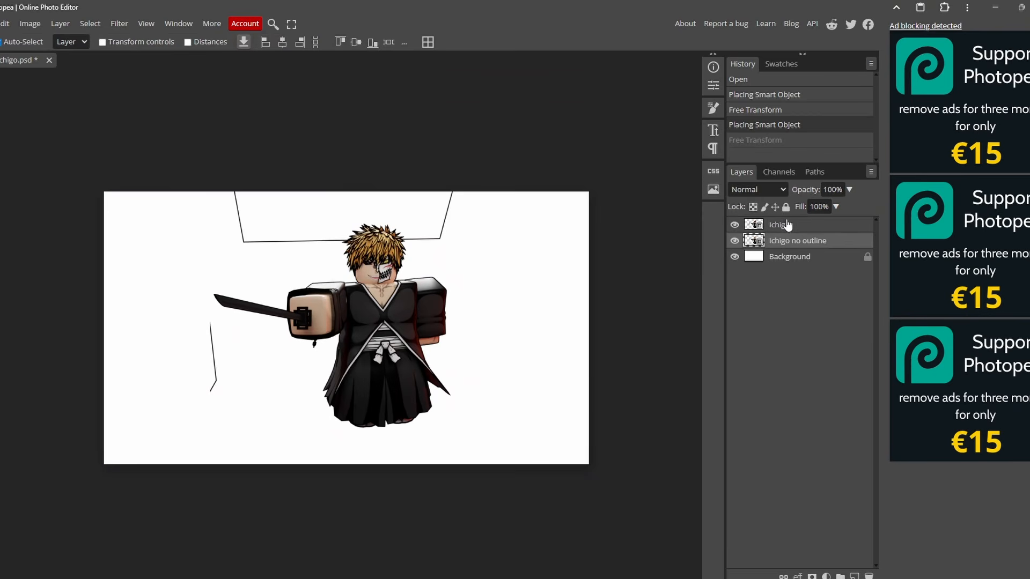
pyautogui.keyDown('ctrl'); pyautogui.click(787, 223); pyautogui.keyUp('ctrl')
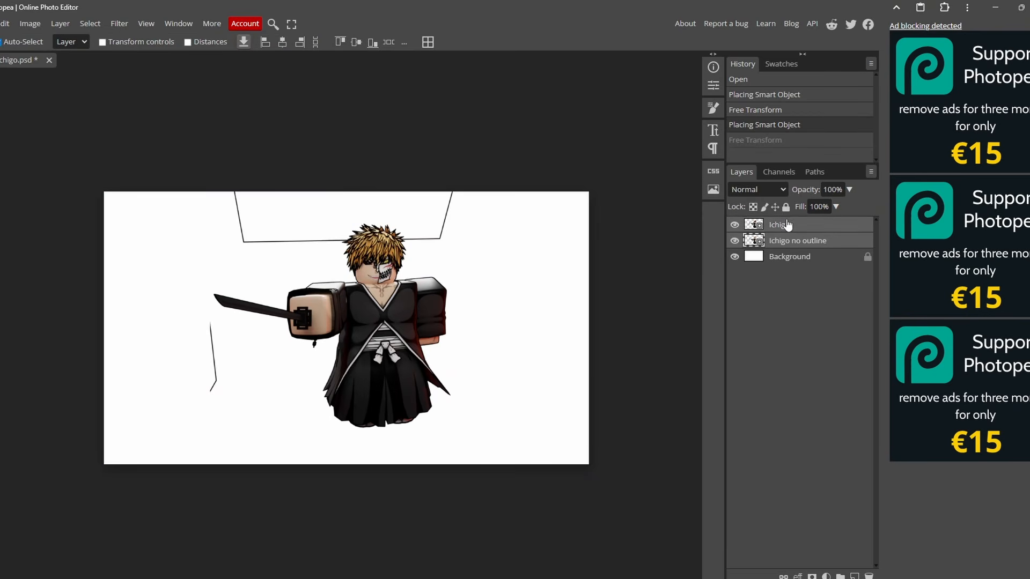
pyautogui.hotkey('ctrl', 'alt', 't')
pyautogui.keyDown('alt'); pyautogui.moveTo(483, 465); pyautogui.dragTo(674, 558); pyautogui.keyUp('alt')
pyautogui.moveTo(481, 387); pyautogui.dragTo(503, 447)
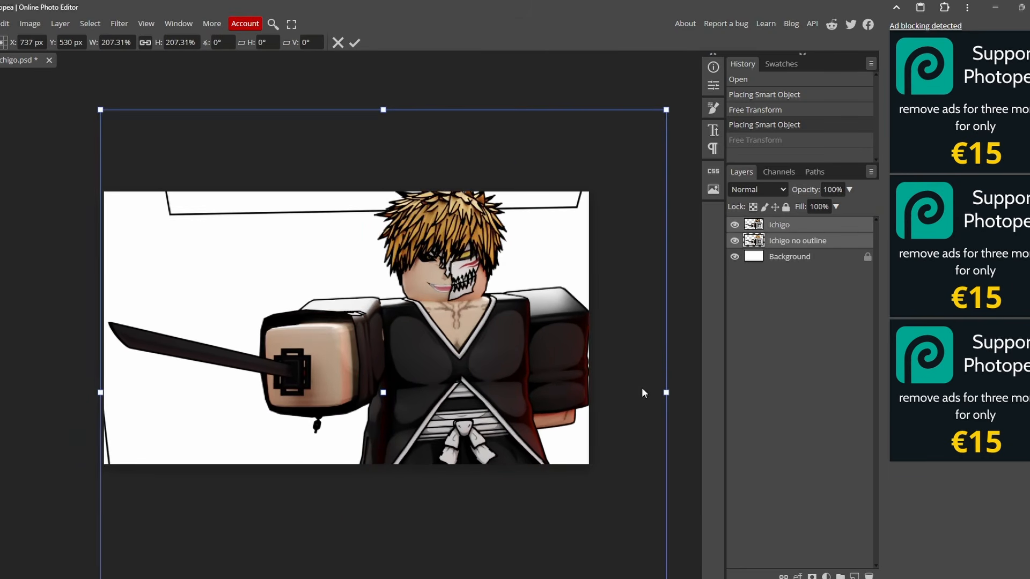
pyautogui.press('Return')
# - Erase the outlines over the face, mask and hair fringe on the rasterized Ichigo layer with a soft round eraser
pyautogui.scroll(5, 639, 354)
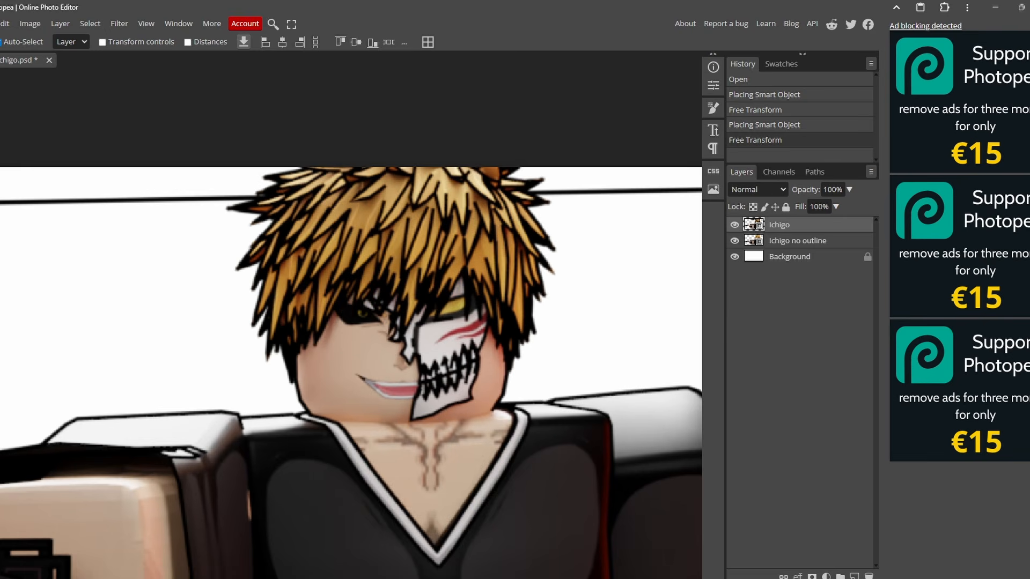
pyautogui.press('e')
pyautogui.click(6, 43)
pyautogui.moveTo(81, 73); pyautogui.dragTo(83, 74)
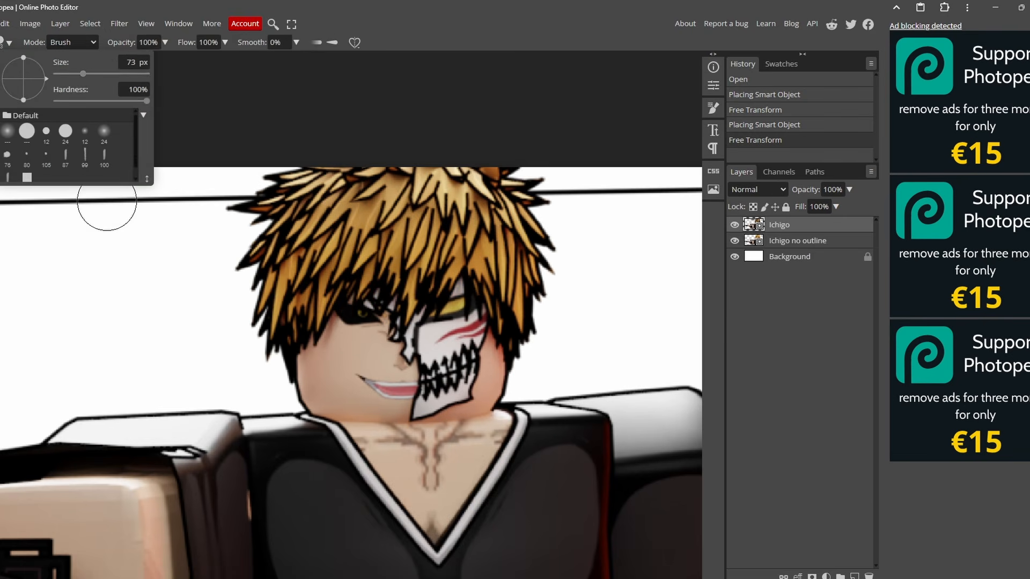
pyautogui.click(12, 138)
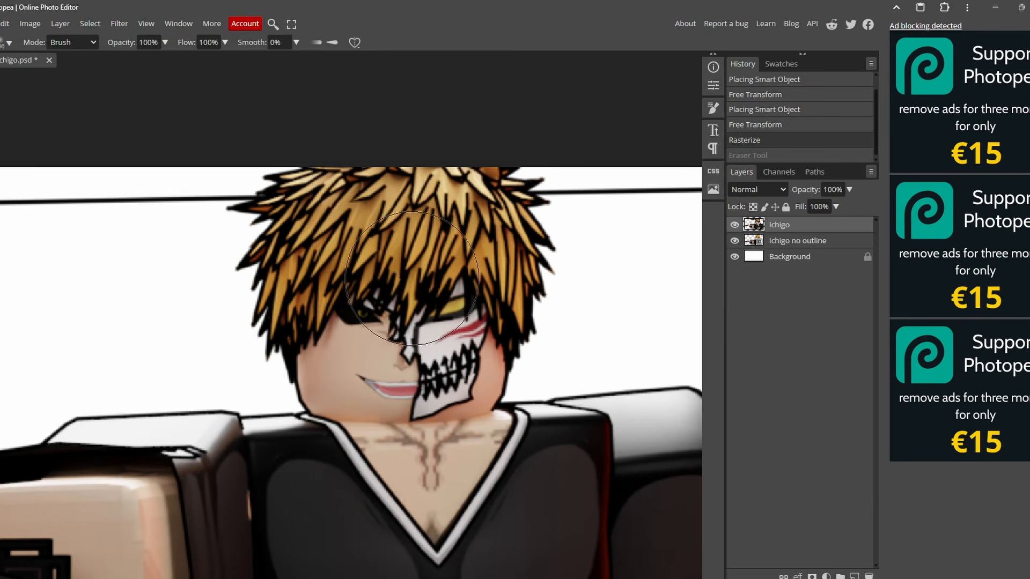
pyautogui.click(400, 298)
pyautogui.click(402, 335)
pyautogui.click(400, 351)
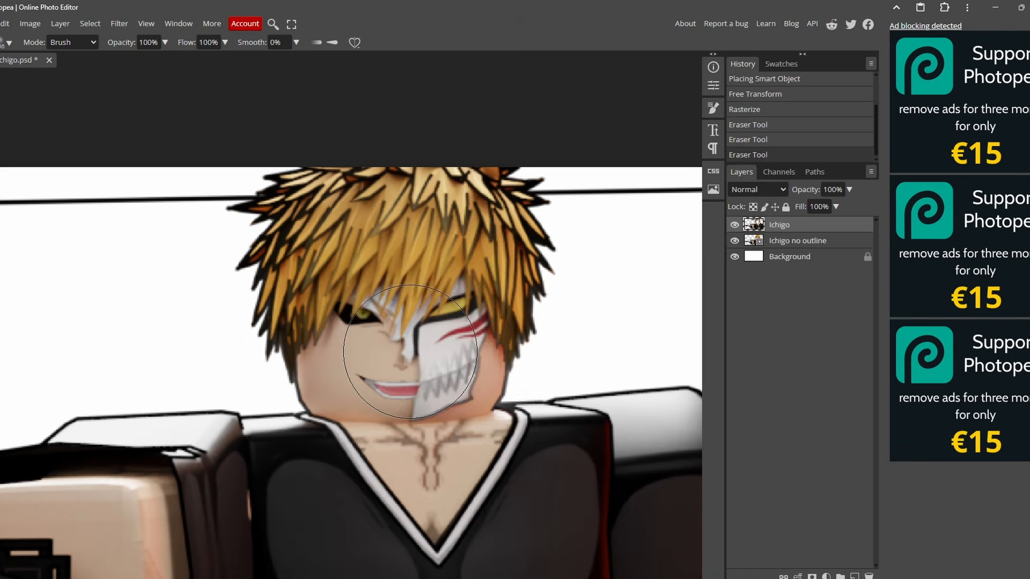
pyautogui.click(399, 329)
pyautogui.click(370, 244)
pyautogui.click(401, 241)
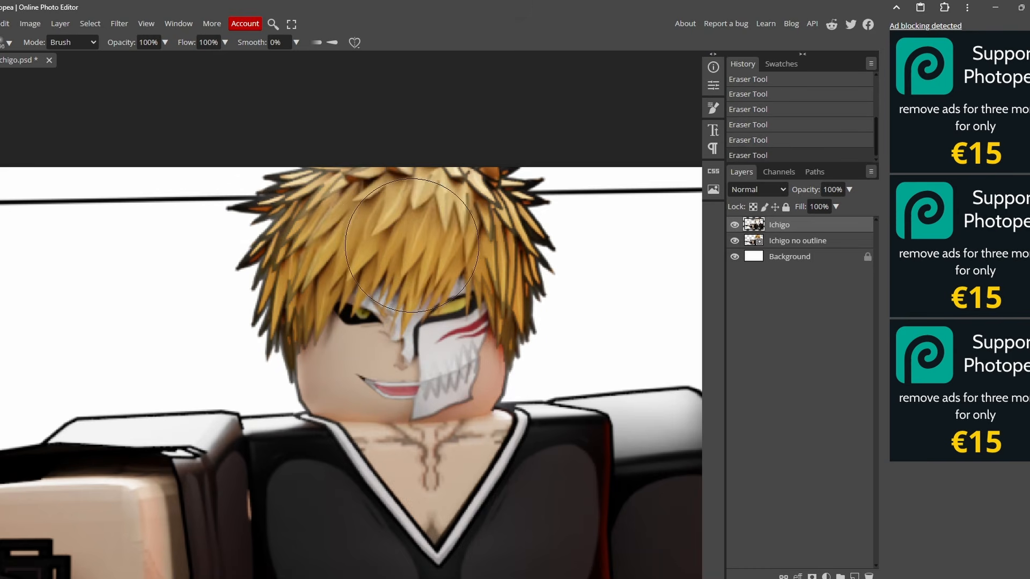
# - Merge the Ichigo layer down into the Ichigo no outline layer
pyautogui.keyDown('alt'); pyautogui.scroll(-3, 358, 281); pyautogui.keyUp('alt')
pyautogui.keyDown('alt'); pyautogui.scroll(-3, 353, 276); pyautogui.keyUp('alt')
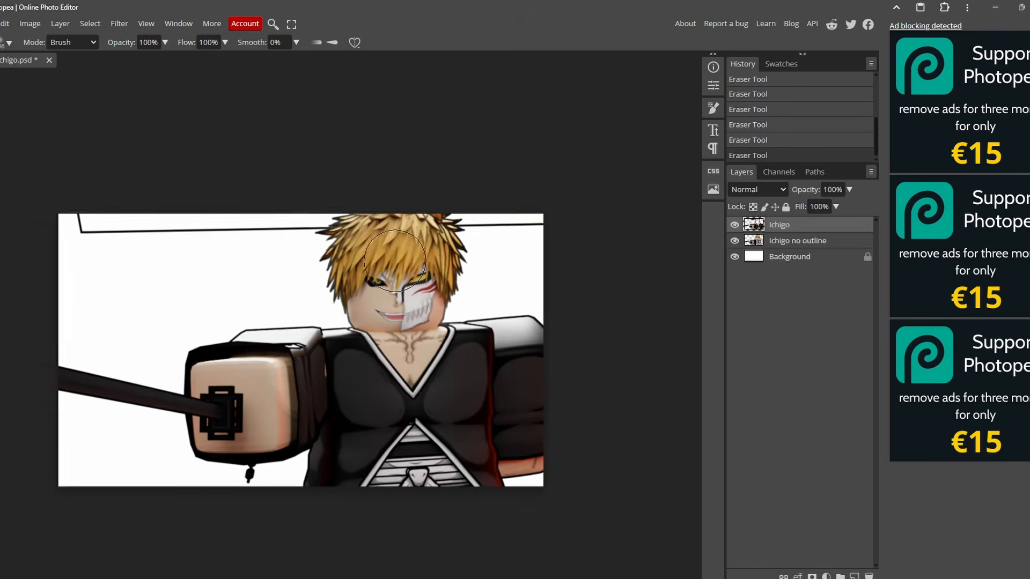
pyautogui.keyDown('alt'); pyautogui.scroll(1, 390, 267); pyautogui.keyUp('alt')
pyautogui.keyDown('alt'); pyautogui.scroll(-2, 392, 268); pyautogui.keyUp('alt')
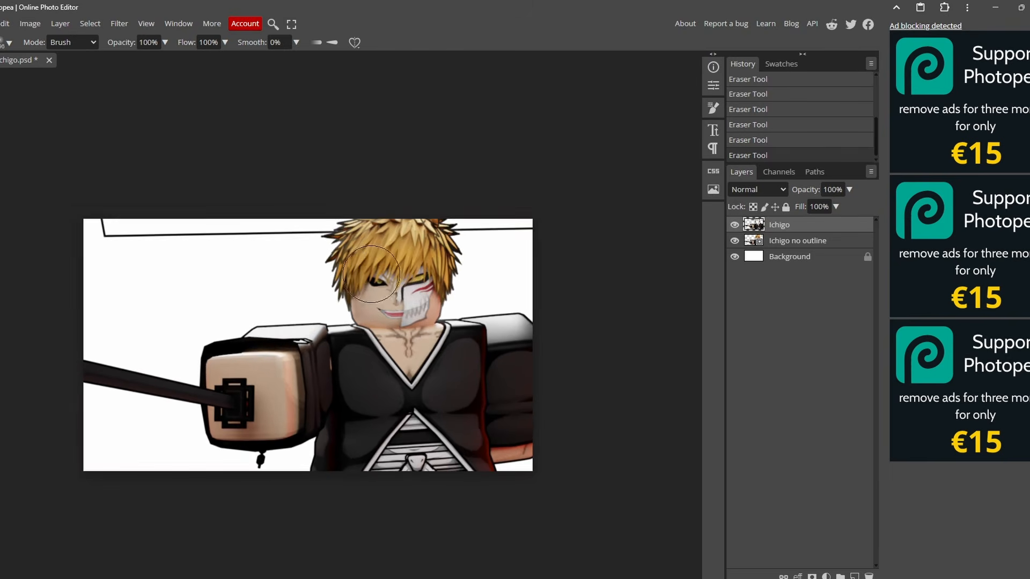
pyautogui.keyDown('alt'); pyautogui.scroll(3, 360, 264); pyautogui.keyUp('alt')
pyautogui.rightClick(765, 226)
pyautogui.click(800, 493)
# - Erase the stray black frame line across the upper part of the Ichigo layer with a 51 px hard round eraser
pyautogui.keyDown('alt'); pyautogui.scroll(-3, 547, 306); pyautogui.keyUp('alt')
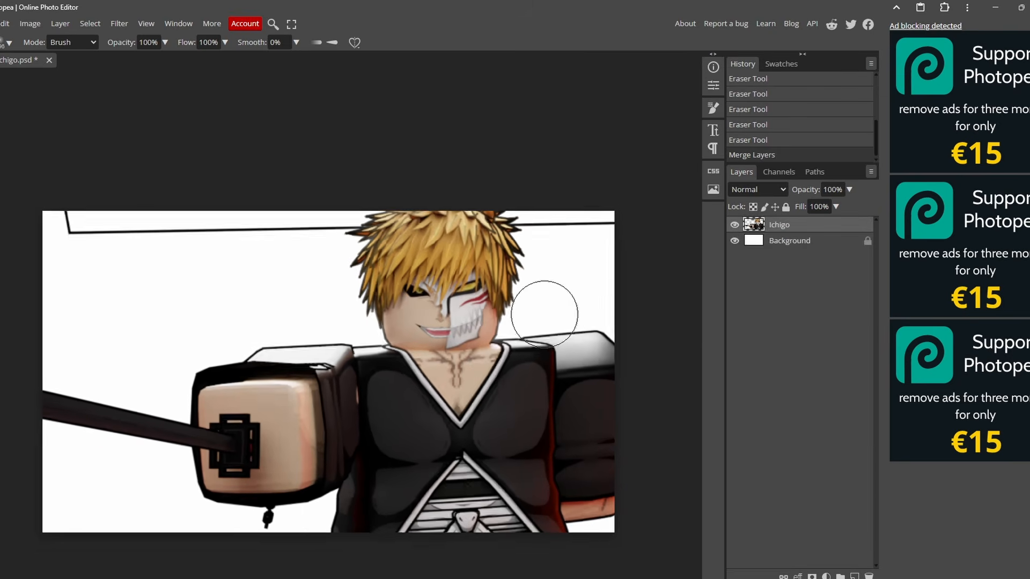
pyautogui.keyDown('alt'); pyautogui.scroll(2, 476, 300); pyautogui.keyUp('alt')
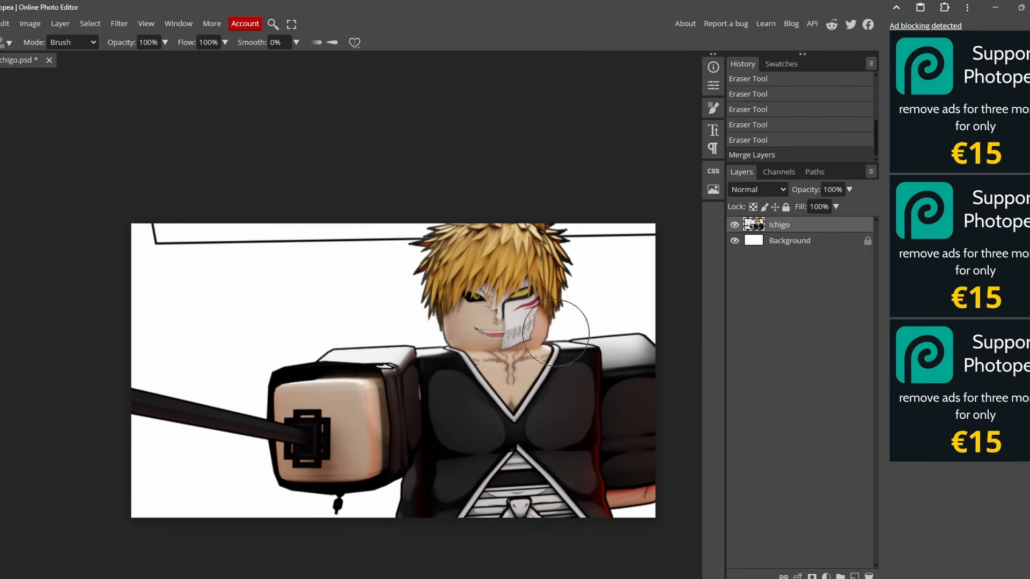
pyautogui.keyDown('alt'); pyautogui.scroll(-2, 553, 307); pyautogui.keyUp('alt')
pyautogui.keyDown('alt'); pyautogui.scroll(-1, 553, 308); pyautogui.keyUp('alt')
pyautogui.keyDown('alt'); pyautogui.scroll(4, 387, 303); pyautogui.keyUp('alt')
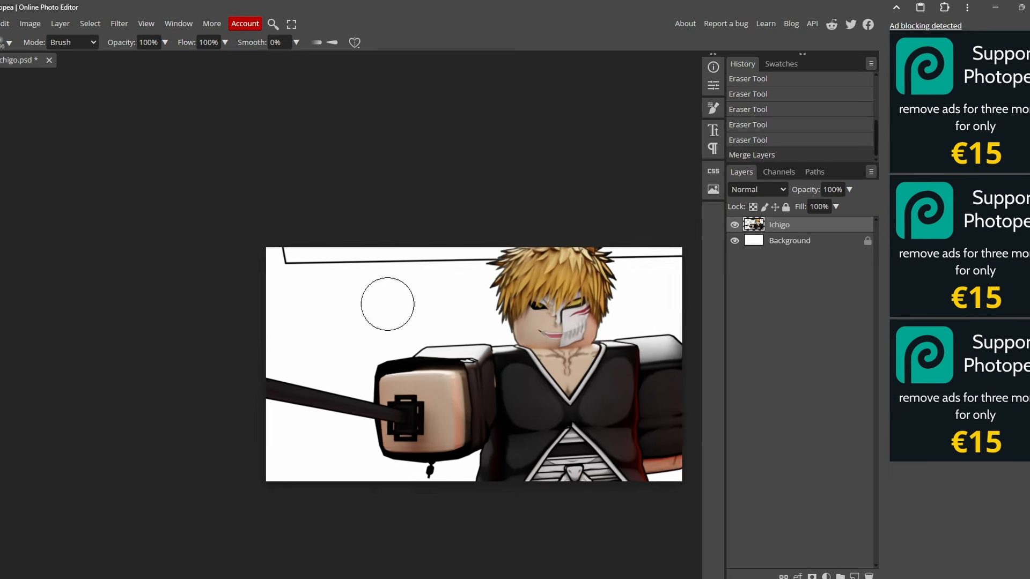
pyautogui.click(8, 43)
pyautogui.click(80, 74)
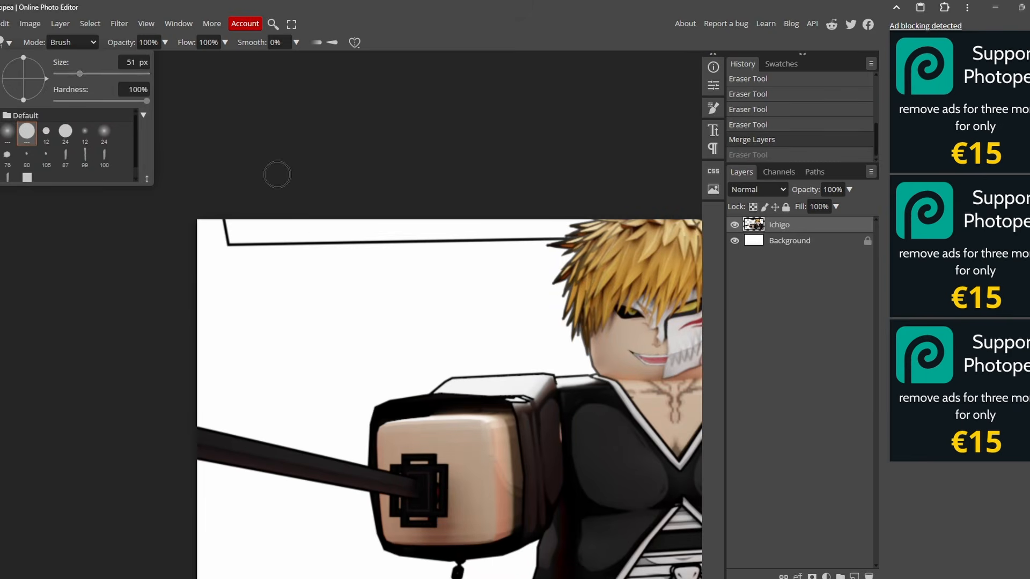
pyautogui.click(274, 175)
pyautogui.moveTo(240, 207)
pyautogui.mouseDown()
pyautogui.moveTo(250, 237)
pyautogui.moveTo(496, 242)
pyautogui.mouseUp()
pyautogui.keyDown('alt'); pyautogui.scroll(2, 534, 213); pyautogui.keyUp('alt')
pyautogui.keyDown('alt'); pyautogui.scroll(5, 534, 216); pyautogui.keyUp('alt')
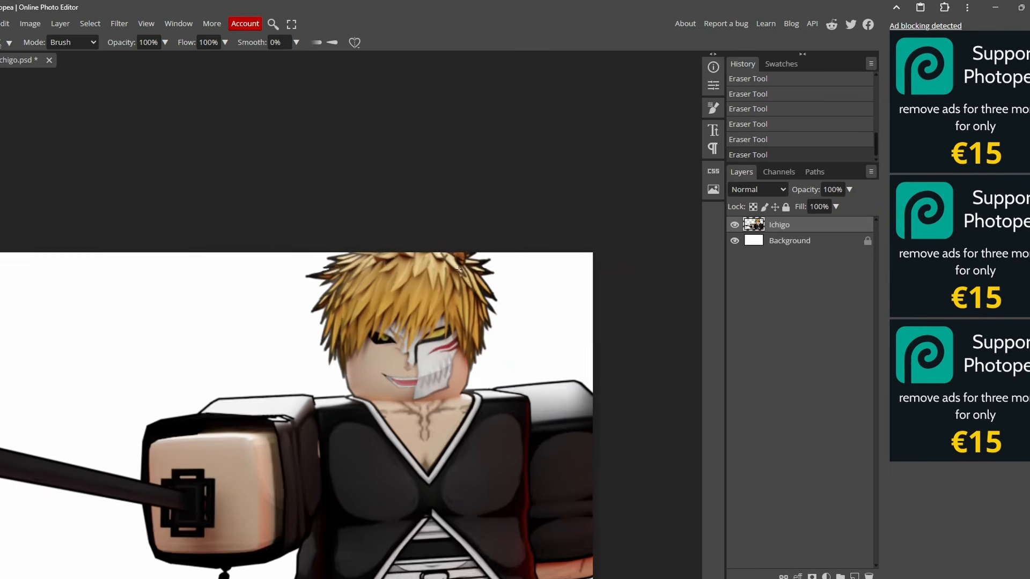
pyautogui.keyDown('alt'); pyautogui.scroll(-2, 460, 249); pyautogui.keyUp('alt')
pyautogui.keyDown('alt'); pyautogui.scroll(1, 375, 281); pyautogui.keyUp('alt')
pyautogui.moveTo(375, 281)
pyautogui.mouseDown(button='middle')
pyautogui.moveTo(390, 226)
pyautogui.moveTo(401, 223)
pyautogui.mouseUp(button='middle')
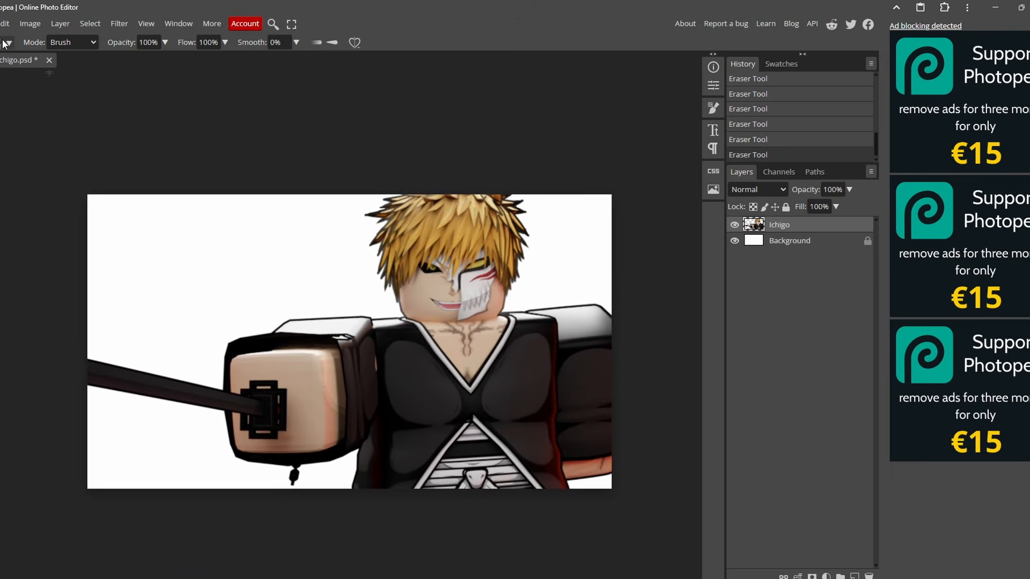
# - Add a black 6 px outside Stroke to the Ichigo layer
pyautogui.press('v')
pyautogui.rightClick(796, 230)
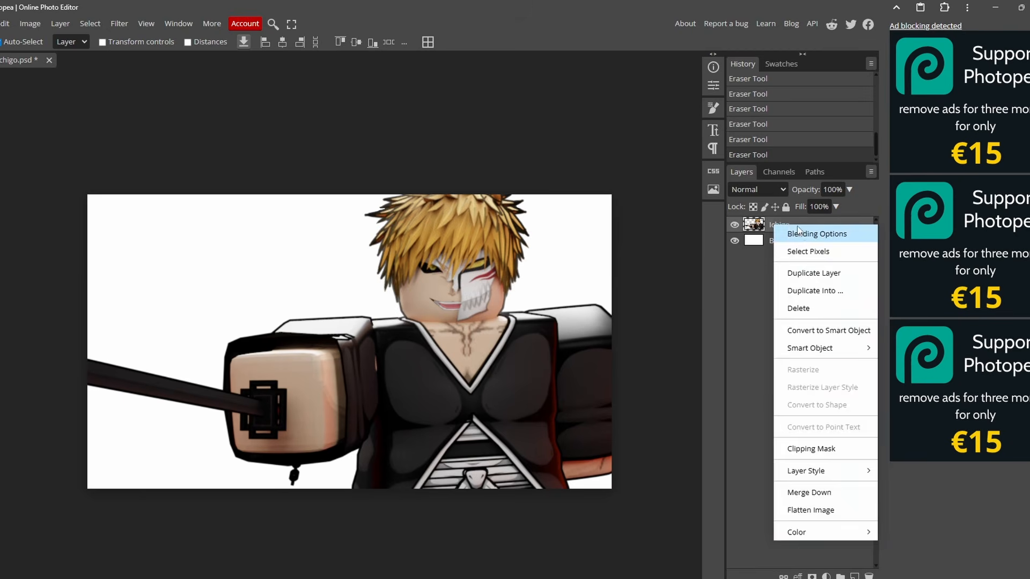
pyautogui.click(802, 233)
pyautogui.click(98, 195)
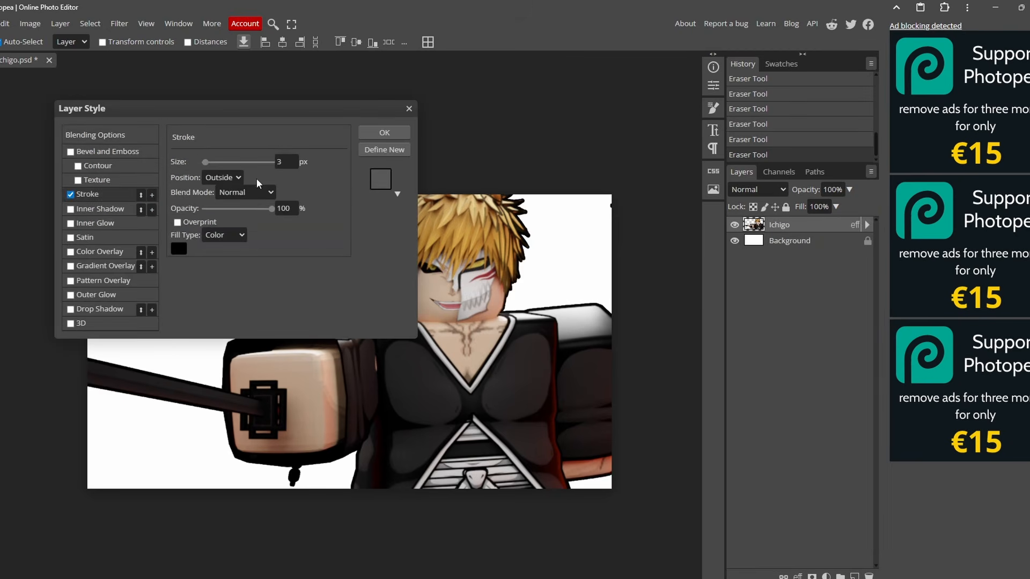
pyautogui.click(284, 163)
pyautogui.write('6')
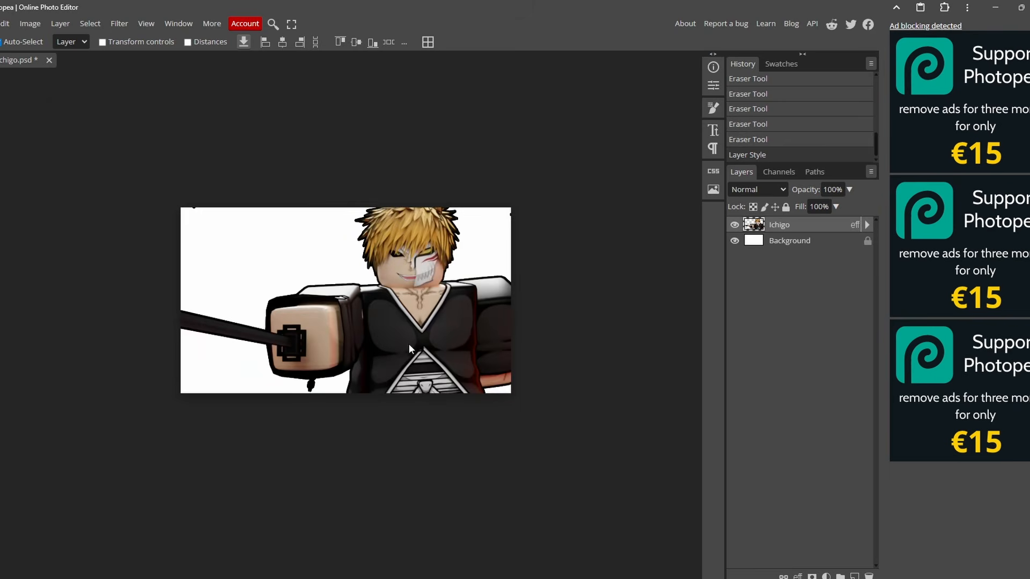
# - Erase the leftover frame lines beyond the canvas edges, shifting the Ichigo layer into view and back with the upper body filling the canvas
pyautogui.moveTo(407, 343)
pyautogui.mouseDown()
pyautogui.moveTo(381, 353)
pyautogui.moveTo(375, 403)
pyautogui.mouseUp()
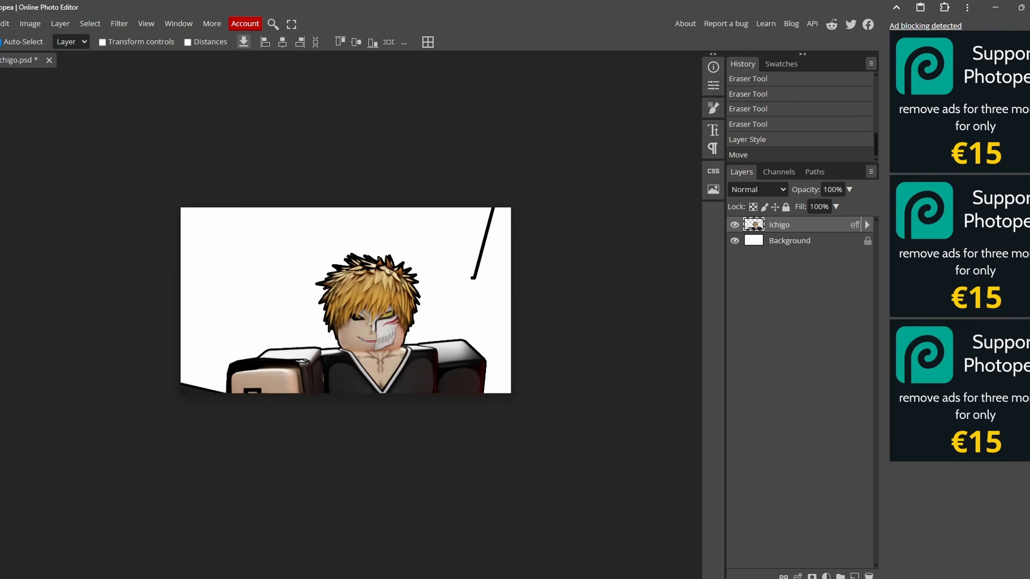
pyautogui.press('e')
pyautogui.click(9, 43)
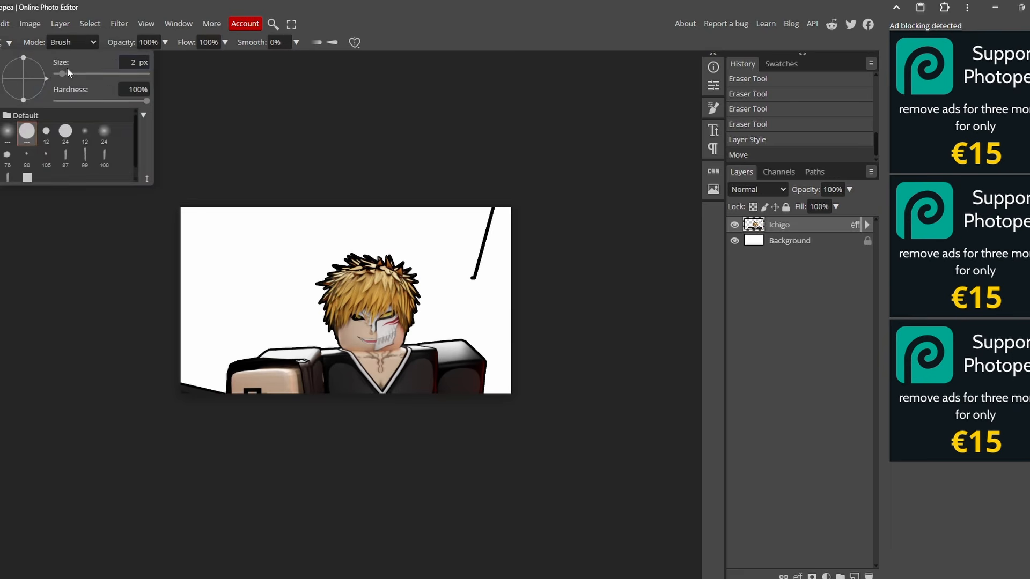
pyautogui.moveTo(65, 74); pyautogui.dragTo(87, 73)
pyautogui.moveTo(470, 283); pyautogui.dragTo(499, 182)
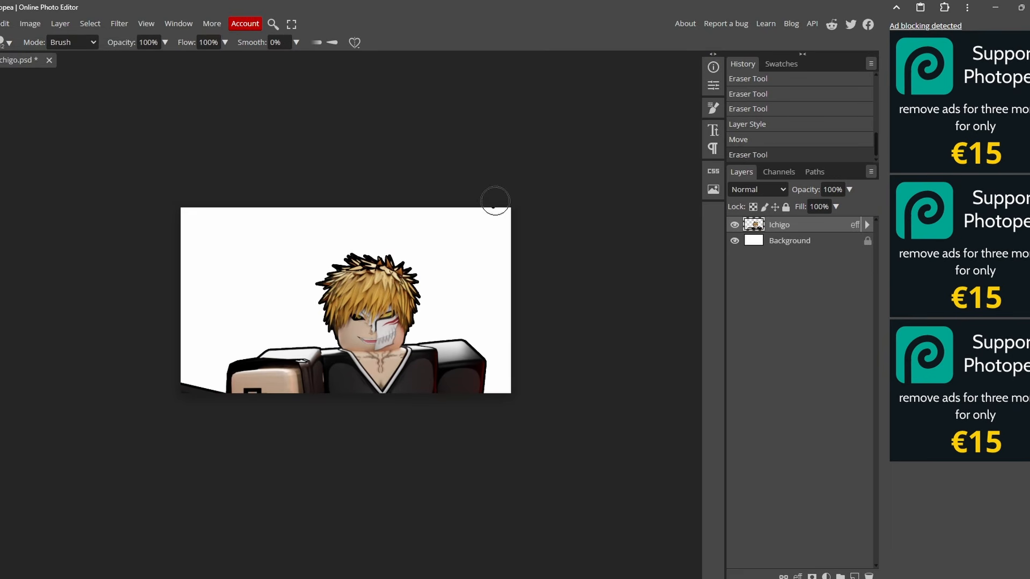
pyautogui.click(495, 201)
pyautogui.press('v')
pyautogui.moveTo(351, 287); pyautogui.dragTo(462, 332)
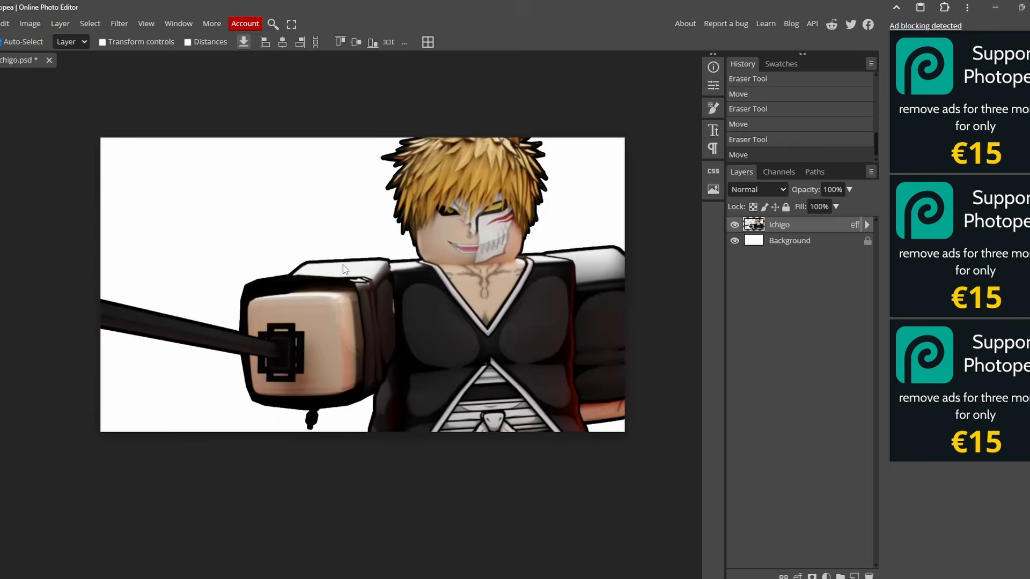
pyautogui.moveTo(342, 265); pyautogui.dragTo(338, 271)
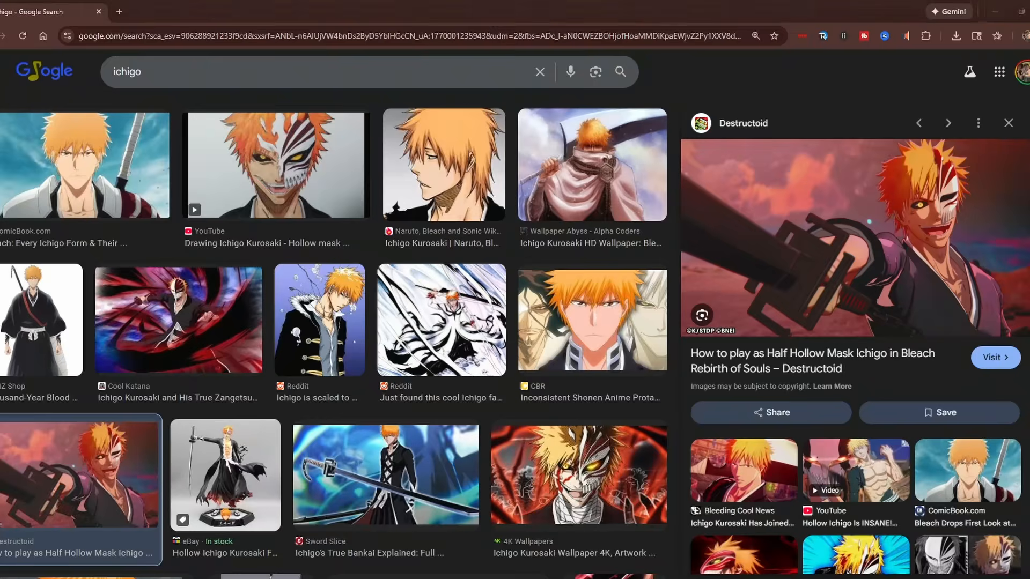
# - Switch to the browser and search Google Images for "Red sky background" and "blood moon background"
pyautogui.tripleClick(278, 88)
pyautogui.write('Red sky backgoun')
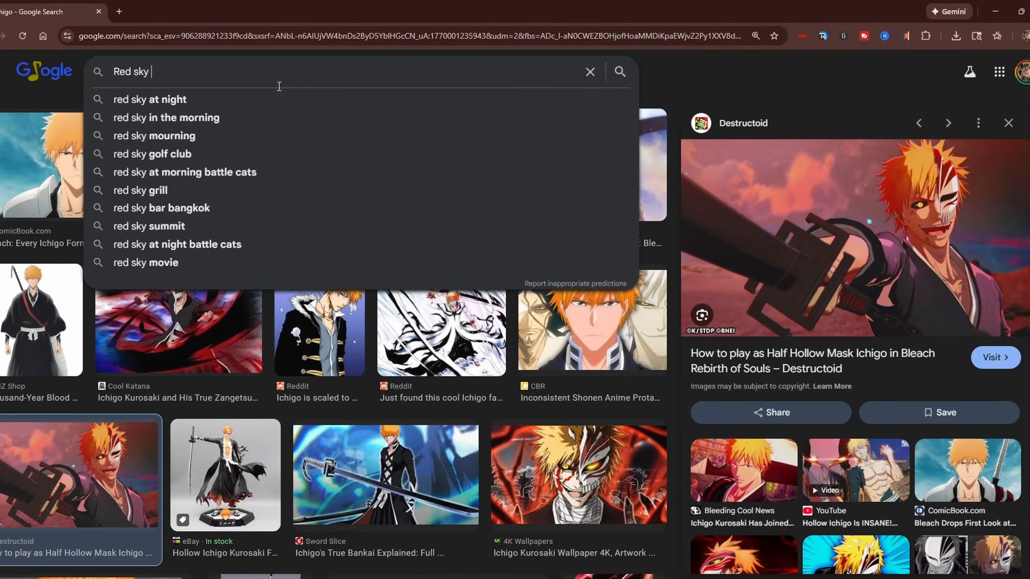
pyautogui.press('BackSpace')
pyautogui.press('BackSpace')
pyautogui.press('BackSpace')
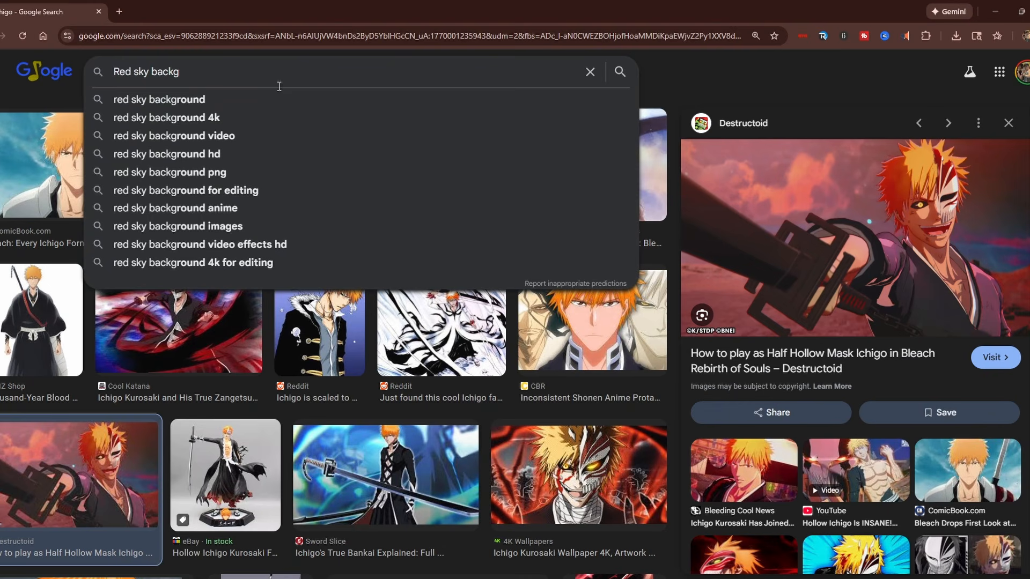
pyautogui.write('round')
pyautogui.press('Return')
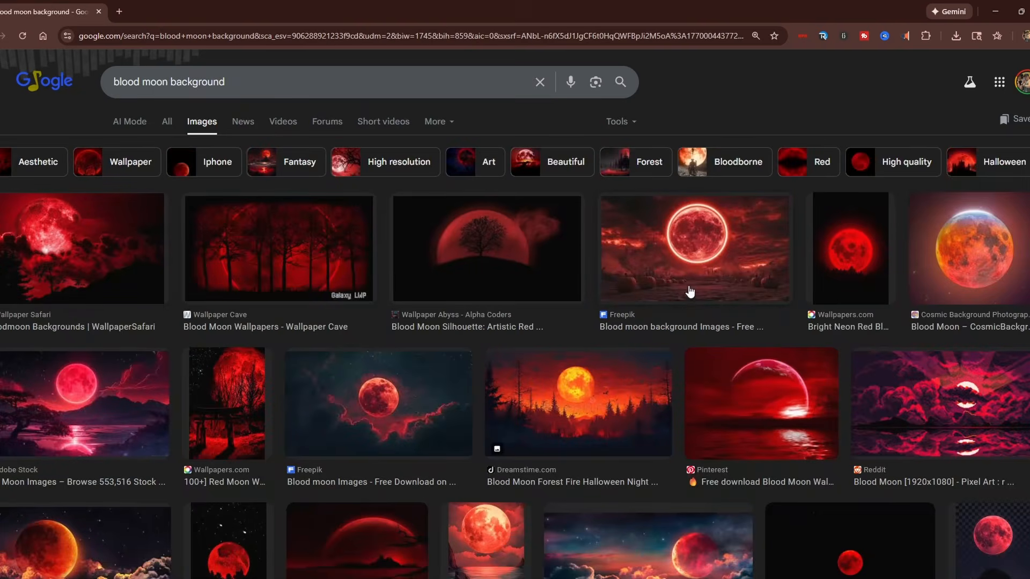
# - Copy the Freepik blood moon image into Photopea beneath the Ichigo layer and enlarge it to fill the canvas
pyautogui.click(690, 292)
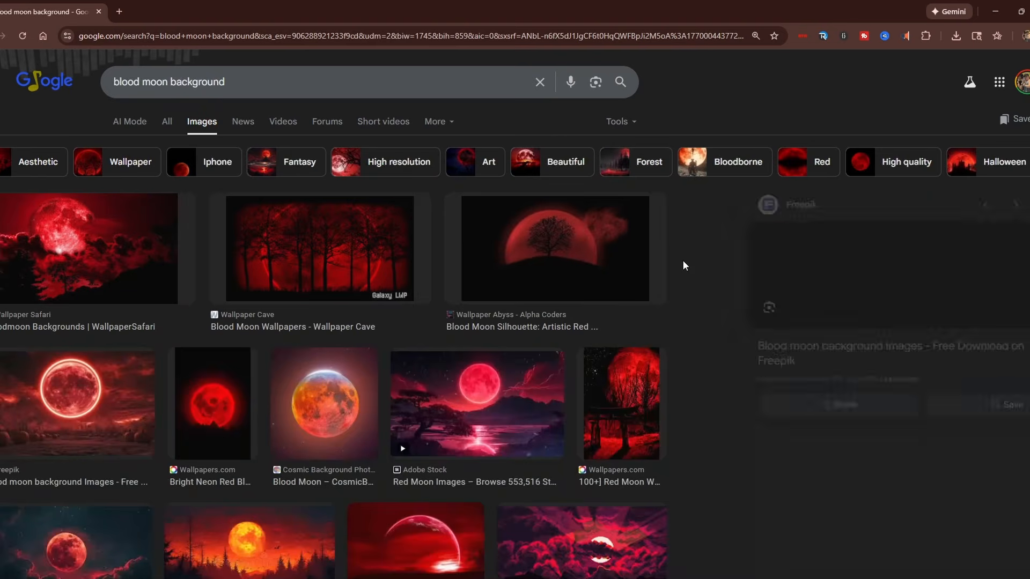
pyautogui.rightClick(850, 324)
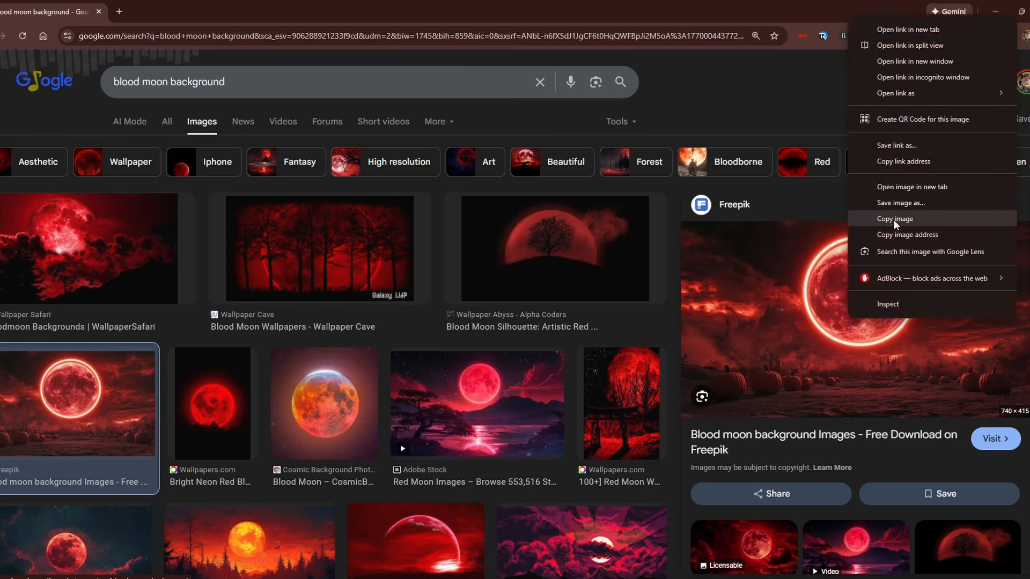
pyautogui.click(879, 220)
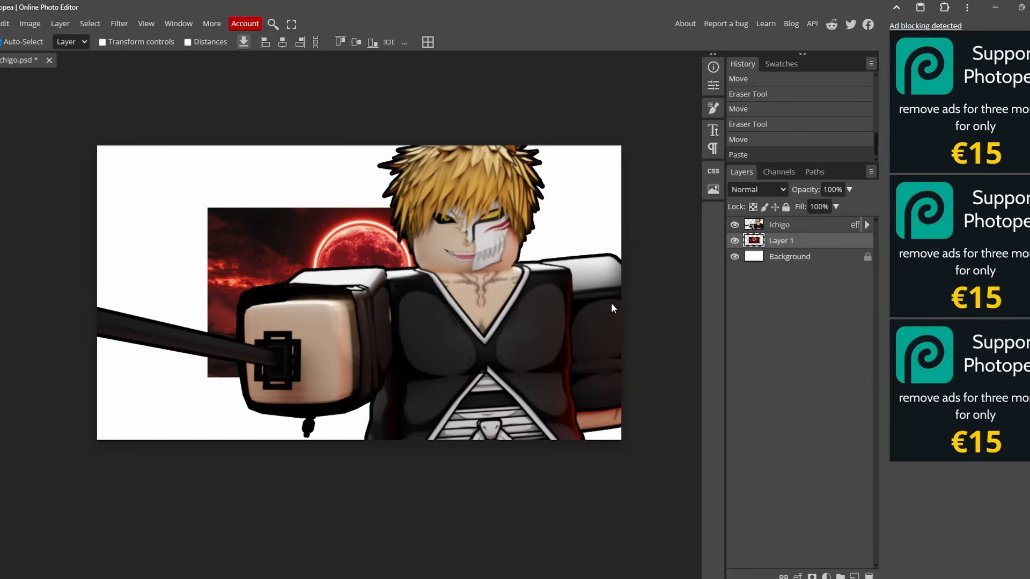
pyautogui.hotkey('ctrl', 'alt', 't')
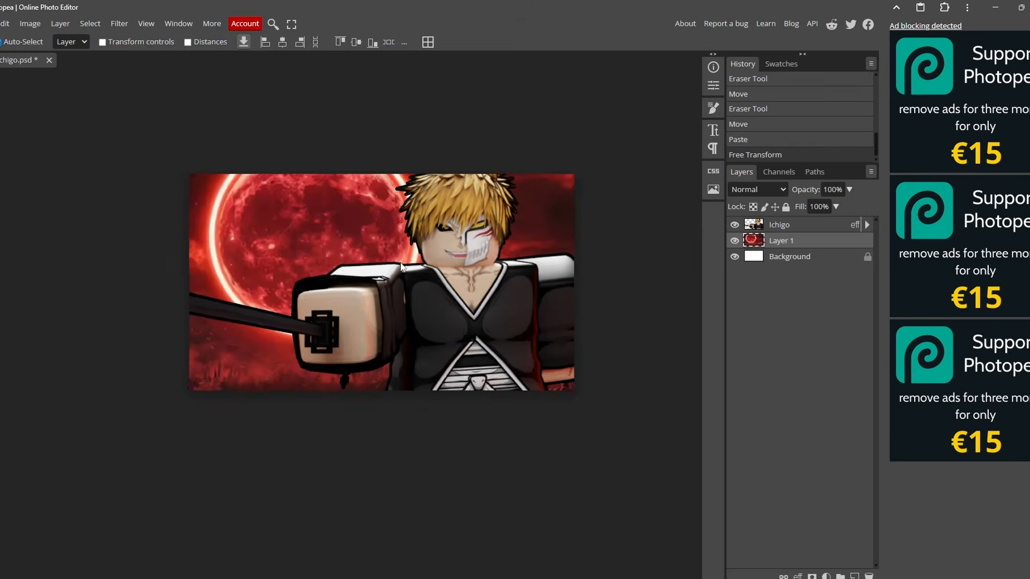
# - Apply a slight Gaussian Blur to the blood moon background layer
pyautogui.keyDown('alt'); pyautogui.scroll(4, 368, 276); pyautogui.keyUp('alt')
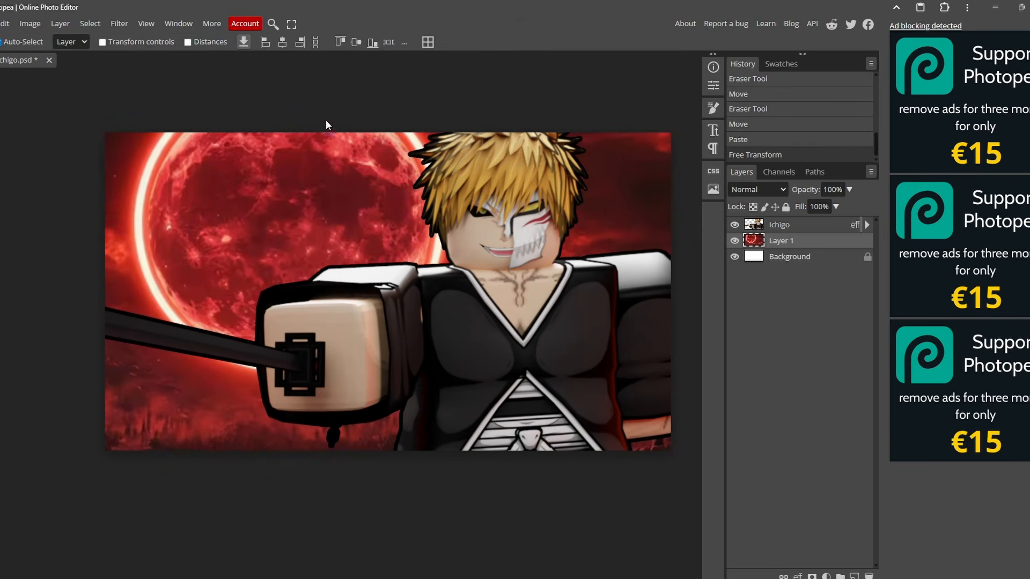
pyautogui.click(119, 23)
pyautogui.moveTo(140, 173)
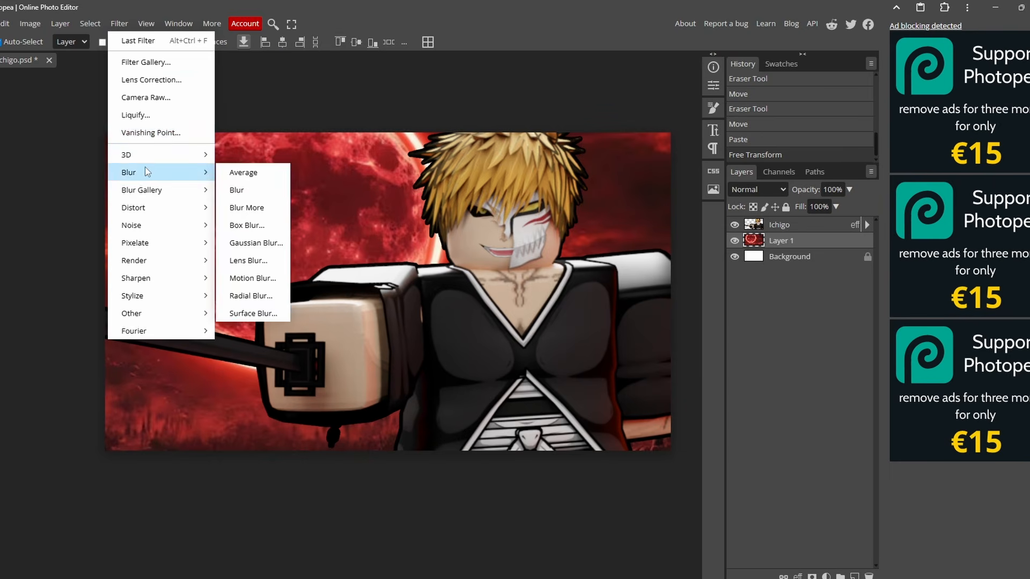
pyautogui.click(256, 243)
pyautogui.moveTo(210, 149); pyautogui.dragTo(97, 151)
pyautogui.click(271, 136)
pyautogui.keyDown('alt'); pyautogui.scroll(-4, 216, 207); pyautogui.keyUp('alt')
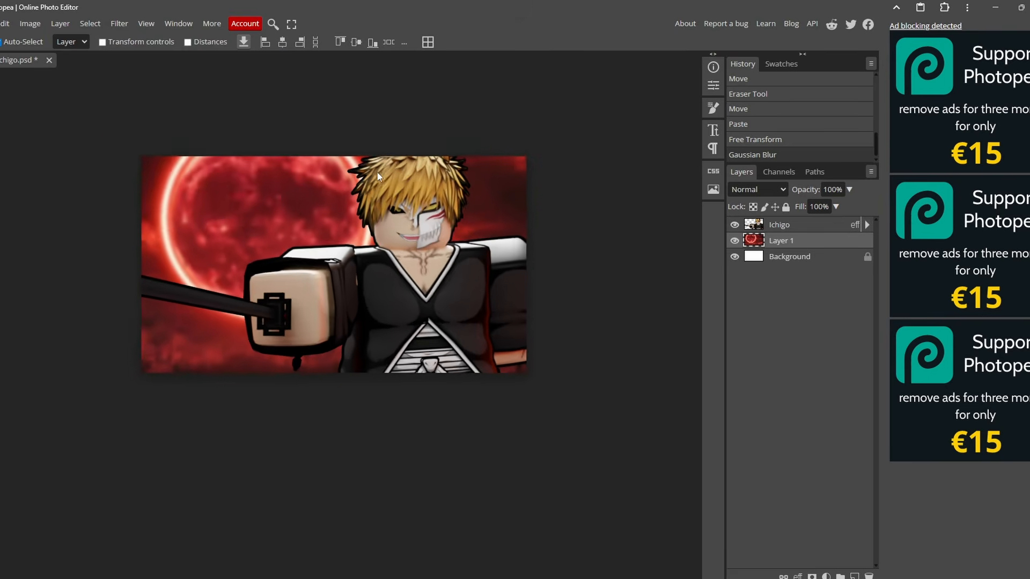
pyautogui.keyDown('alt'); pyautogui.scroll(5, 193, 201); pyautogui.keyUp('alt')
pyautogui.click(775, 224)
pyautogui.rightClick(773, 224)
pyautogui.click(794, 234)
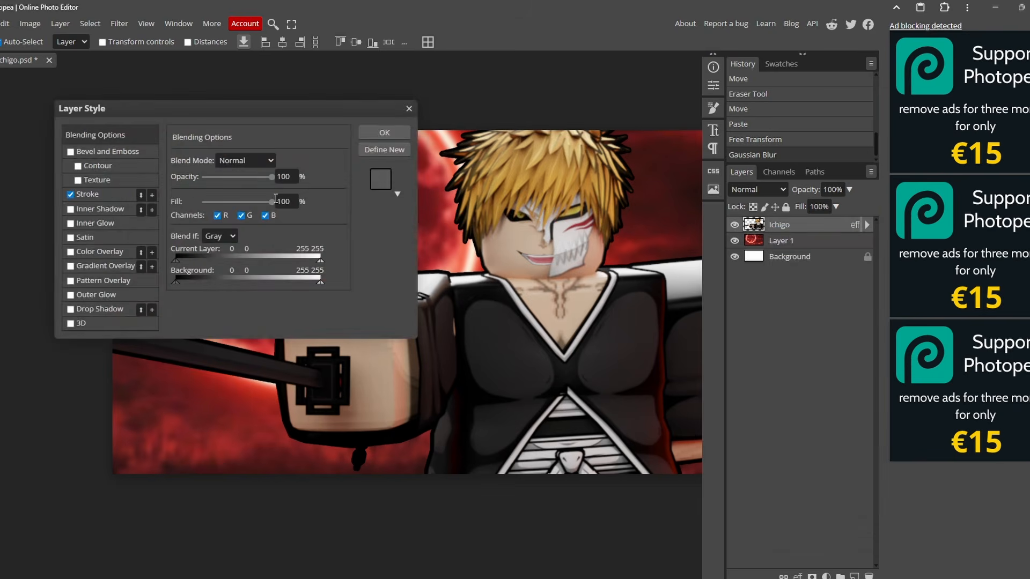
pyautogui.click(78, 226)
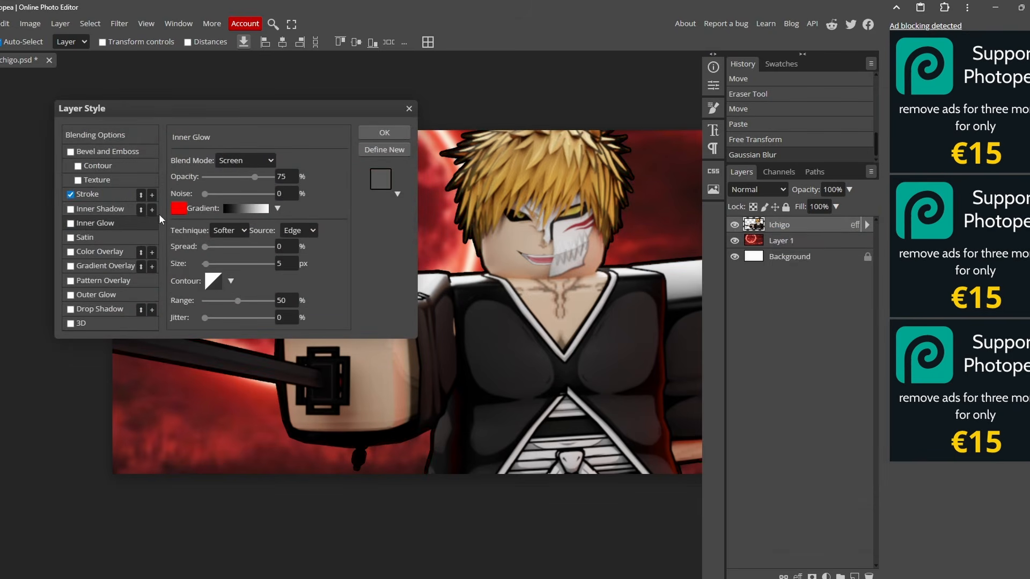
pyautogui.click(384, 132)
# - Rasterize the Ichigo layer's stroke style and add an Inner Bevel at a 139° angle and 0° altitude with global angle off
pyautogui.rightClick(761, 224)
pyautogui.click(802, 255)
pyautogui.rightClick(762, 225)
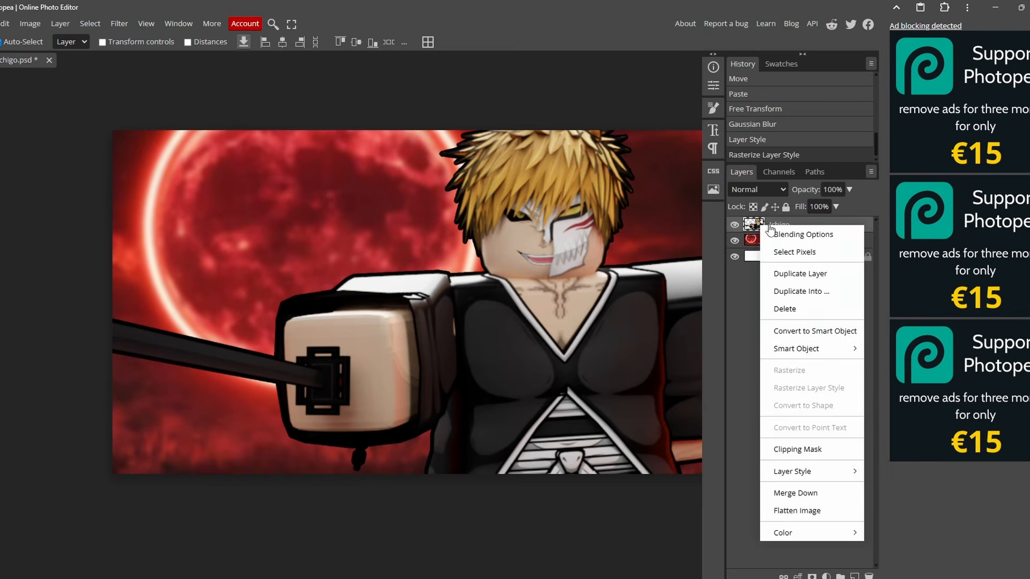
pyautogui.click(793, 236)
pyautogui.click(118, 152)
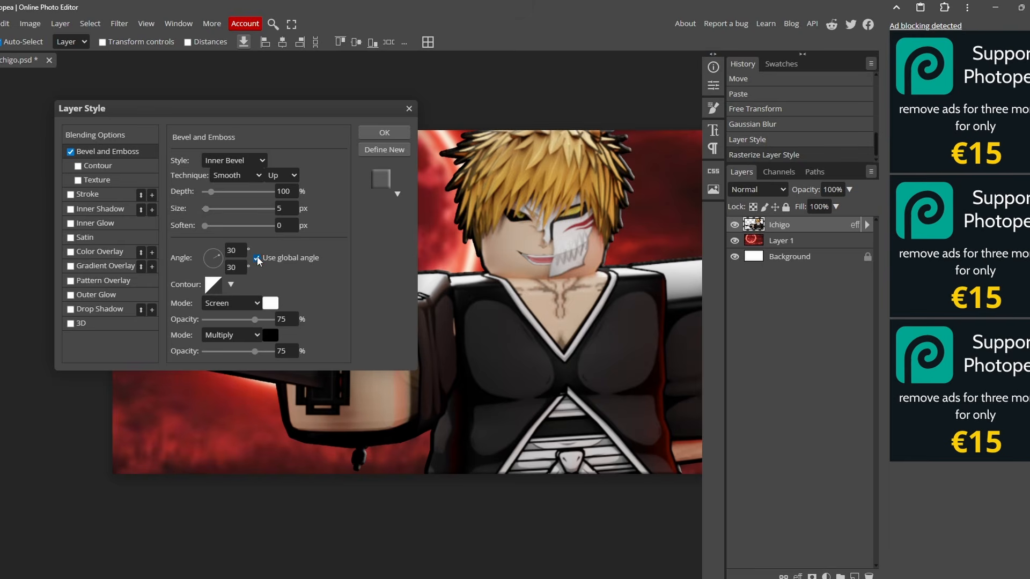
pyautogui.moveTo(211, 266); pyautogui.dragTo(185, 237)
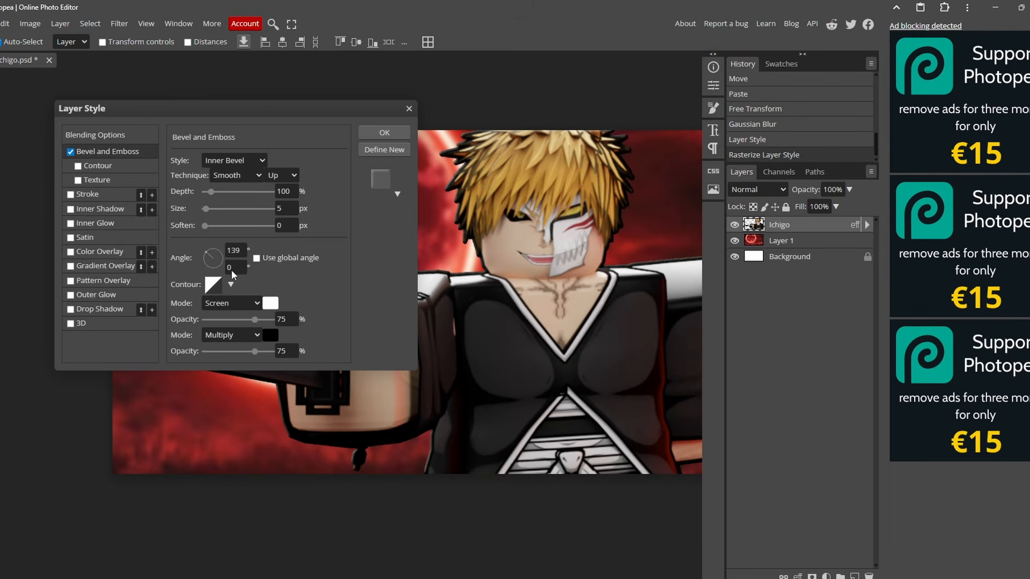
# - Give the Ichigo bevel a red (ff0000) highlight, 195% depth, 37 px size and a 114° angle
pyautogui.click(278, 306)
pyautogui.moveTo(256, 227); pyautogui.dragTo(294, 154)
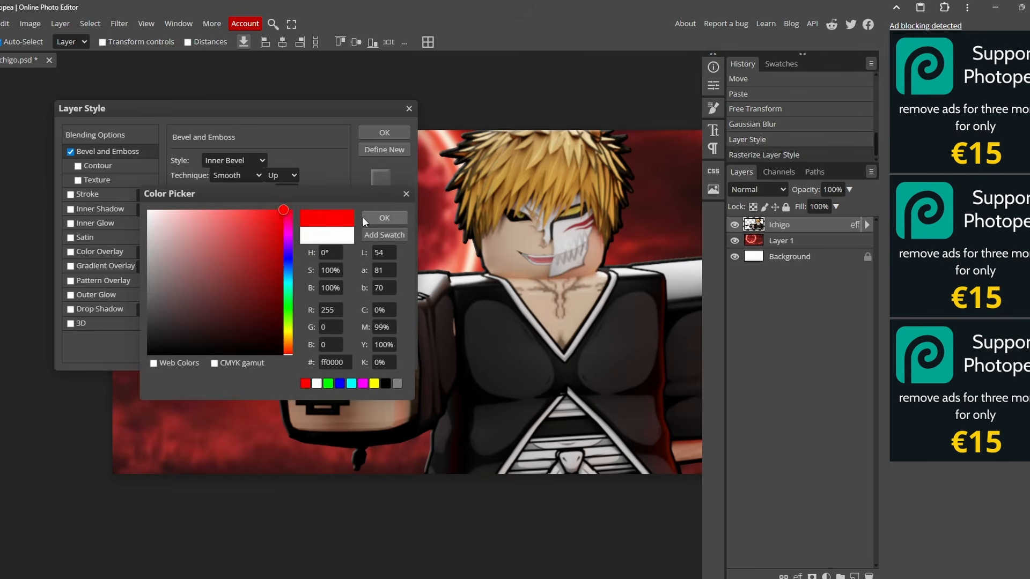
pyautogui.click(386, 211)
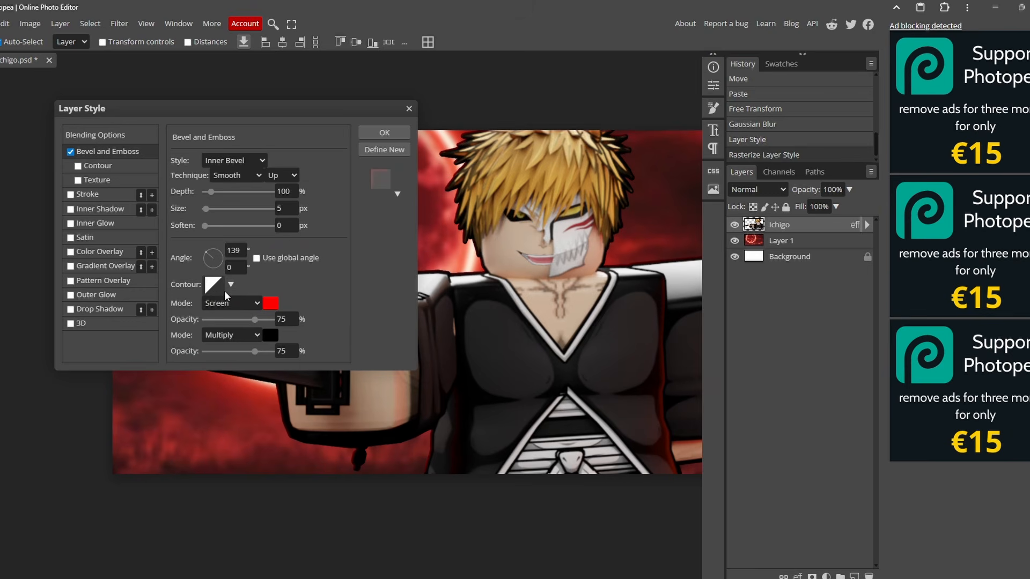
pyautogui.moveTo(206, 209); pyautogui.dragTo(220, 195)
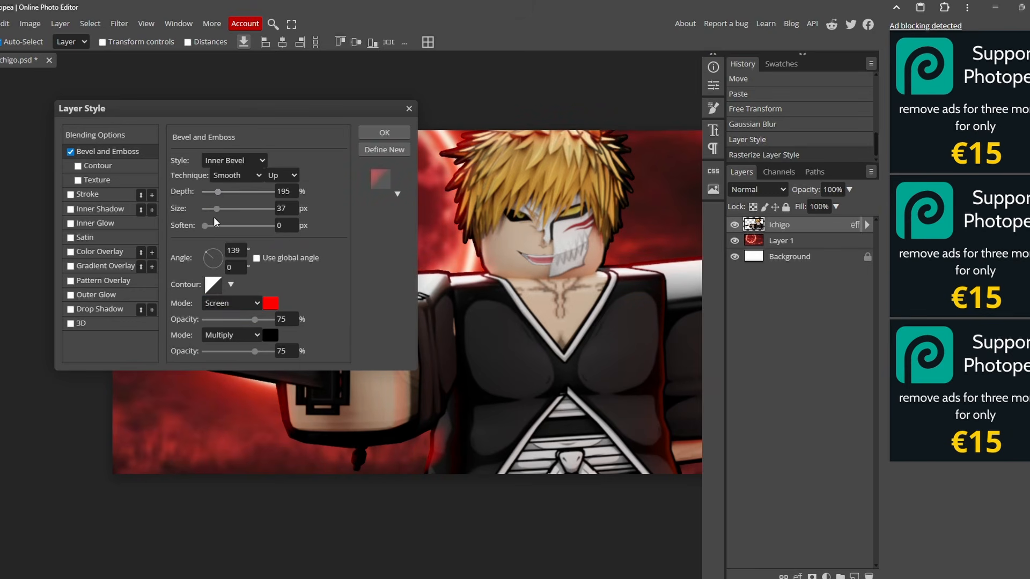
pyautogui.moveTo(207, 252); pyautogui.dragTo(203, 237)
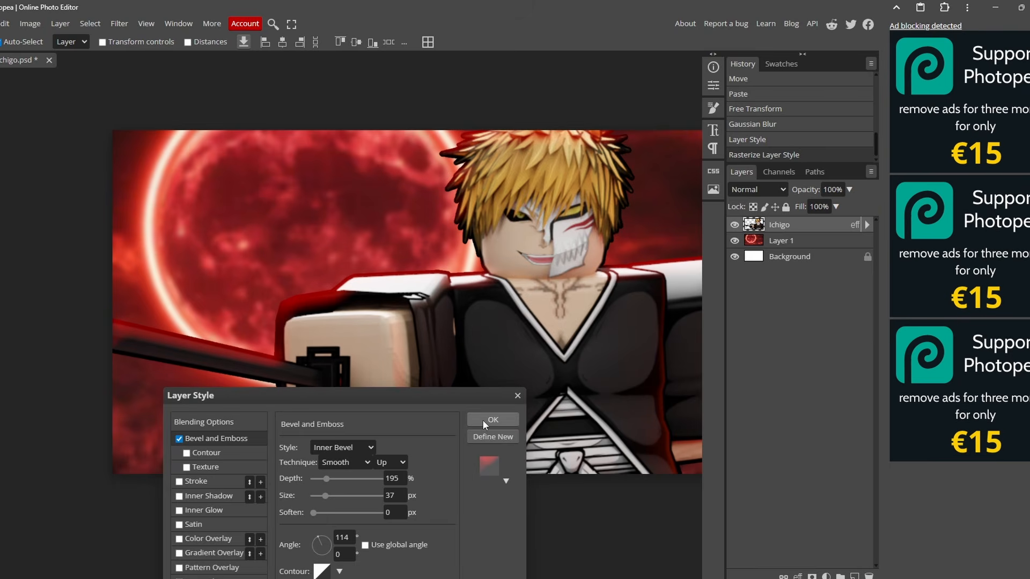
pyautogui.click(493, 420)
# - Draw a black rectangle shape covering the whole canvas above the Ichigo layer and rasterize it
pyautogui.scroll(-2, 259, 339)
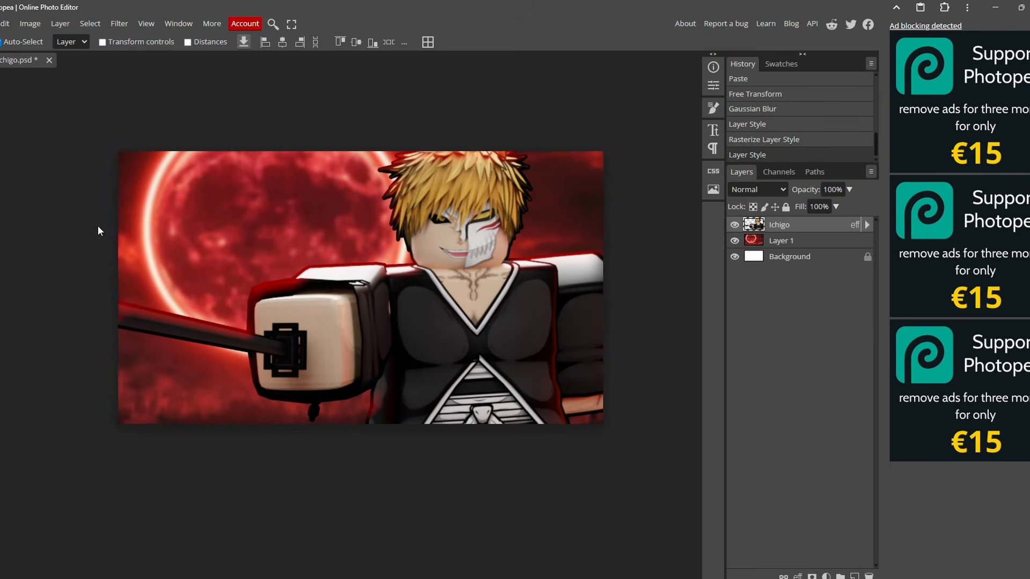
pyautogui.press('u')
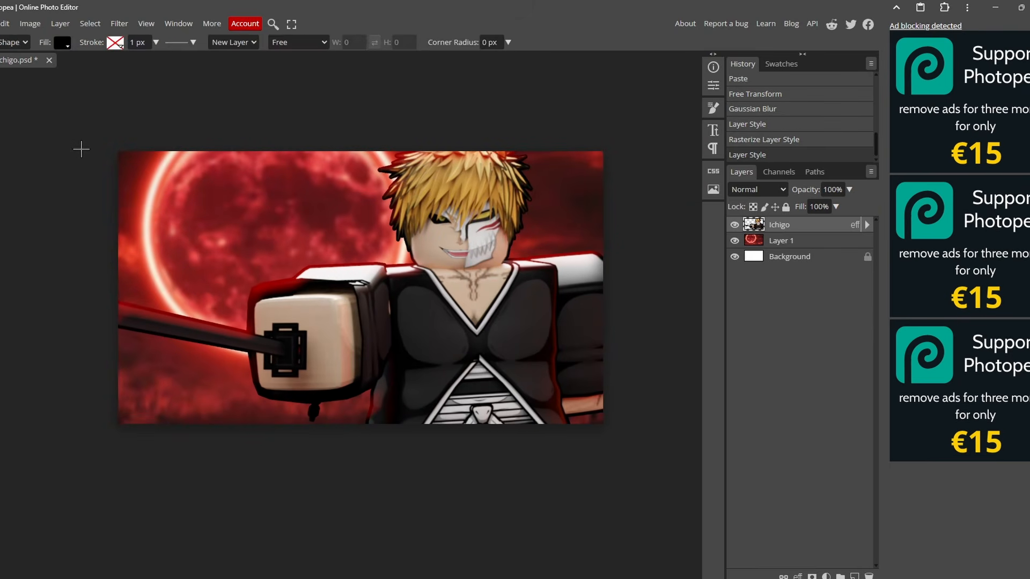
pyautogui.moveTo(94, 125); pyautogui.dragTo(638, 450)
pyautogui.rightClick(804, 230)
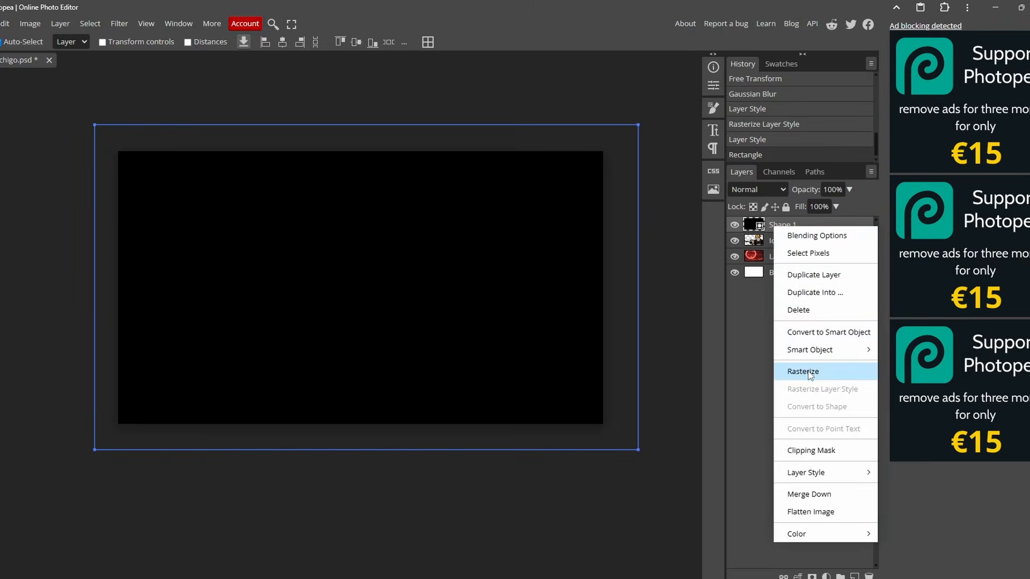
pyautogui.click(799, 370)
# - Clip the black rectangle layer to the Ichigo layer and give it a red Color Overlay at 100% opacity
pyautogui.keyDown('ctrl'); pyautogui.click(796, 239); pyautogui.keyUp('ctrl')
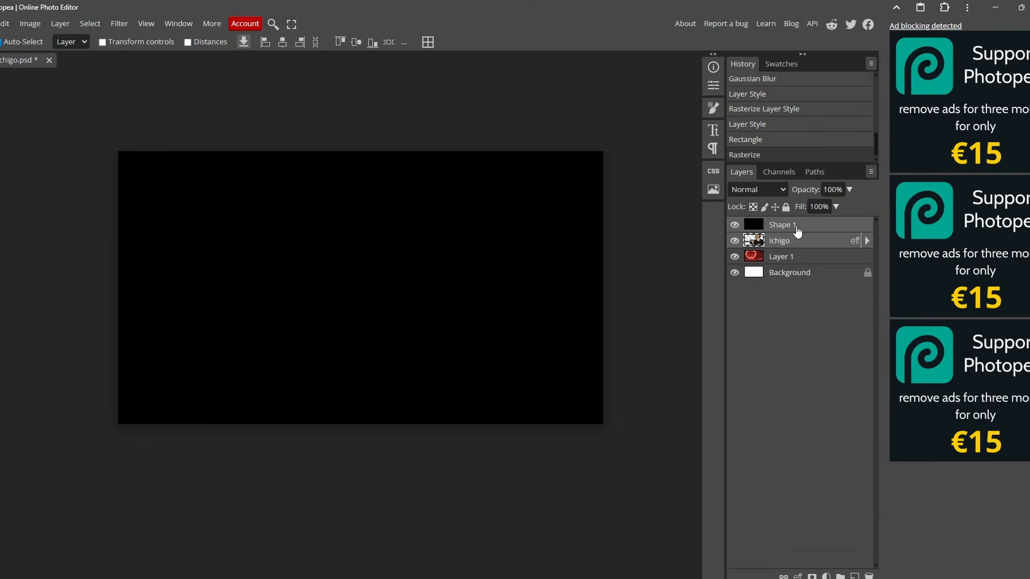
pyautogui.rightClick(798, 230)
pyautogui.click(794, 449)
pyautogui.doubleClick(800, 229)
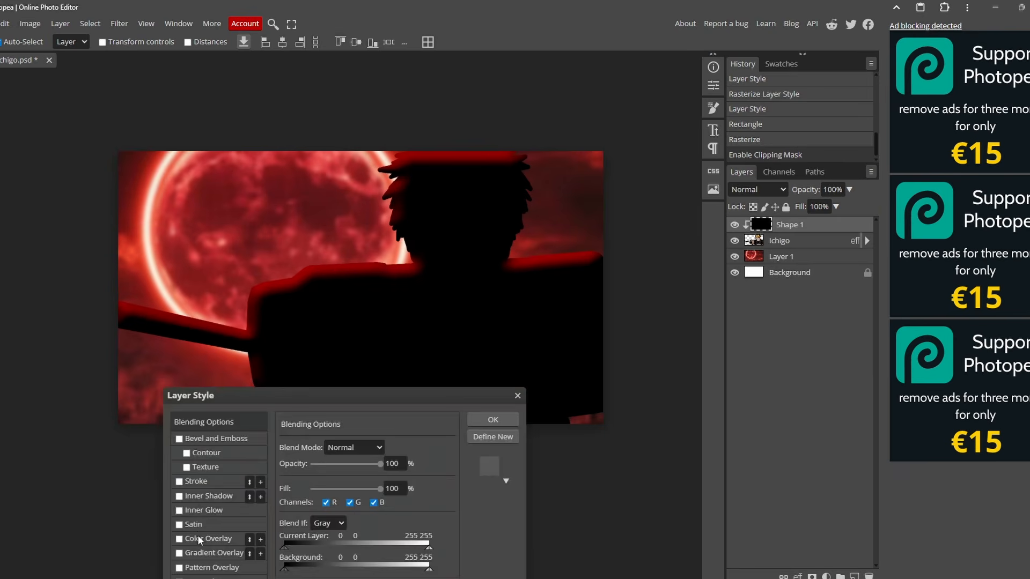
pyautogui.click(200, 539)
pyautogui.click(422, 463)
pyautogui.click(279, 205)
pyautogui.click(384, 218)
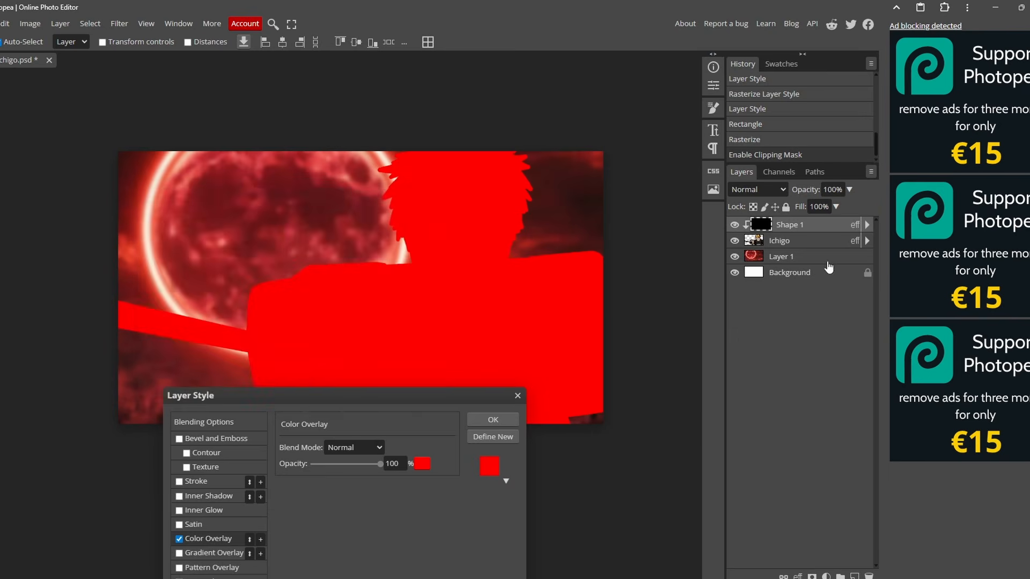
pyautogui.click(492, 420)
# - Try to rasterize the layer style of the clipped Shape 1 layer
pyautogui.rightClick(793, 230)
pyautogui.click(805, 416)
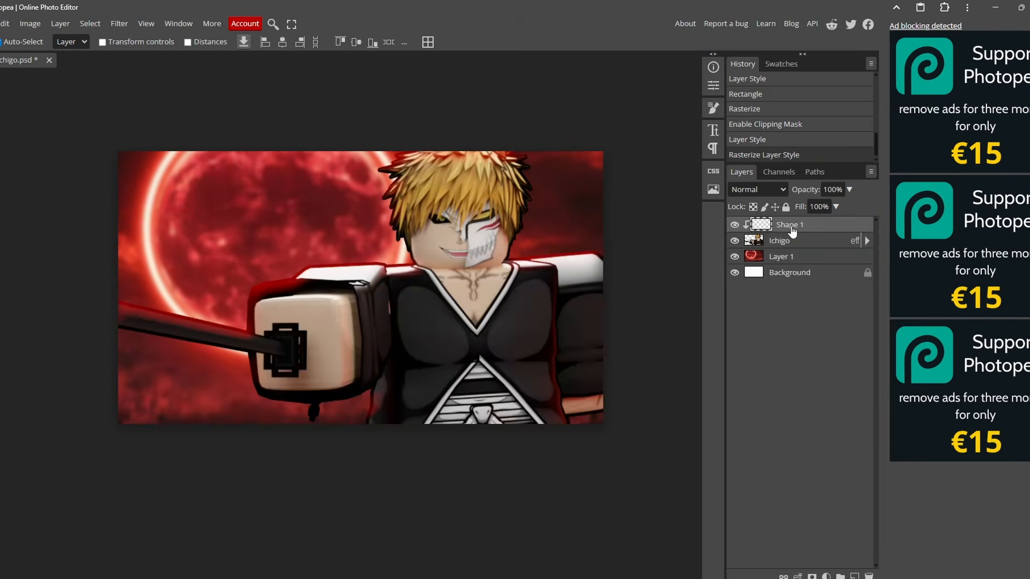
pyautogui.click(762, 192)
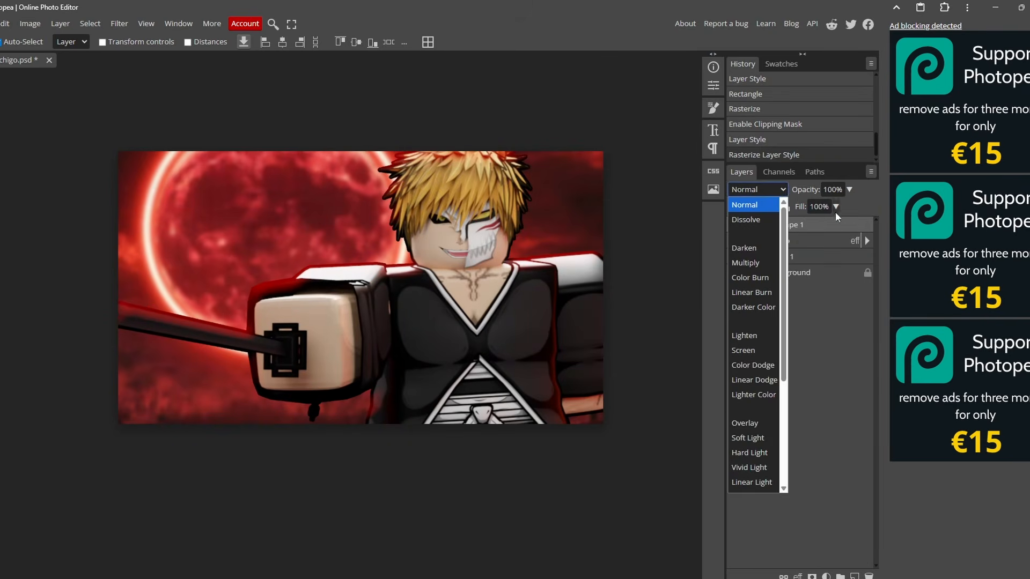
pyautogui.click(826, 232)
# - Release Shape 1 from its clipping mask, rasterize its layer style, and clip it to the Ichigo layer again
pyautogui.rightClick(824, 234)
pyautogui.click(804, 446)
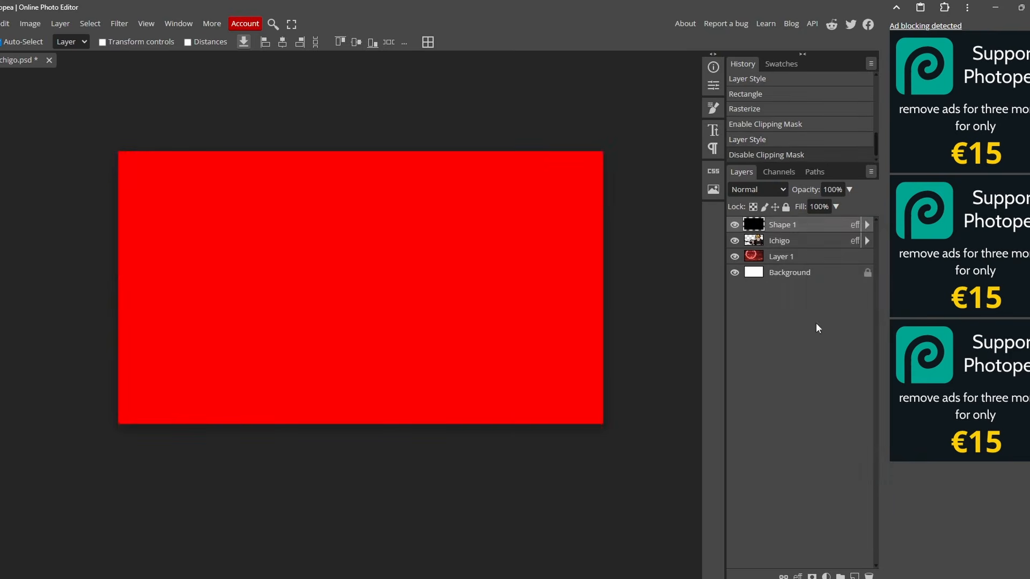
pyautogui.rightClick(805, 224)
pyautogui.click(811, 380)
pyautogui.rightClick(805, 225)
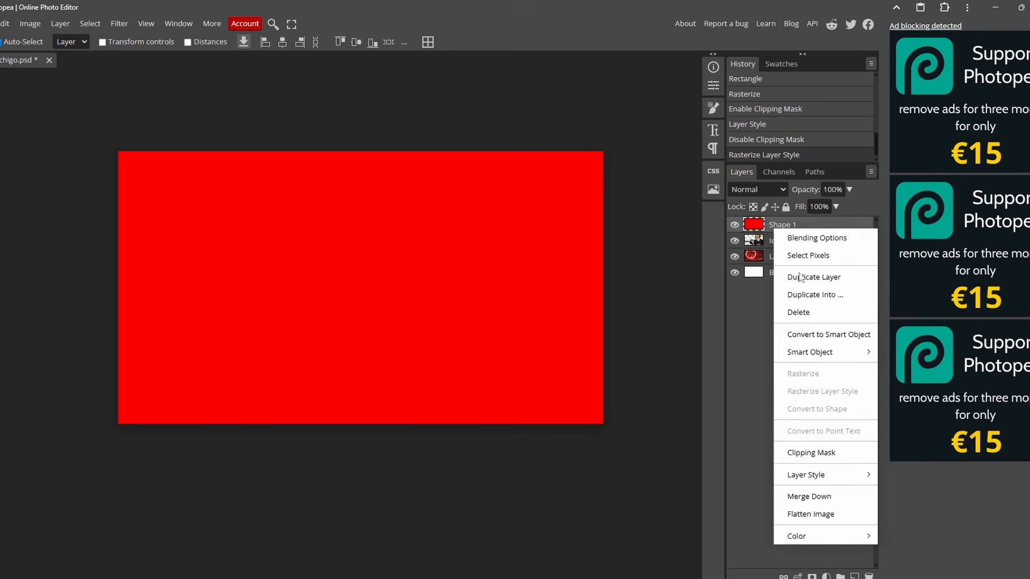
pyautogui.click(810, 444)
# - Set the clipped red Shape 1 layer to Multiply blending with 82% opacity and 27% fill
pyautogui.click(753, 191)
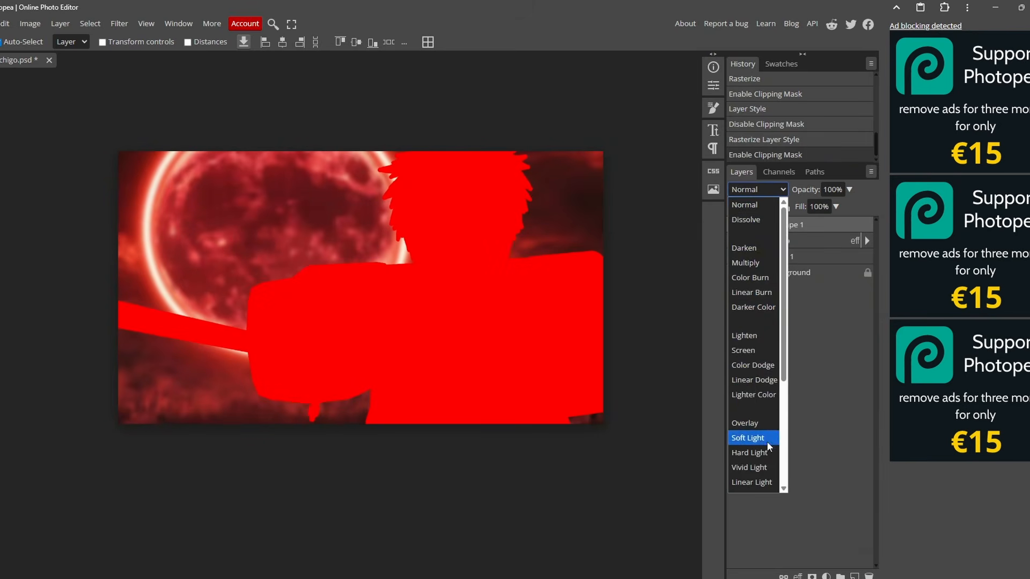
pyautogui.click(753, 379)
pyautogui.click(848, 190)
pyautogui.moveTo(848, 206); pyautogui.dragTo(852, 208)
pyautogui.click(764, 187)
pyautogui.click(749, 262)
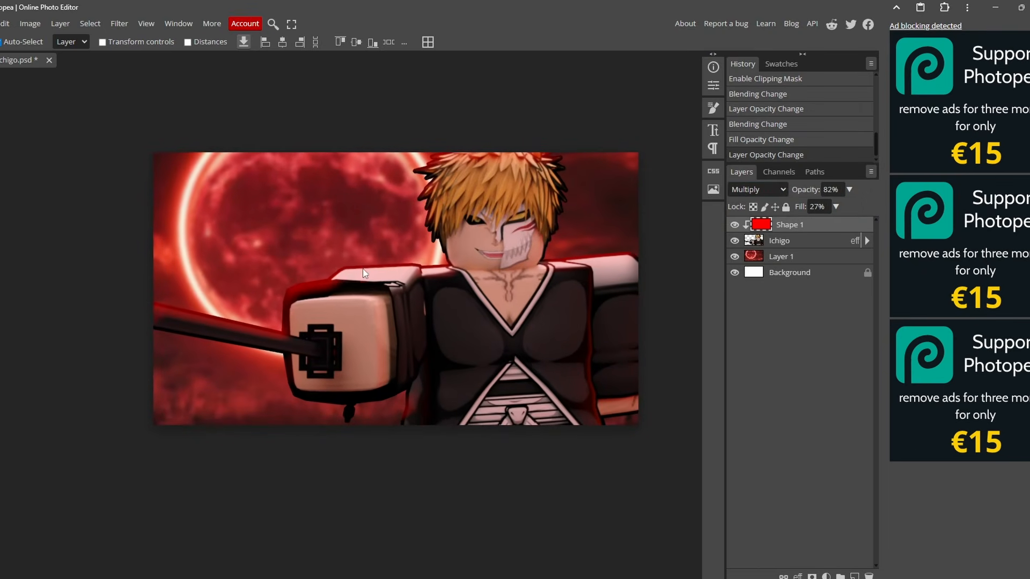
pyautogui.moveTo(377, 271); pyautogui.dragTo(363, 274)
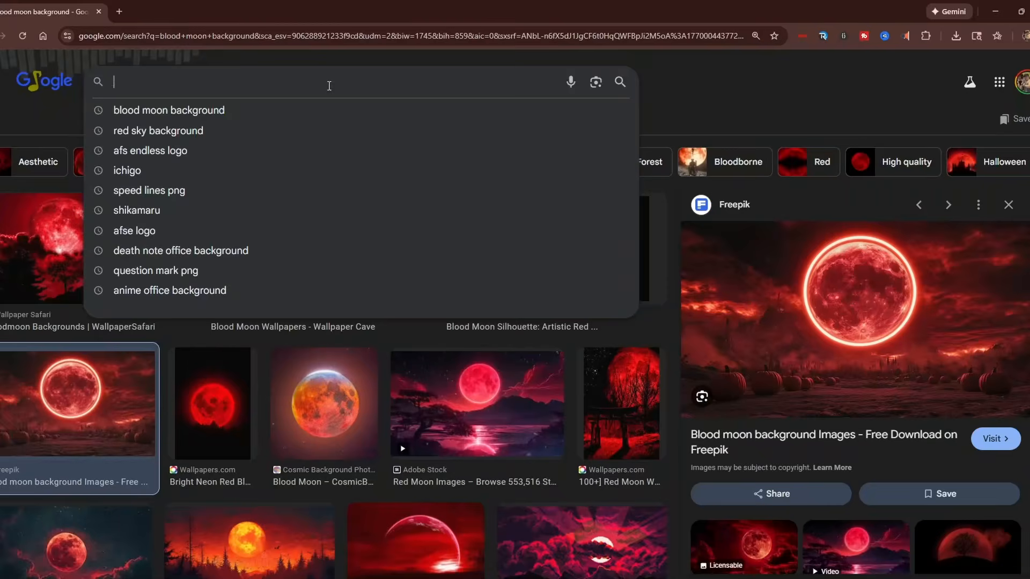
# - Search Google Images for "speed lines png" and copy the Vecteezy anime speed lines image
pyautogui.write('speed lines png')
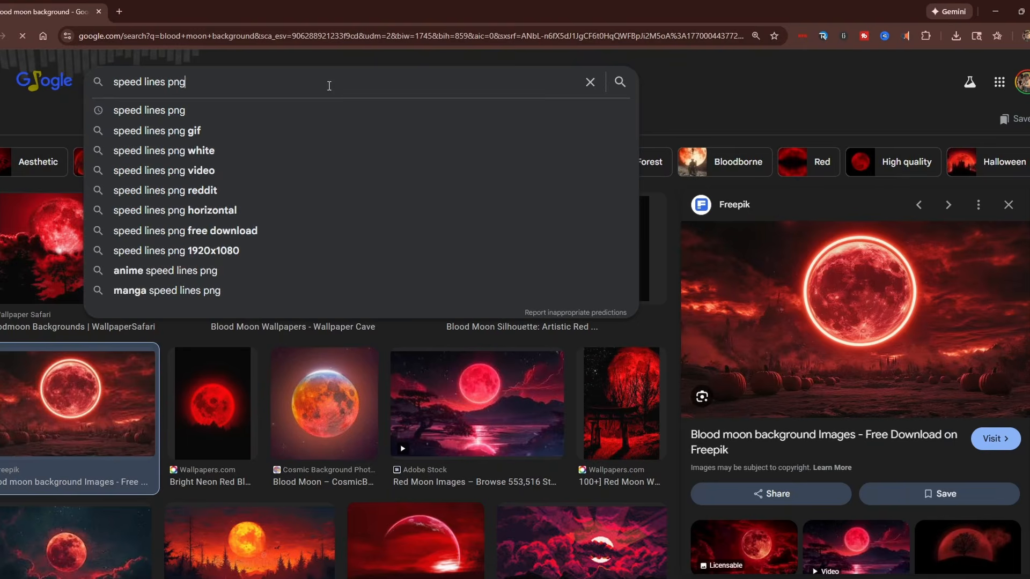
pyautogui.press('Return')
pyautogui.click(444, 425)
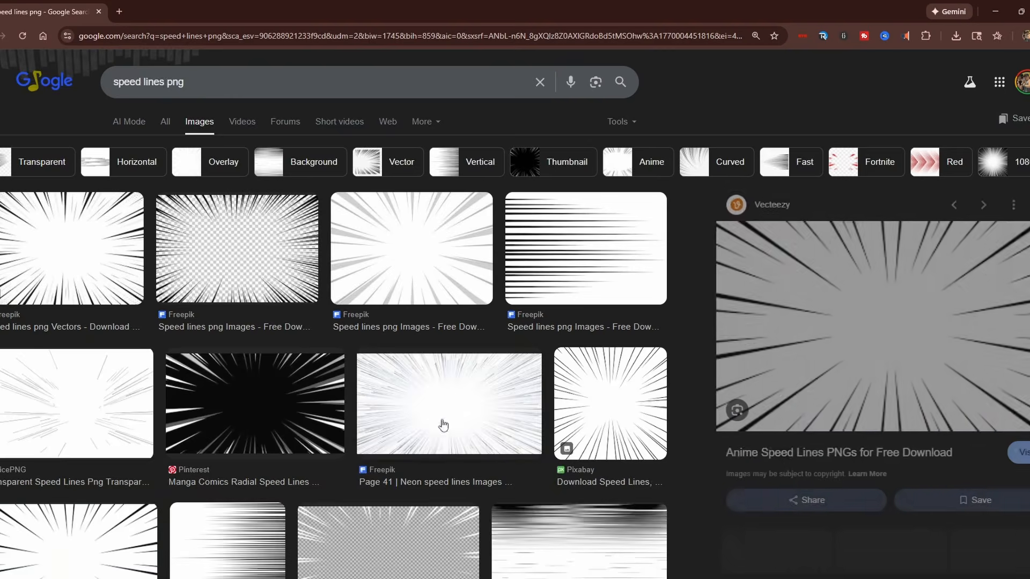
pyautogui.rightClick(816, 257)
pyautogui.click(878, 455)
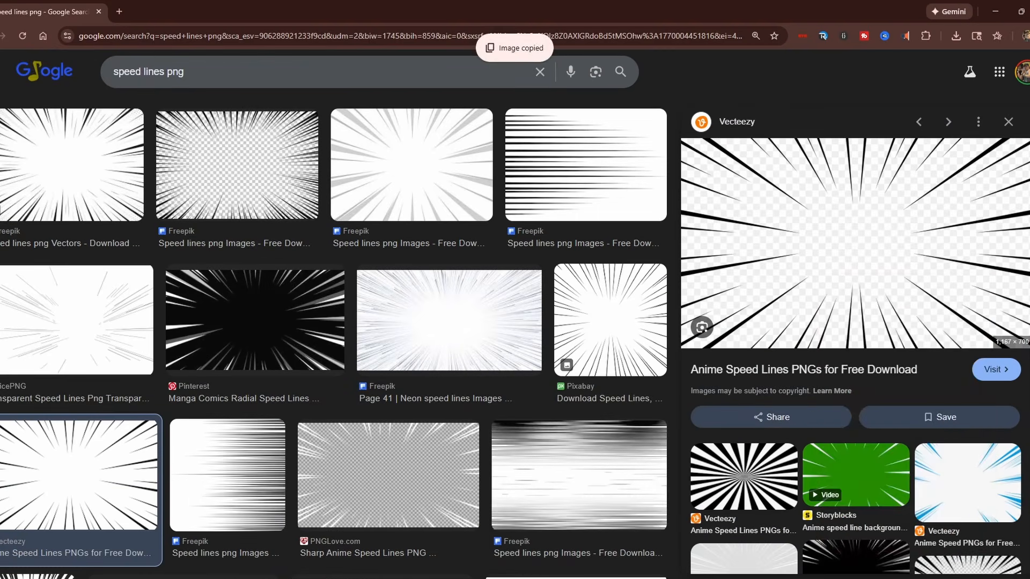
# - Paste the speed lines into the Photopea image just above the blood moon layer and enlarge them to fill the canvas
pyautogui.hotkey('alt', 'Tab')
pyautogui.click(790, 259)
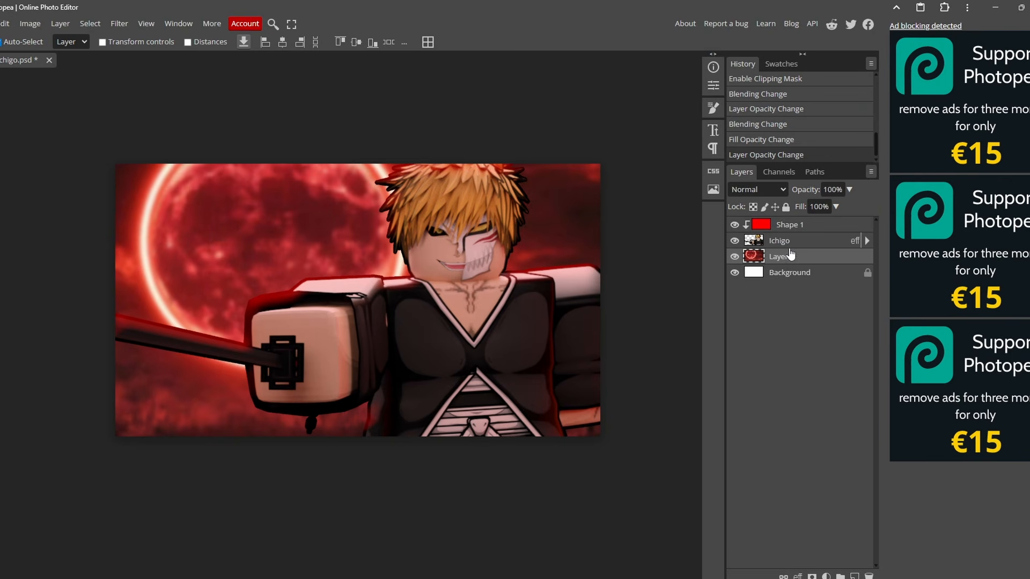
pyautogui.hotkey('ctrl', 'v')
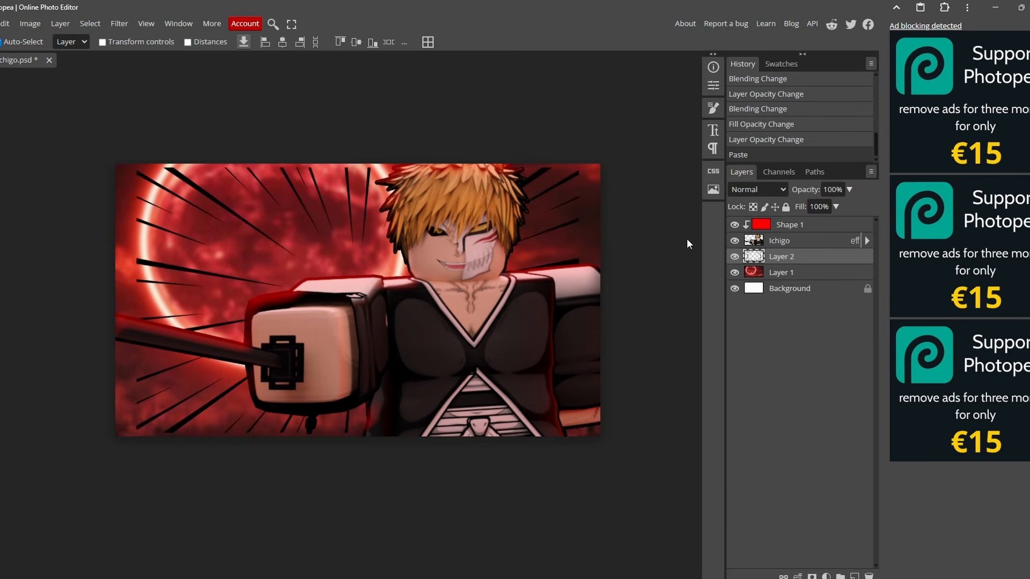
pyautogui.hotkey('ctrl', 't')
pyautogui.keyDown('alt'); pyautogui.moveTo(579, 433); pyautogui.dragTo(664, 484); pyautogui.keyUp('alt')
pyautogui.click(466, 42)
# - Set the speed lines layer's blend mode to Overlay and adjust its fill opacity
pyautogui.rightClick(773, 254)
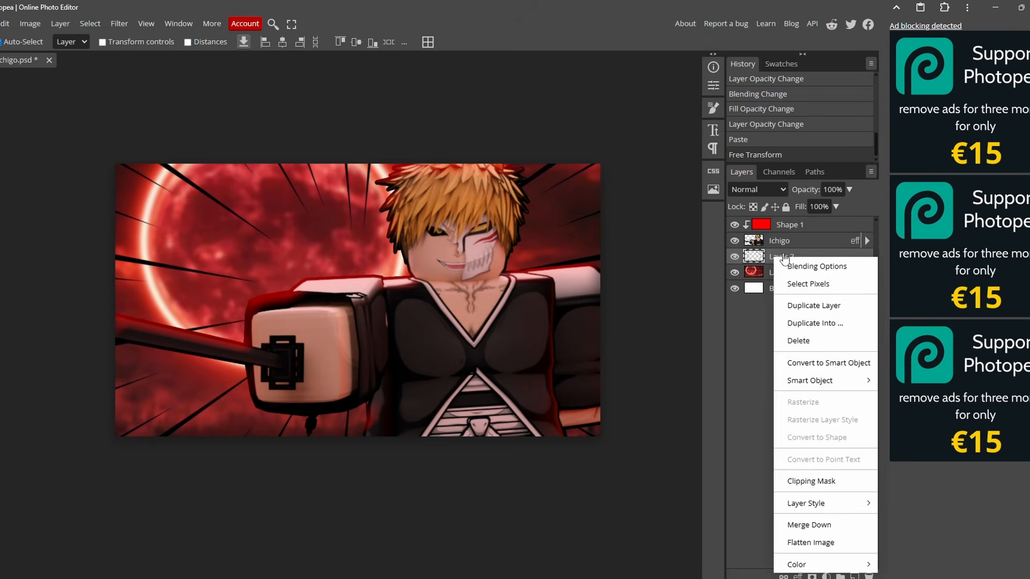
pyautogui.click(756, 190)
pyautogui.click(745, 423)
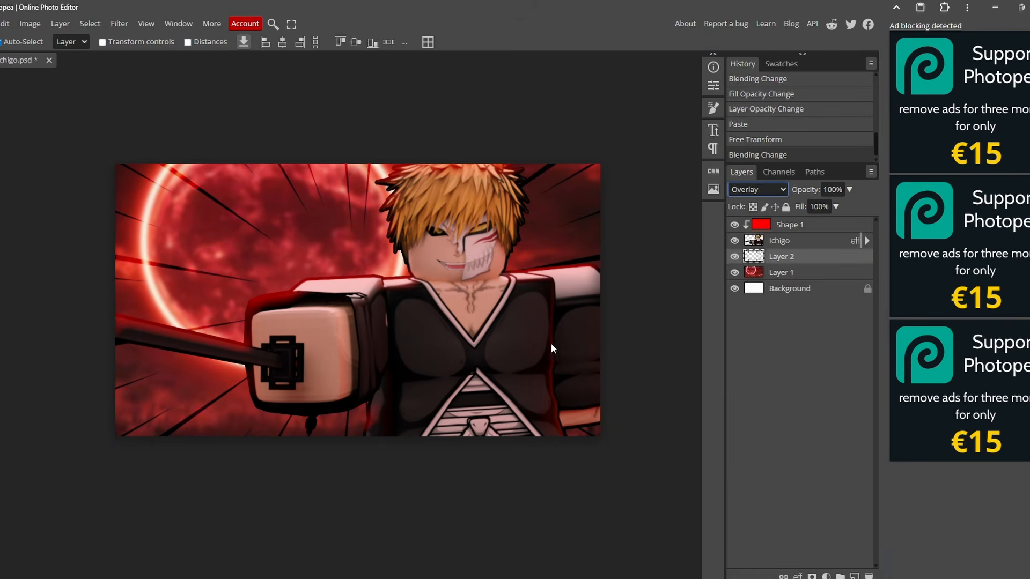
pyautogui.keyDown('alt'); pyautogui.scroll(-2, 431, 239); pyautogui.keyUp('alt')
pyautogui.keyDown('alt'); pyautogui.scroll(3, 355, 252); pyautogui.keyUp('alt')
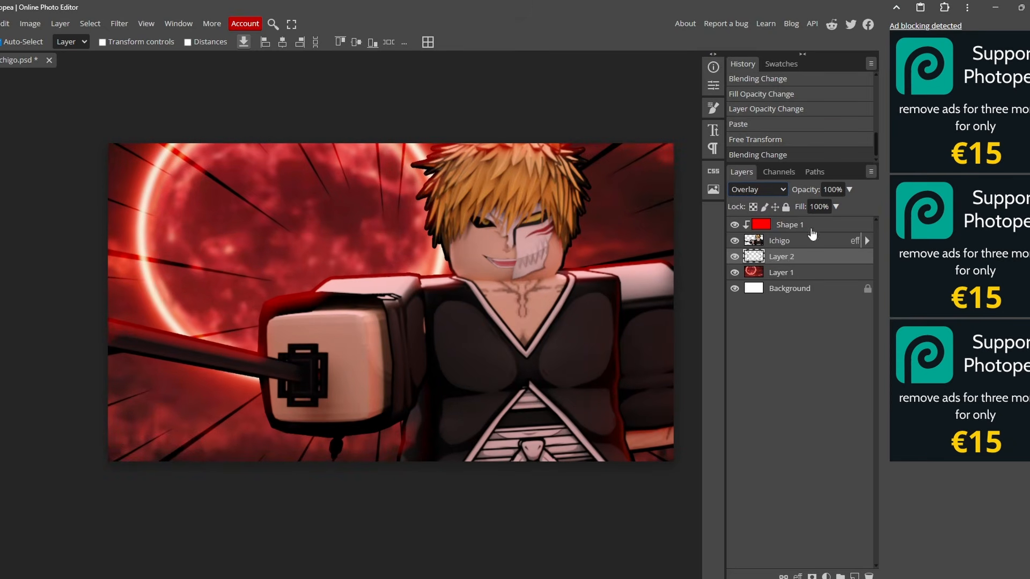
pyautogui.moveTo(834, 222); pyautogui.dragTo(828, 224)
pyautogui.keyDown('alt'); pyautogui.scroll(-2, 482, 346); pyautogui.keyUp('alt')
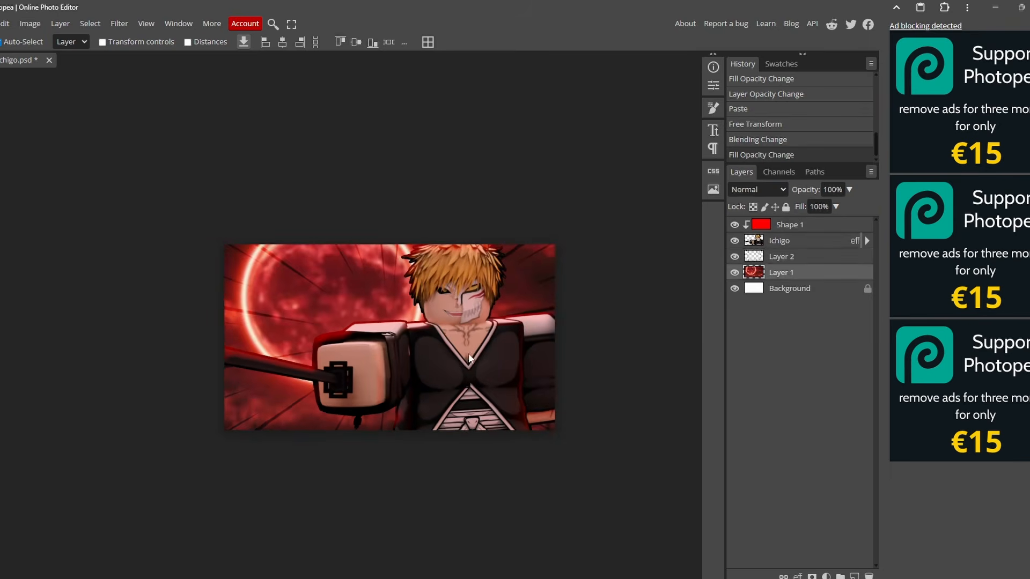
pyautogui.keyDown('alt'); pyautogui.scroll(2, 394, 401); pyautogui.keyUp('alt')
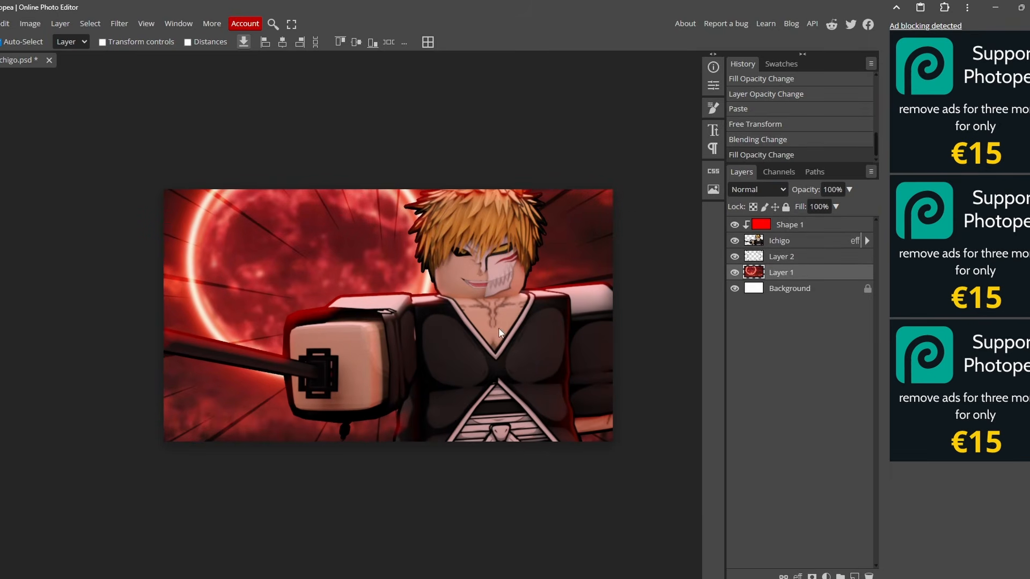
pyautogui.keyDown('alt'); pyautogui.scroll(2, 387, 332); pyautogui.keyUp('alt')
pyautogui.keyDown('alt'); pyautogui.scroll(-1, 388, 304); pyautogui.keyUp('alt')
pyautogui.keyDown('alt'); pyautogui.scroll(-1, 389, 304); pyautogui.keyUp('alt')
pyautogui.keyDown('alt'); pyautogui.scroll(2, 375, 304); pyautogui.keyUp('alt')
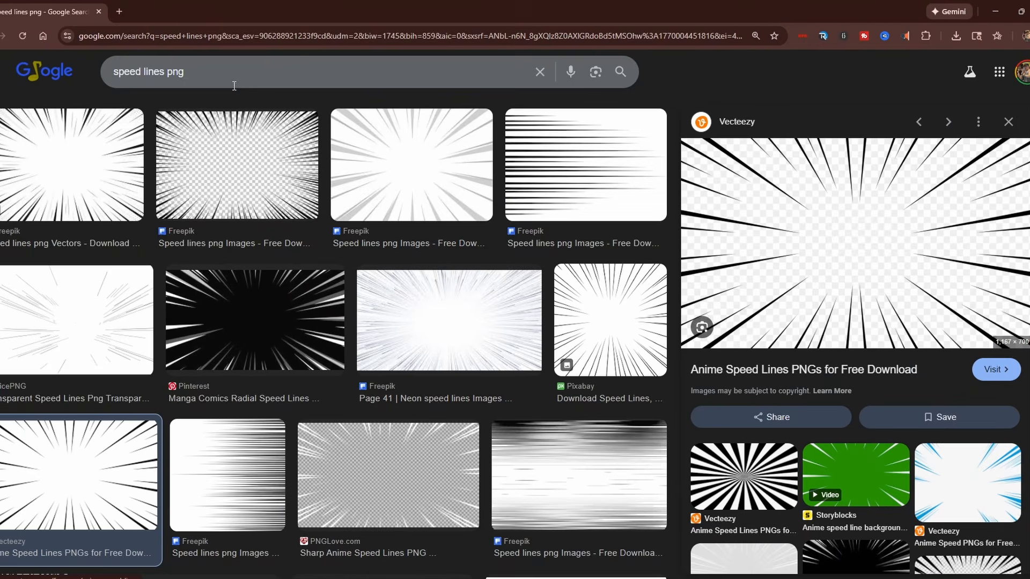
# - Search Google Images for "afs endless logo" and copy the transparent logo image from Rolimon's
pyautogui.tripleClick(227, 75)
pyautogui.write('A')
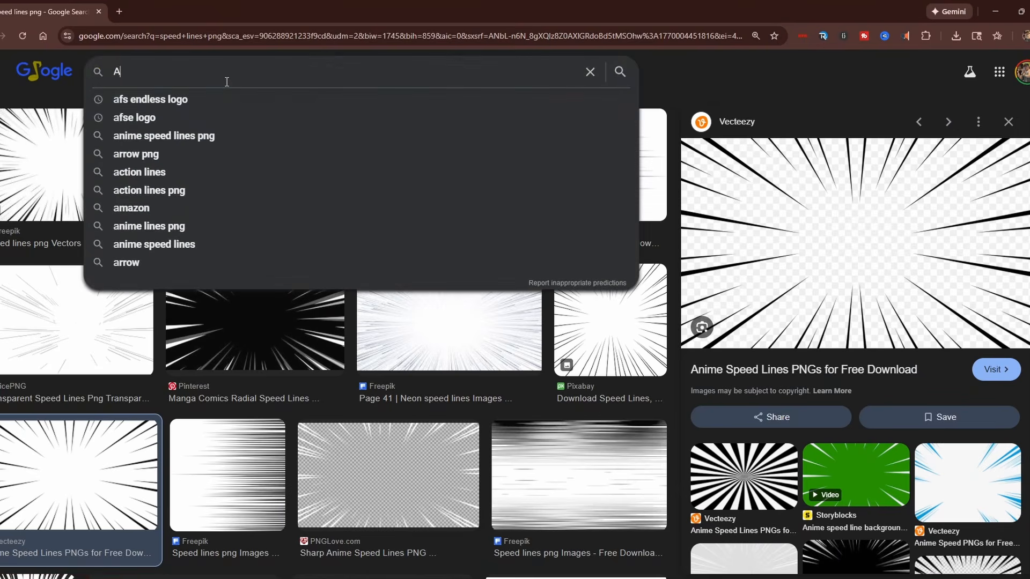
pyautogui.write('FS en')
pyautogui.click(198, 99)
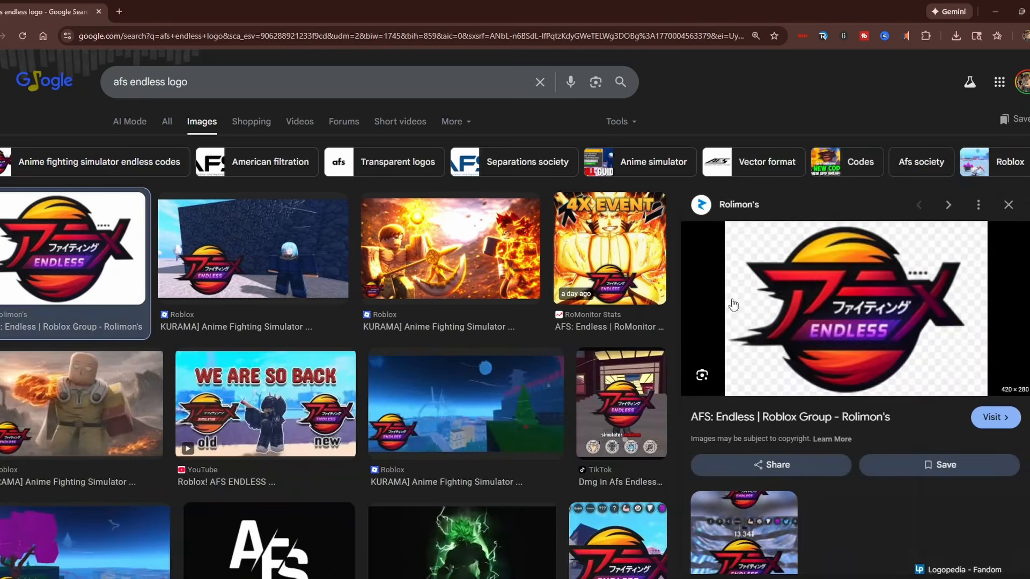
pyautogui.rightClick(836, 322)
pyautogui.click(885, 231)
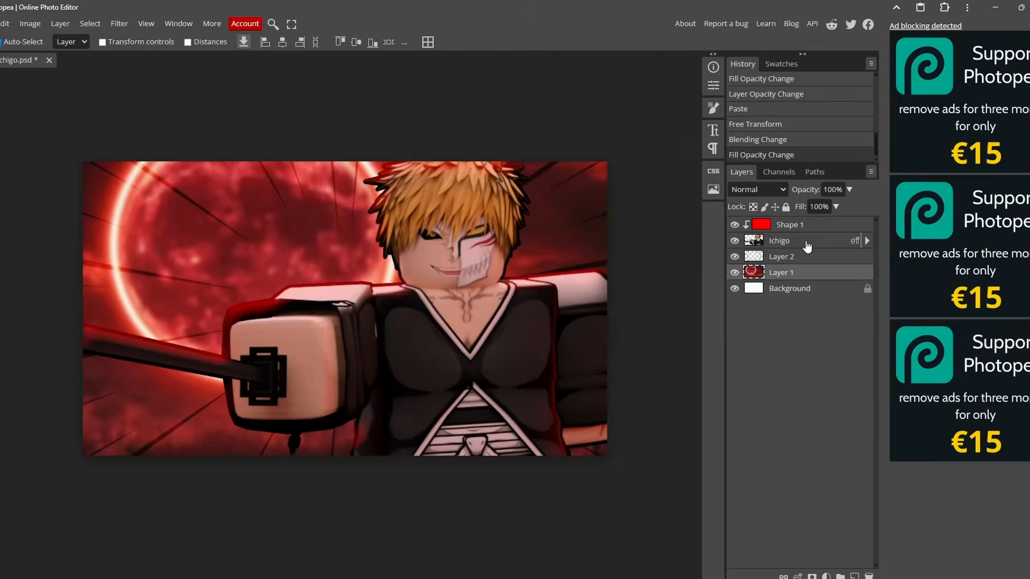
# - Paste the logo above Shape 1 in Photopea, scale it to 116.43%, and place it in the canvas's lower-left corner
pyautogui.click(798, 226)
pyautogui.hotkey('ctrl', 'v')
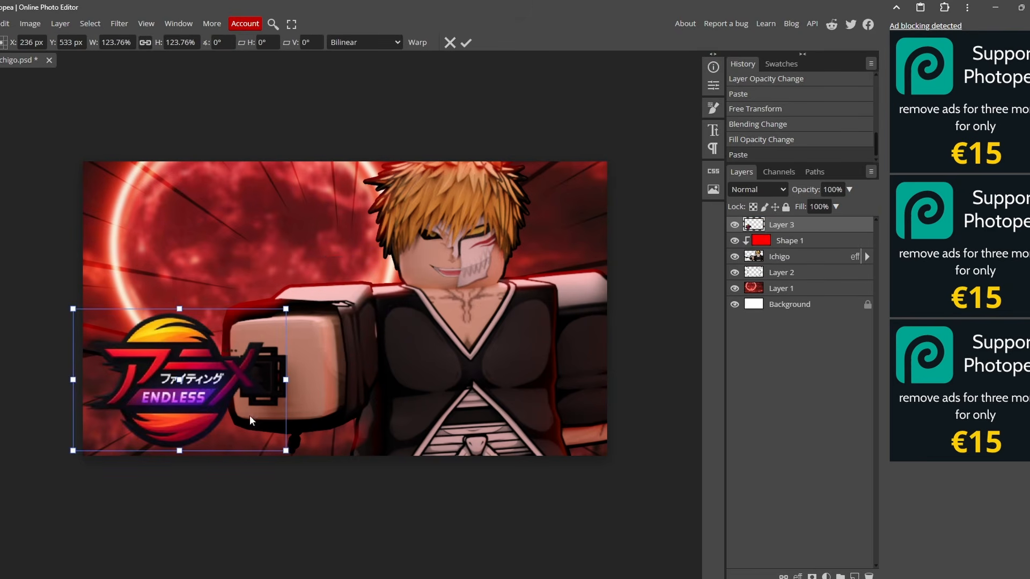
pyautogui.keyDown('alt'); pyautogui.moveTo(286, 452); pyautogui.dragTo(280, 446); pyautogui.keyUp('alt')
pyautogui.moveTo(187, 385); pyautogui.dragTo(182, 391)
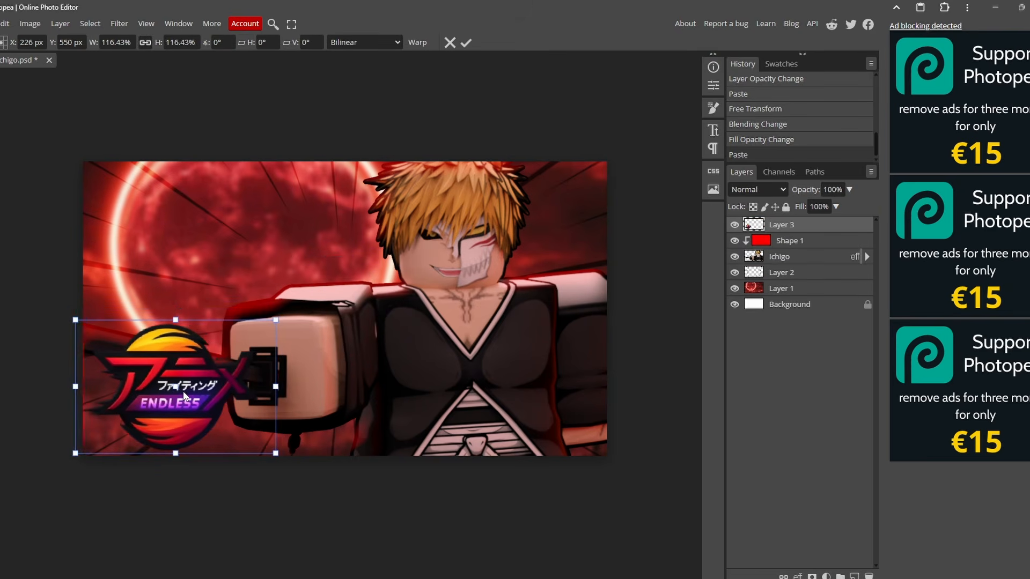
pyautogui.click(466, 43)
# - Duplicate the red Shape 1 layer and move the copy above the logo layer so it clips to the logo
pyautogui.rightClick(773, 225)
pyautogui.click(776, 221)
pyautogui.click(801, 242)
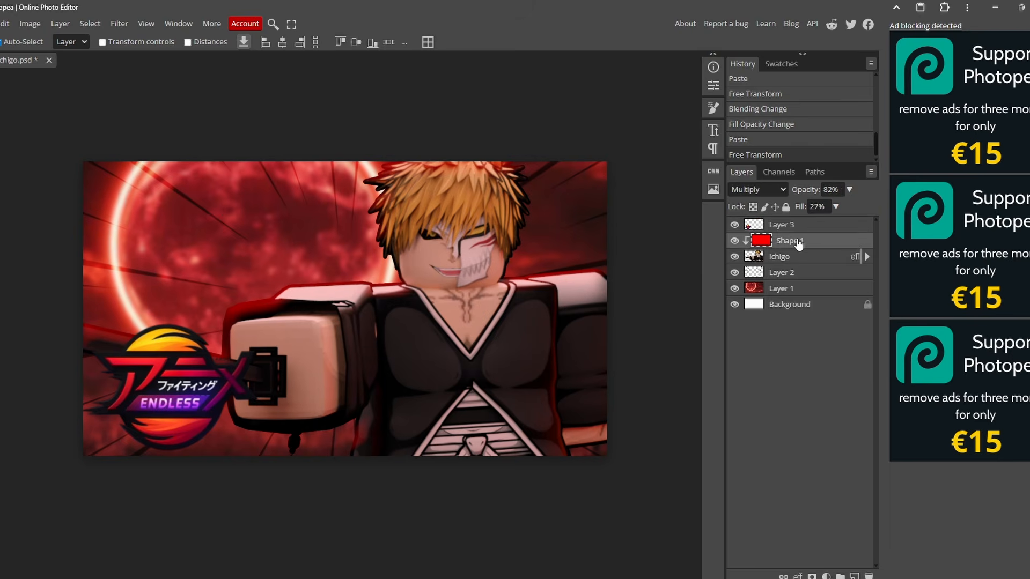
pyautogui.hotkey('ctrl', 'j')
pyautogui.moveTo(799, 241); pyautogui.dragTo(797, 228)
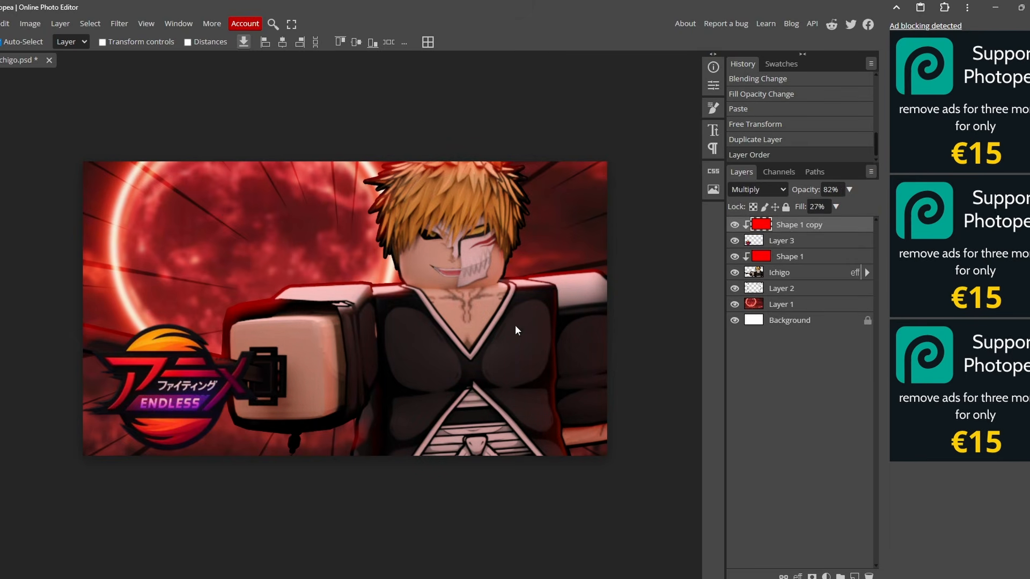
# - Add a Bevel and Emboss effect to the logo on Layer 3 with the angle set to about 89 degrees
pyautogui.rightClick(799, 231)
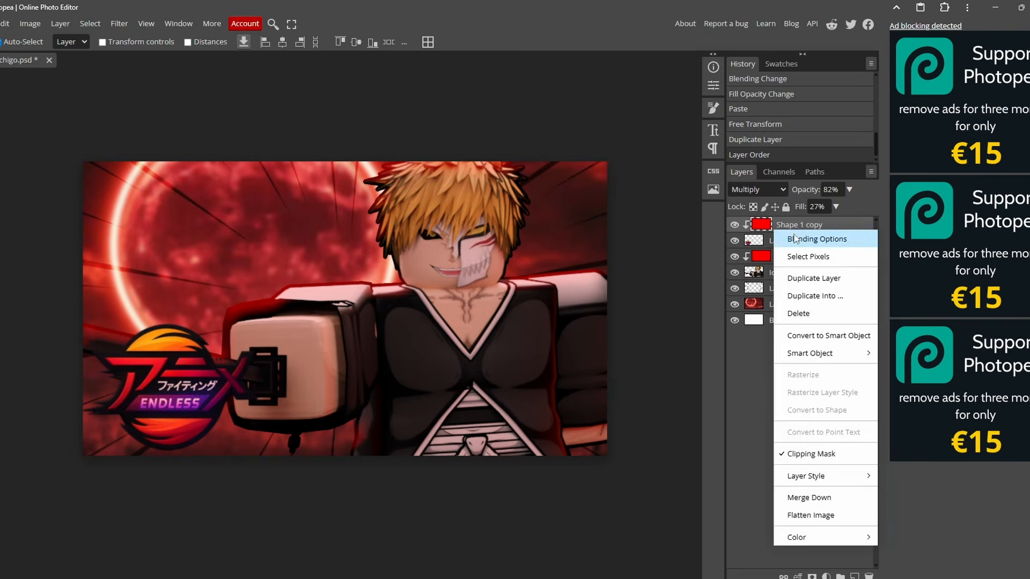
pyautogui.rightClick(799, 240)
pyautogui.click(793, 246)
pyautogui.click(215, 438)
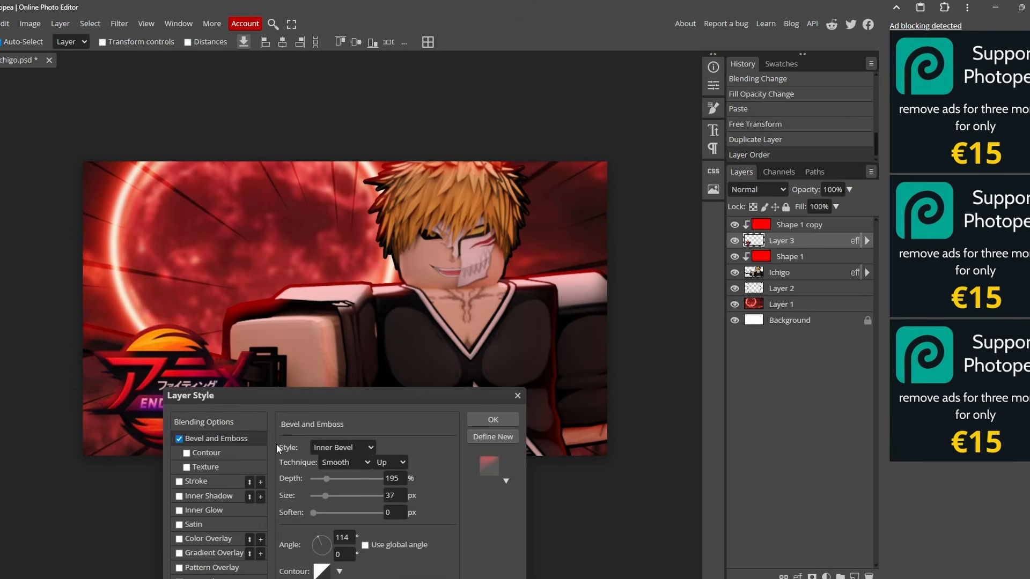
pyautogui.moveTo(324, 539); pyautogui.dragTo(325, 512)
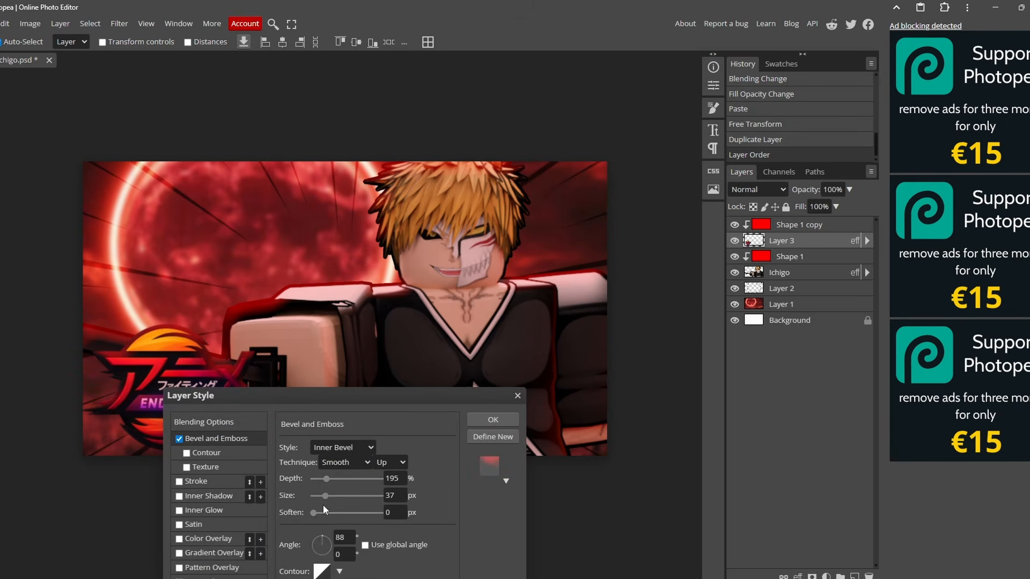
pyautogui.moveTo(324, 395); pyautogui.dragTo(494, 259)
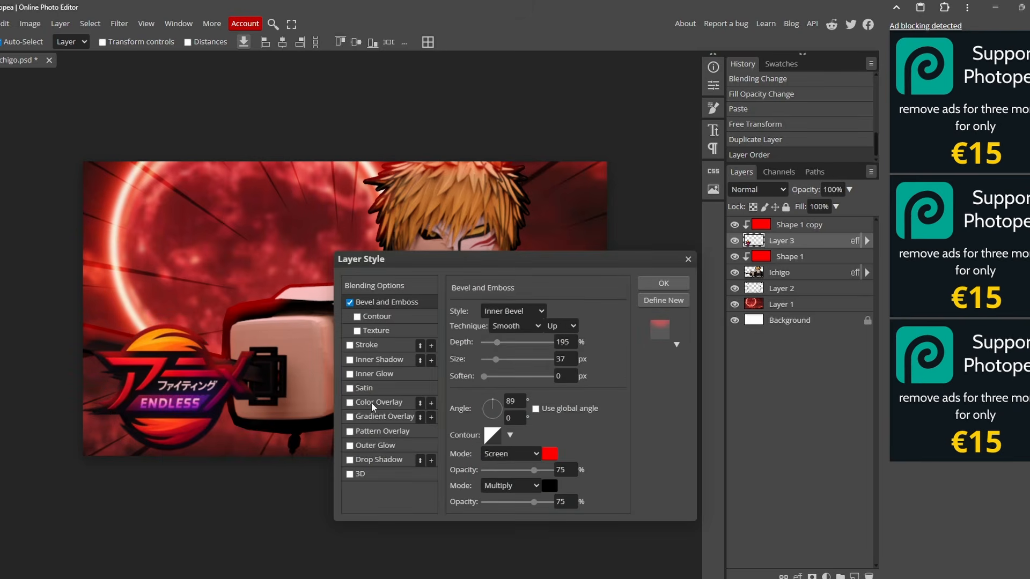
# - Add an inner shadow to the logo, using its own angle instead of the global one and a larger shadow size
pyautogui.click(369, 360)
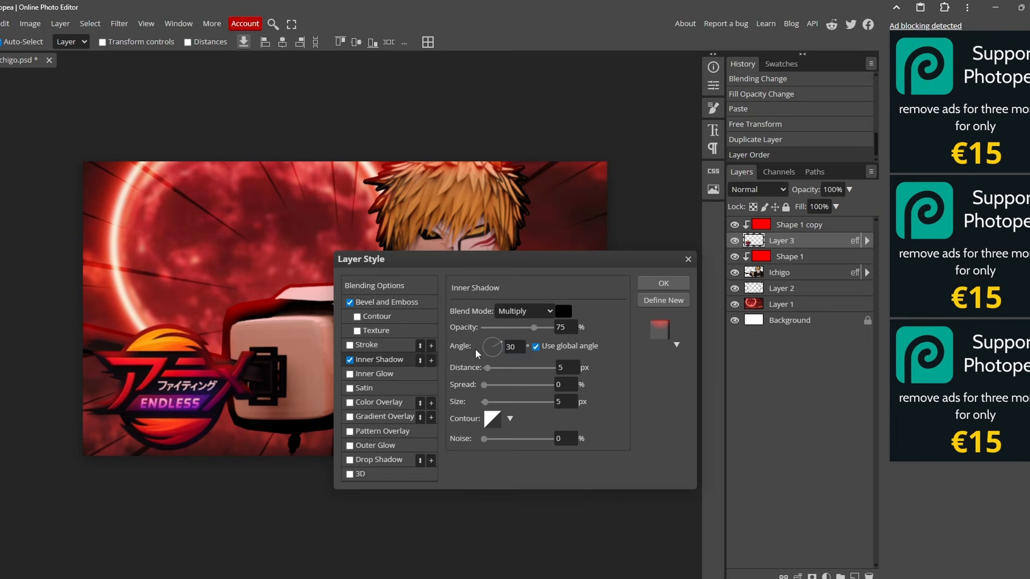
pyautogui.click(536, 347)
pyautogui.moveTo(492, 349); pyautogui.dragTo(504, 375)
pyautogui.moveTo(489, 401); pyautogui.dragTo(497, 402)
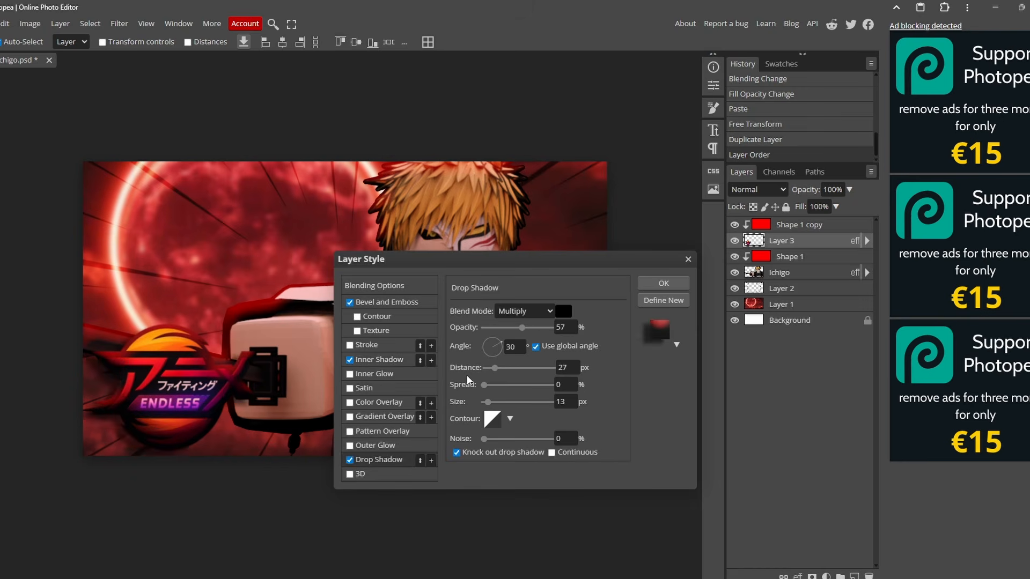
# - Add a drop shadow to the logo with angle 89 degrees, spread 8% and opacity 69%, and apply the layer style
pyautogui.click(378, 460)
pyautogui.moveTo(490, 346); pyautogui.dragTo(494, 282)
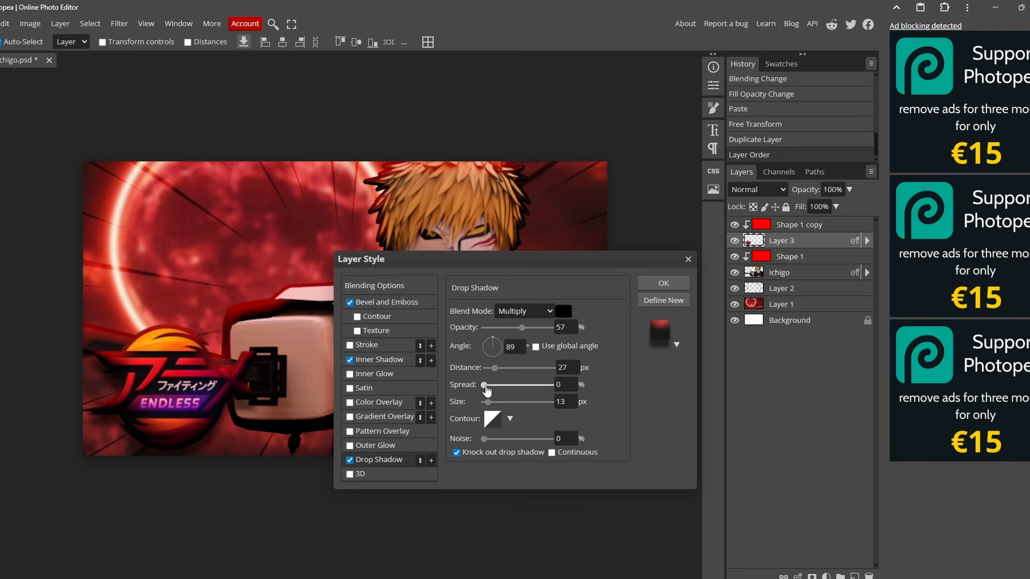
pyautogui.moveTo(485, 386); pyautogui.dragTo(490, 387)
pyautogui.moveTo(522, 329); pyautogui.dragTo(530, 330)
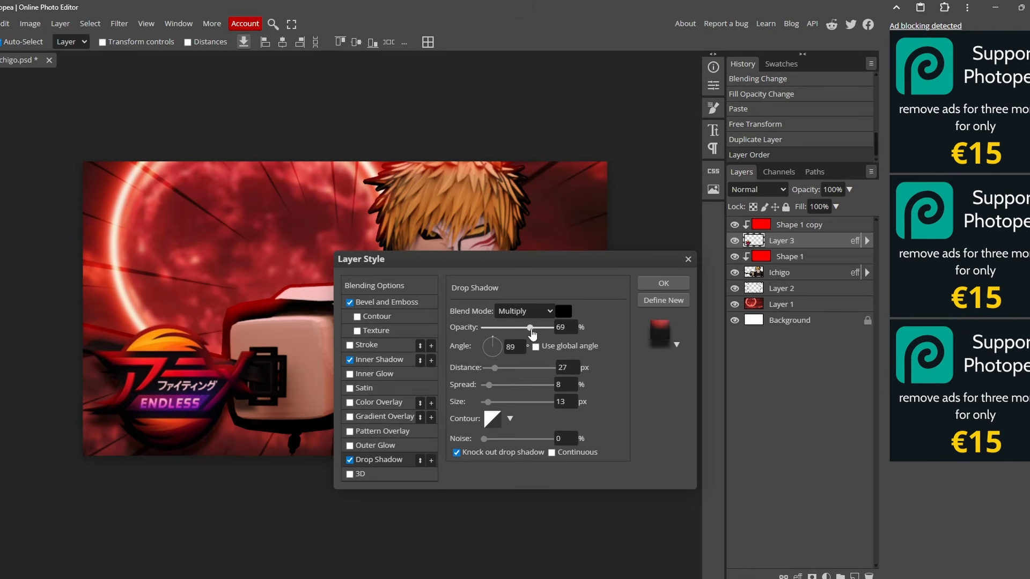
pyautogui.click(663, 283)
pyautogui.moveTo(267, 383); pyautogui.dragTo(270, 382)
pyautogui.hotkey('ctrl', 'z')
# - Merge the logo on Layer 3 with the red Shape 1 copy clipped to it
pyautogui.click(795, 224)
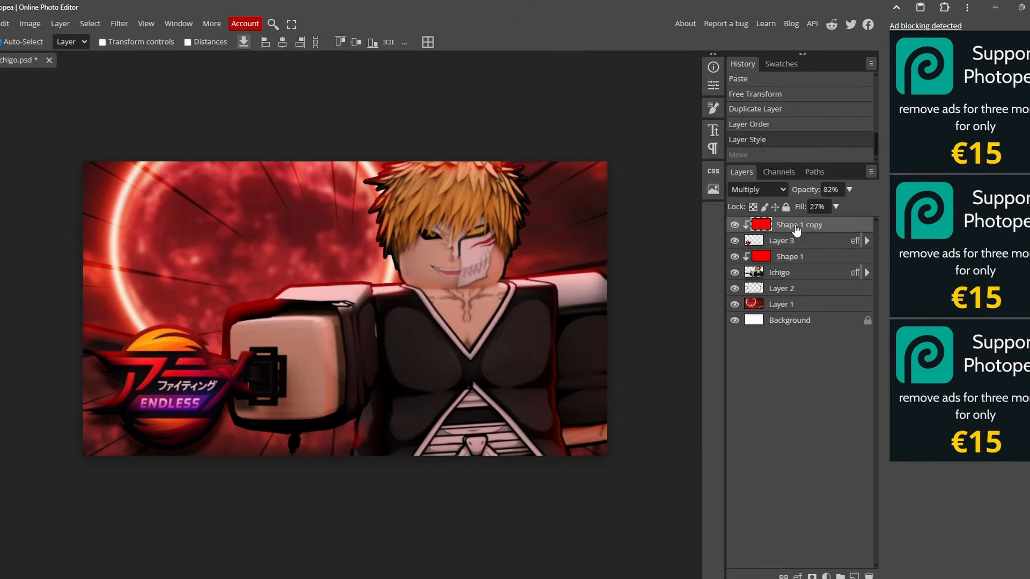
pyautogui.rightClick(795, 224)
pyautogui.click(738, 346)
pyautogui.click(806, 236)
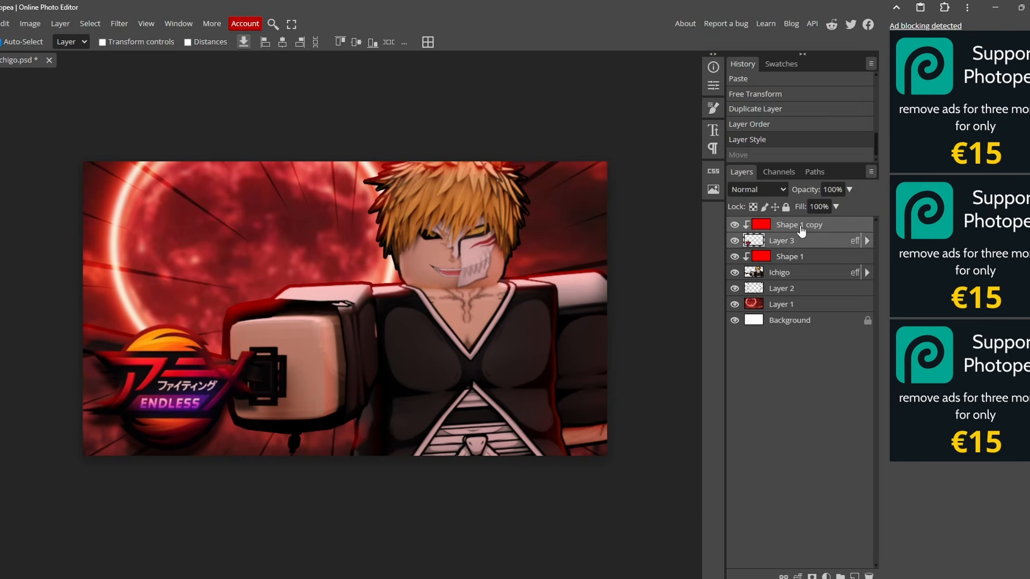
pyautogui.rightClick(796, 227)
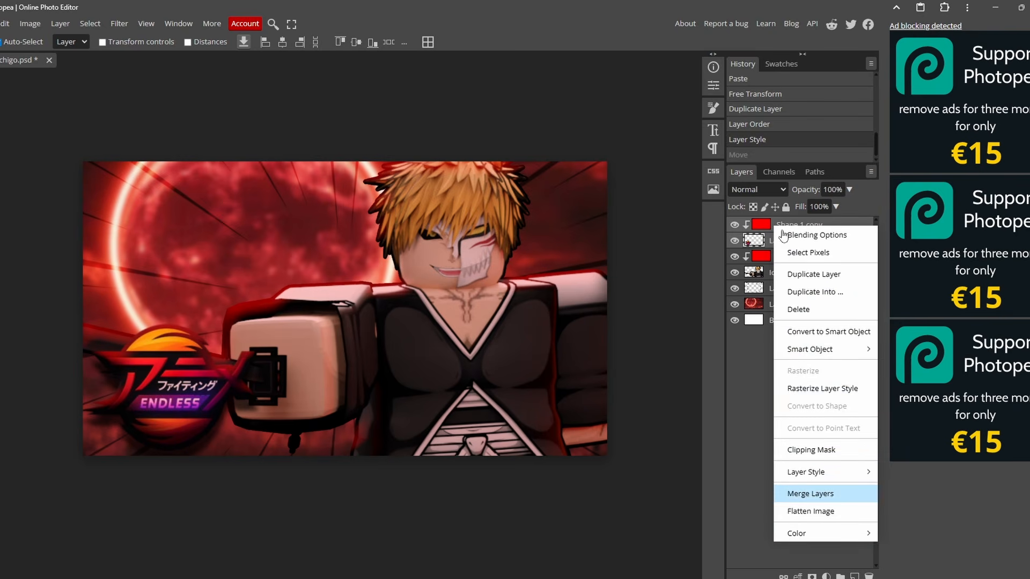
pyautogui.click(810, 494)
# - Merge the Ichigo layer with the red Shape 1 layer clipped to it
pyautogui.click(783, 254)
pyautogui.keyDown('shift'); pyautogui.click(785, 241); pyautogui.keyUp('shift')
pyautogui.rightClick(786, 236)
pyautogui.click(810, 504)
# - Add a red Inner Glow with a size of 19 px to the merged Ichigo layer
pyautogui.click(531, 513)
pyautogui.keyDown('alt'); pyautogui.scroll(-2, 472, 254); pyautogui.keyUp('alt')
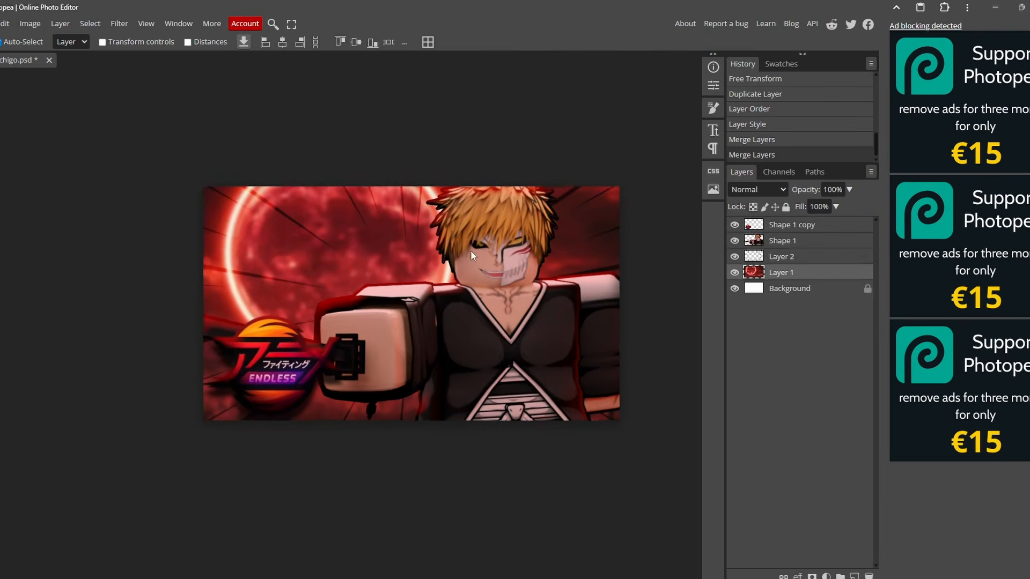
pyautogui.moveTo(471, 252); pyautogui.dragTo(440, 270, button='middle')
pyautogui.keyDown('alt'); pyautogui.scroll(2, 432, 325); pyautogui.keyUp('alt')
pyautogui.click(779, 228)
pyautogui.click(778, 237)
pyautogui.rightClick(778, 237)
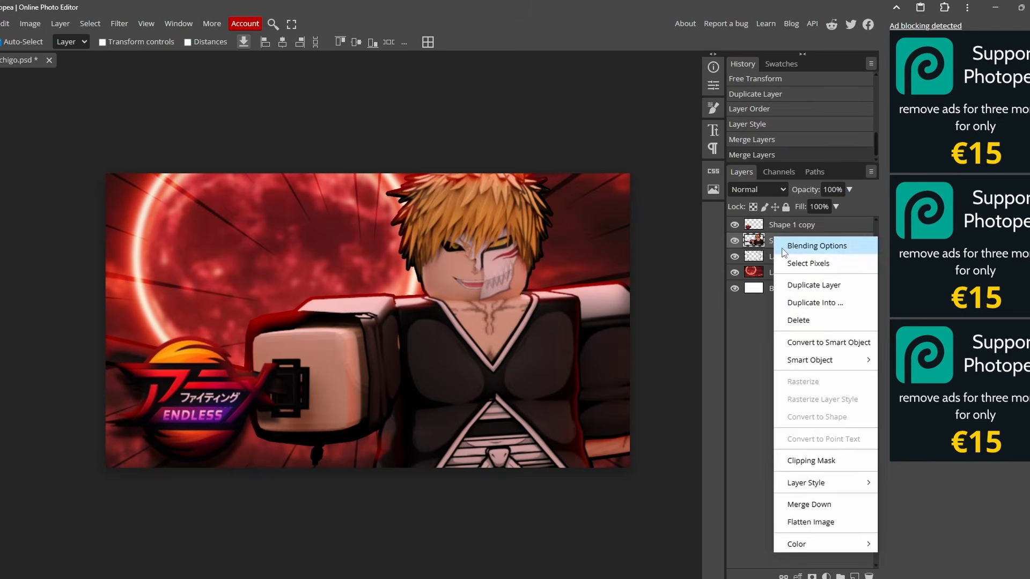
pyautogui.click(785, 248)
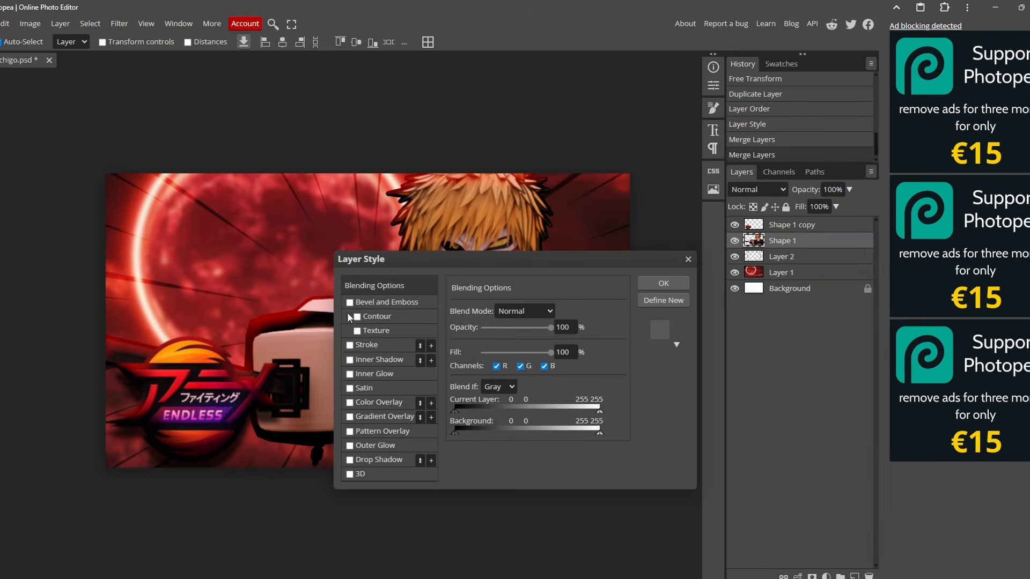
pyautogui.click(373, 373)
pyautogui.click(458, 359)
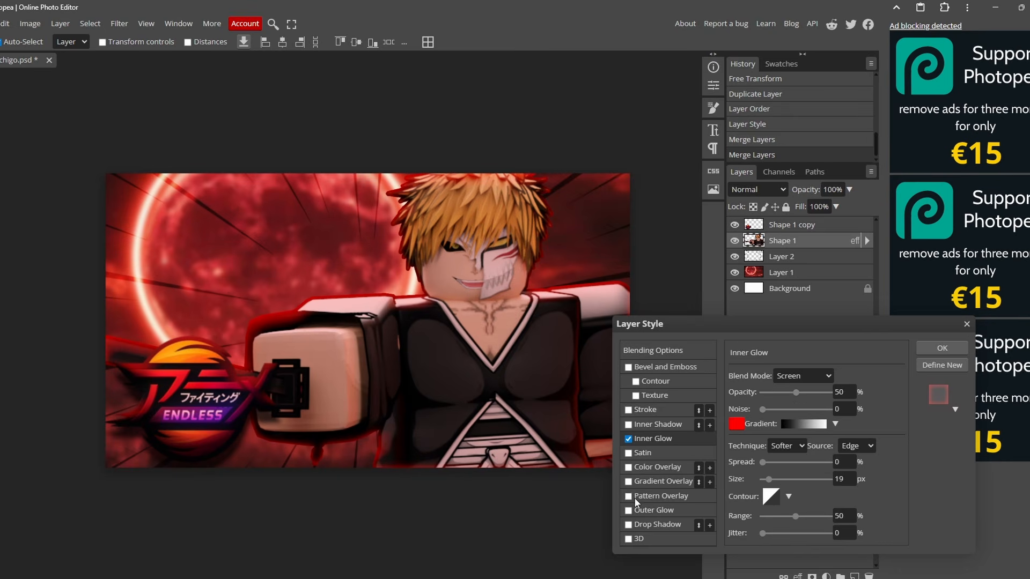
# - Add an Outer Glow to the merged Ichigo layer and change its color to a red hue
pyautogui.click(642, 511)
pyautogui.click(736, 424)
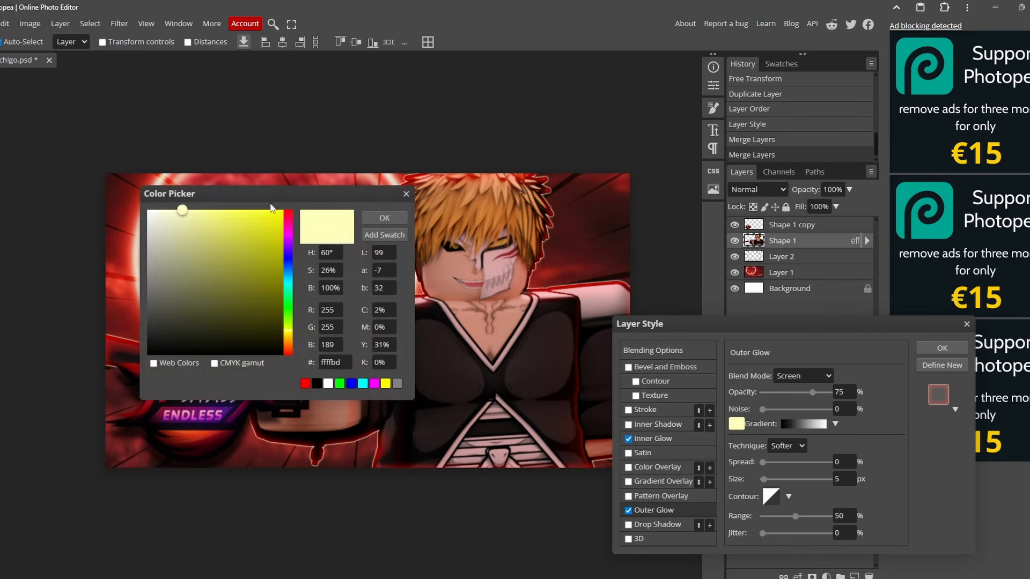
pyautogui.click(288, 213)
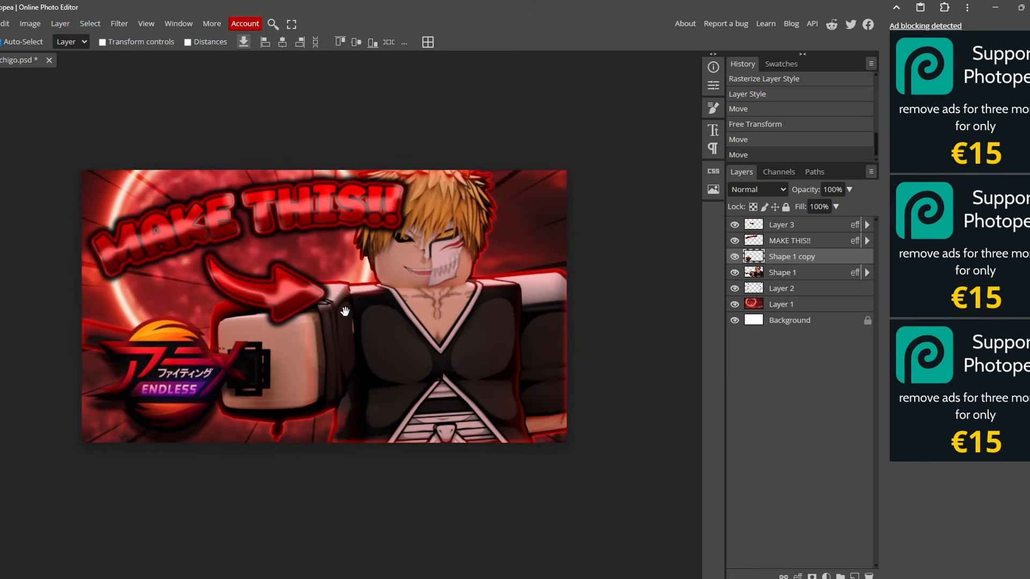
# - Export the finished thumbnail as the PNG file Ichigo at 1280 x 720 px and 100% quality
pyautogui.moveTo(340, 324)
pyautogui.mouseDown()
pyautogui.moveTo(385, 327)
pyautogui.moveTo(349, 317)
pyautogui.moveTo(359, 328)
pyautogui.mouseUp()
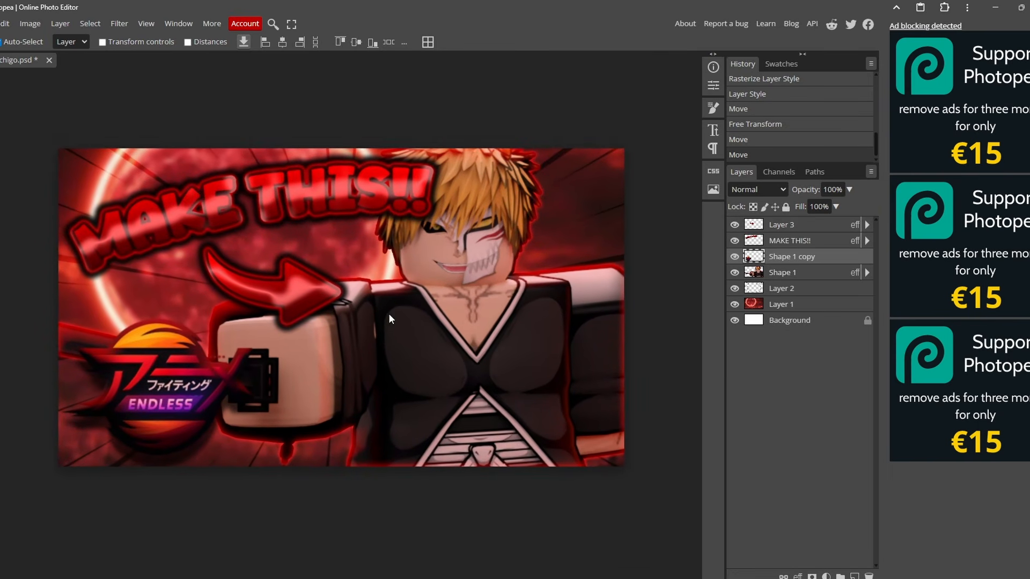
pyautogui.click(0, 23)
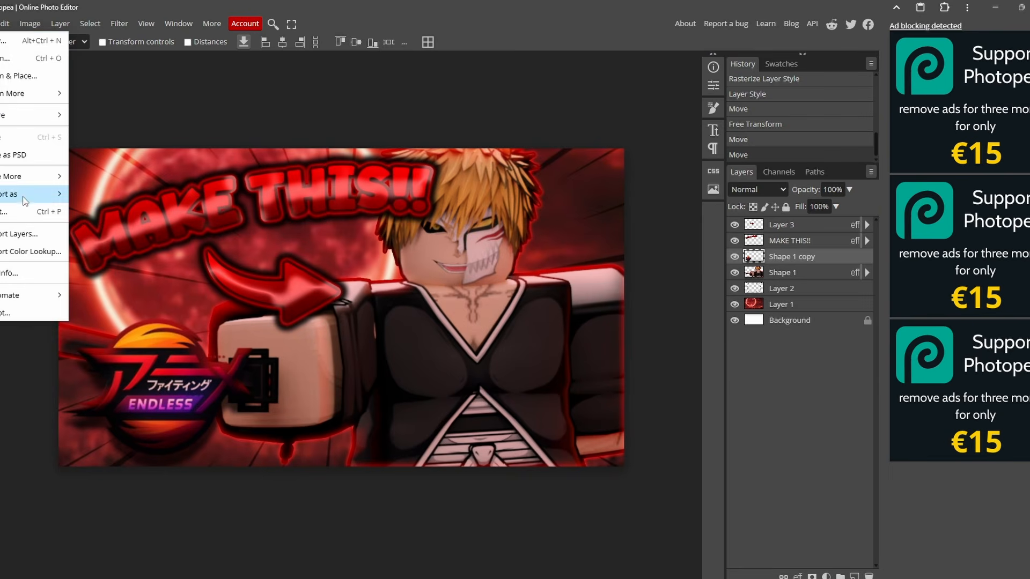
pyautogui.moveTo(24, 195)
pyautogui.click(96, 196)
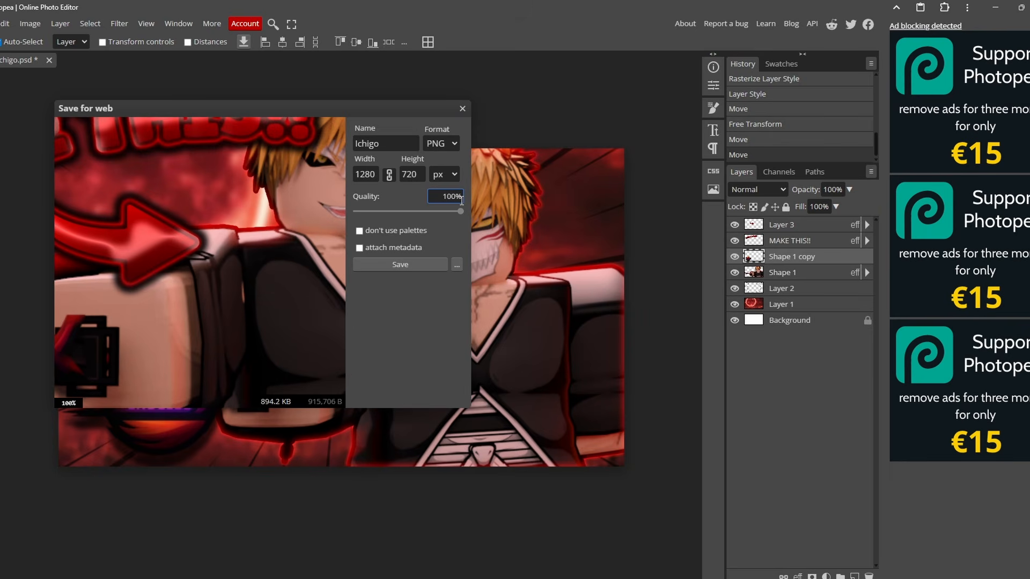
pyautogui.scroll(-2, 336, 203)
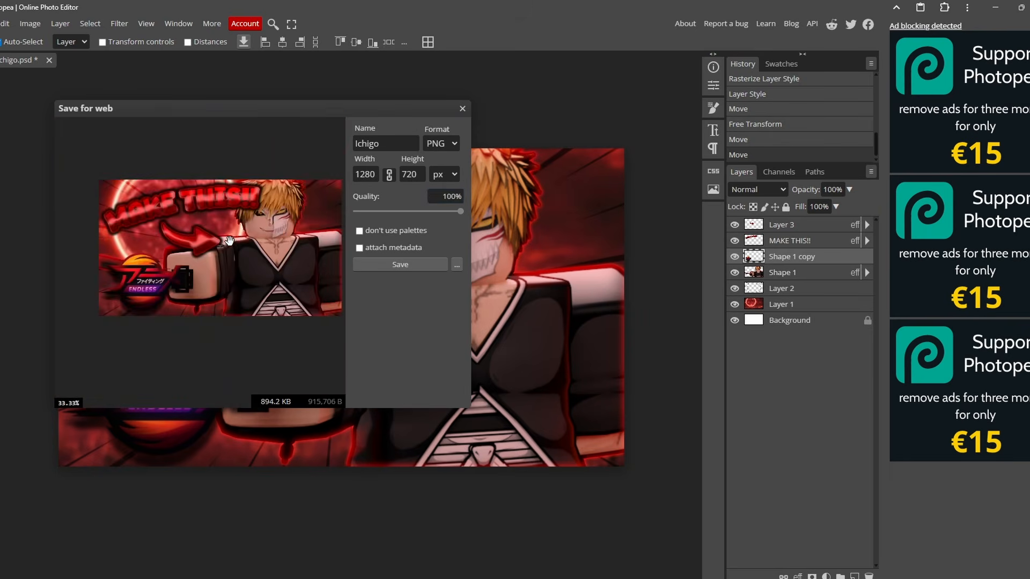
pyautogui.click(400, 265)
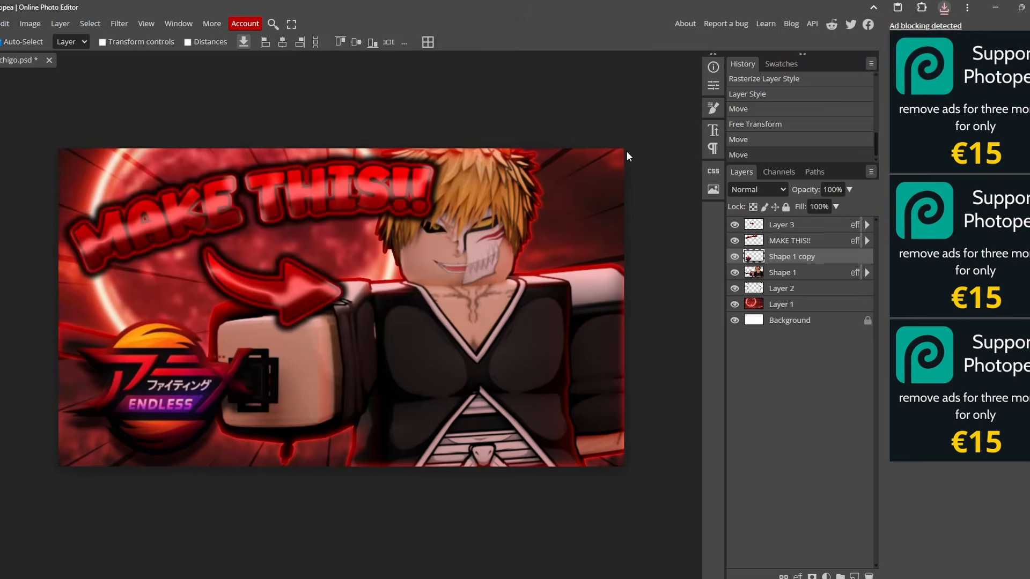
# - Switch to Roblox in a new browser tab, launch [KURAMA] Anime Fighting Simulator and enter the game
pyautogui.hotkey('ctrl', 'w')
pyautogui.click(565, 74)
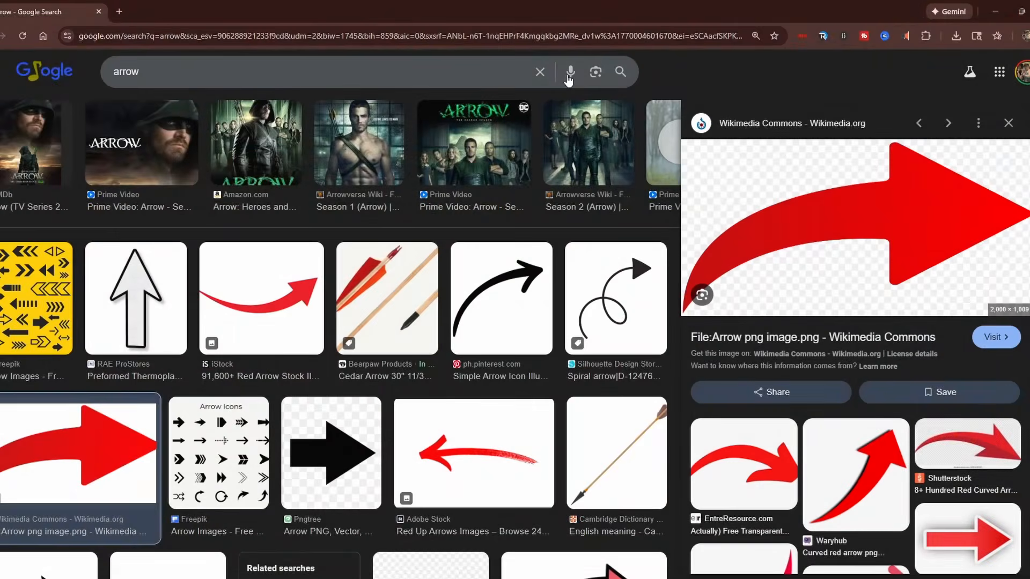
pyautogui.click(119, 11)
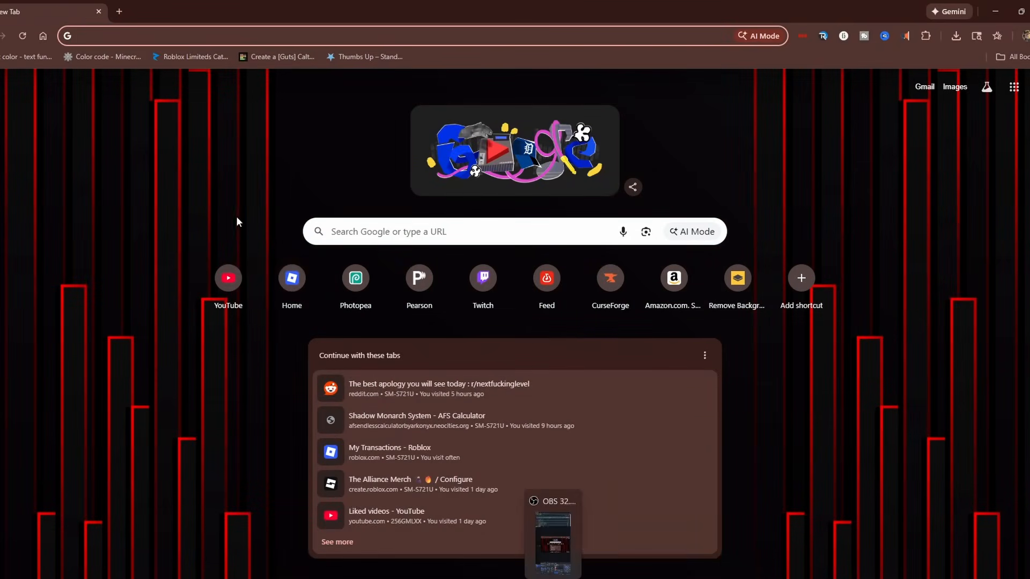
pyautogui.click(284, 294)
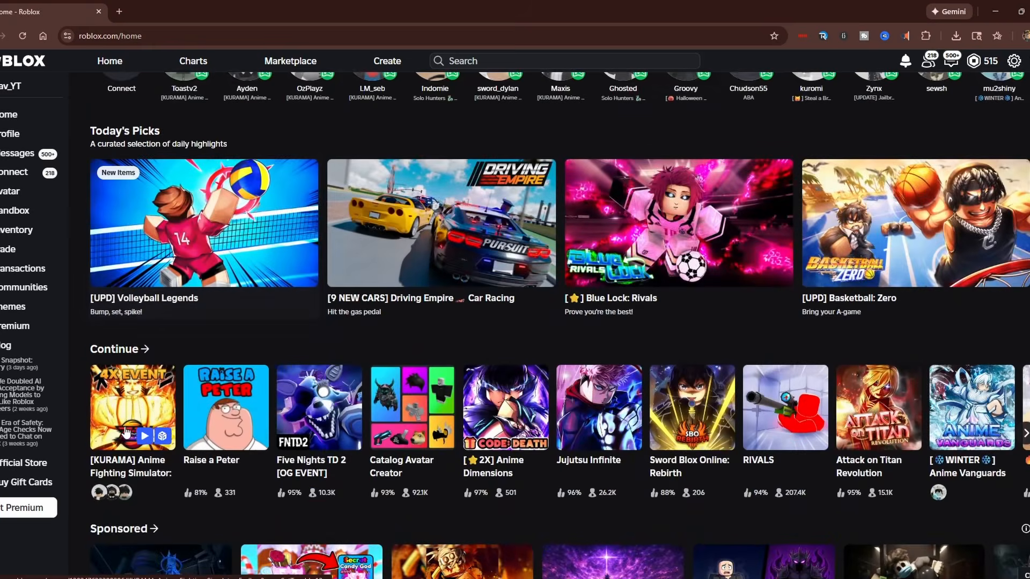
pyautogui.click(124, 419)
pyautogui.scroll(-15, 402, 356)
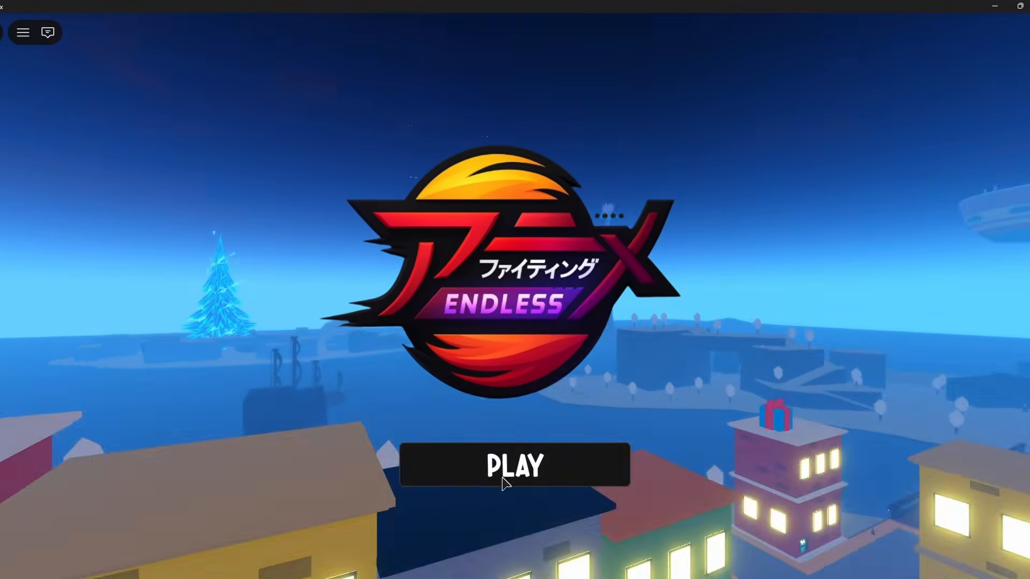
pyautogui.click(514, 460)
# - Move the avatar across the sea to the walled courtyard and display the game in full screen
pyautogui.moveTo(560, 323); pyautogui.dragTo(578, 319, button='right')
pyautogui.press('w')
pyautogui.press('space')
pyautogui.press('w')
pyautogui.press('space')
pyautogui.press('w')
pyautogui.press('F11')
pyautogui.press('space')
pyautogui.press('w')
pyautogui.press('space')
pyautogui.press('w')
pyautogui.press('space')
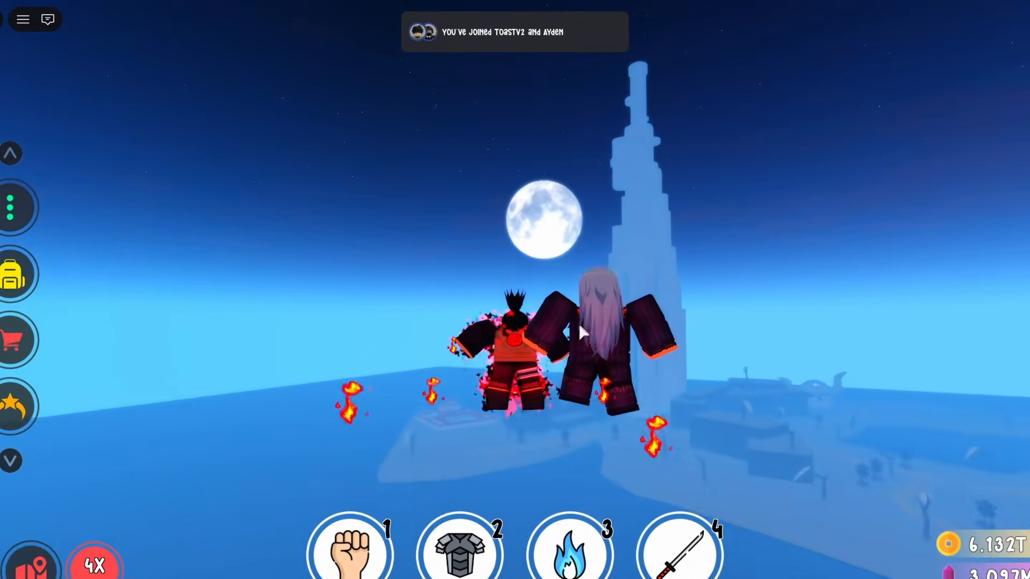
pyautogui.press('w')
pyautogui.press('space')
pyautogui.moveTo(580, 325); pyautogui.dragTo(539, 306, button='right')
pyautogui.press('w')
pyautogui.press('shift')
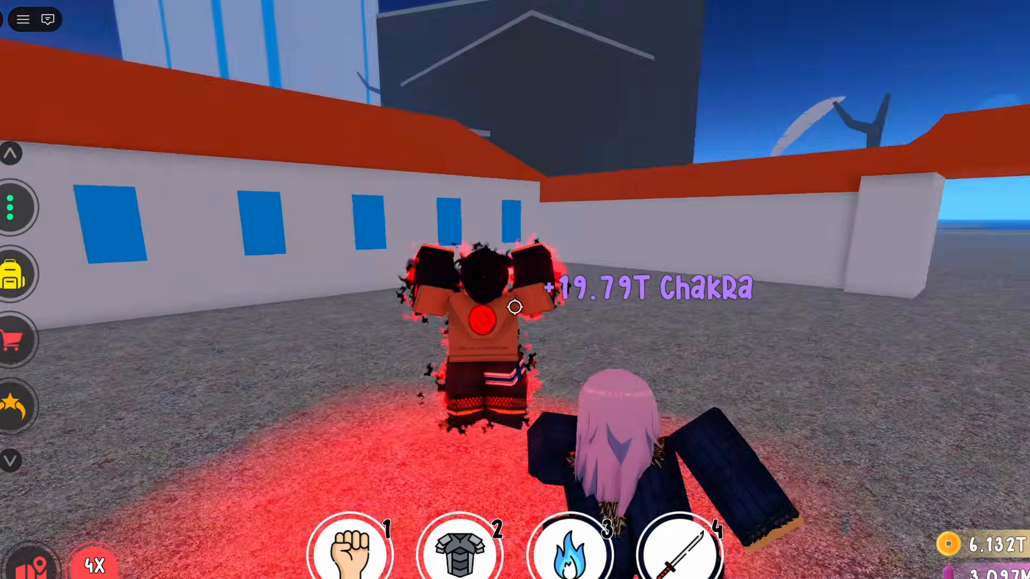
# - Turn the camera to the avatar's front and bring its face into a close-up view
pyautogui.press('shift')
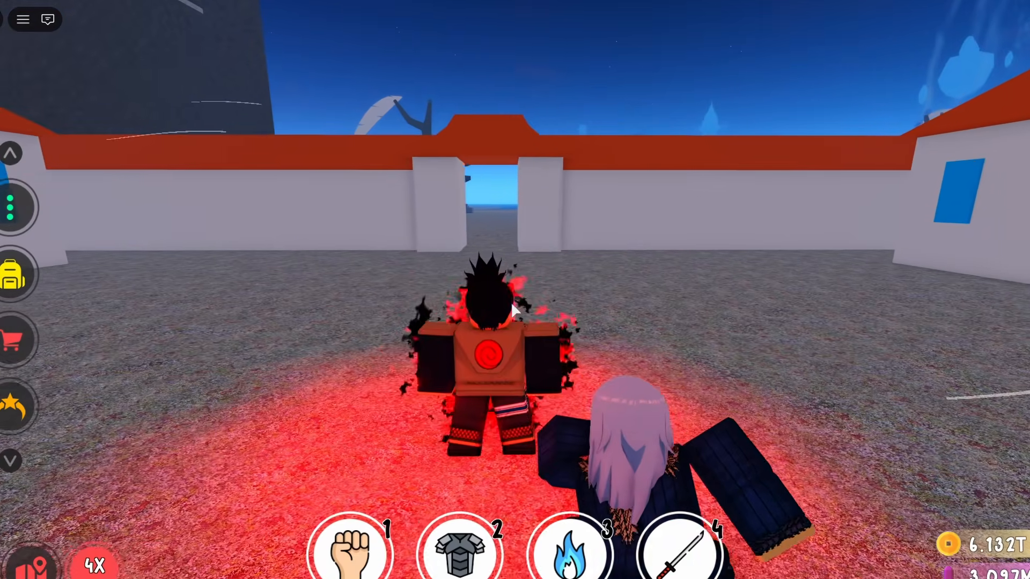
pyautogui.moveTo(512, 304); pyautogui.dragTo(512, 304, button='right')
pyautogui.scroll(3, 513, 305)
pyautogui.scroll(1, 513, 304)
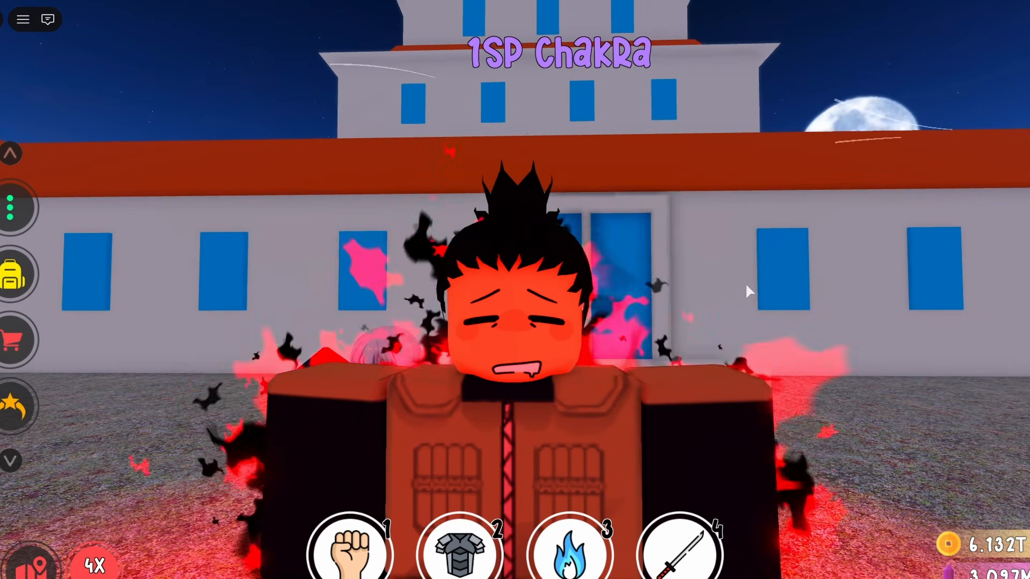